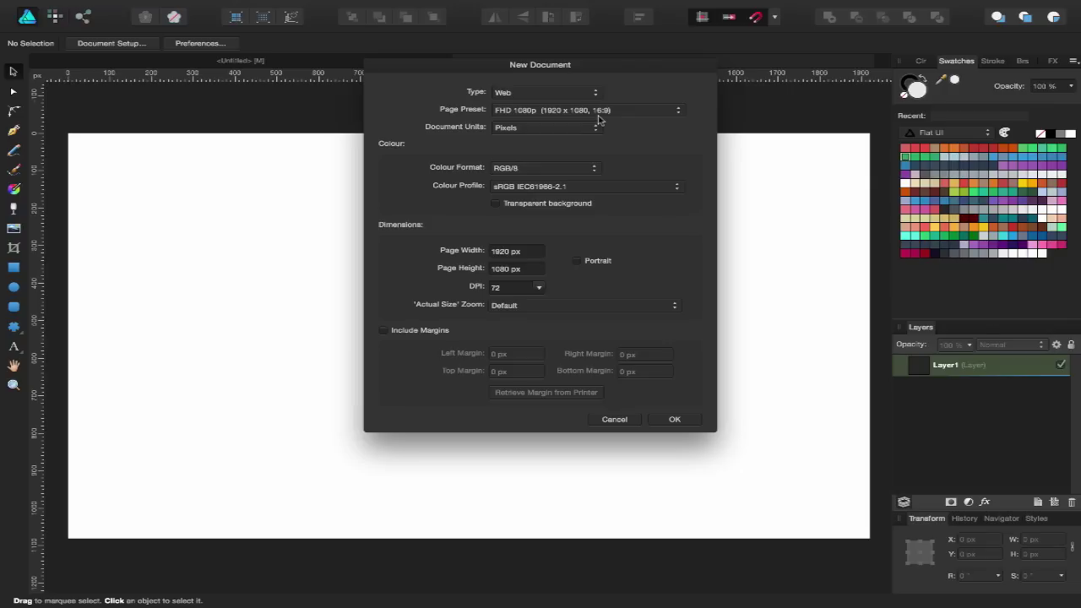
# - Create a new Web document with the FHD 1080p (1920 x 1080, 16:9) page preset
pyautogui.click(642, 115)
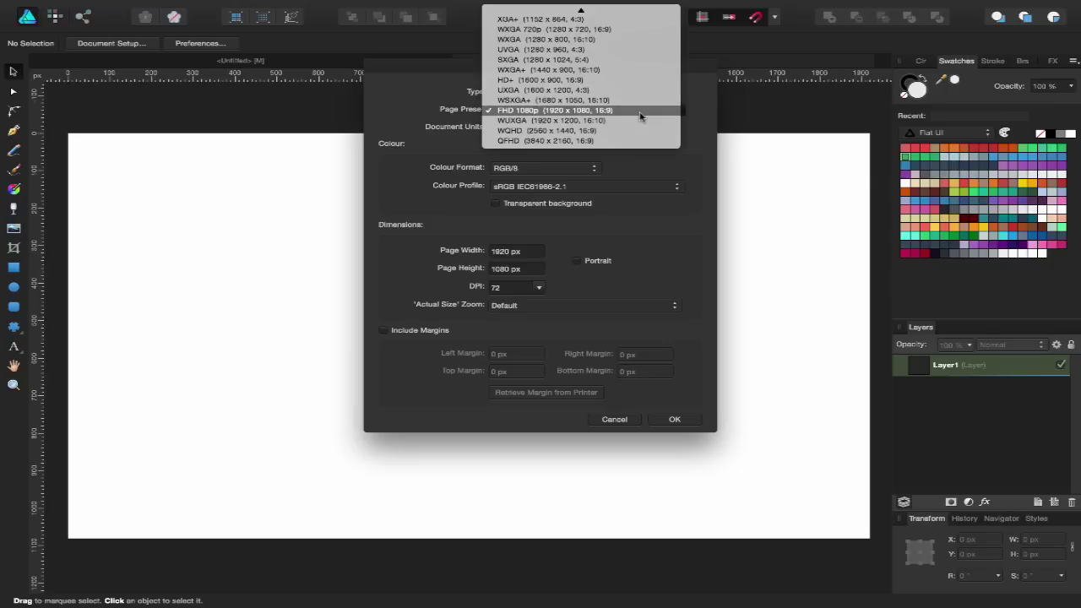
pyautogui.click(640, 116)
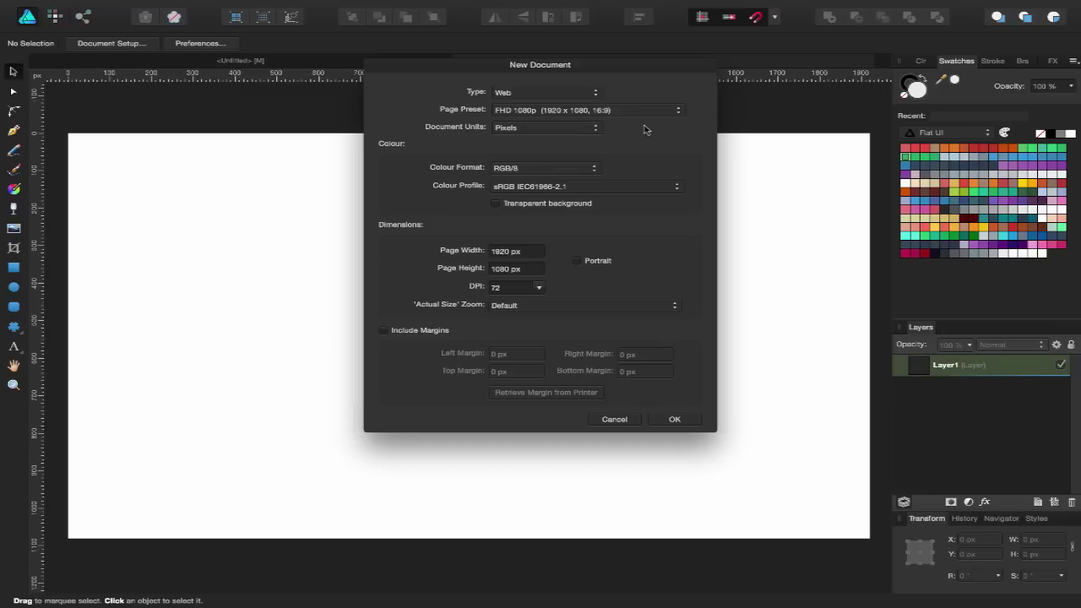
pyautogui.click(677, 418)
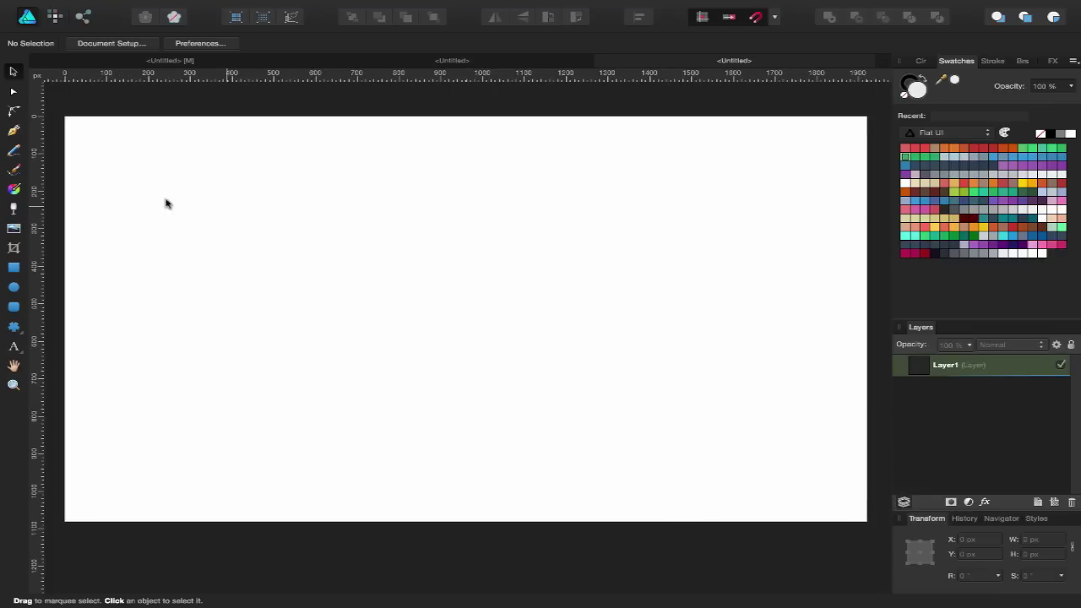
pyautogui.click(14, 231)
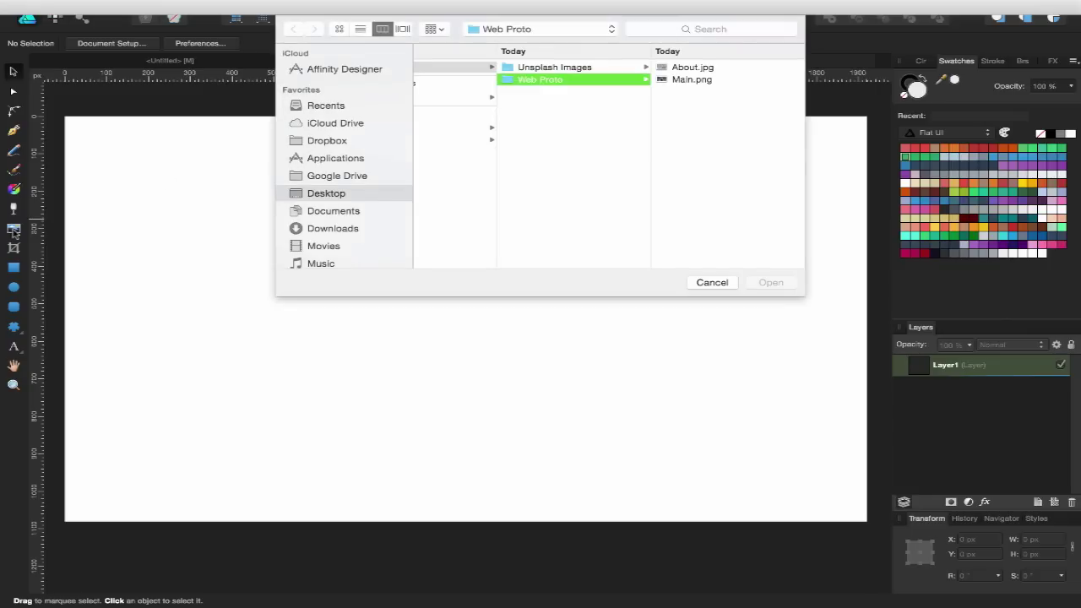
pyautogui.click(562, 69)
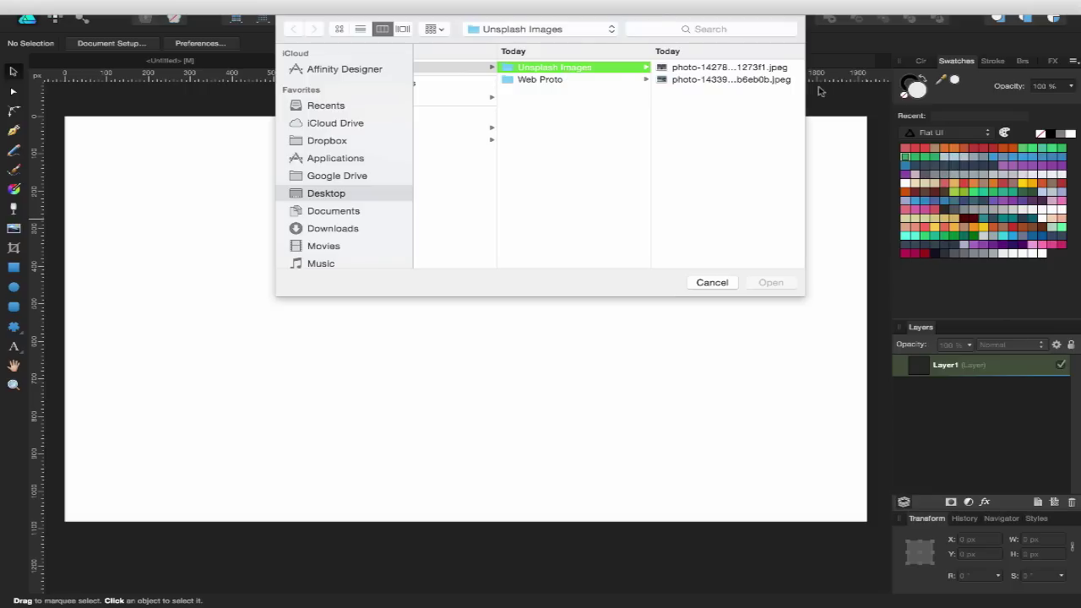
pyautogui.click(728, 80)
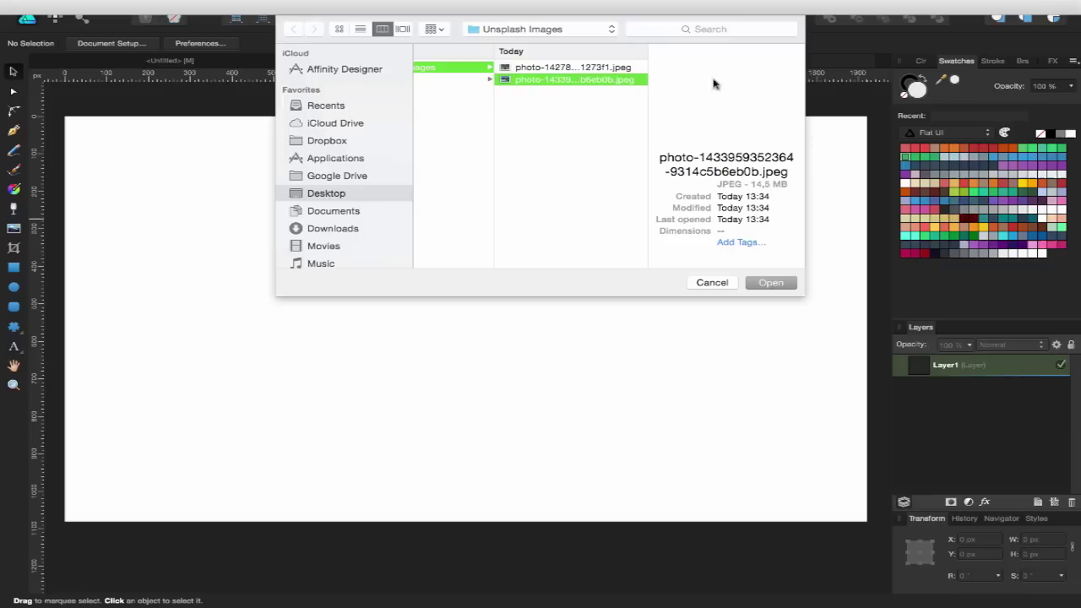
pyautogui.click(584, 67)
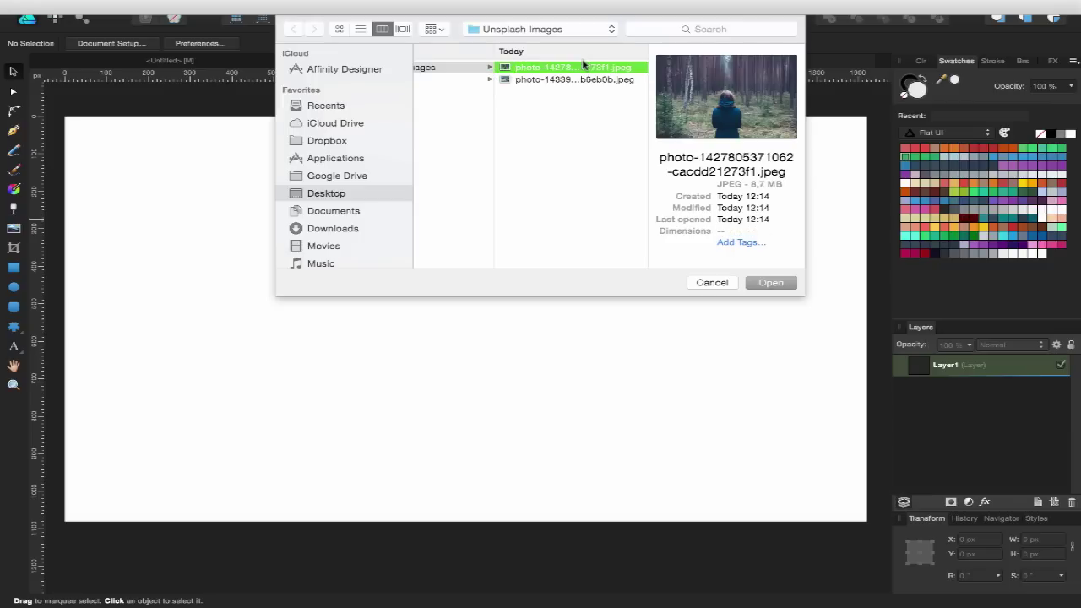
pyautogui.click(772, 284)
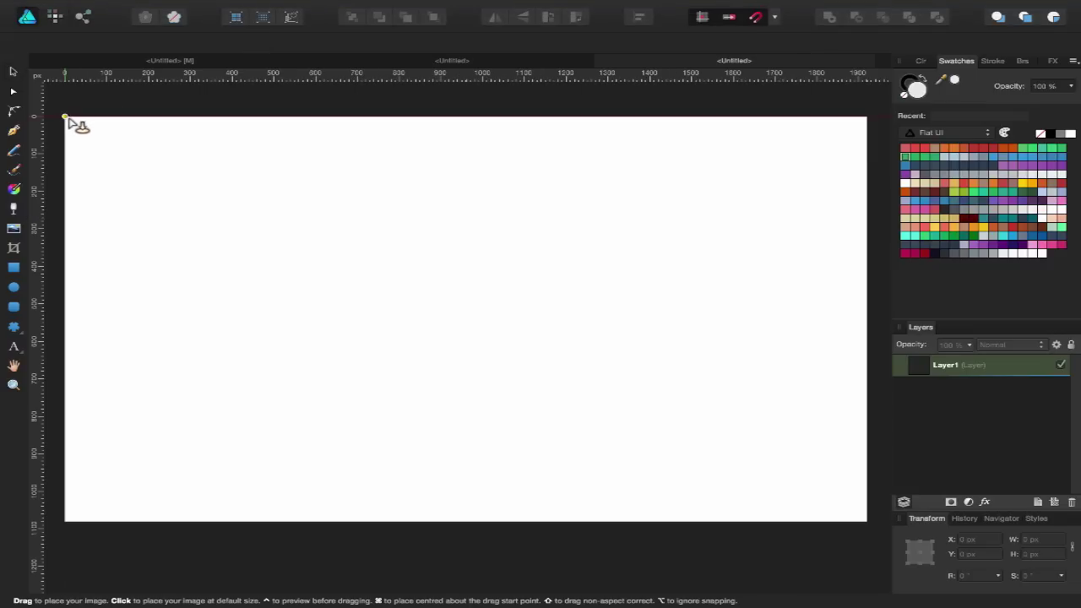
pyautogui.moveTo(65, 116); pyautogui.dragTo(894, 557)
pyautogui.moveTo(710, 451); pyautogui.dragTo(701, 433)
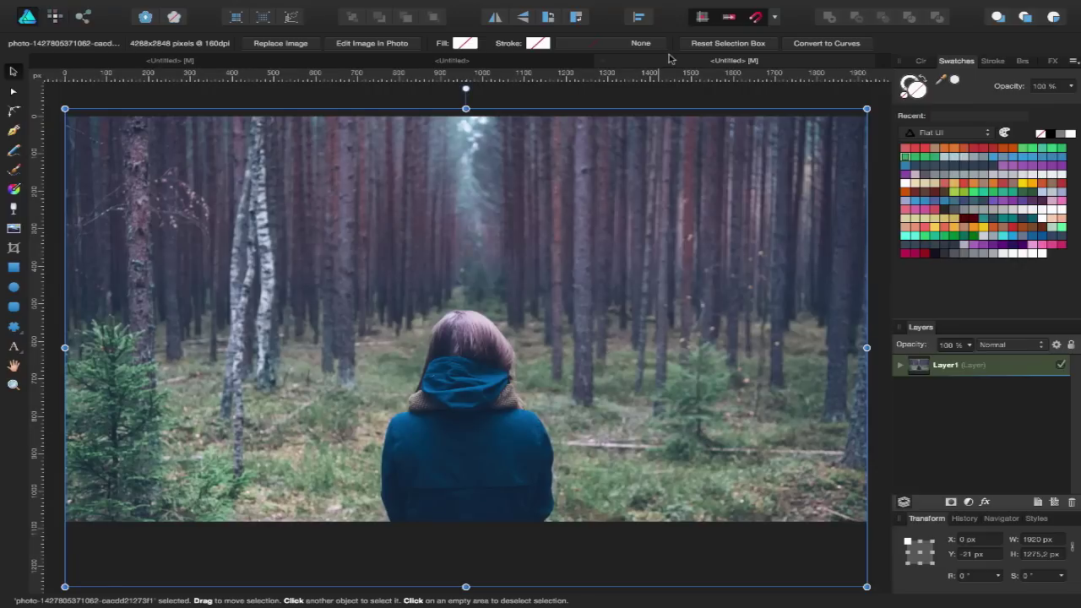
pyautogui.click(663, 102)
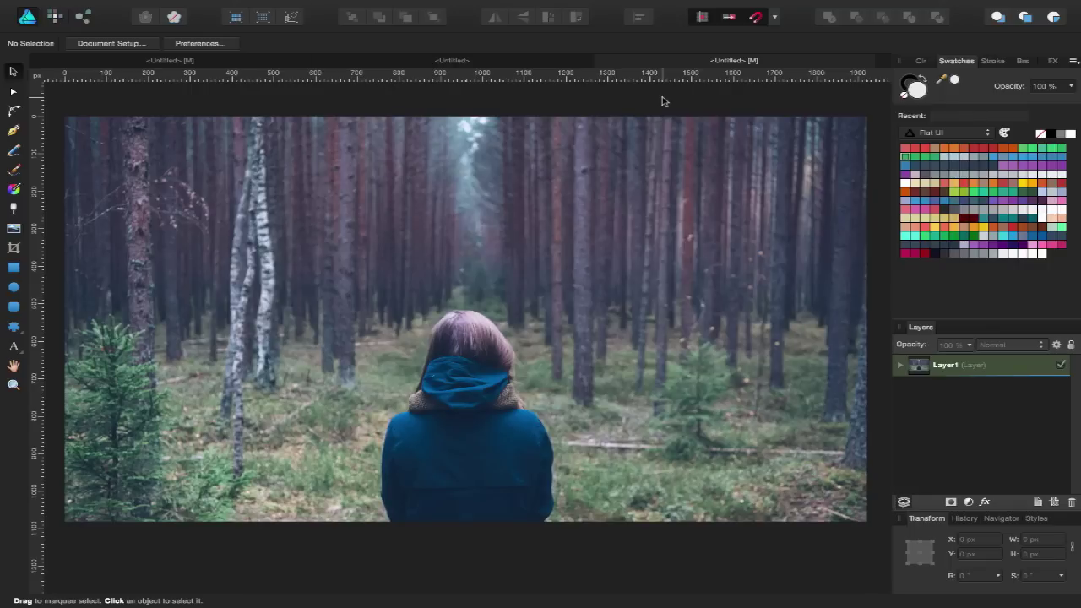
# - Reposition the forest photo vertically so its upper edge snaps to the page's upper edge at Y 0 px
pyautogui.moveTo(593, 295)
pyautogui.mouseDown()
pyautogui.moveTo(588, 278)
pyautogui.moveTo(587, 290)
pyautogui.mouseUp()
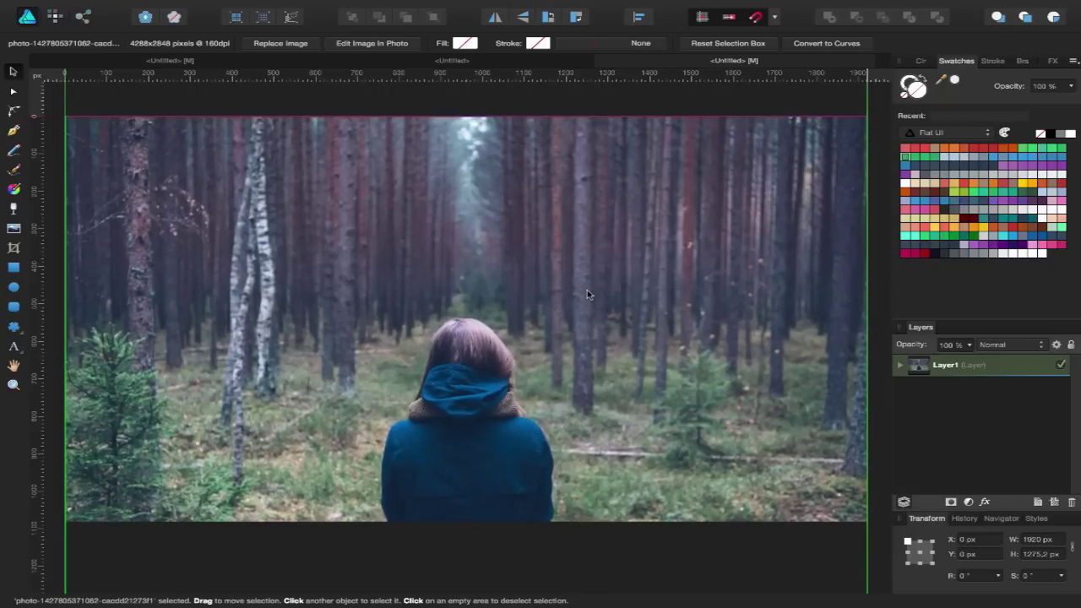
pyautogui.click(642, 102)
pyautogui.click(642, 118)
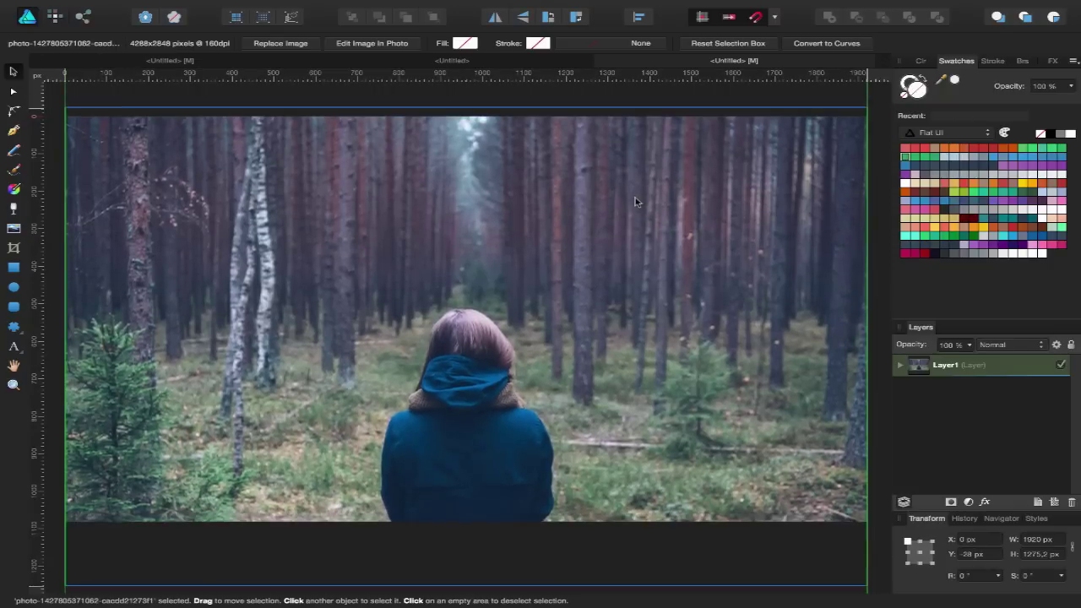
pyautogui.click(675, 87)
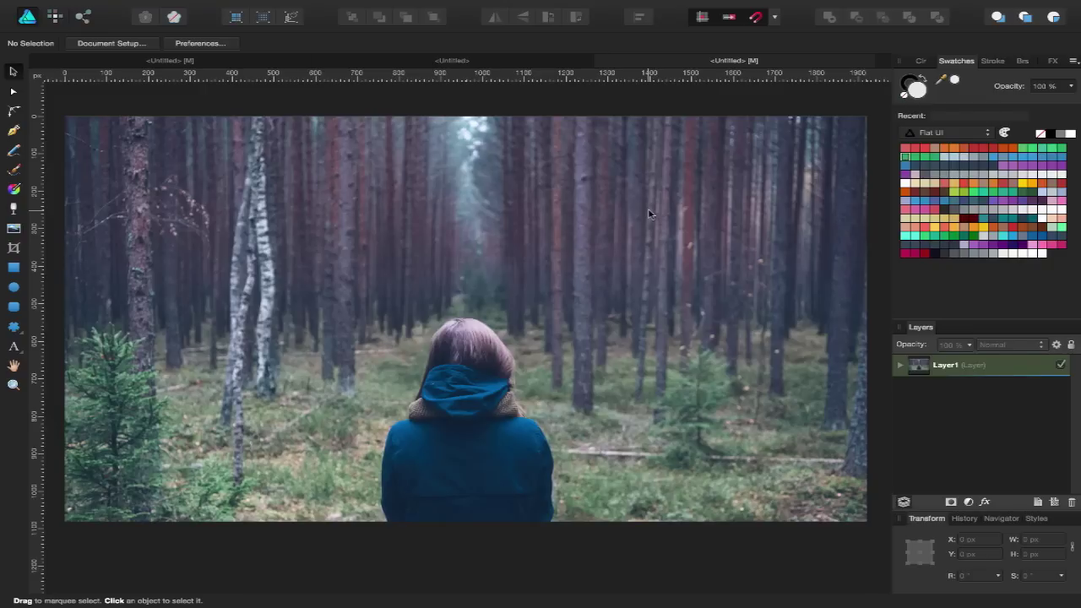
# - Rename Layer1 as Main
pyautogui.click(952, 370)
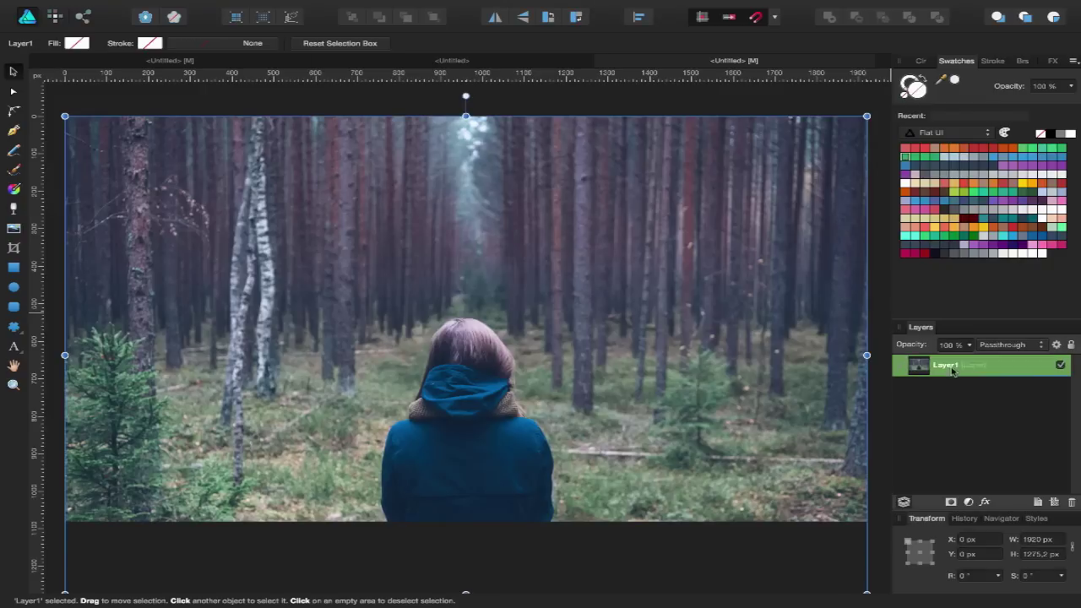
pyautogui.doubleClick(952, 369)
pyautogui.write('Main')
pyautogui.click(816, 103)
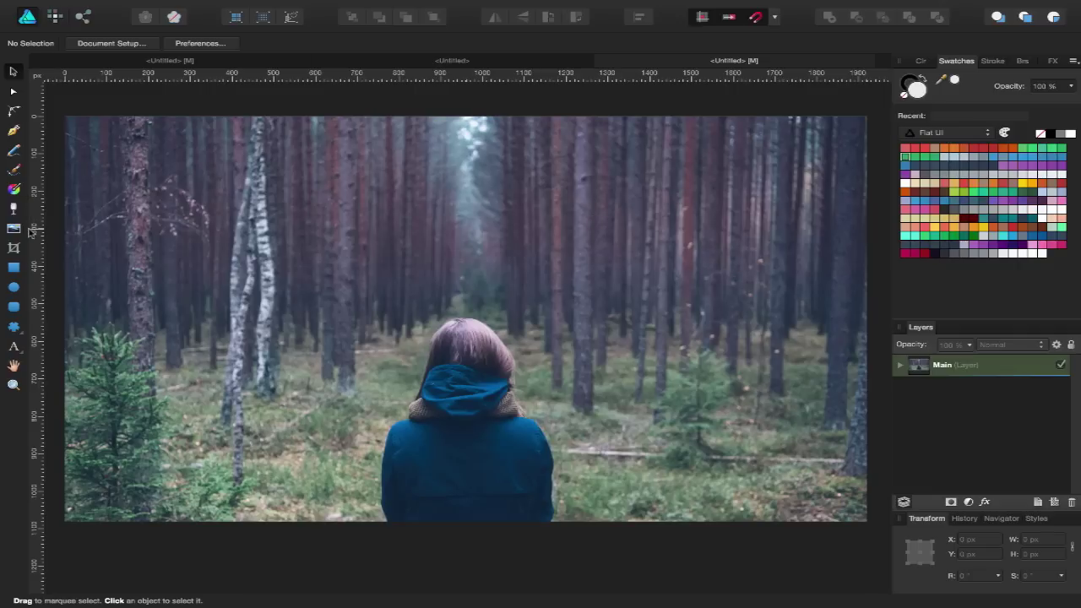
# - Draw a light rectangle about 843 px wide and 81 px high in the page's upper-right corner
pyautogui.click(14, 267)
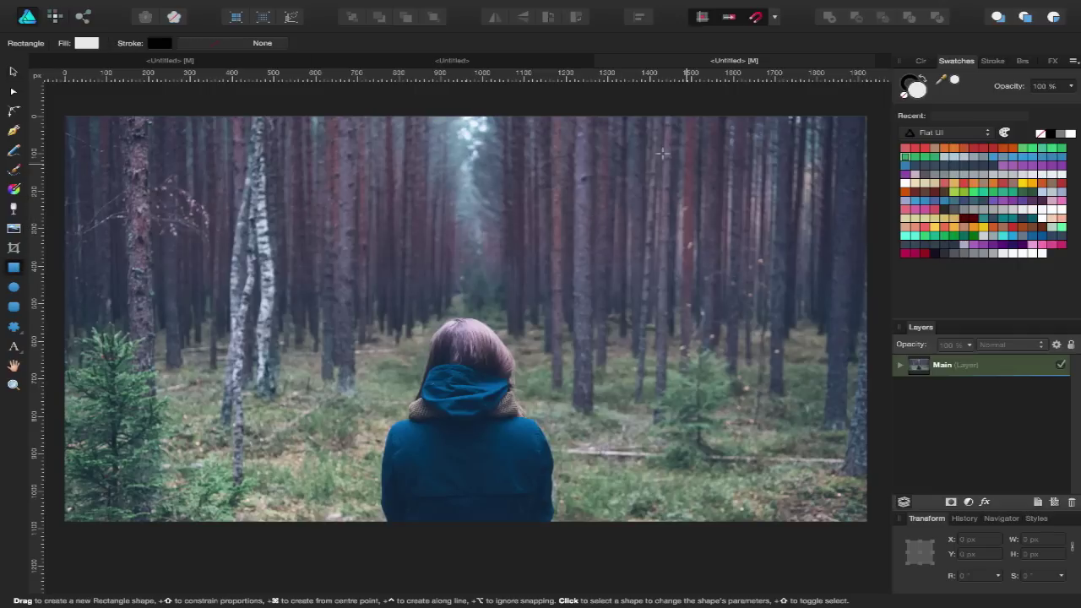
pyautogui.moveTo(567, 117)
pyautogui.mouseDown()
pyautogui.moveTo(581, 157)
pyautogui.moveTo(858, 159)
pyautogui.moveTo(865, 140)
pyautogui.moveTo(865, 151)
pyautogui.mouseUp()
pyautogui.scroll(5, 689, 218)
pyautogui.scroll(-3, 688, 218)
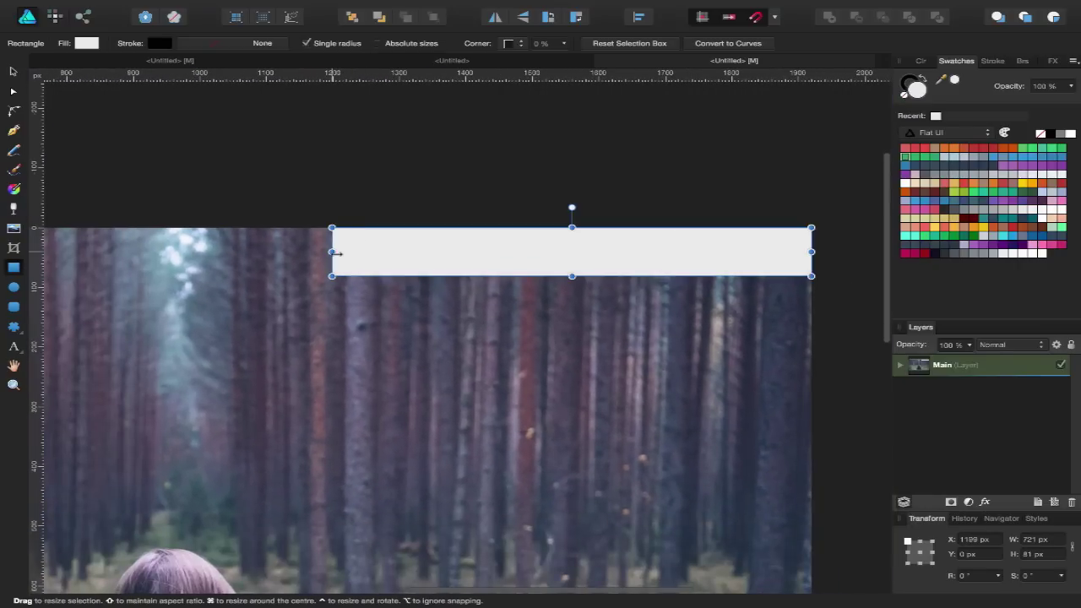
pyautogui.moveTo(332, 251); pyautogui.dragTo(253, 254)
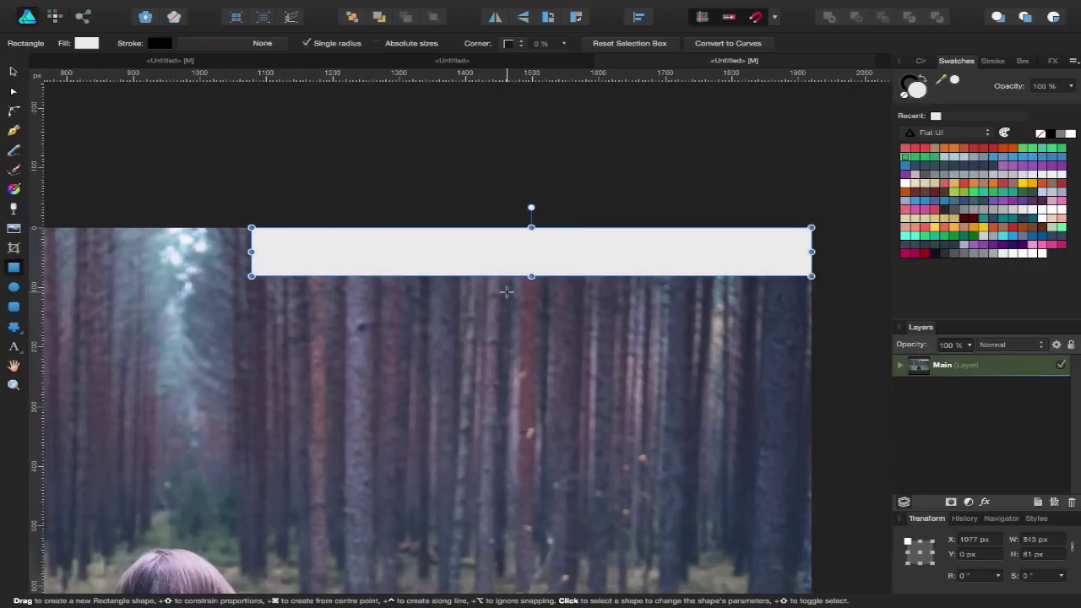
# - Expand the Main layer and name its new rectangle "Menu bar"
pyautogui.hscroll(-2, 641, 355)
pyautogui.click(901, 365)
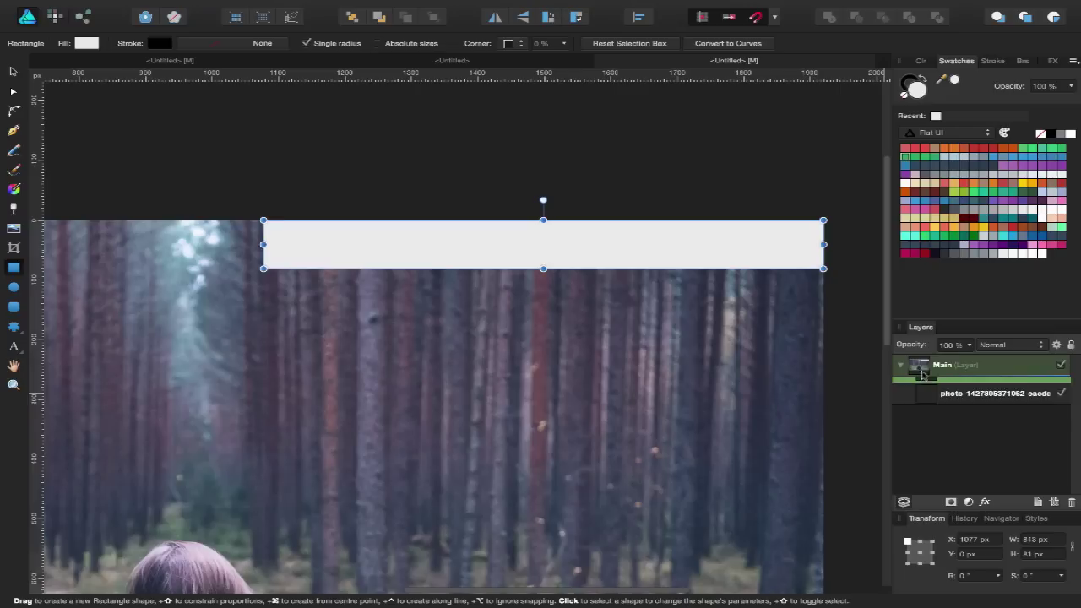
pyautogui.doubleClick(962, 387)
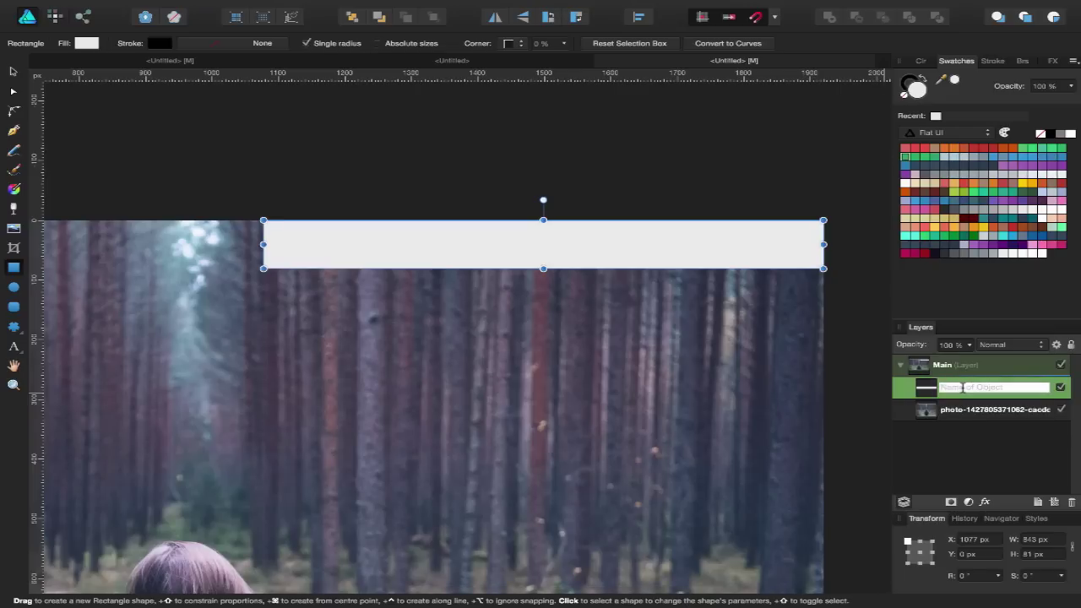
pyautogui.write('Menu bar')
pyautogui.press('Return')
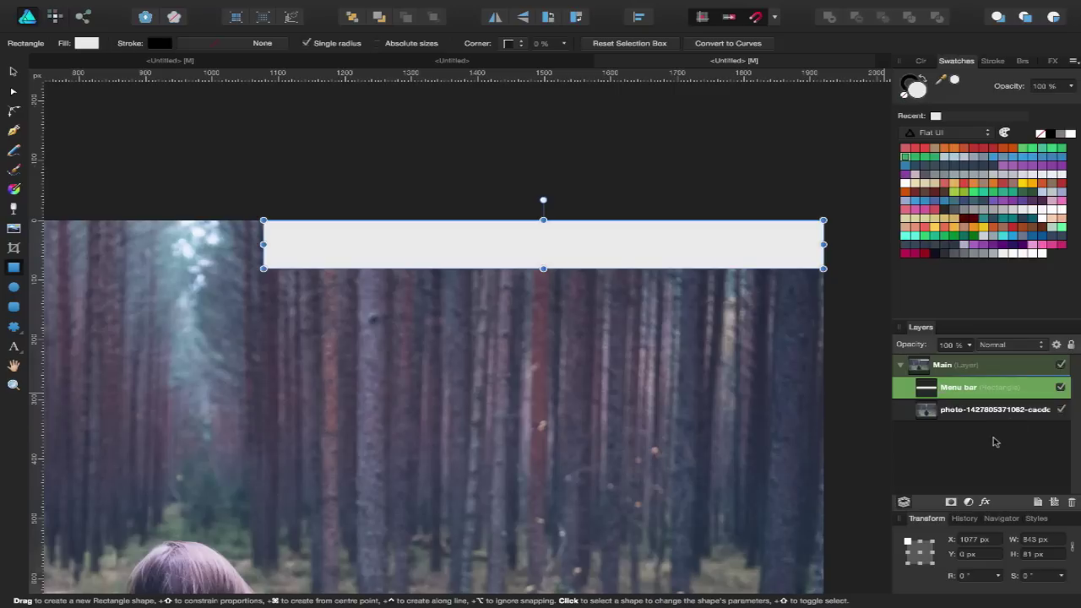
pyautogui.click(807, 153)
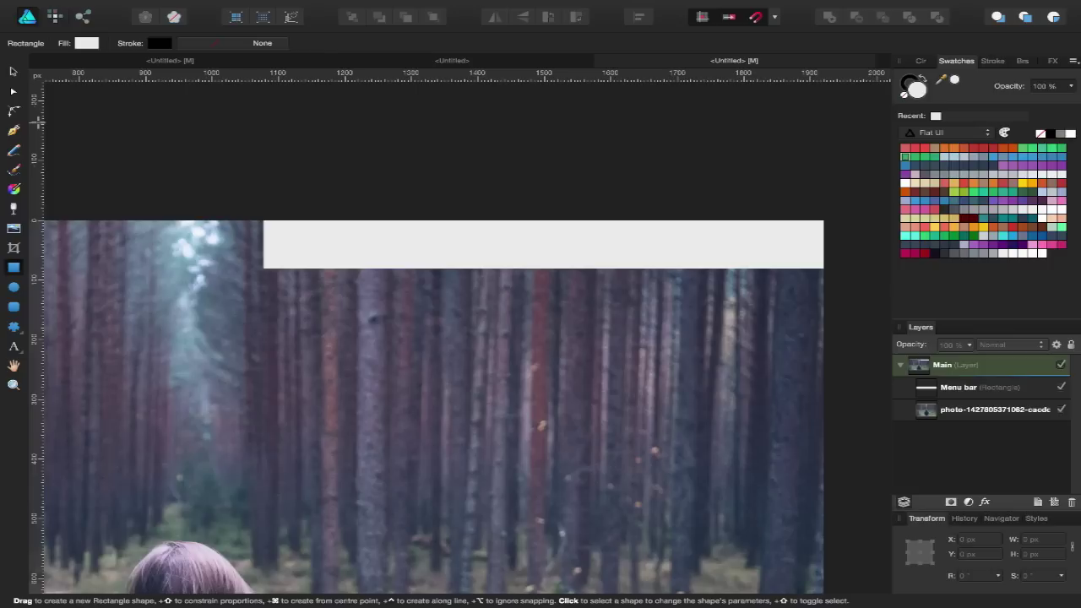
# - Extend the menu bar rectangle leftward to a width of about 862 px
pyautogui.click(13, 71)
pyautogui.click(299, 253)
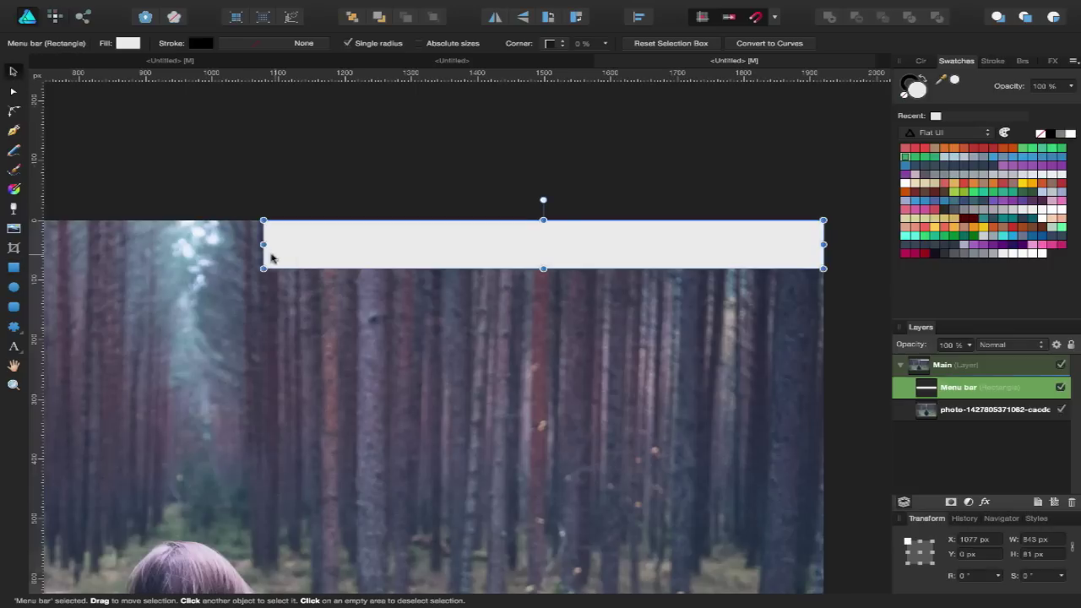
pyautogui.moveTo(264, 244); pyautogui.dragTo(253, 244)
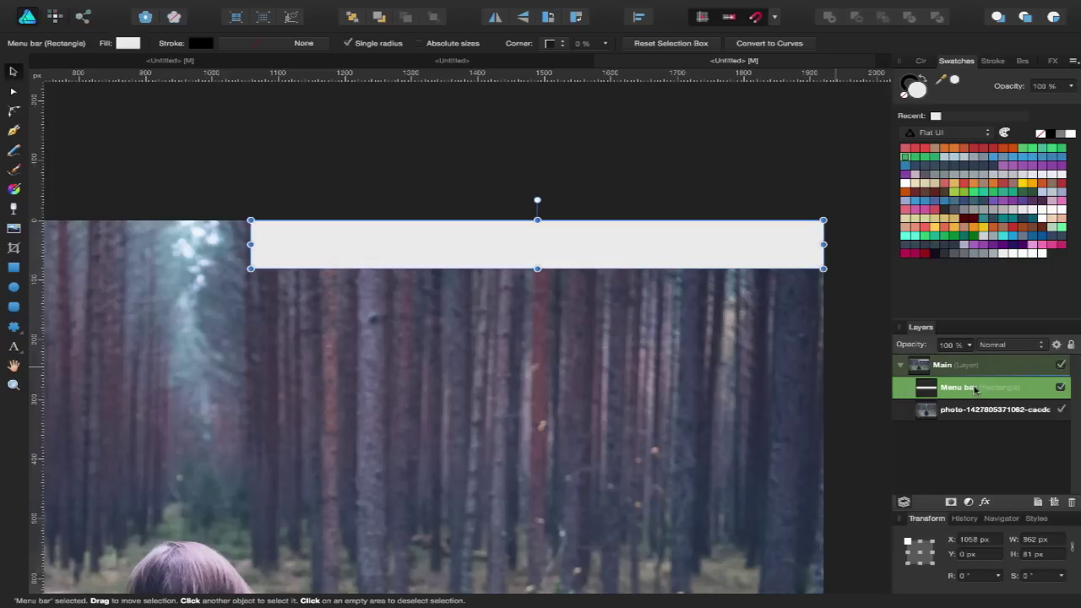
# - Reduce the menu bar rectangle's layer opacity to 57 %
pyautogui.click(969, 345)
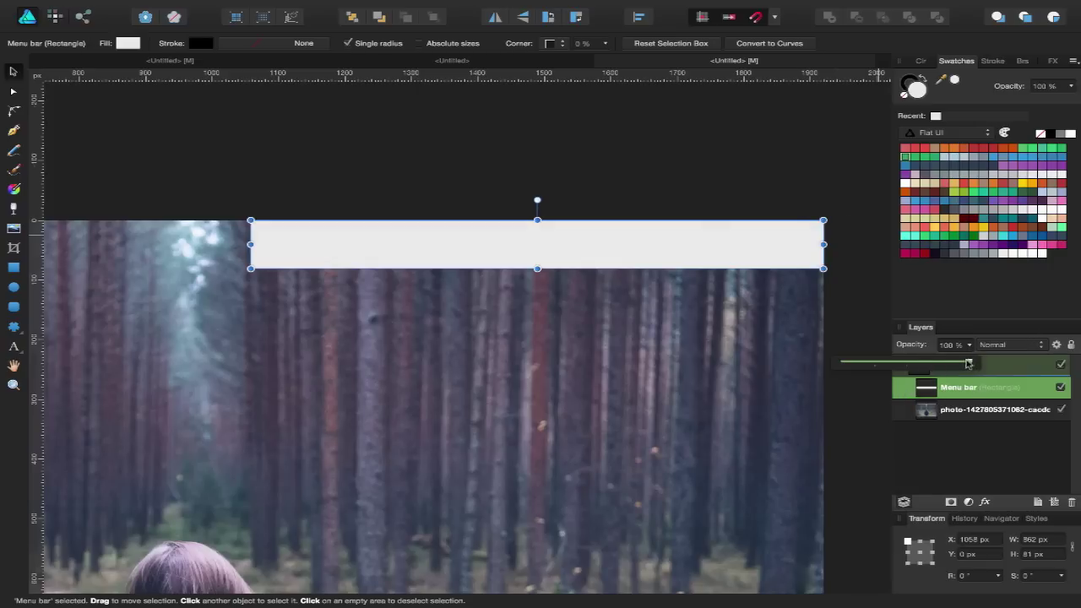
pyautogui.moveTo(969, 363); pyautogui.dragTo(916, 364)
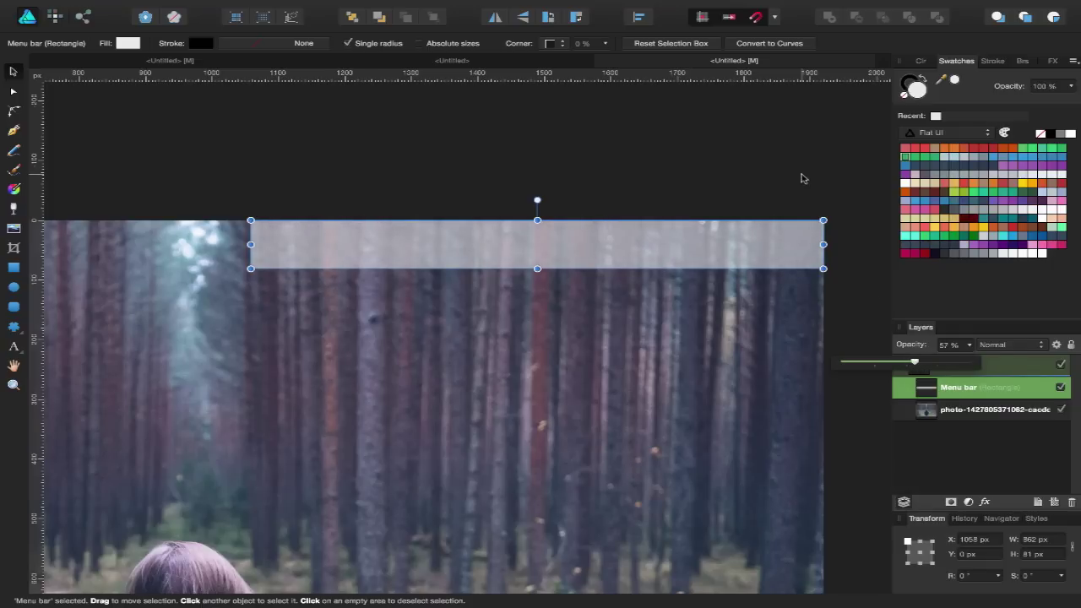
pyautogui.click(599, 195)
# - Add the artistic text "Home" at the left end of the menu bar in the Blakely font at 48 pt
pyautogui.hscroll(-1, 563, 203)
pyautogui.scroll(-1, 563, 202)
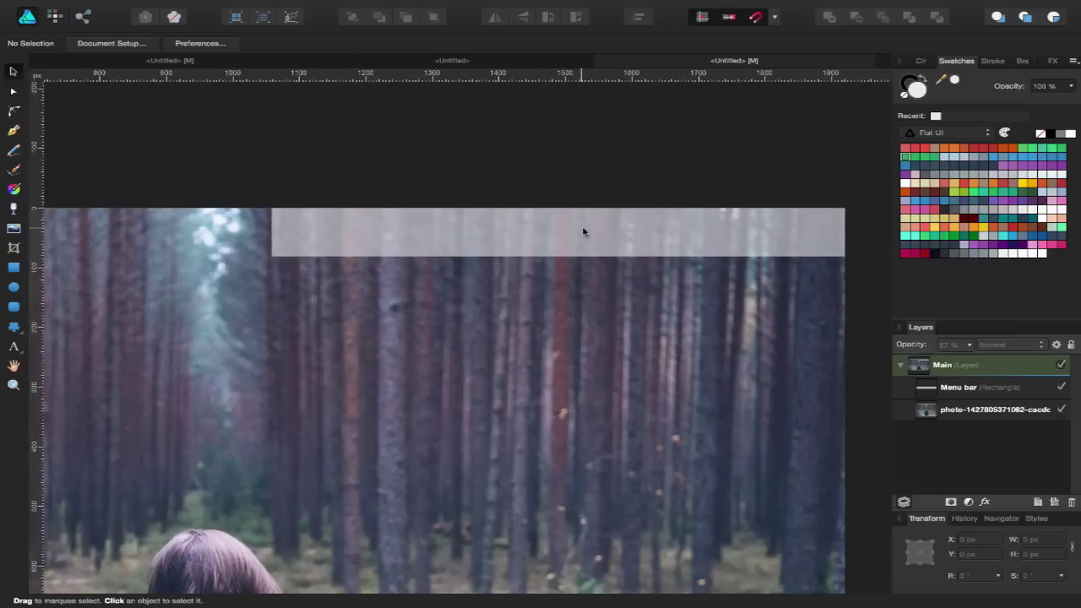
pyautogui.click(20, 353)
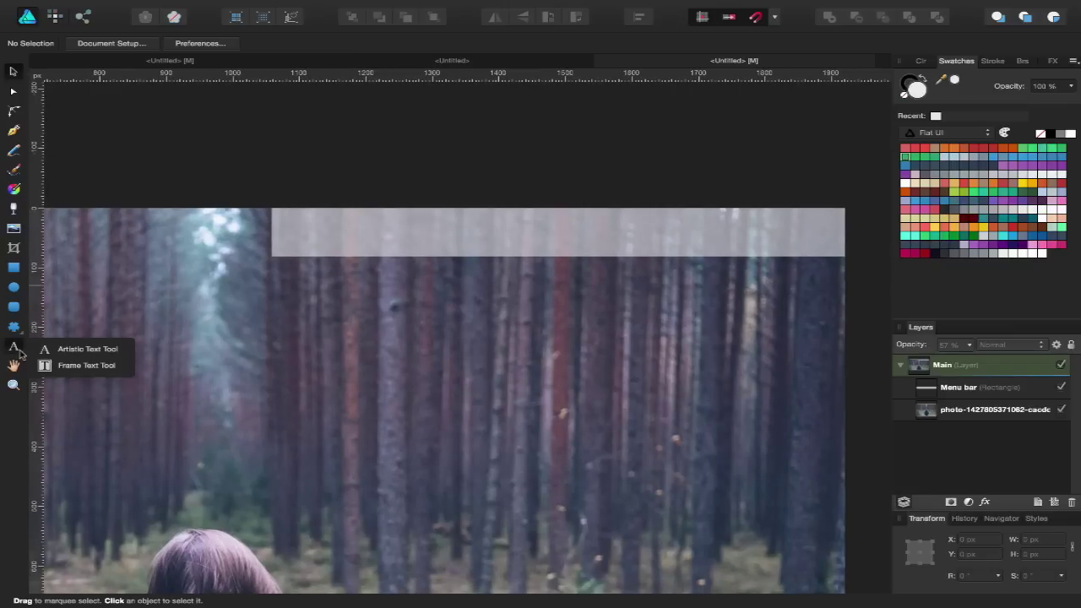
pyautogui.click(79, 351)
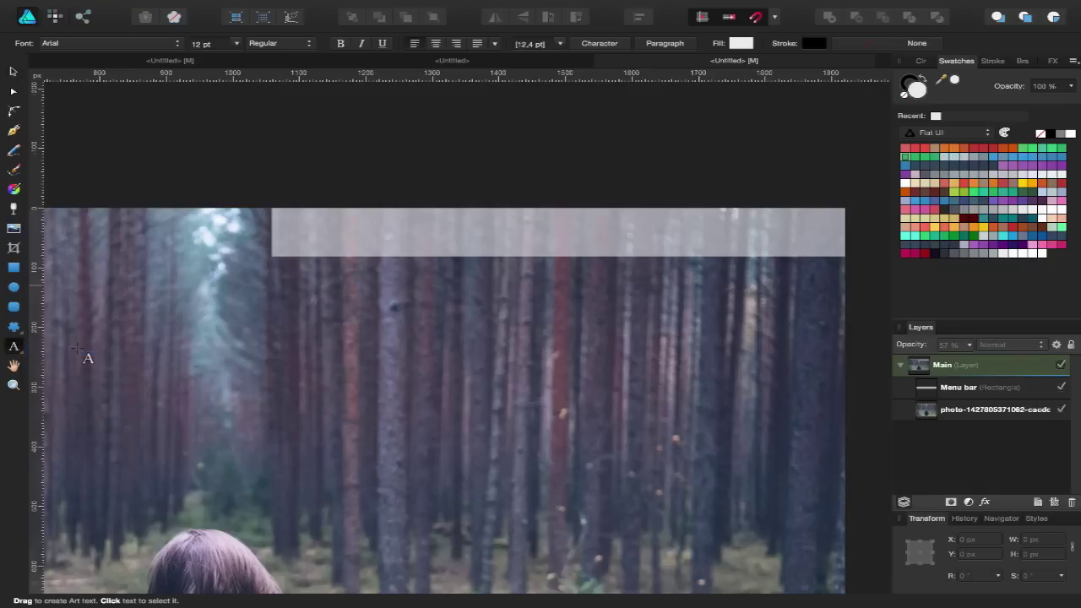
pyautogui.click(126, 44)
pyautogui.scroll(-3, 168, 282)
pyautogui.scroll(-5, 168, 282)
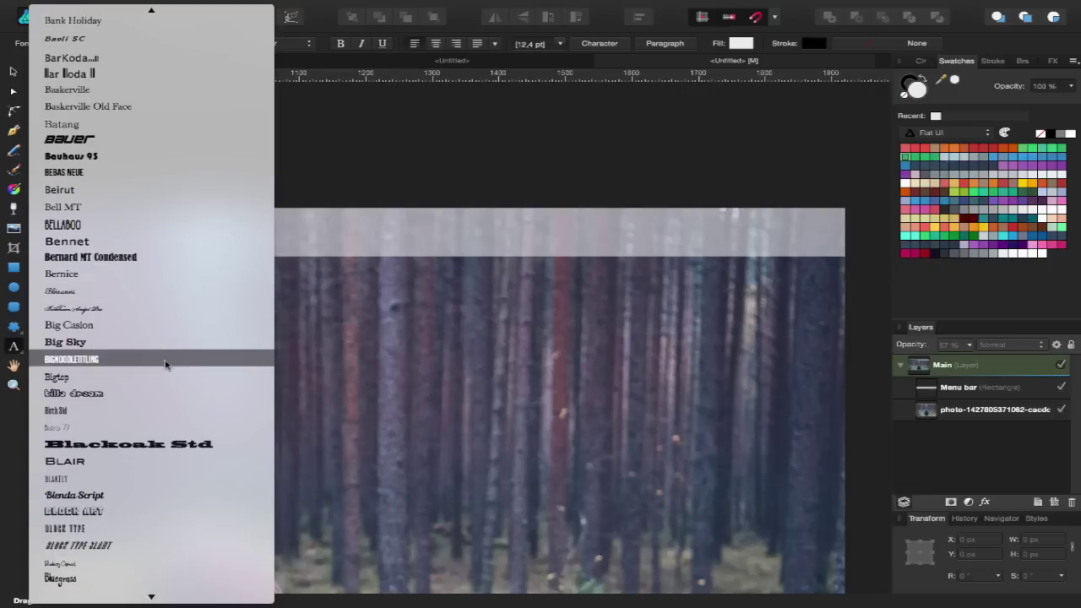
pyautogui.scroll(-3, 166, 365)
pyautogui.click(164, 354)
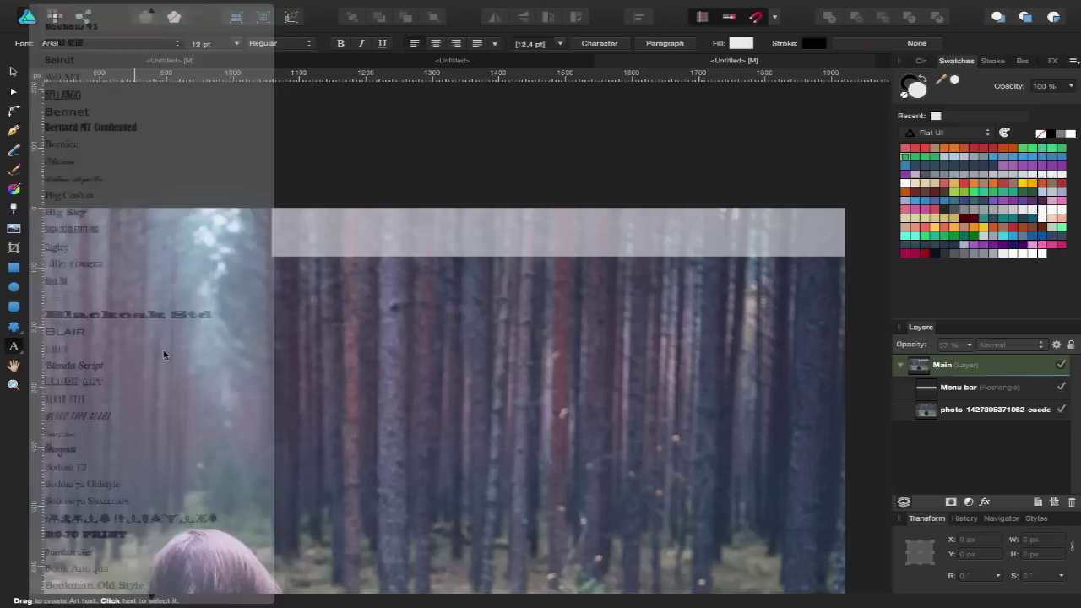
pyautogui.click(301, 230)
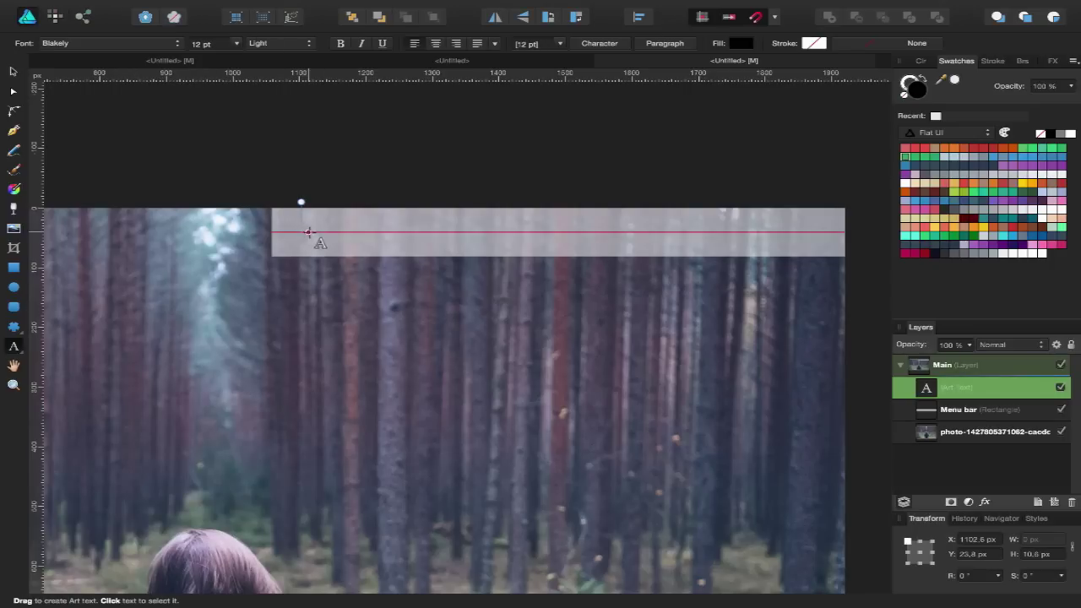
pyautogui.write('Home')
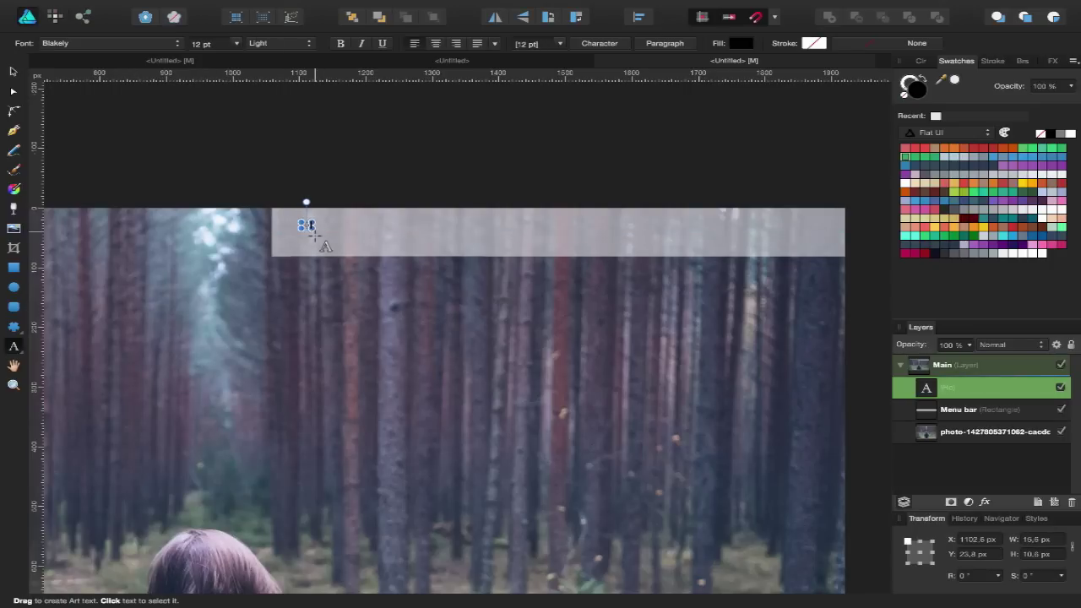
pyautogui.click(234, 44)
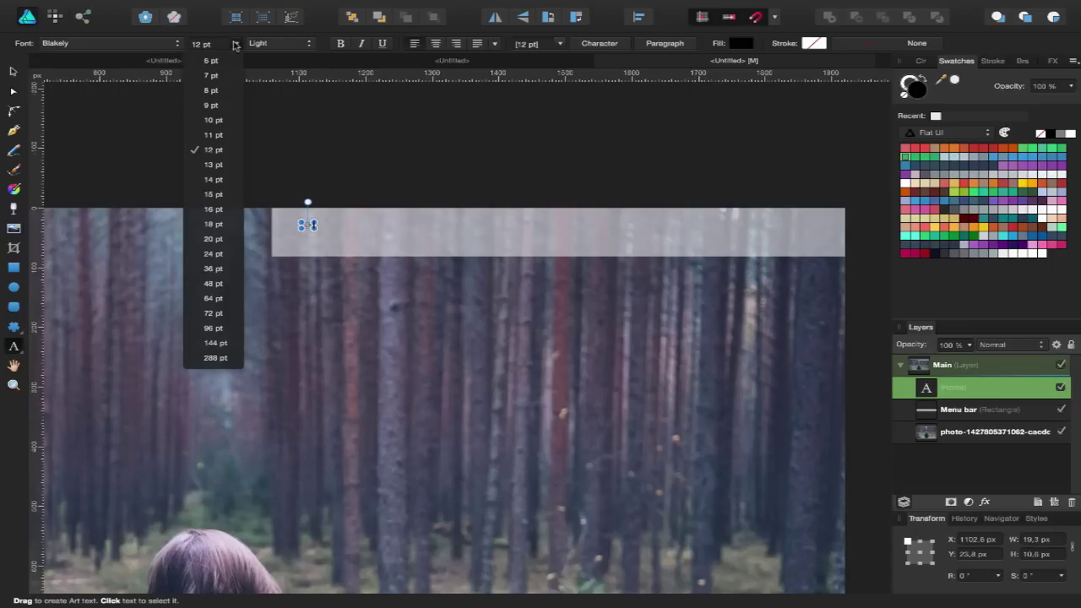
pyautogui.click(213, 284)
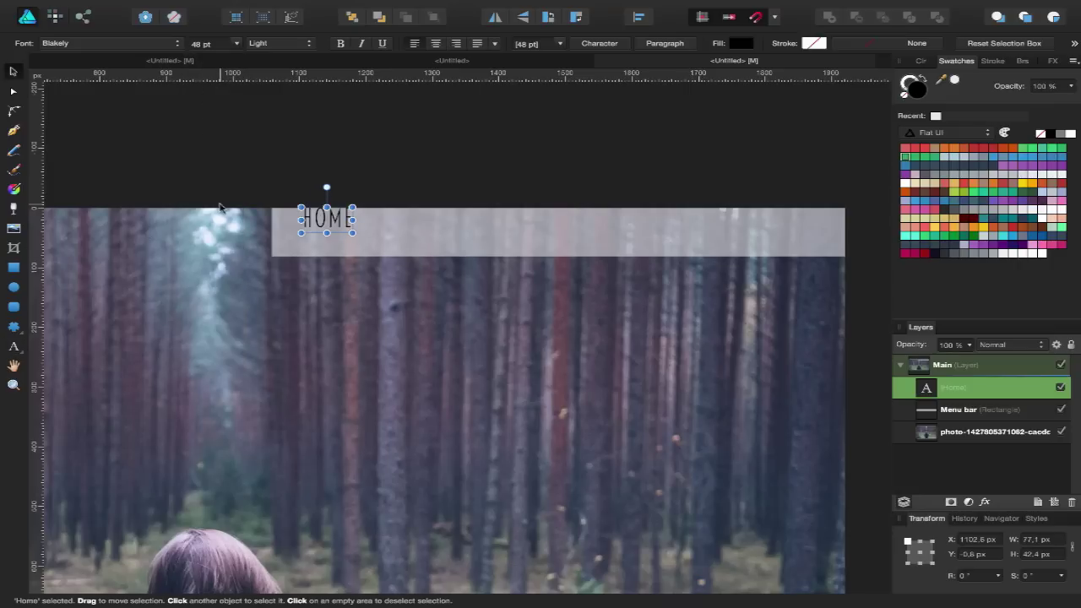
# - Lower the "Home" text within the menu bar and add a copy beside it reading "About us"
pyautogui.moveTo(330, 220); pyautogui.dragTo(332, 229)
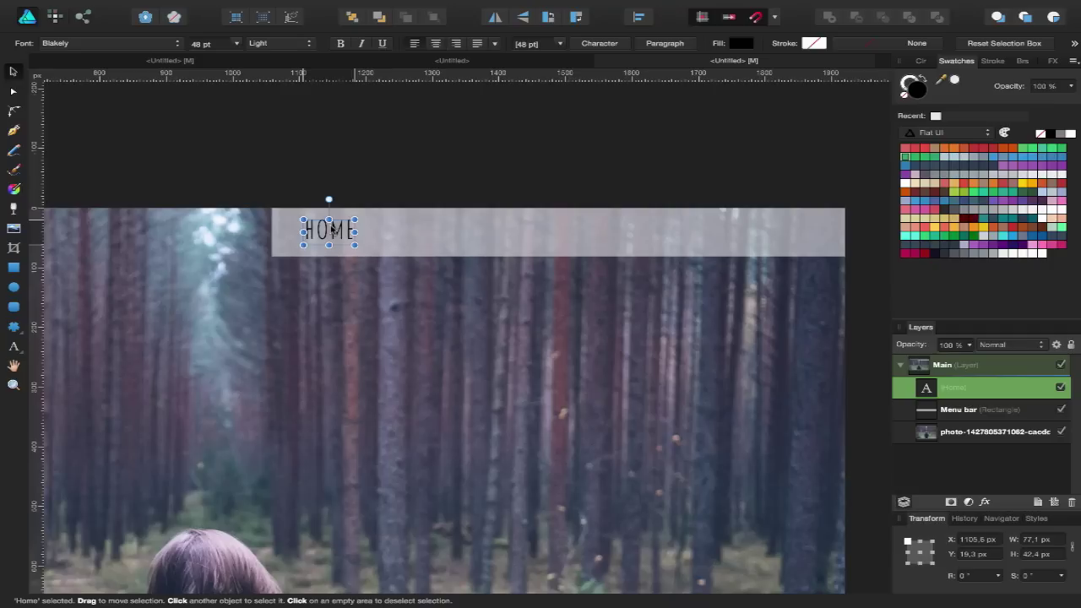
pyautogui.moveTo(332, 229); pyautogui.dragTo(411, 229)
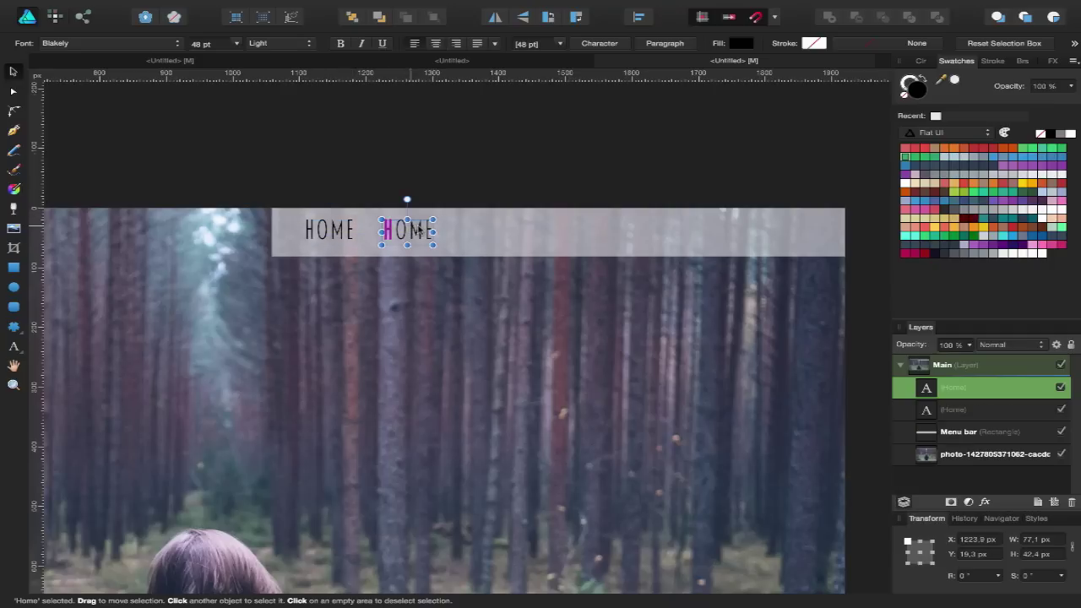
pyautogui.doubleClick(410, 229)
pyautogui.write('ABOUT')
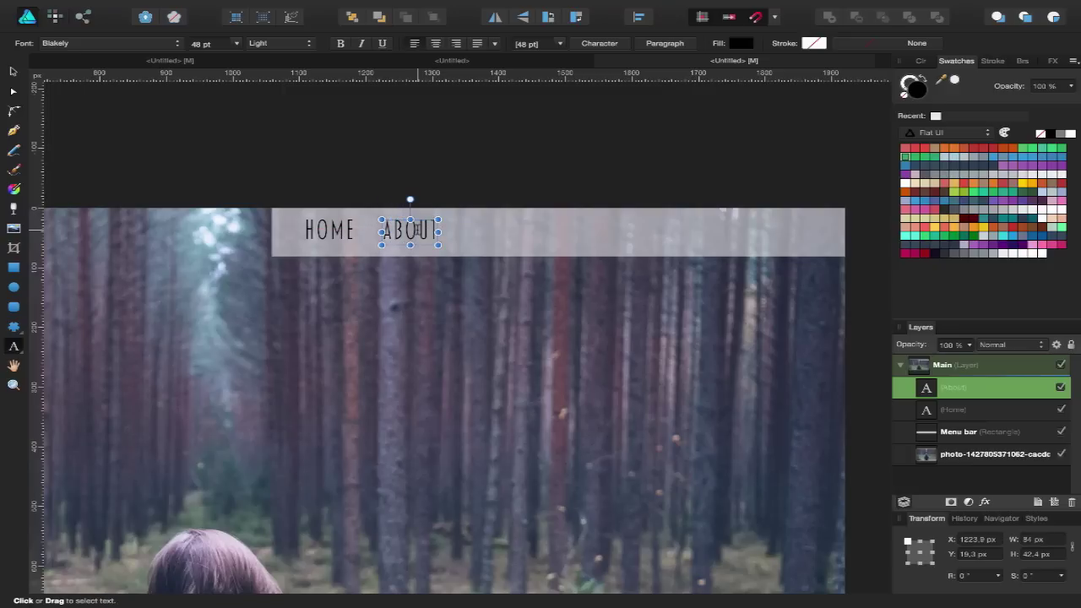
pyautogui.write(' US')
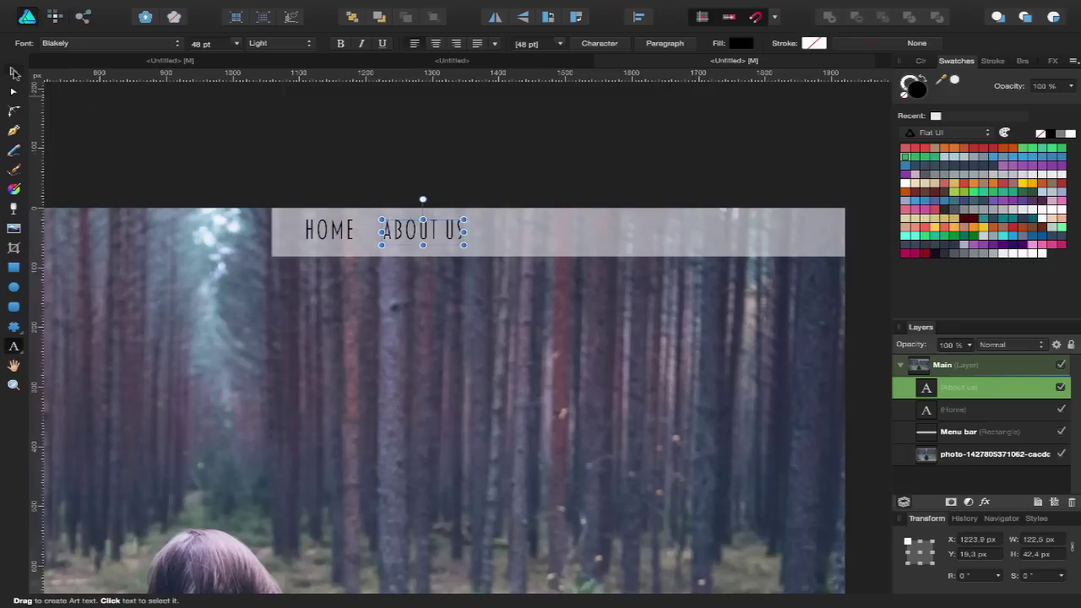
pyautogui.press('Escape')
# - Duplicate the "About us" text further along the menu bar and change the copy to "Our mission"
pyautogui.moveTo(424, 235); pyautogui.dragTo(523, 238)
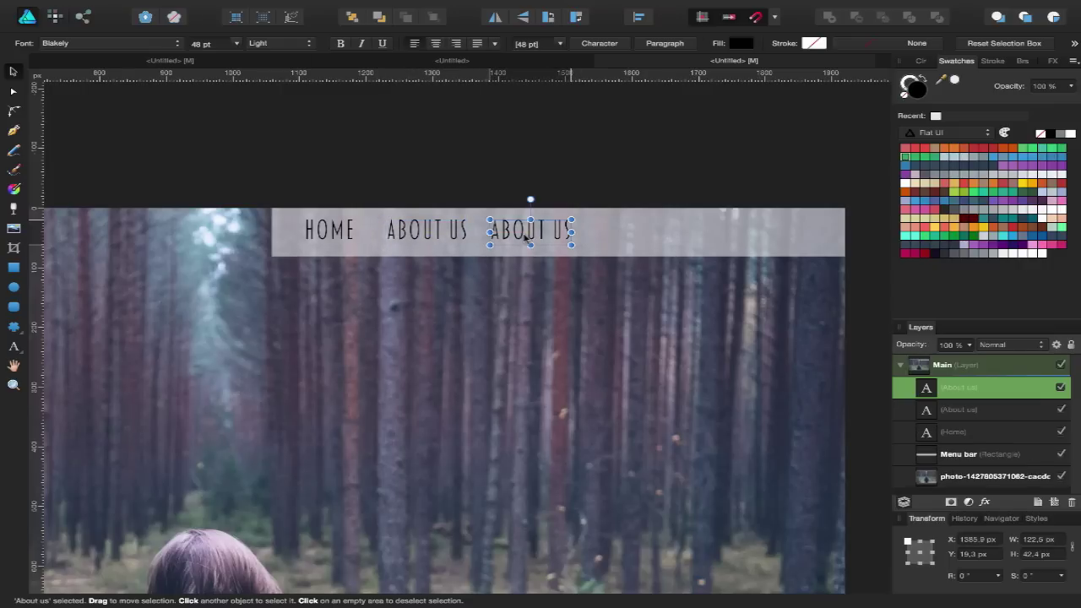
pyautogui.press('t')
pyautogui.hotkey('ctrl', 'a')
pyautogui.write('Co')
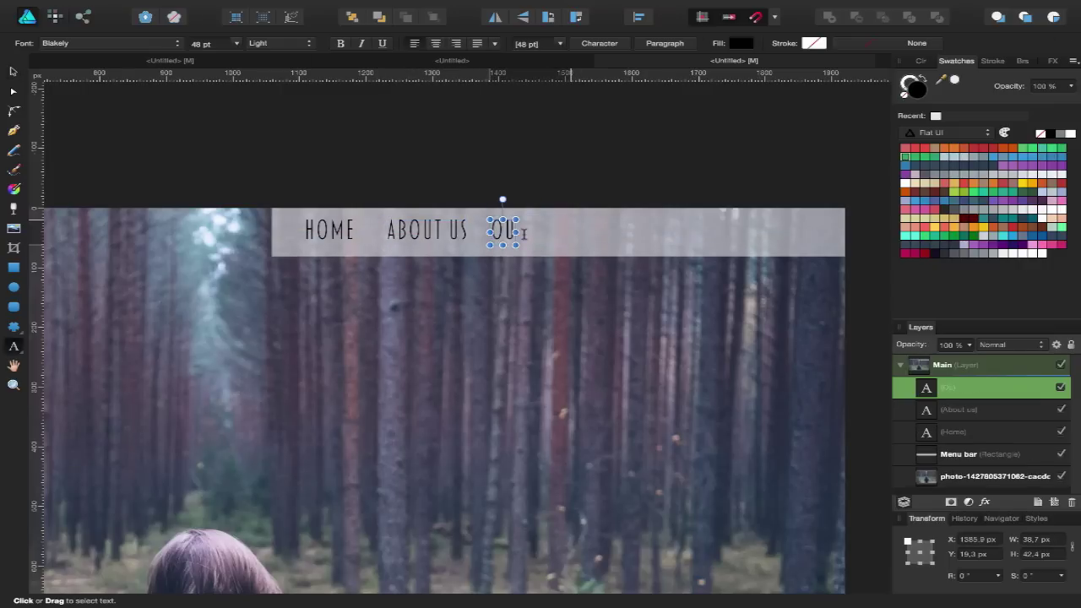
pyautogui.write('R M')
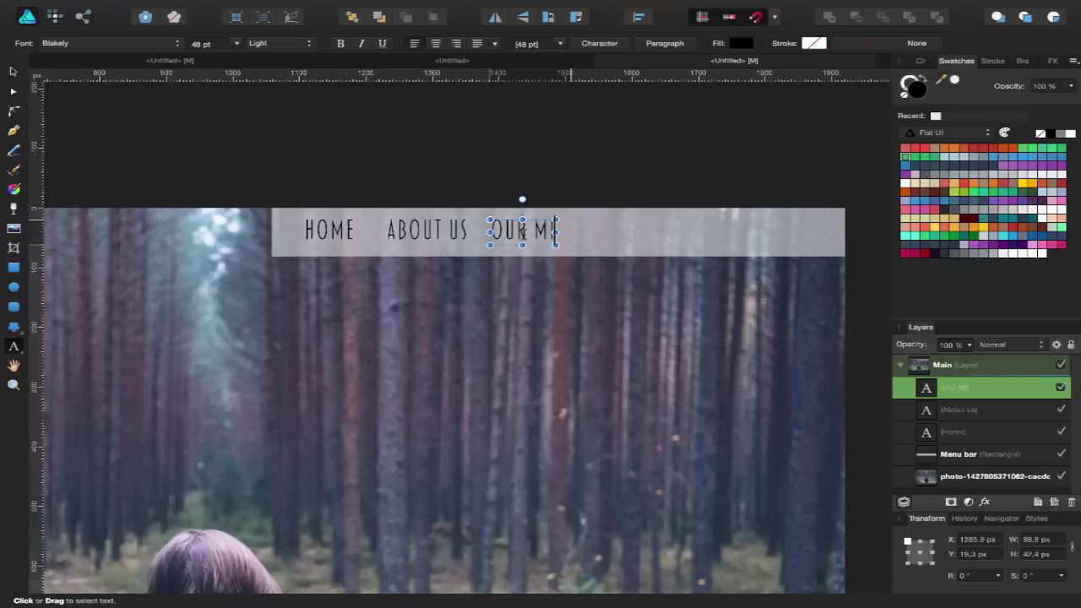
pyautogui.press('BackSpace')
pyautogui.press('BackSpace')
pyautogui.press('BackSpace')
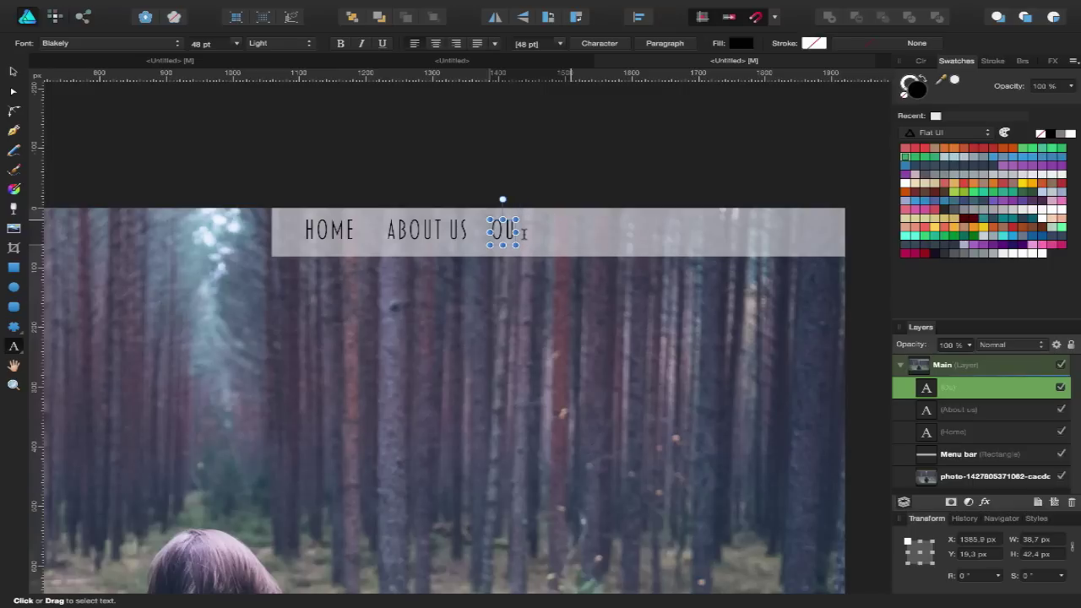
pyautogui.write('R MISSION')
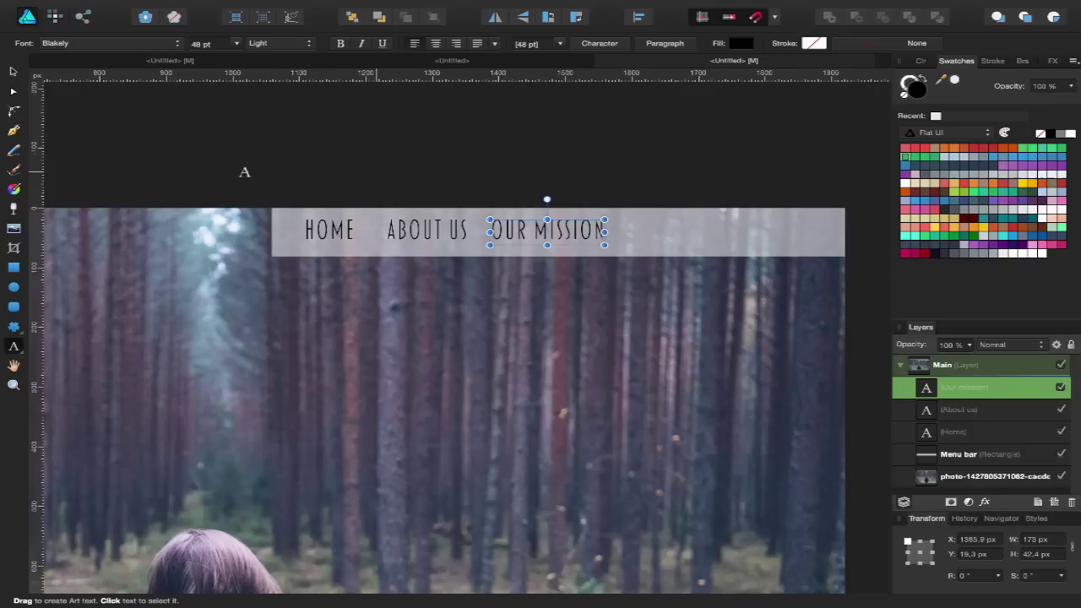
pyautogui.click(13, 71)
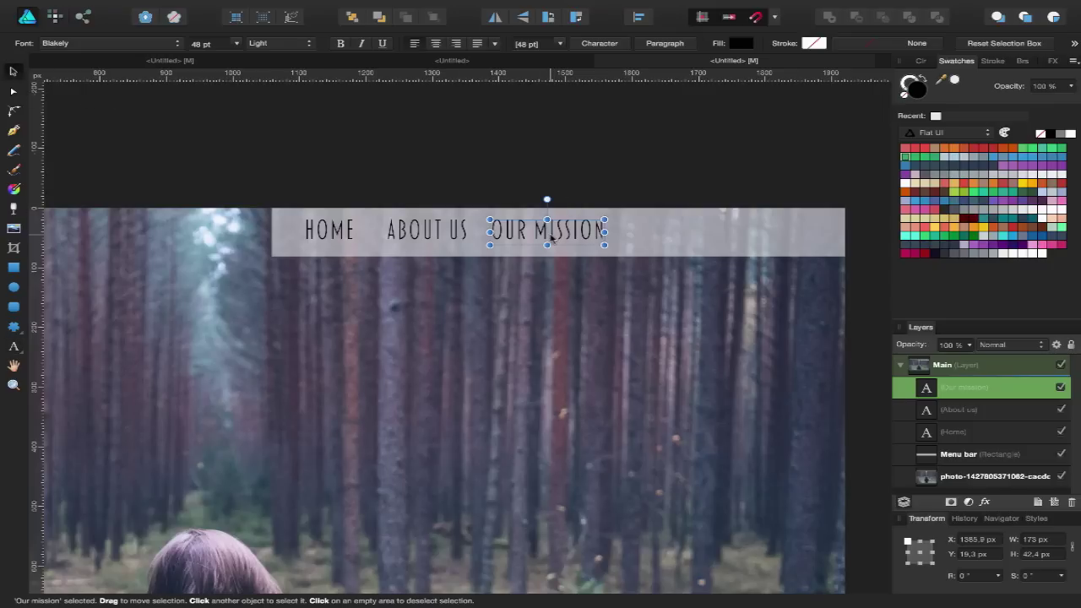
# - Duplicate the "Our mission" text further along the menu bar and change the copy to "Contact"
pyautogui.moveTo(551, 239); pyautogui.dragTo(678, 239)
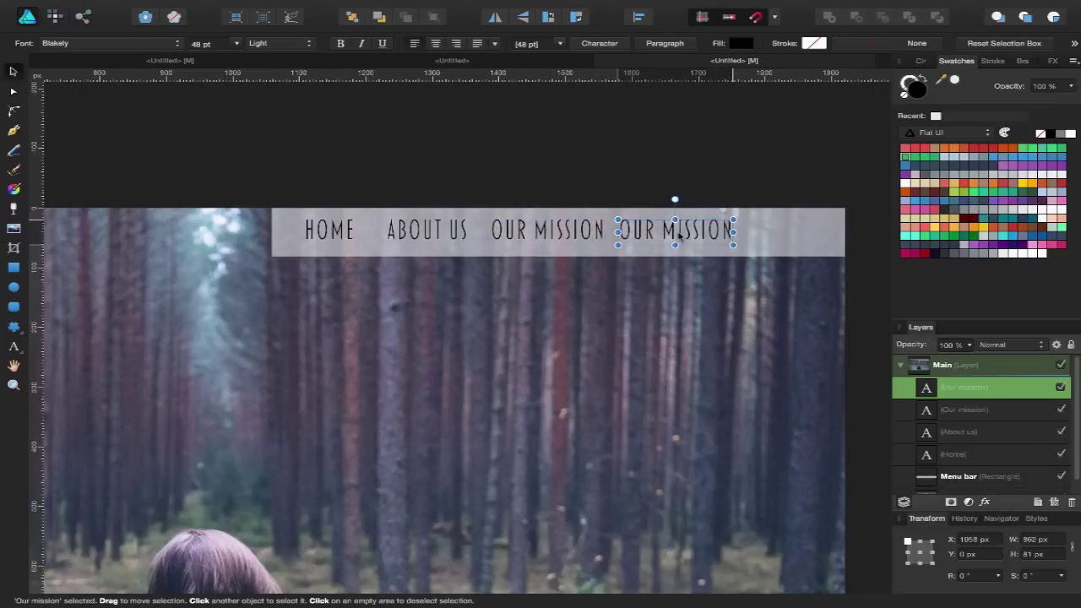
pyautogui.press('t')
pyautogui.tripleClick(676, 228)
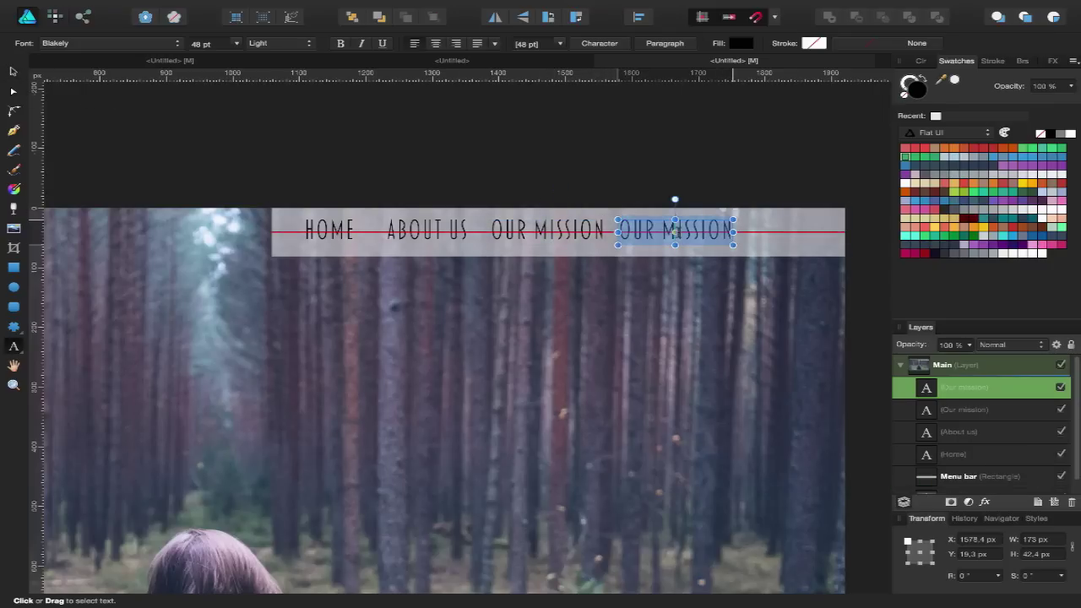
pyautogui.press('BackSpace')
pyautogui.write('CONT')
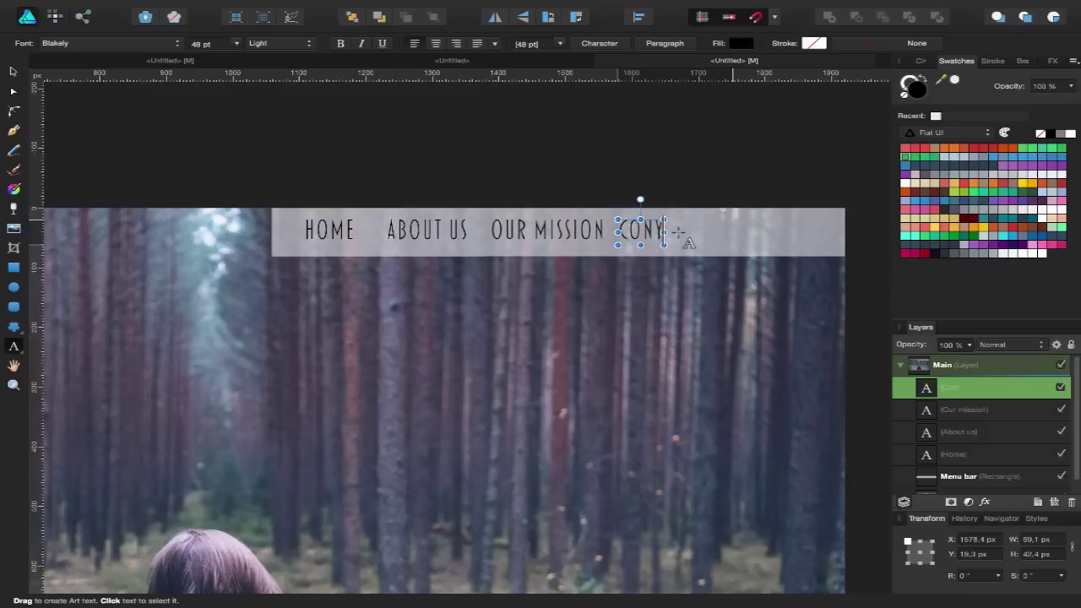
pyautogui.write('ACT')
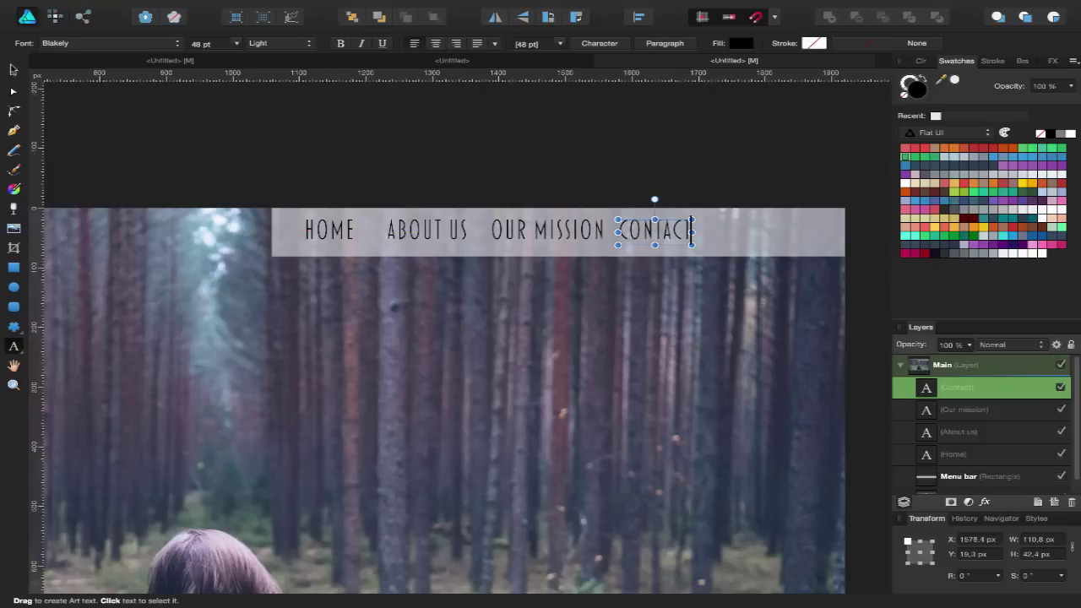
pyautogui.press('Escape')
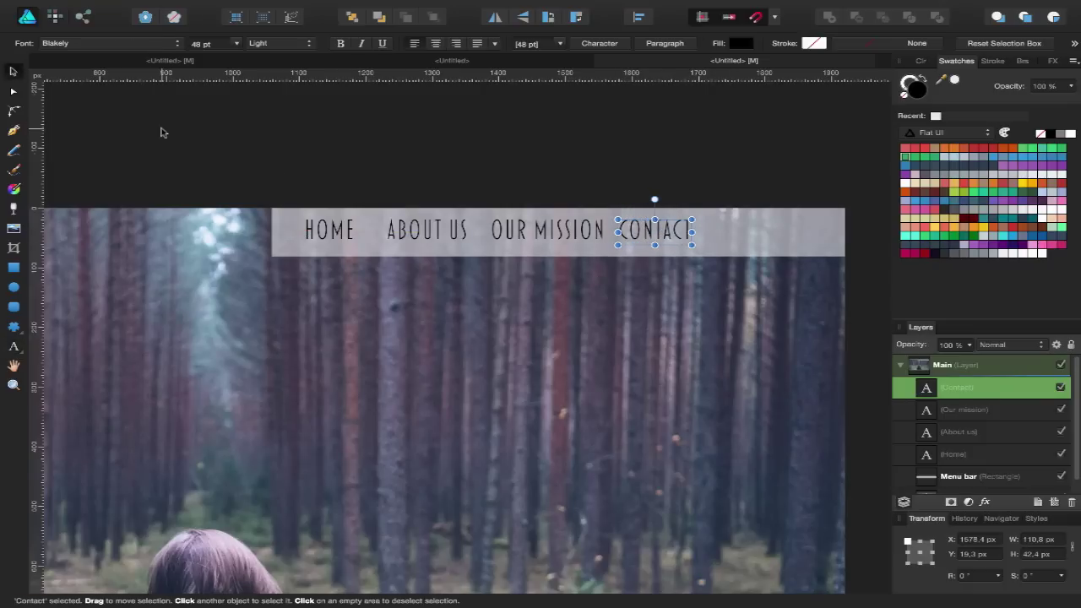
# - Space the four menu texts evenly in the horizontal direction within their selection bounds
pyautogui.click(169, 131)
pyautogui.click(696, 239)
pyautogui.click(674, 235)
pyautogui.keyDown('shift'); pyautogui.click(570, 235); pyautogui.keyUp('shift')
pyautogui.keyDown('shift'); pyautogui.click(428, 236); pyautogui.keyUp('shift')
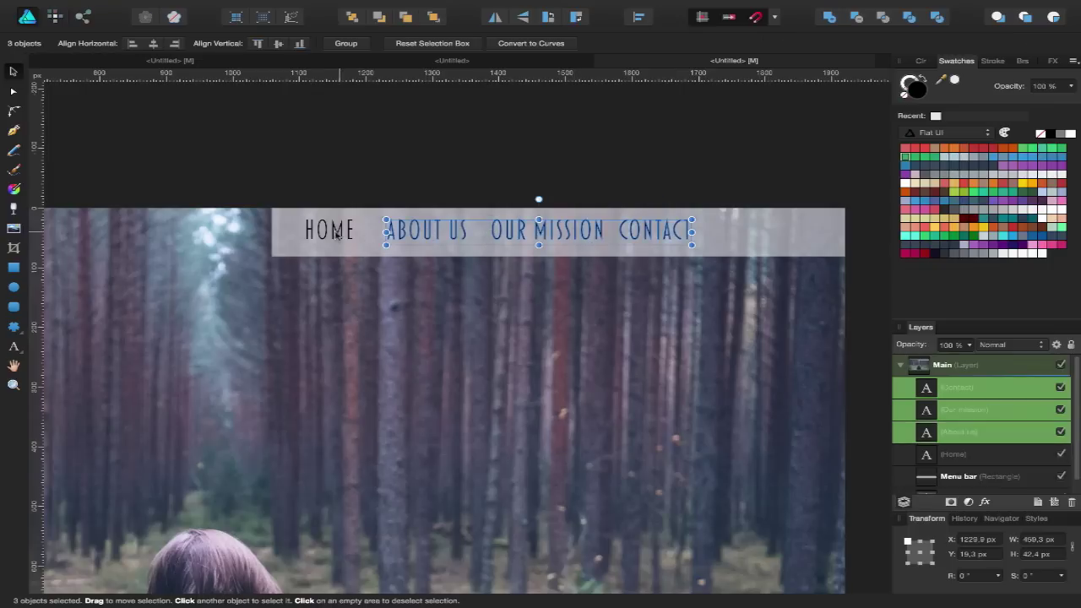
pyautogui.keyDown('shift'); pyautogui.click(335, 237); pyautogui.keyUp('shift')
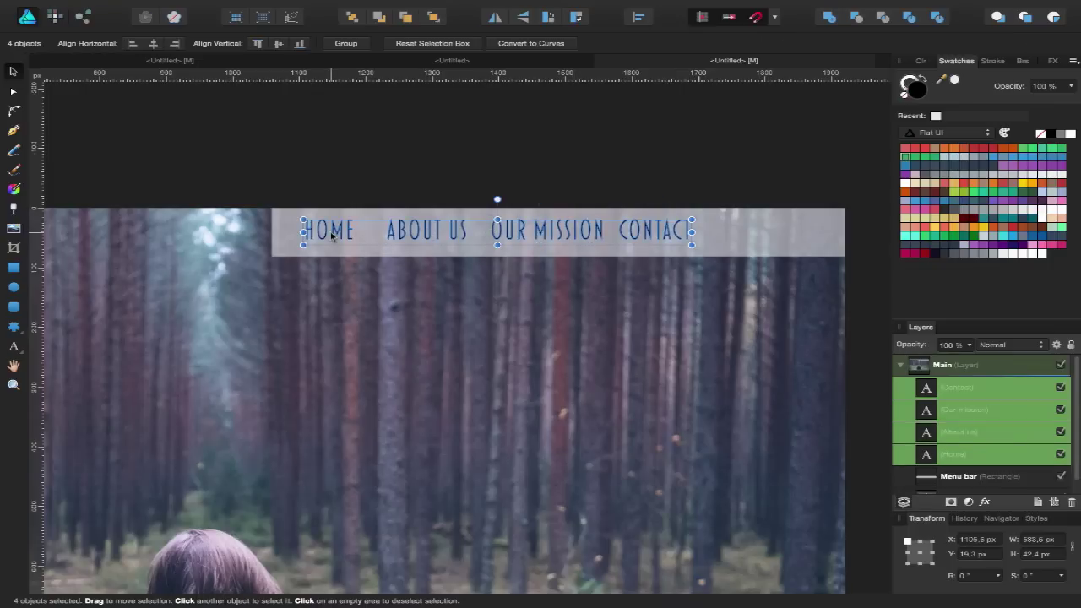
pyautogui.click(638, 19)
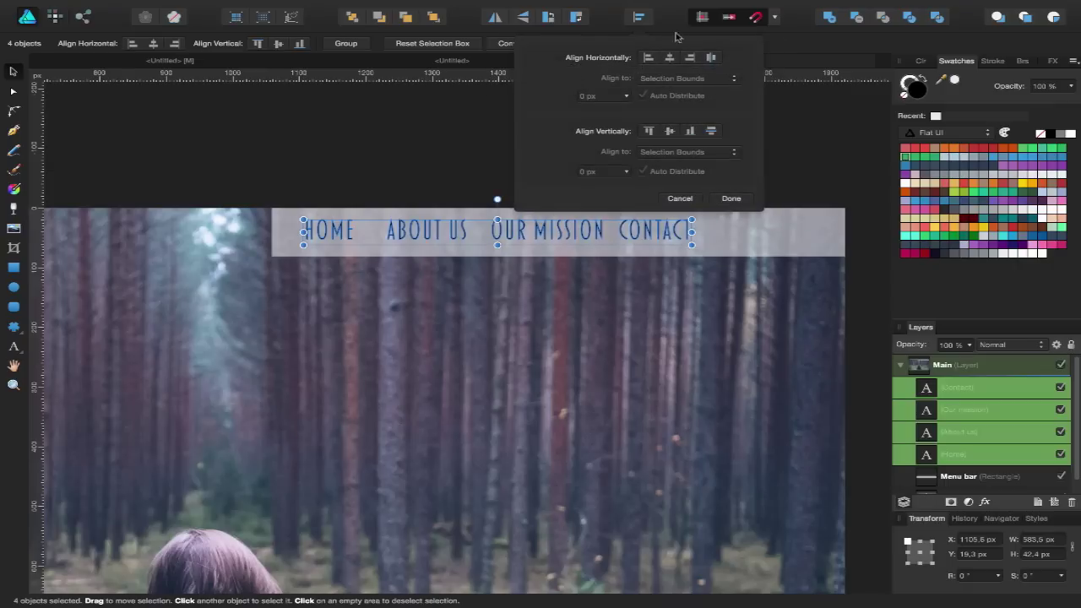
pyautogui.click(712, 59)
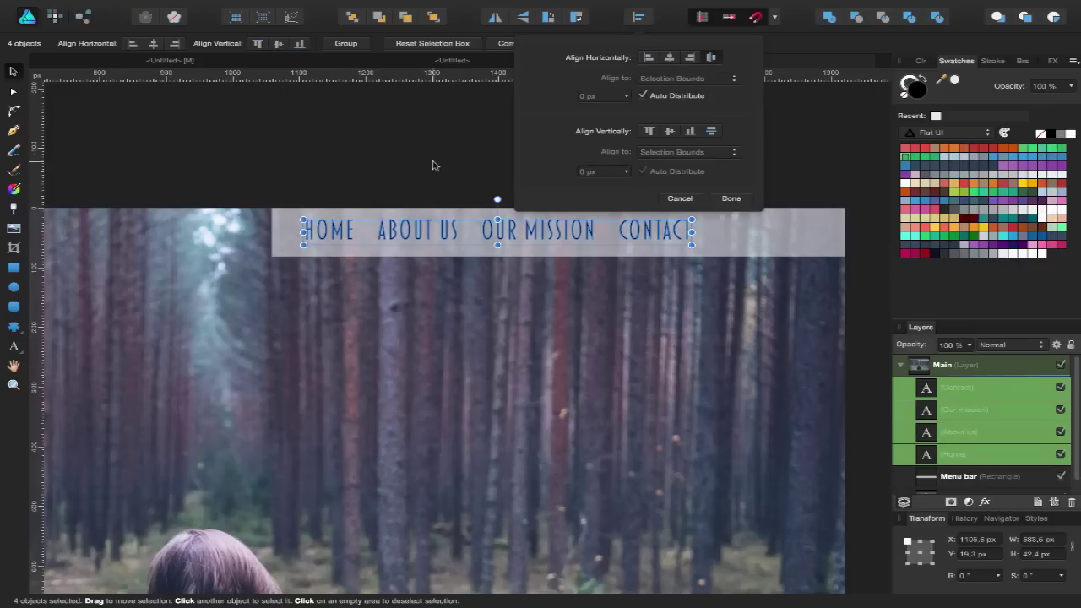
pyautogui.click(397, 190)
# - Move all four menu texts together toward the menu bar's right end, to an X position of about 1250 px
pyautogui.click(989, 386)
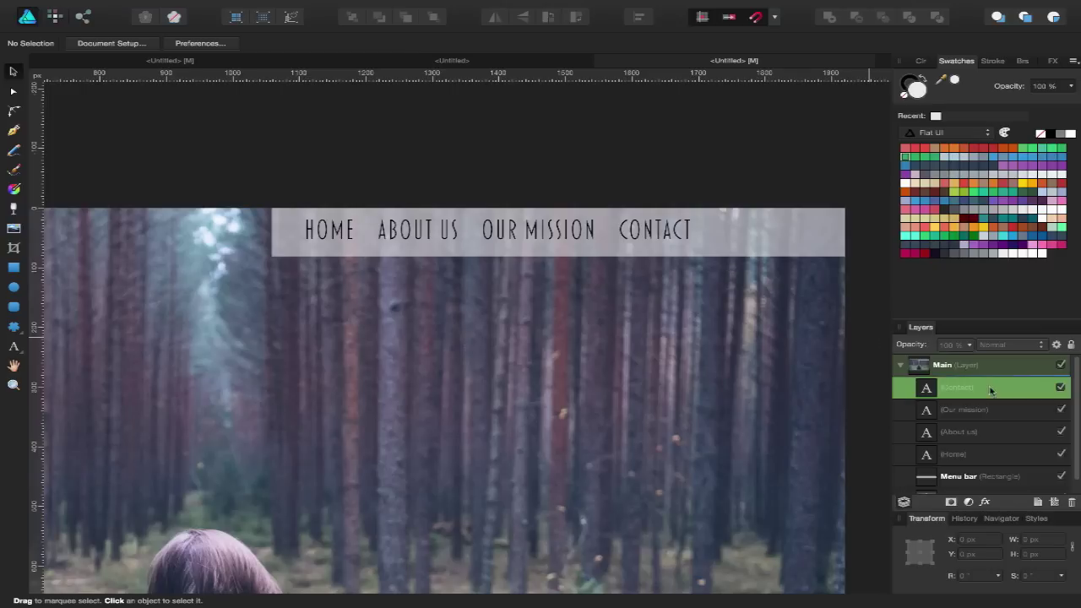
pyautogui.keyDown('shift'); pyautogui.click(984, 455); pyautogui.keyUp('shift')
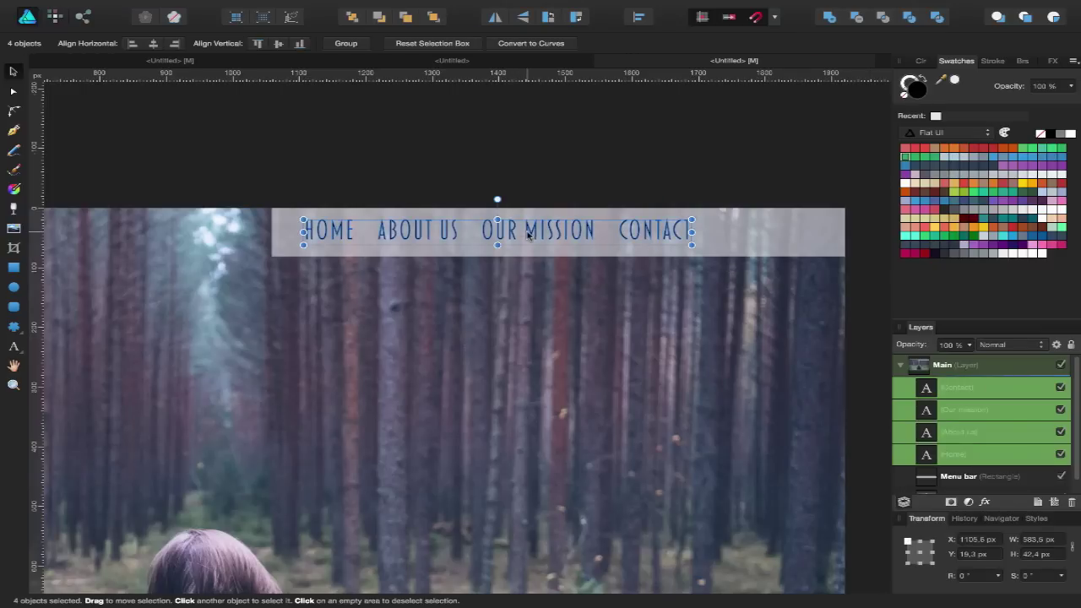
pyautogui.moveTo(524, 233); pyautogui.dragTo(623, 234)
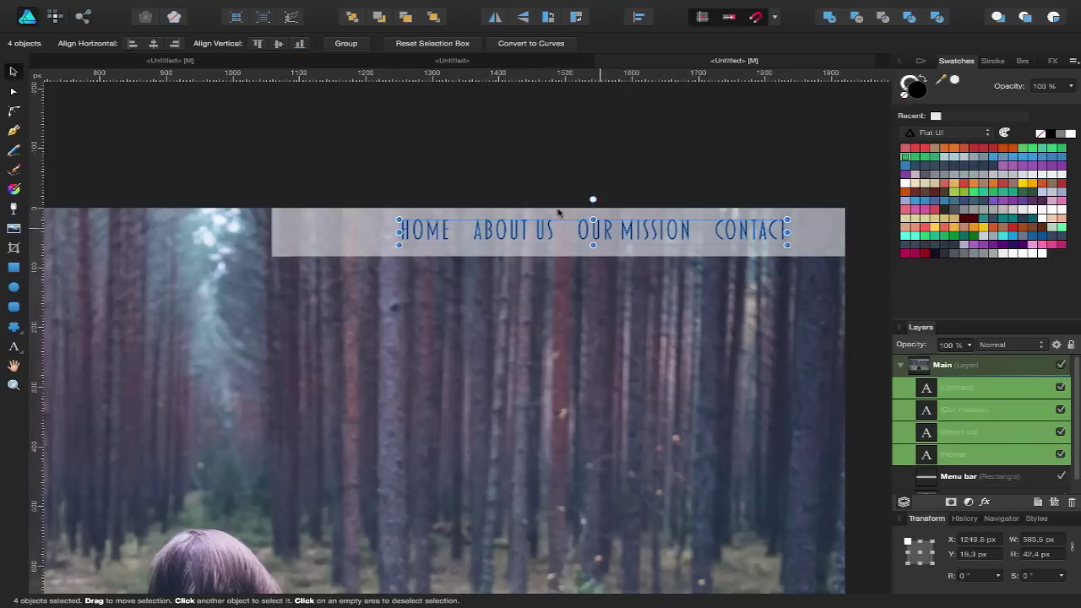
# - Shorten the menu bar rectangle from its left end so it starts a little before the "Home" text
pyautogui.click(497, 187)
pyautogui.click(318, 240)
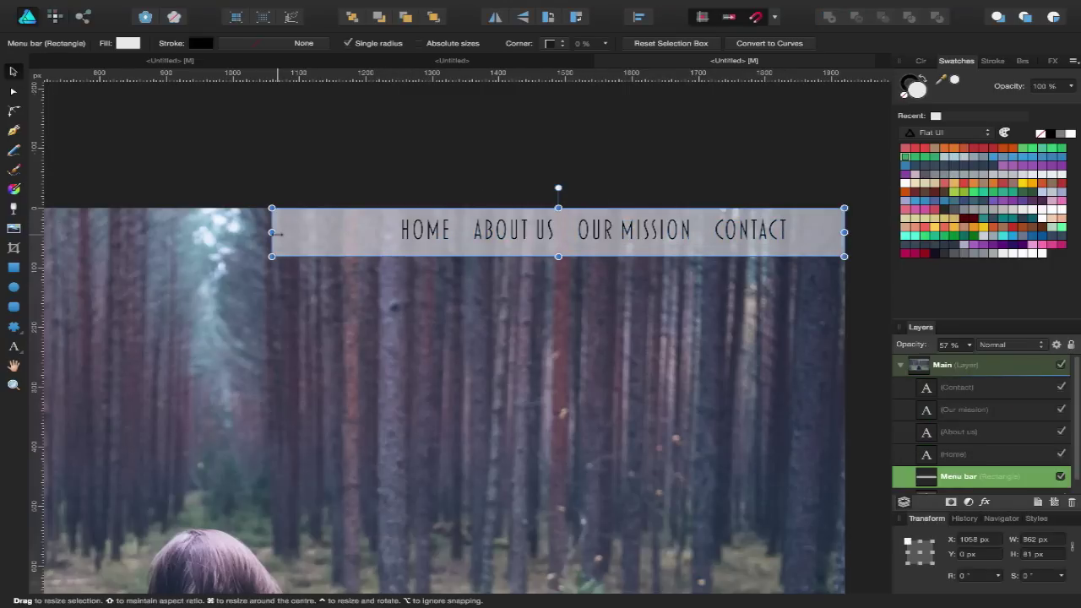
pyautogui.moveTo(294, 233); pyautogui.dragTo(354, 230)
# - Shift the four menu texts together to an X position of about 1259 px in the bar and view the snapping options
pyautogui.click(964, 388)
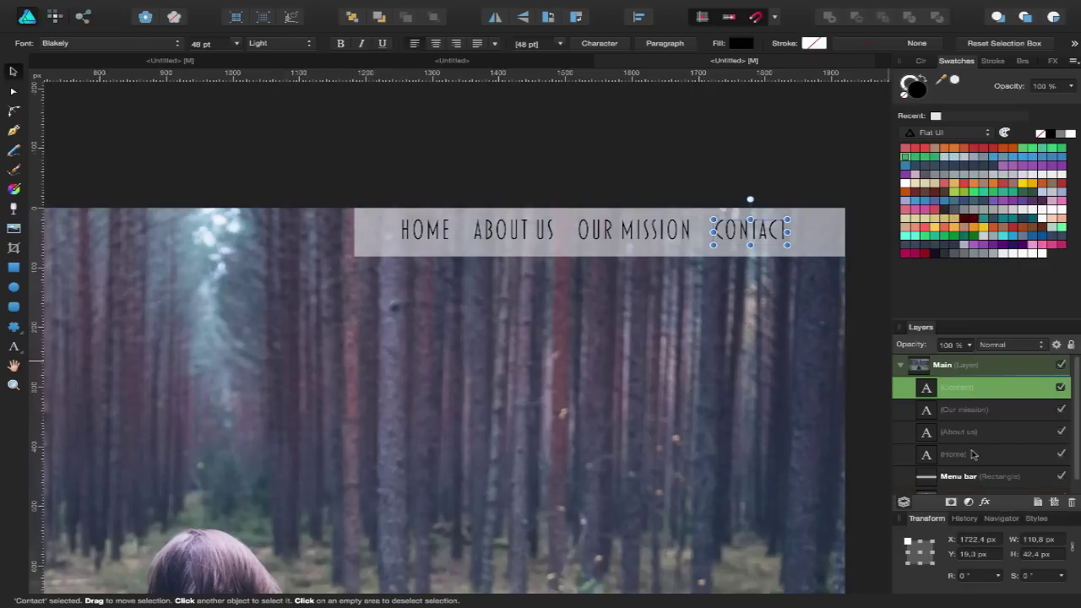
pyautogui.keyDown('shift'); pyautogui.click(973, 454); pyautogui.keyUp('shift')
pyautogui.moveTo(661, 234); pyautogui.dragTo(663, 234)
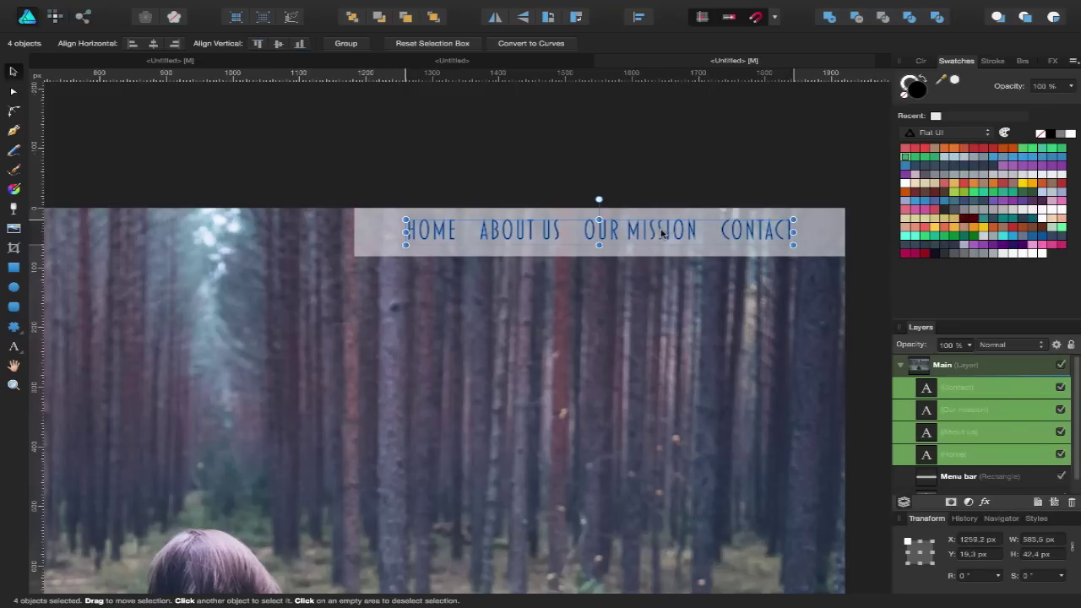
pyautogui.click(776, 20)
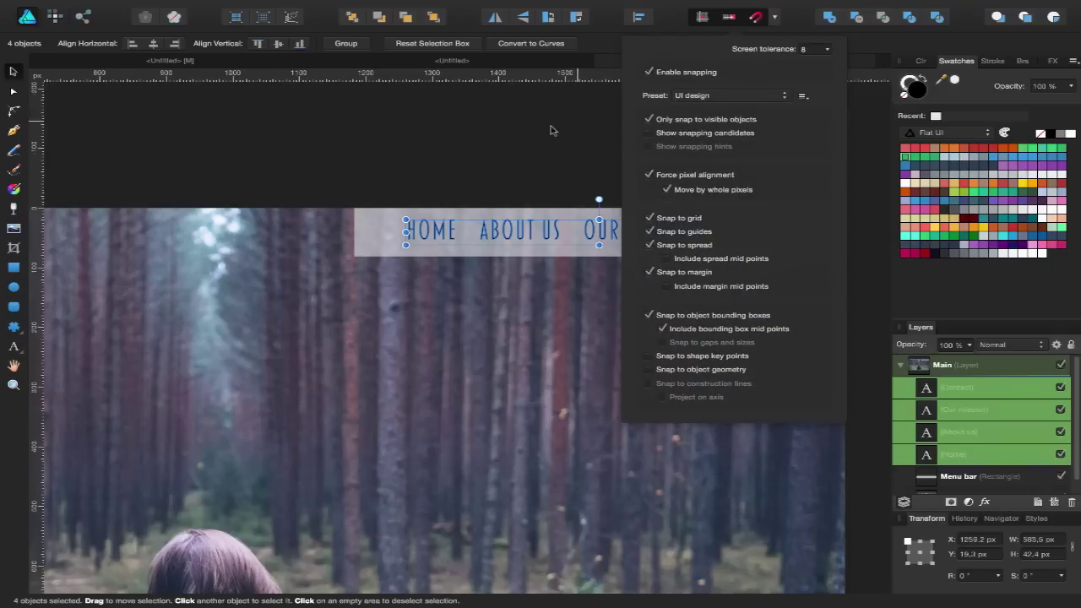
pyautogui.click(520, 140)
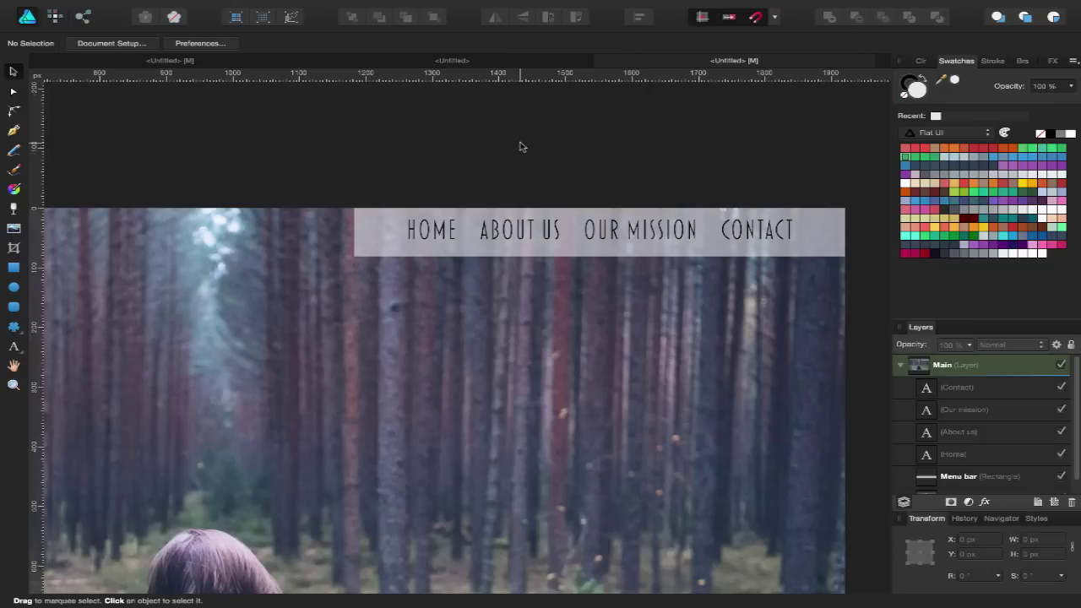
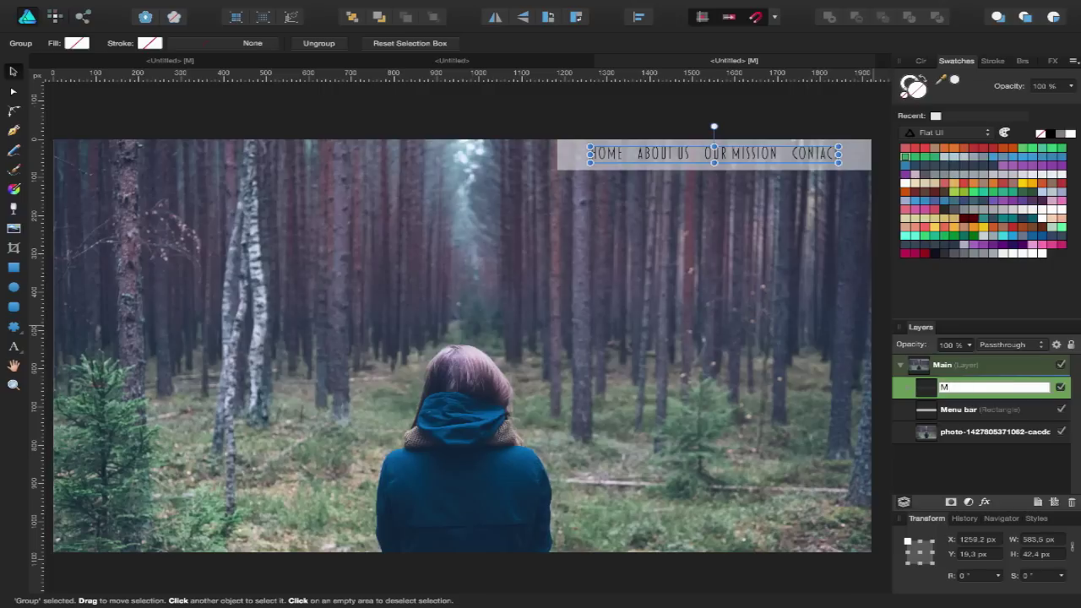
# - Name the group of menu texts "Menu tabs"
pyautogui.write('tabs')
pyautogui.press('Return')
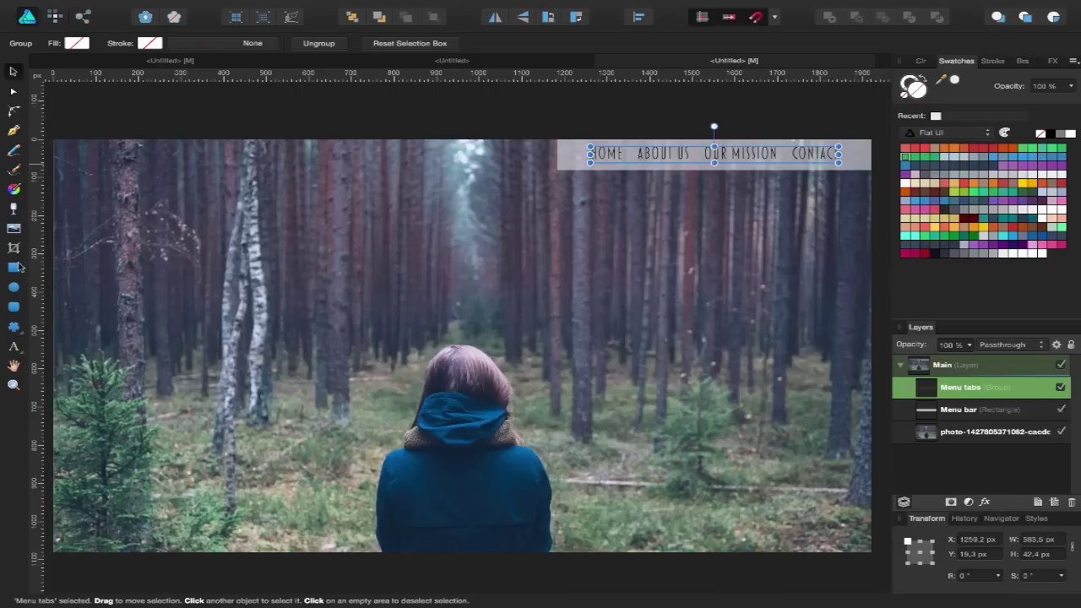
# - Place a large artistic text "M" of about 320.7 pt above the woman's head and set its font to Braggadocio
pyautogui.click(14, 347)
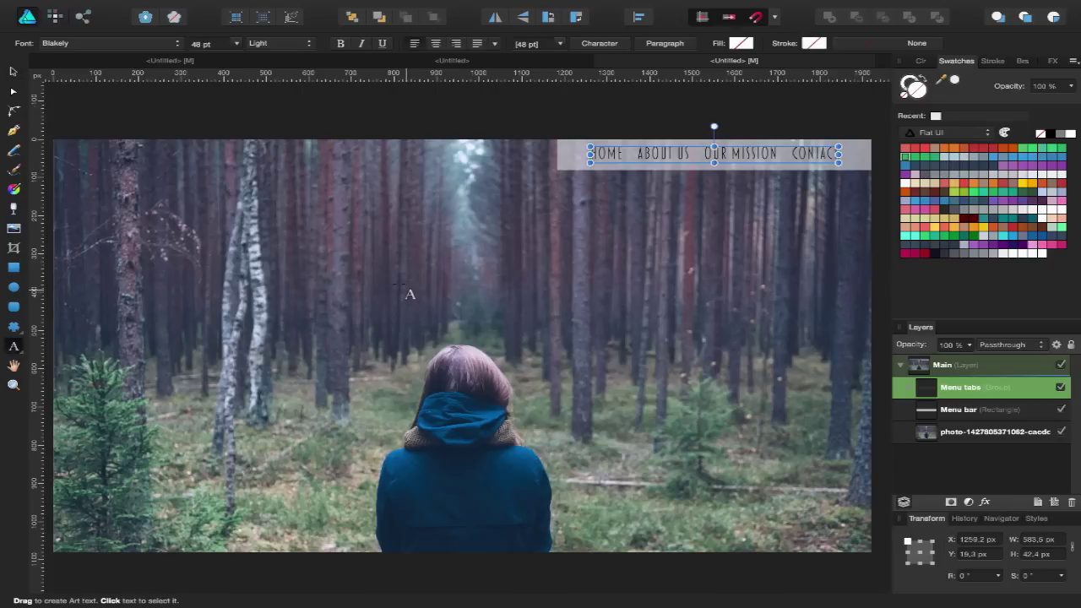
pyautogui.moveTo(393, 242); pyautogui.dragTo(491, 325)
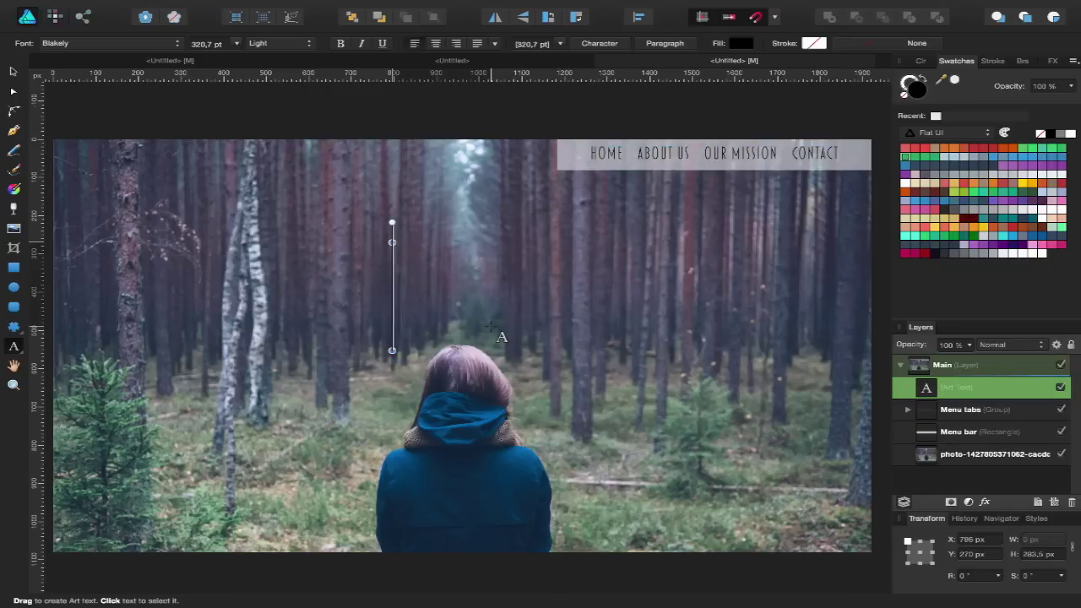
pyautogui.write('M')
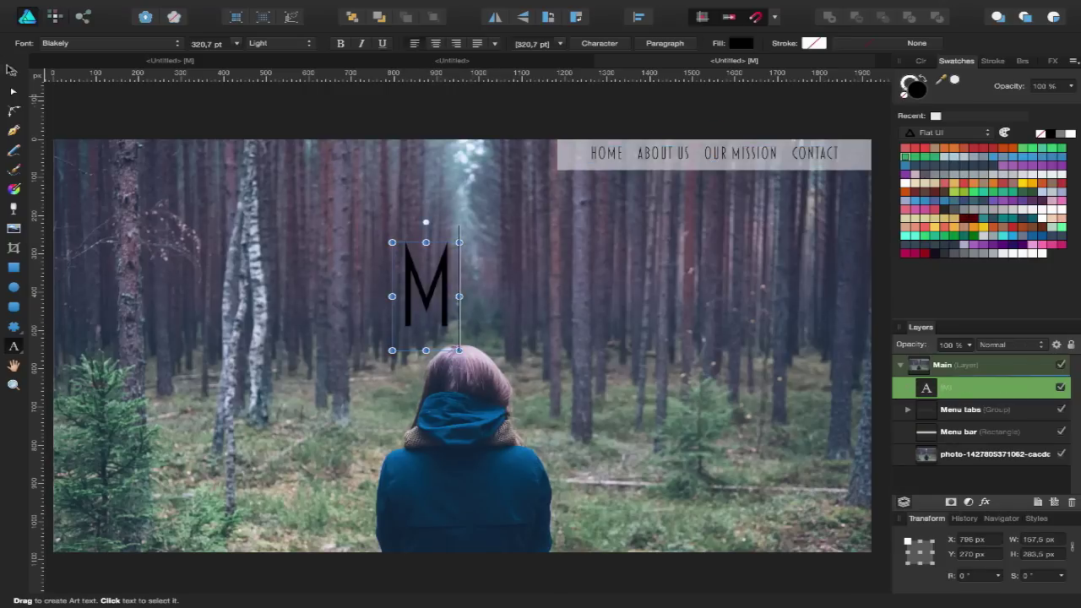
pyautogui.press('Escape')
pyautogui.moveTo(417, 283); pyautogui.dragTo(451, 236)
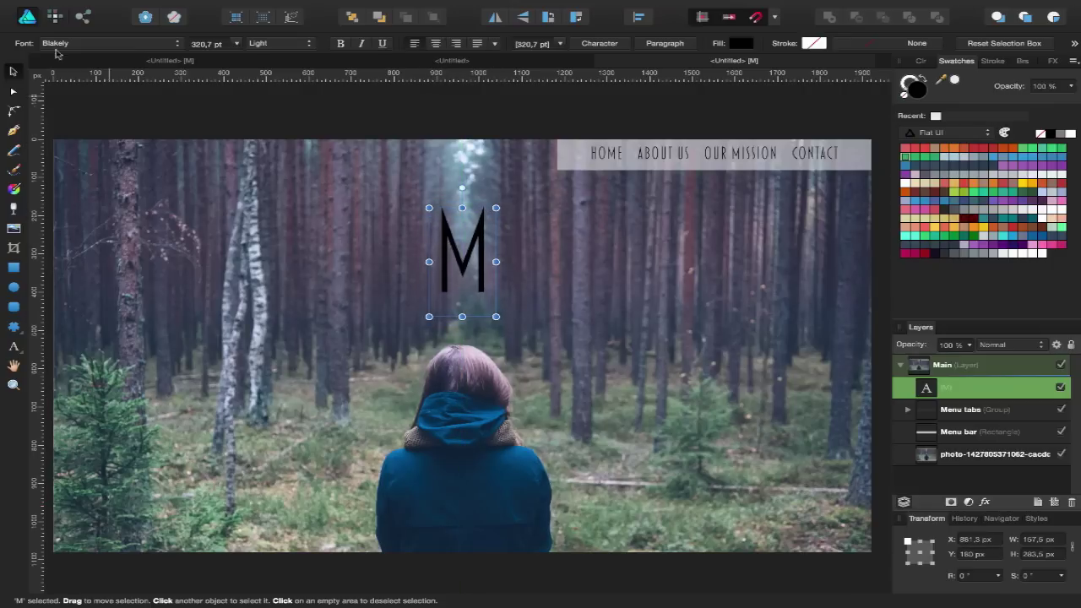
pyautogui.click(119, 44)
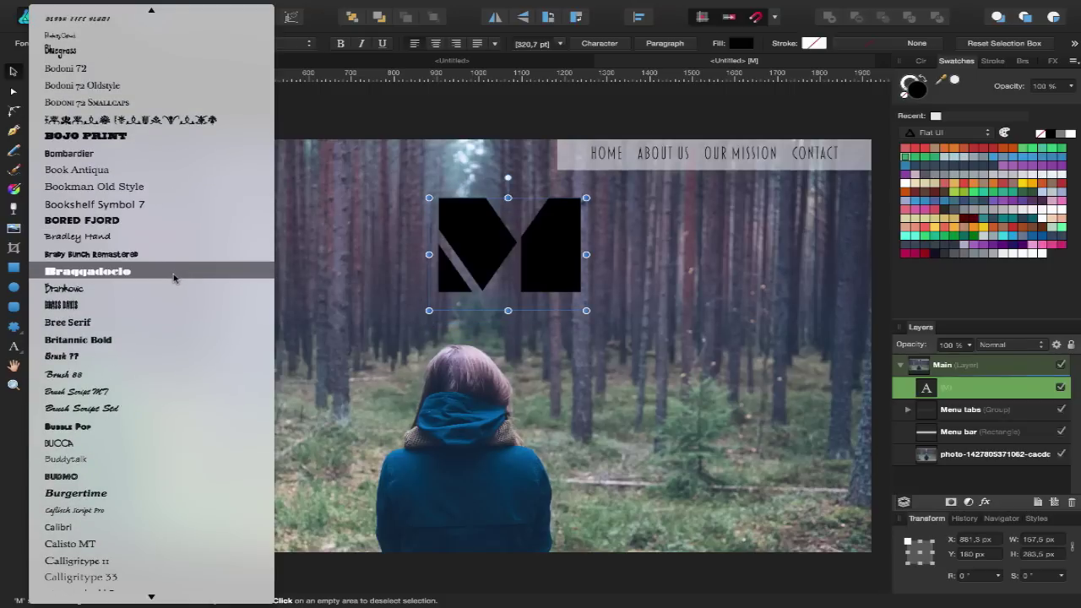
pyautogui.click(173, 271)
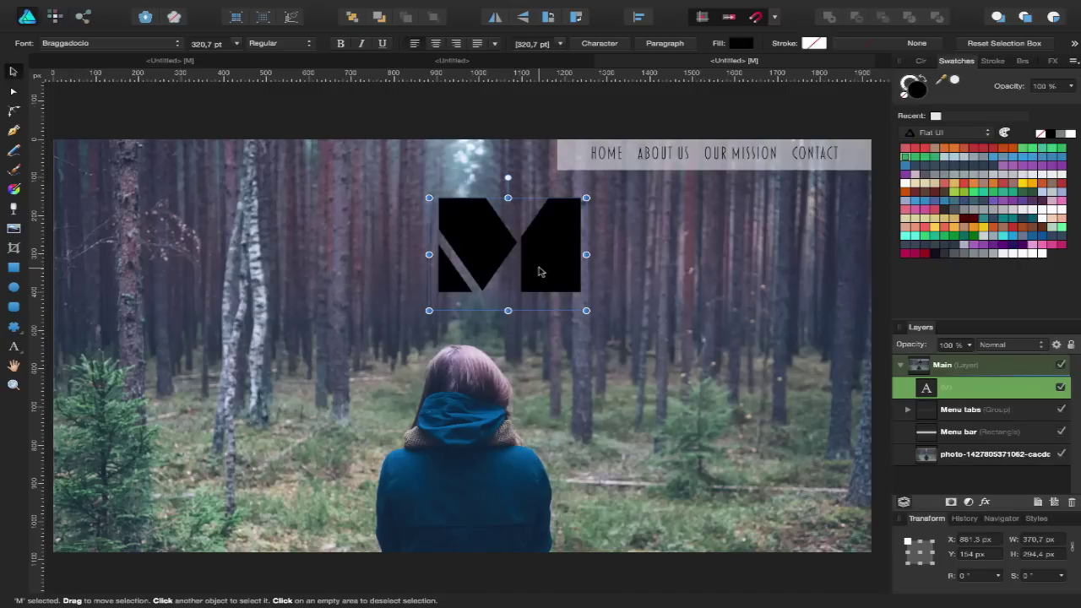
# - Fill the "M" with the sampled off-white colour and scale it down to about 248.9 pt, centred above the woman's head
pyautogui.moveTo(502, 274); pyautogui.dragTo(490, 279)
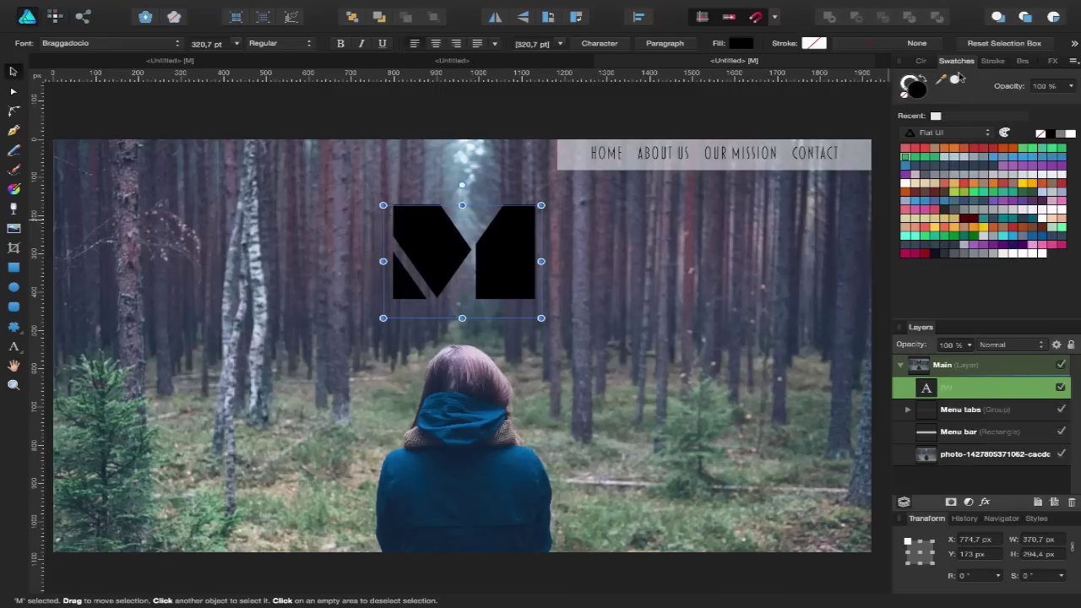
pyautogui.click(955, 80)
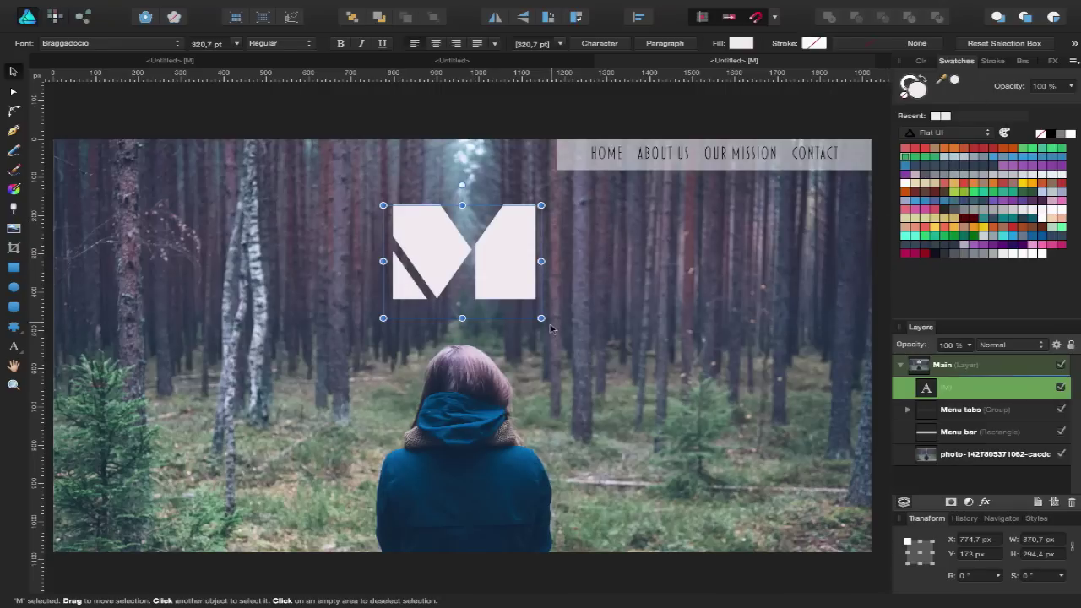
pyautogui.moveTo(541, 318); pyautogui.dragTo(505, 292)
pyautogui.moveTo(475, 260)
pyautogui.mouseDown()
pyautogui.moveTo(493, 287)
pyautogui.moveTo(487, 274)
pyautogui.mouseUp()
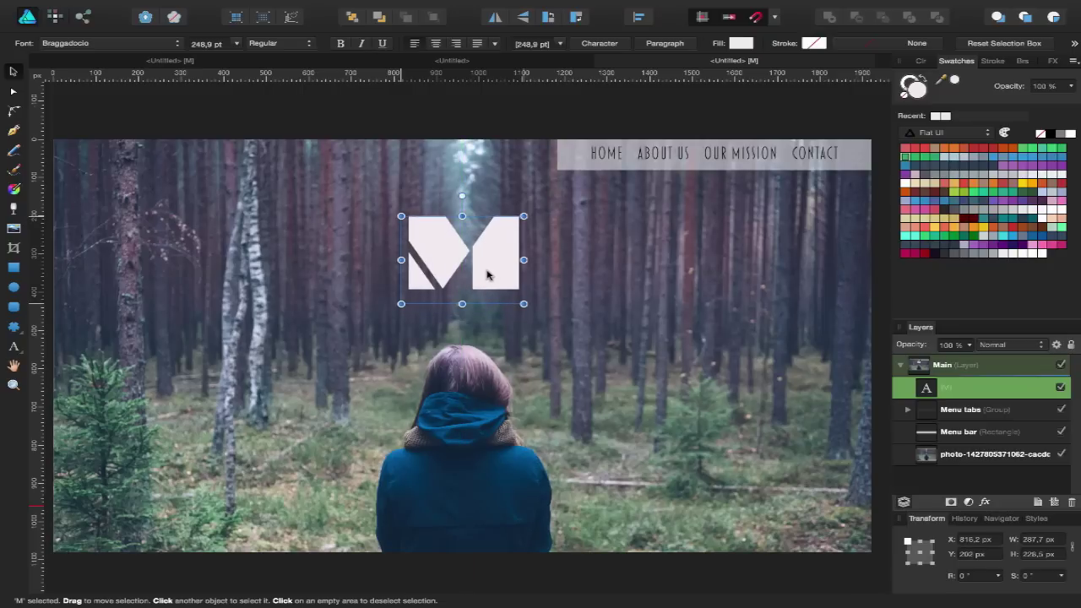
# - Move the "M" slightly lower, keeping it horizontally centred above the woman's head, and deselect it
pyautogui.click(528, 119)
pyautogui.scroll(-1, 529, 186)
pyautogui.hscroll(-1, 528, 186)
pyautogui.scroll(1, 529, 185)
pyautogui.hscroll(1, 529, 186)
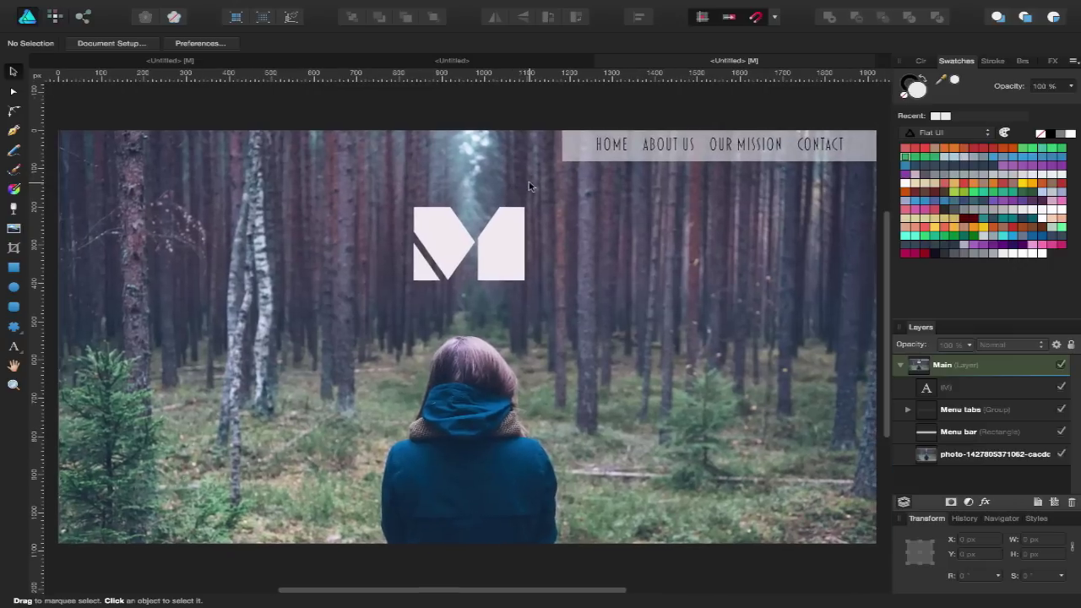
pyautogui.click(498, 245)
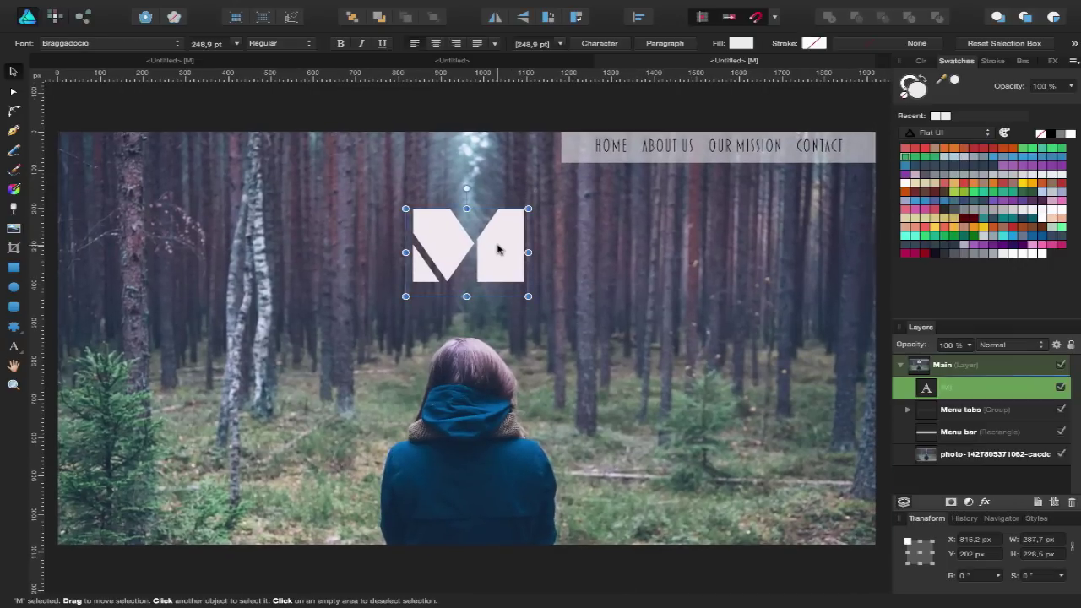
pyautogui.moveTo(497, 247)
pyautogui.mouseDown()
pyautogui.moveTo(497, 264)
pyautogui.moveTo(495, 252)
pyautogui.moveTo(511, 257)
pyautogui.mouseUp()
pyautogui.click(569, 110)
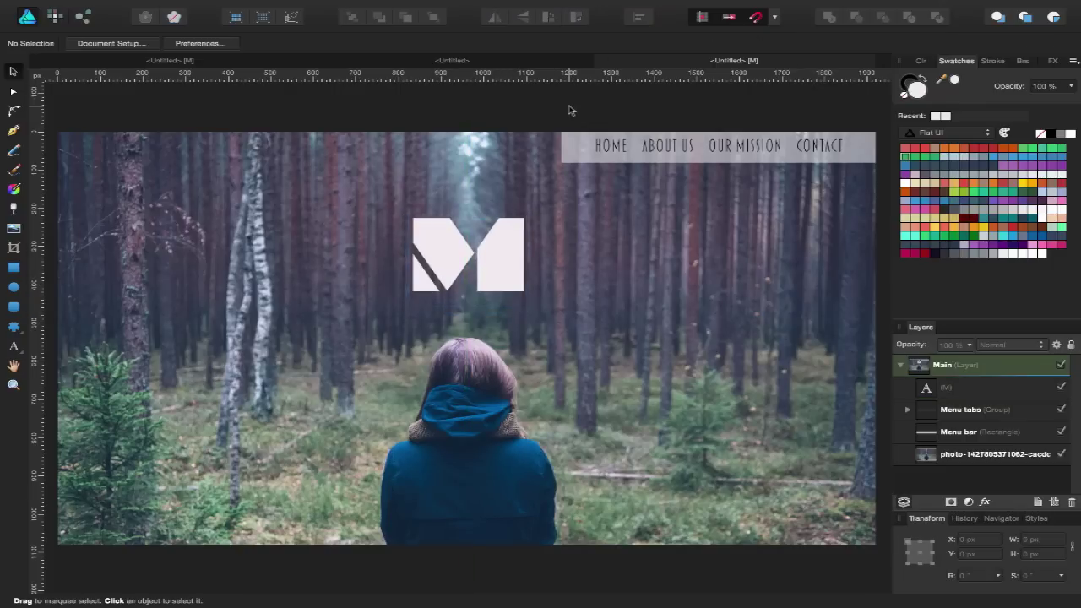
# - Preview the whole page with the interface hidden, restore the interface and fit the page to the window
pyautogui.scroll(-2, 569, 109)
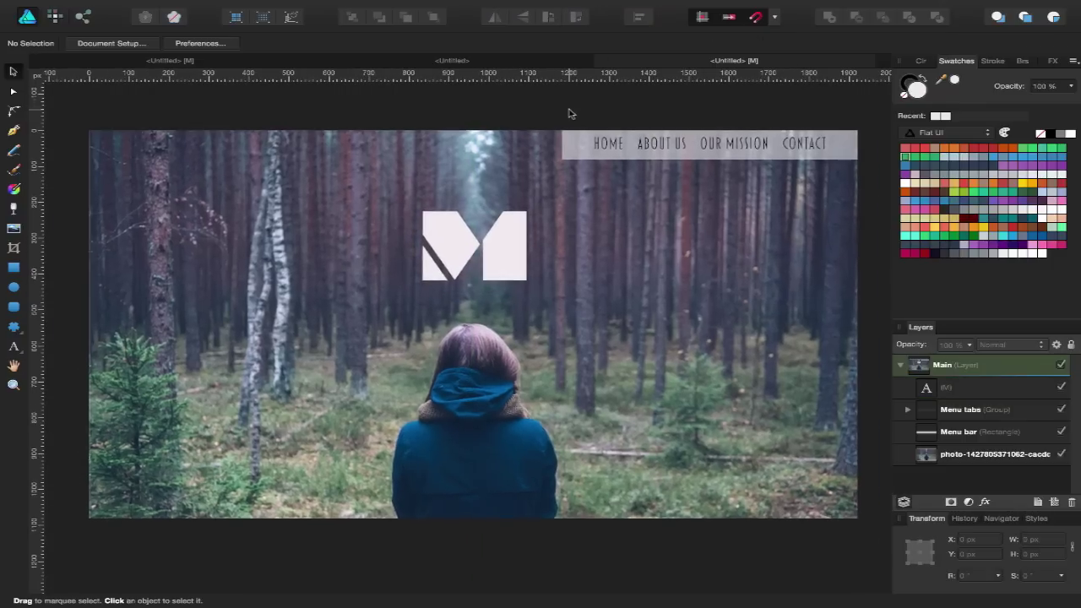
pyautogui.press('Tab')
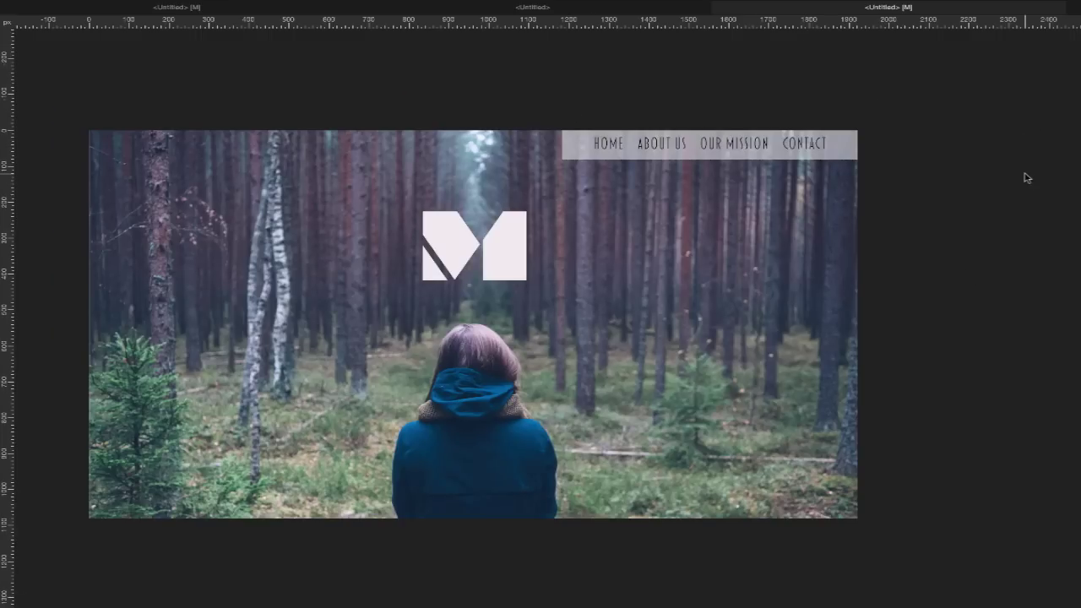
pyautogui.press('super+o')
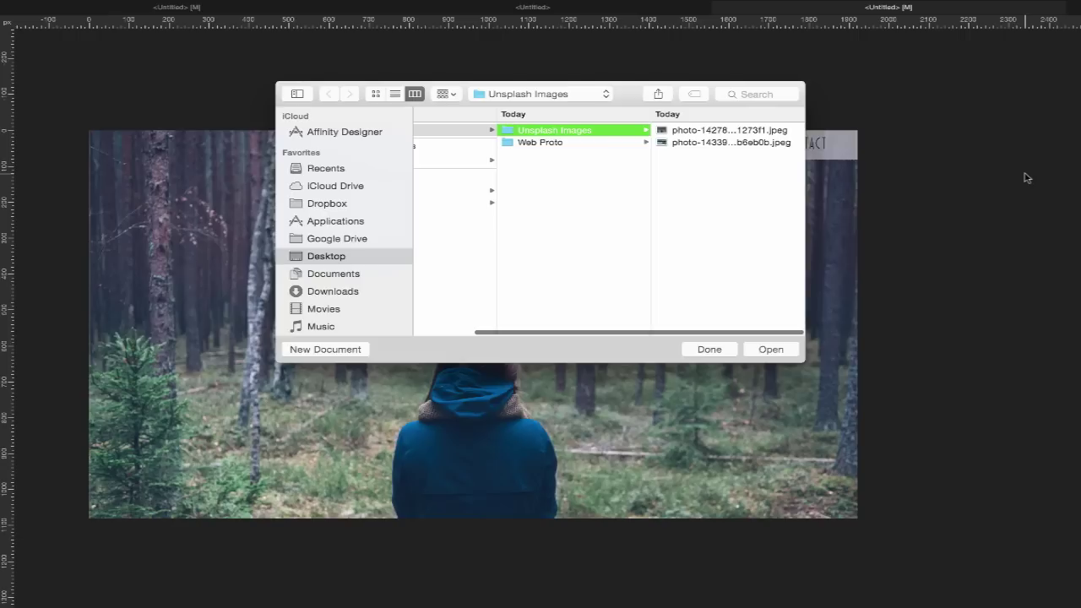
pyautogui.click(709, 350)
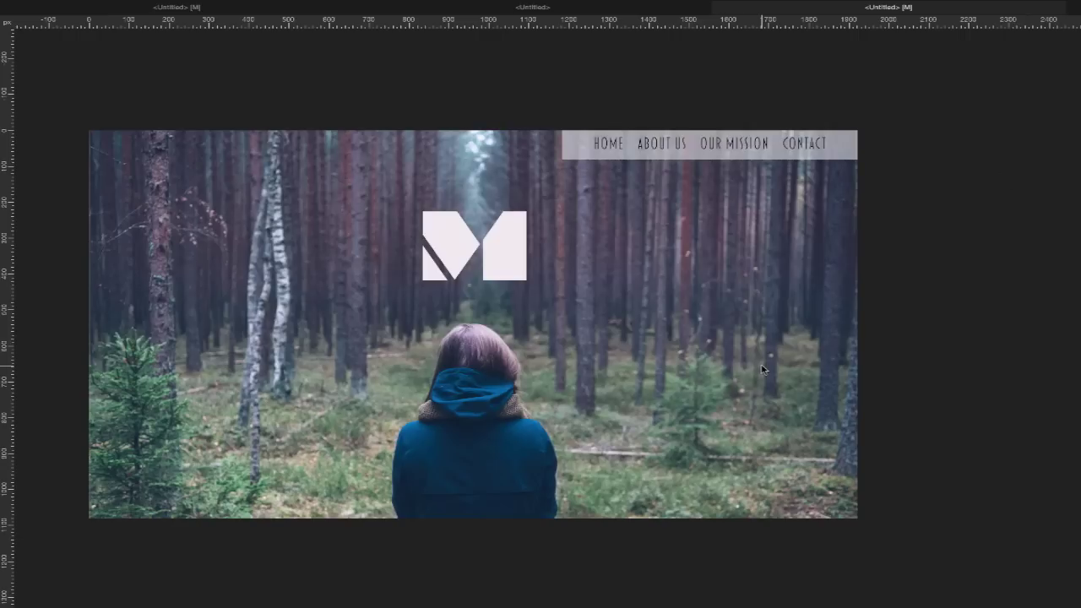
pyautogui.press('super+0')
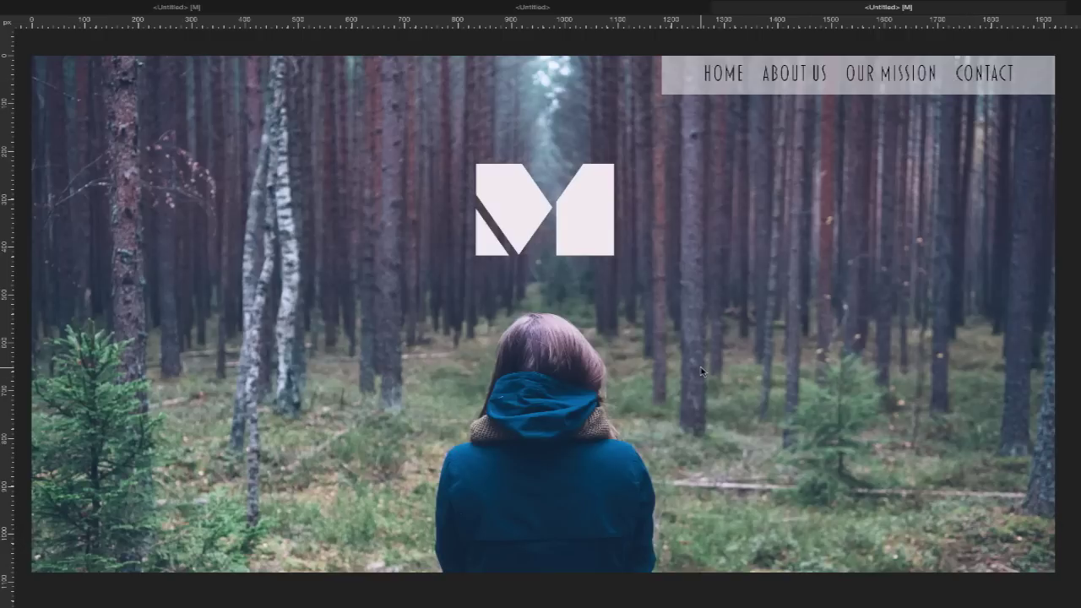
pyautogui.press('Tab')
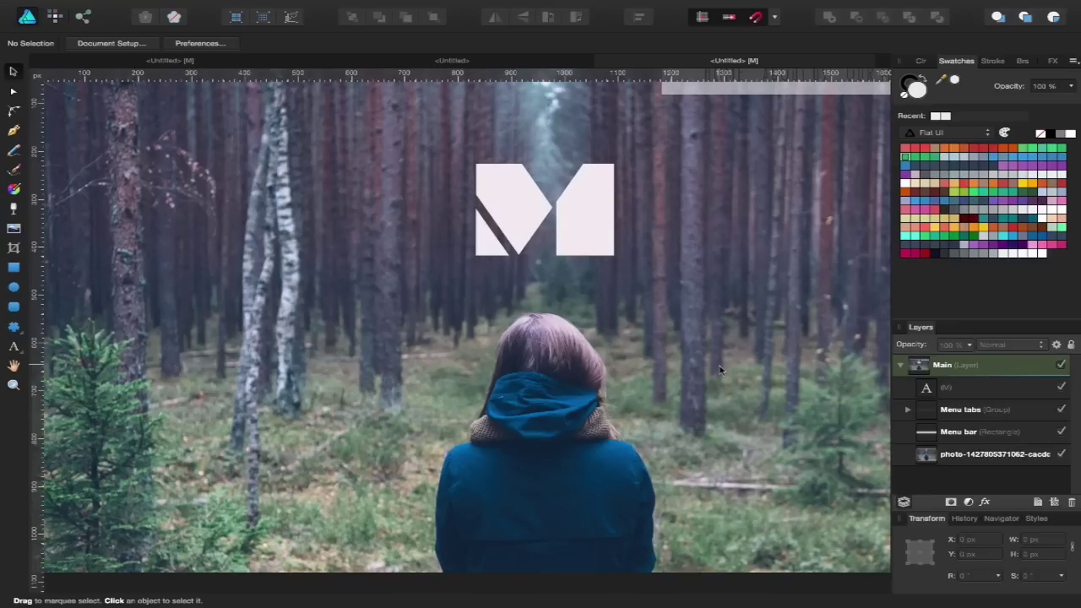
pyautogui.hotkey('ctrl', '0')
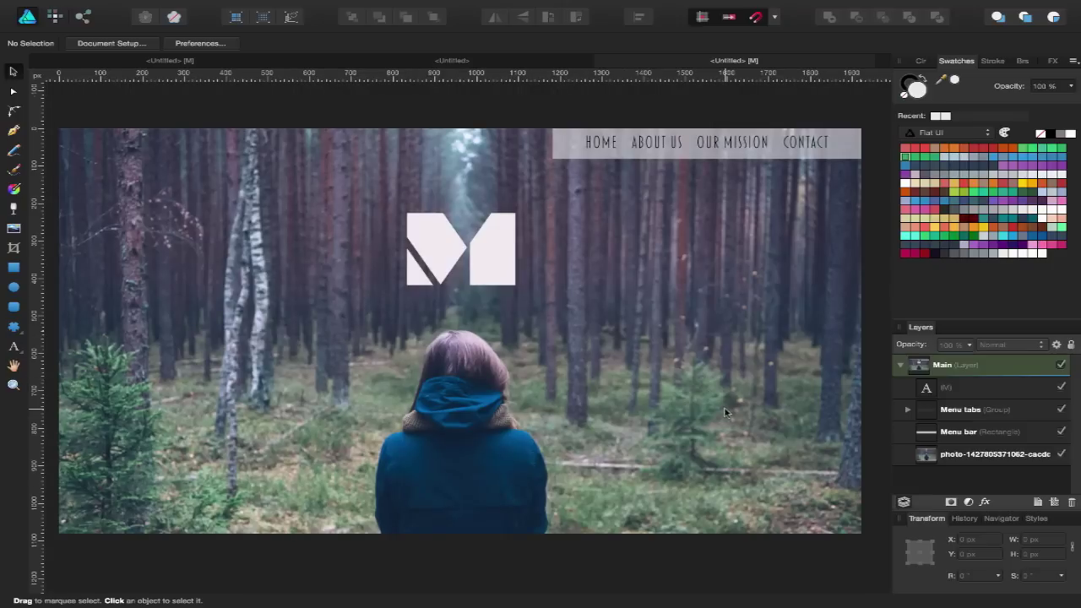
# - Collapse the Main layer and add a new layer named "About" above it
pyautogui.click(900, 367)
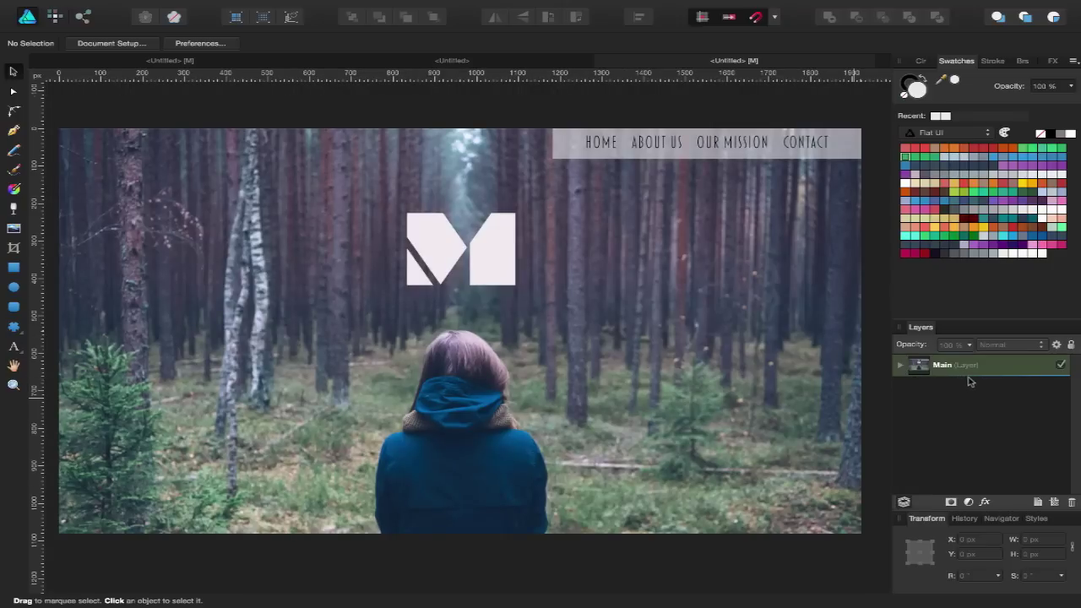
pyautogui.click(1037, 503)
pyautogui.doubleClick(957, 369)
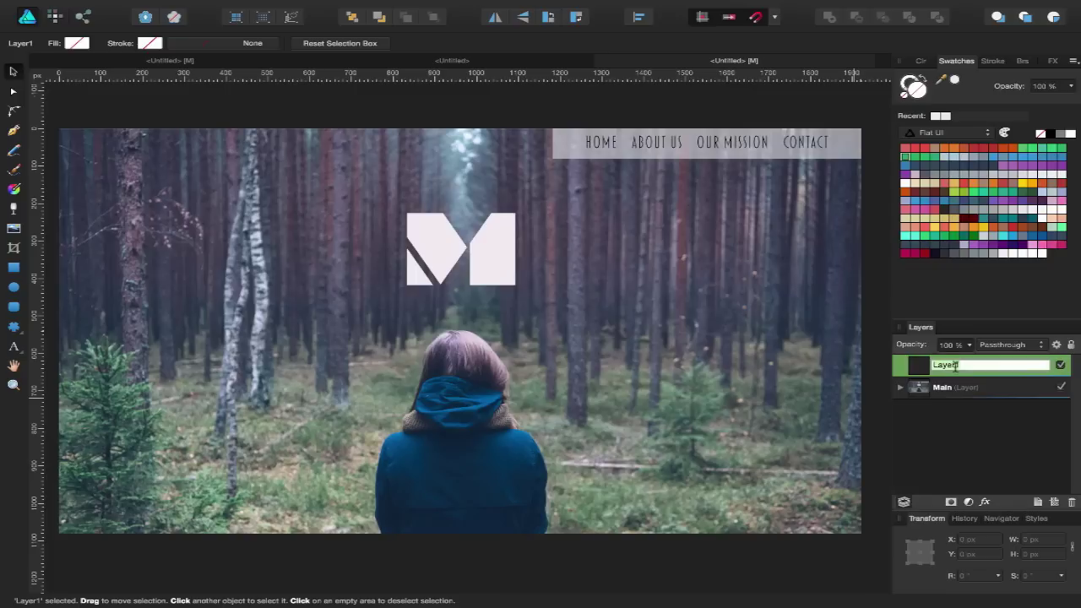
pyautogui.write('About')
pyautogui.press('Return')
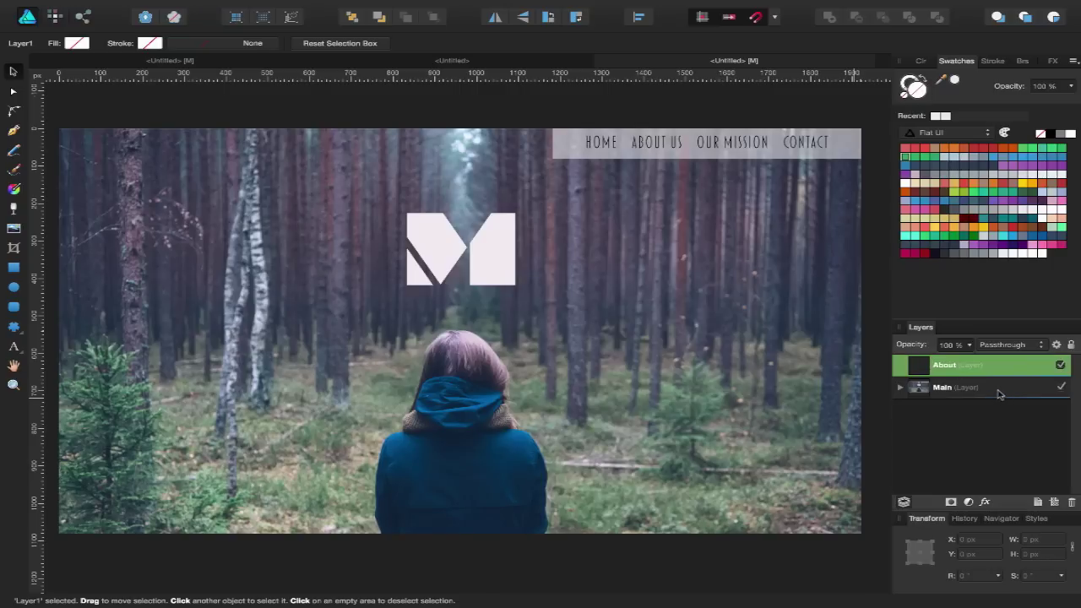
# - Review the objects inside the Main layer, collapse it again and select the About layer
pyautogui.click(901, 387)
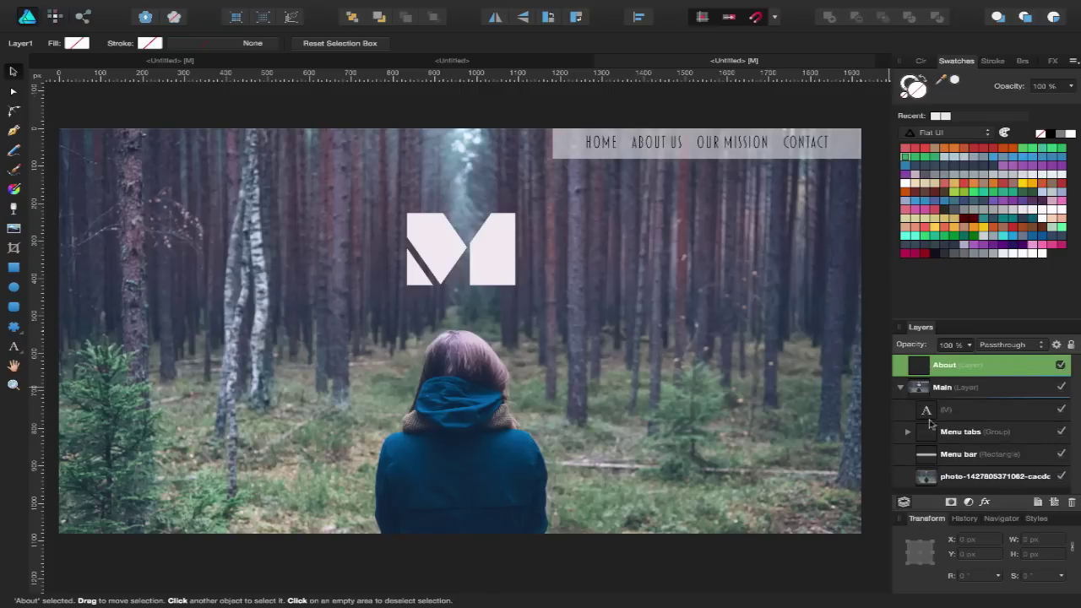
pyautogui.click(977, 425)
pyautogui.press('Down')
pyautogui.press('Down')
pyautogui.press('Up')
pyautogui.press('Escape')
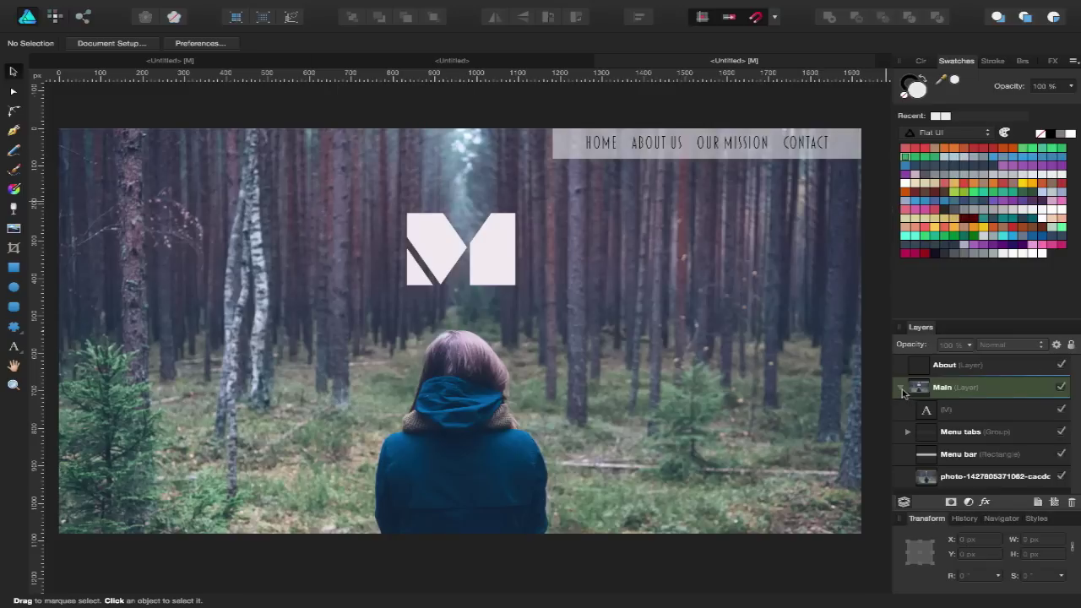
pyautogui.click(901, 388)
pyautogui.click(997, 372)
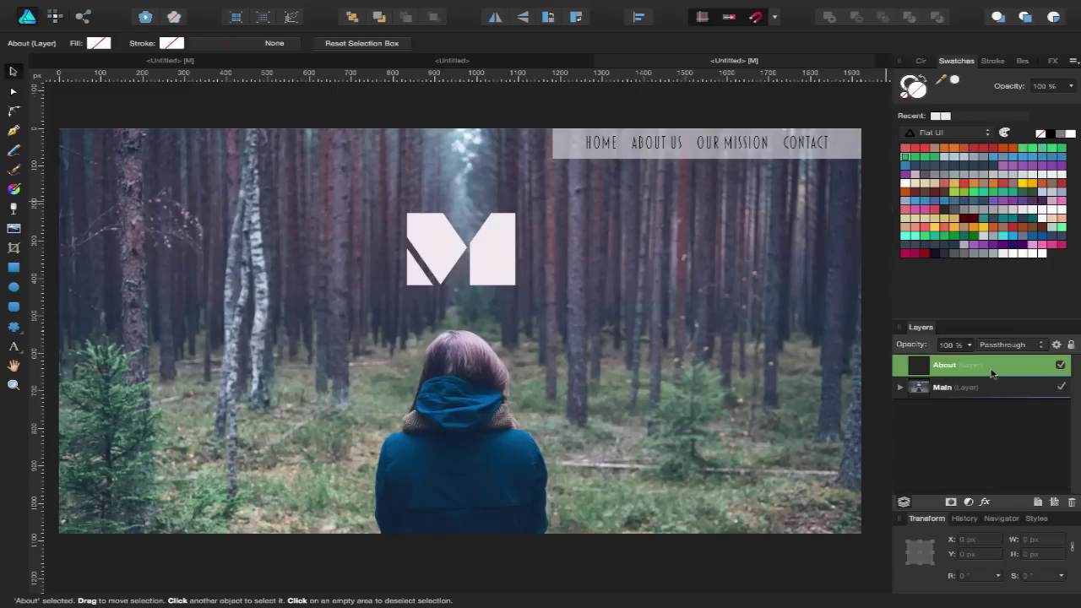
# - Hide the Main layer and make the About layer the active one
pyautogui.click(1061, 387)
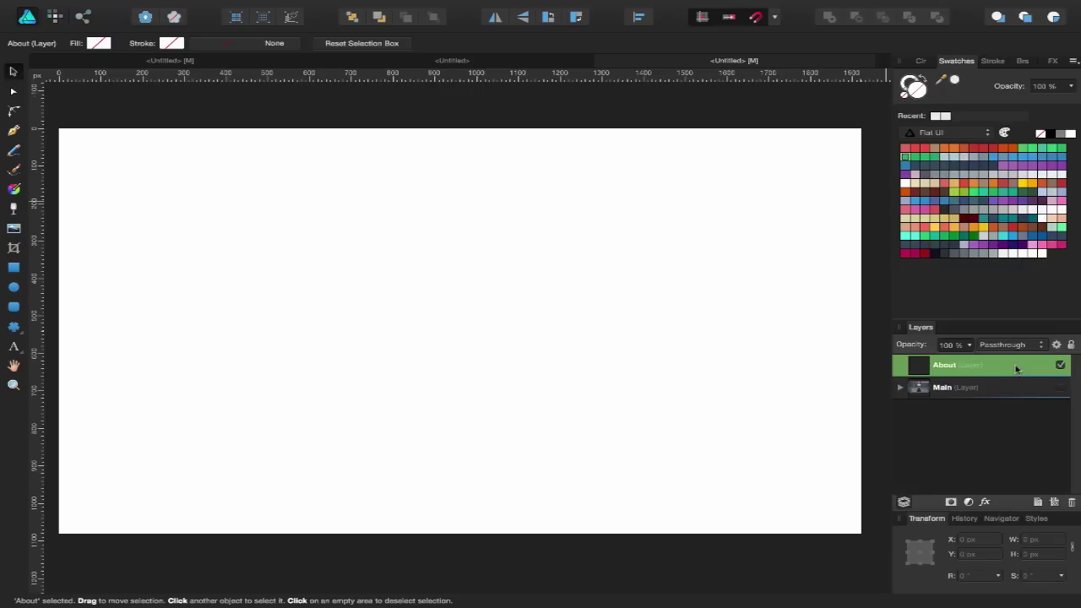
pyautogui.click(1017, 394)
pyautogui.click(1060, 388)
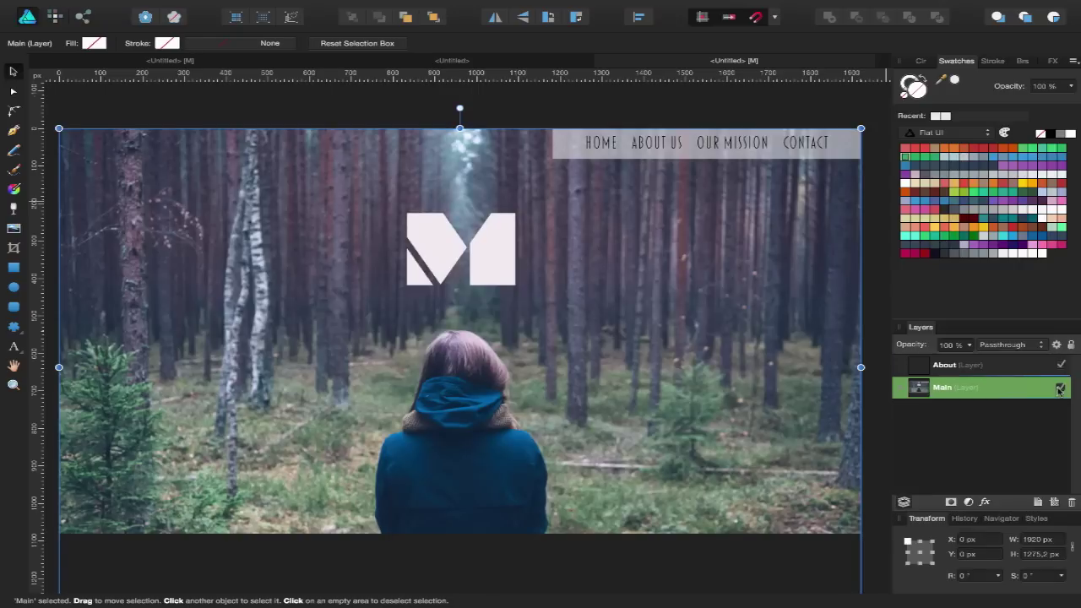
pyautogui.click(1060, 388)
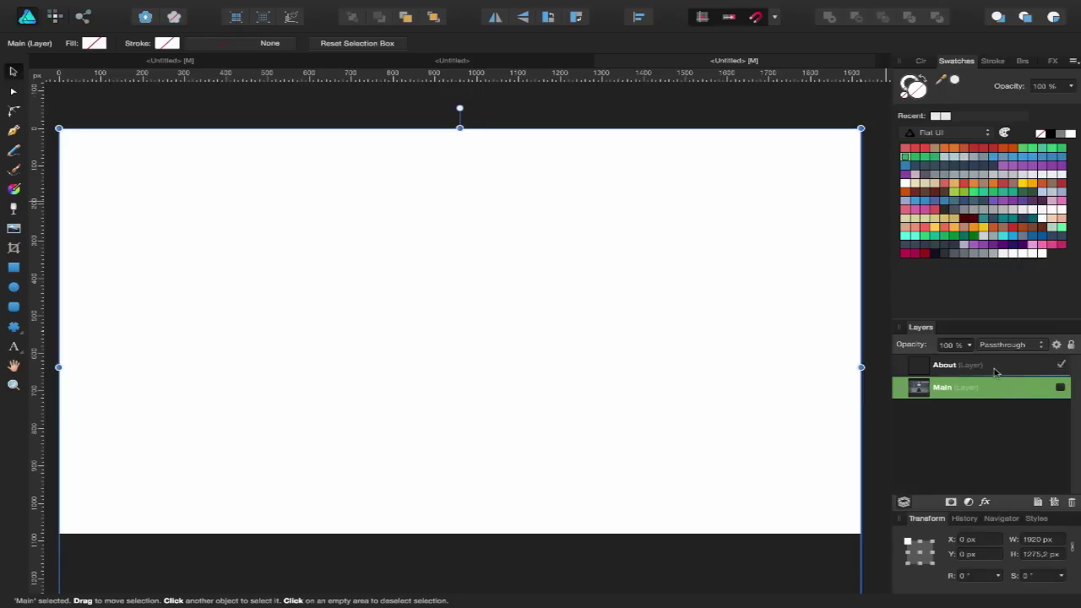
pyautogui.click(995, 370)
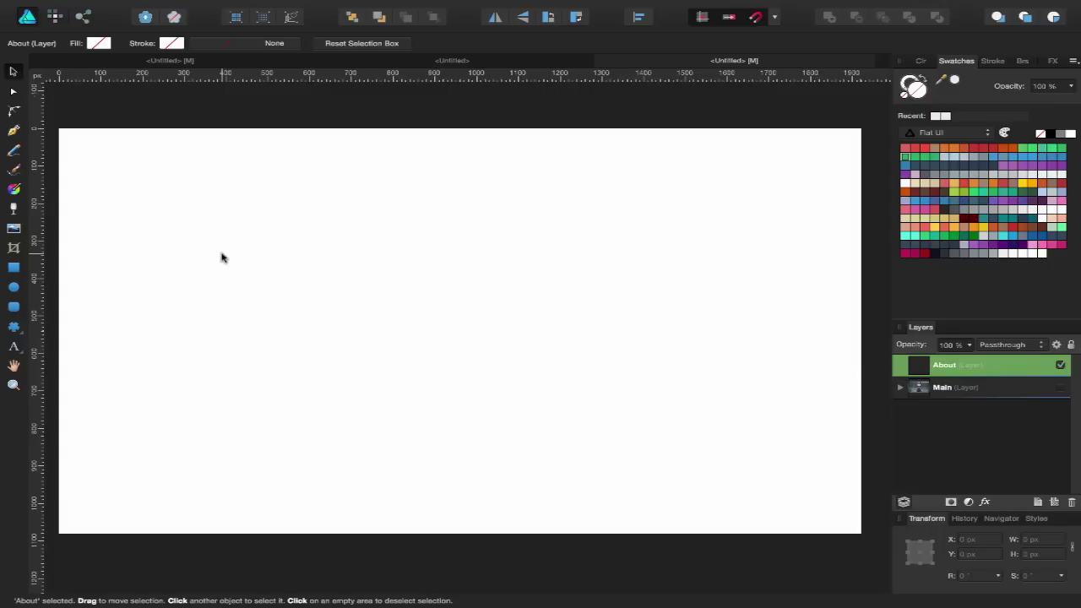
pyautogui.click(18, 230)
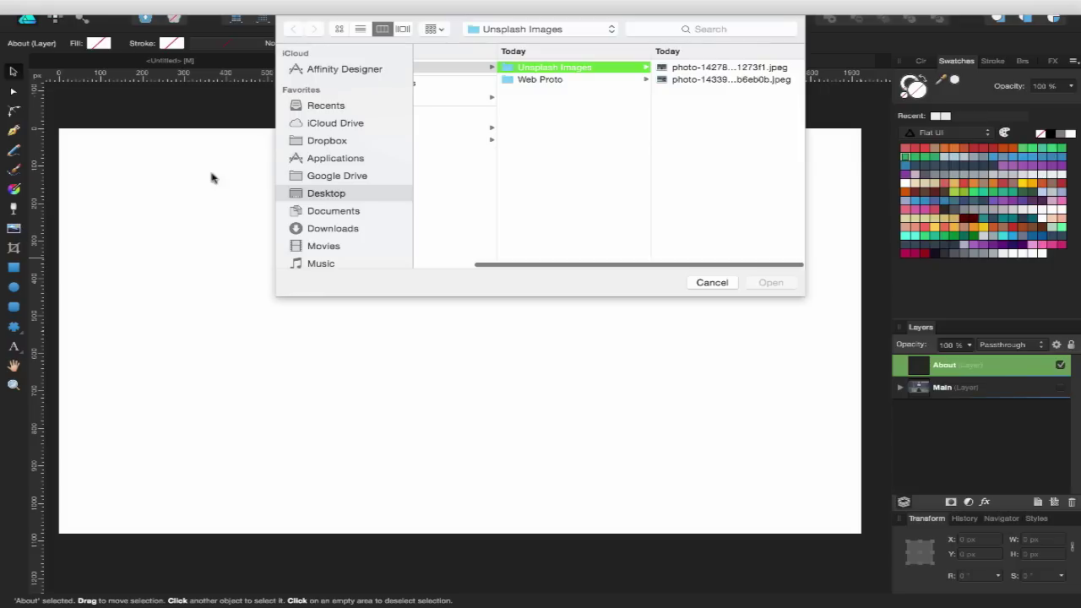
pyautogui.click(736, 68)
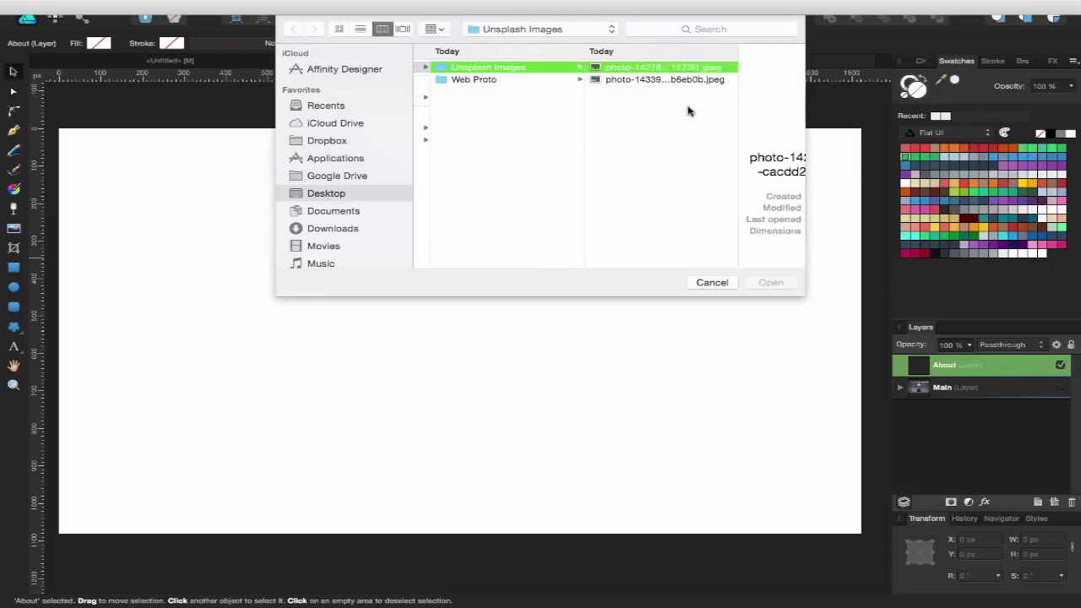
pyautogui.click(573, 79)
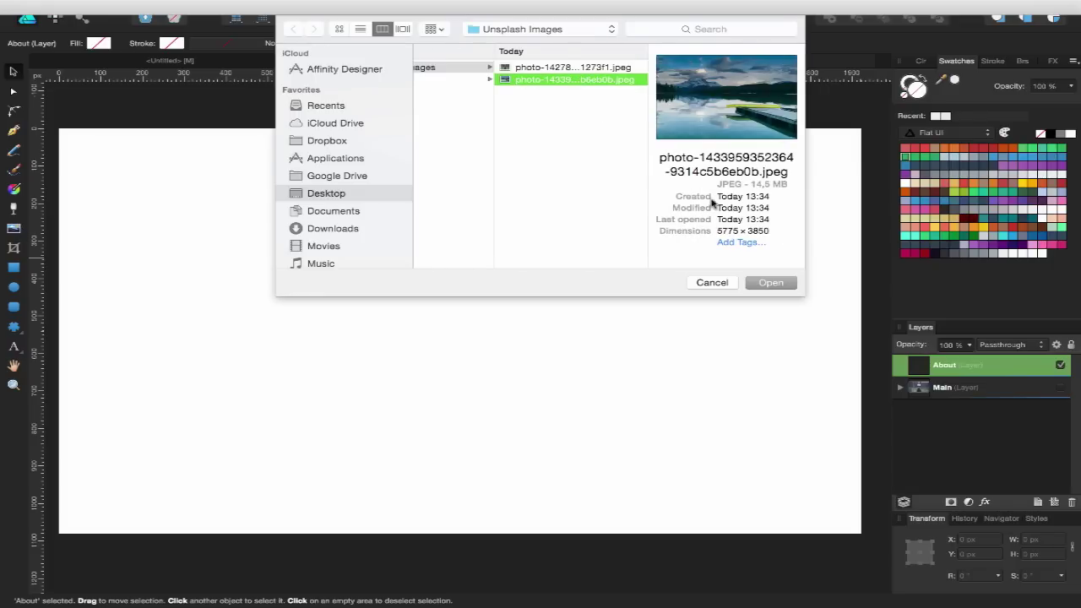
pyautogui.click(769, 284)
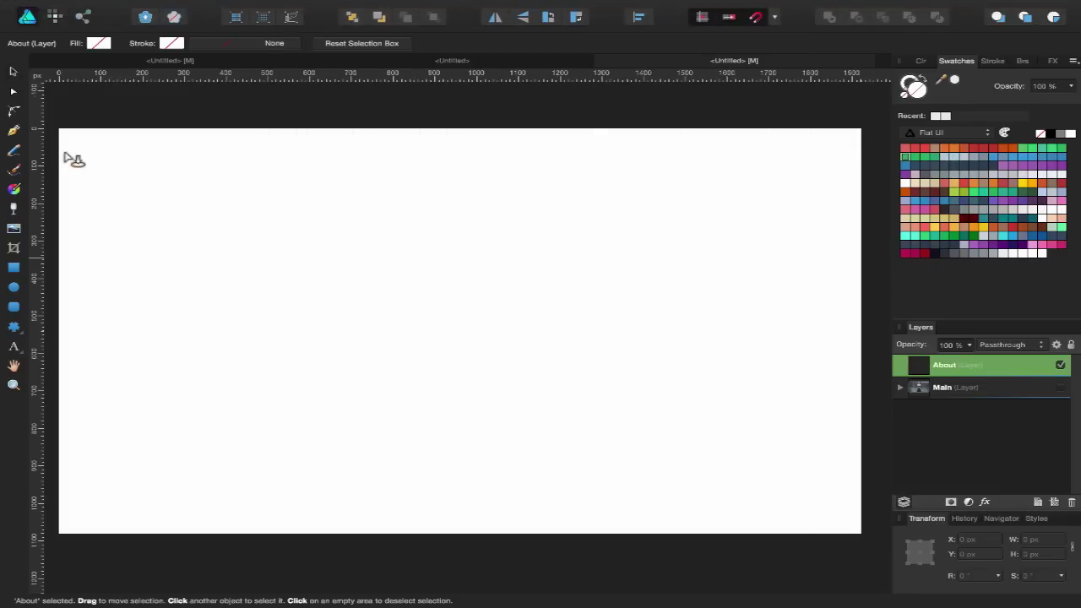
pyautogui.moveTo(62, 134); pyautogui.dragTo(932, 540)
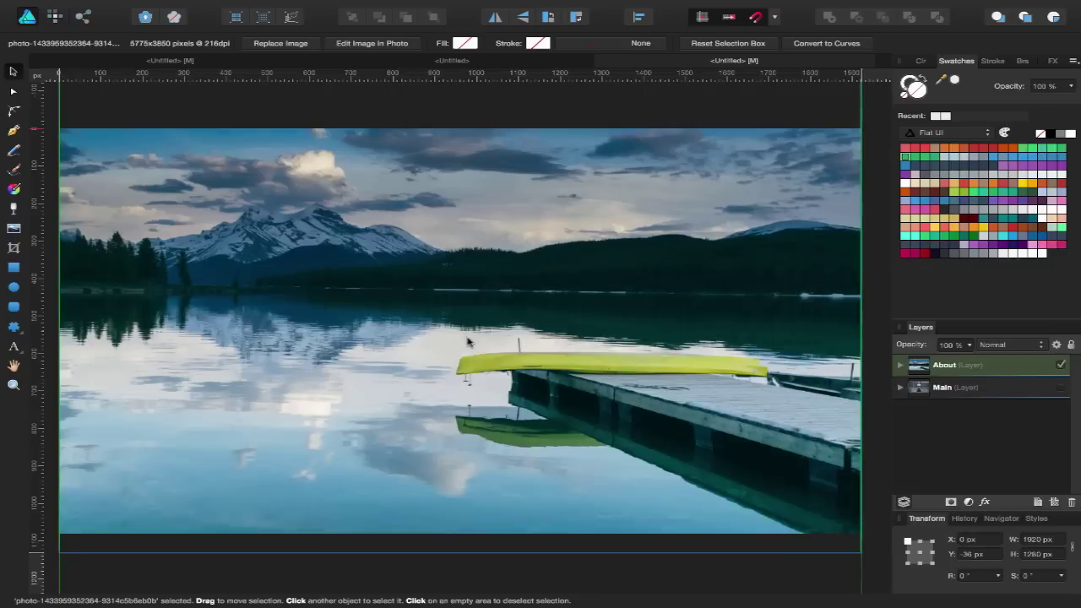
pyautogui.moveTo(467, 341); pyautogui.dragTo(439, 389)
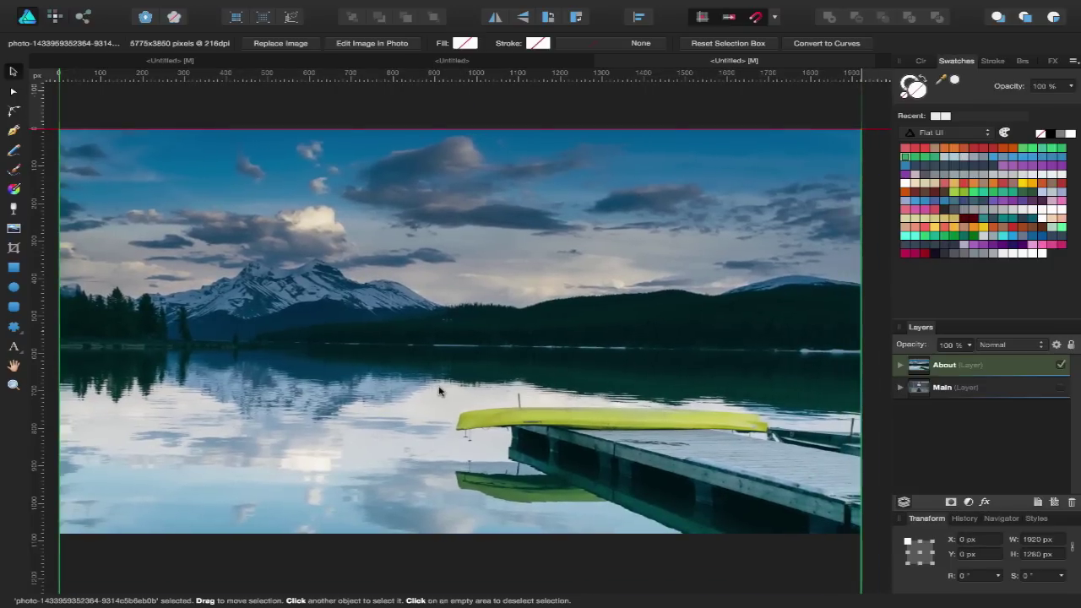
pyautogui.click(418, 106)
pyautogui.hscroll(-1, 418, 107)
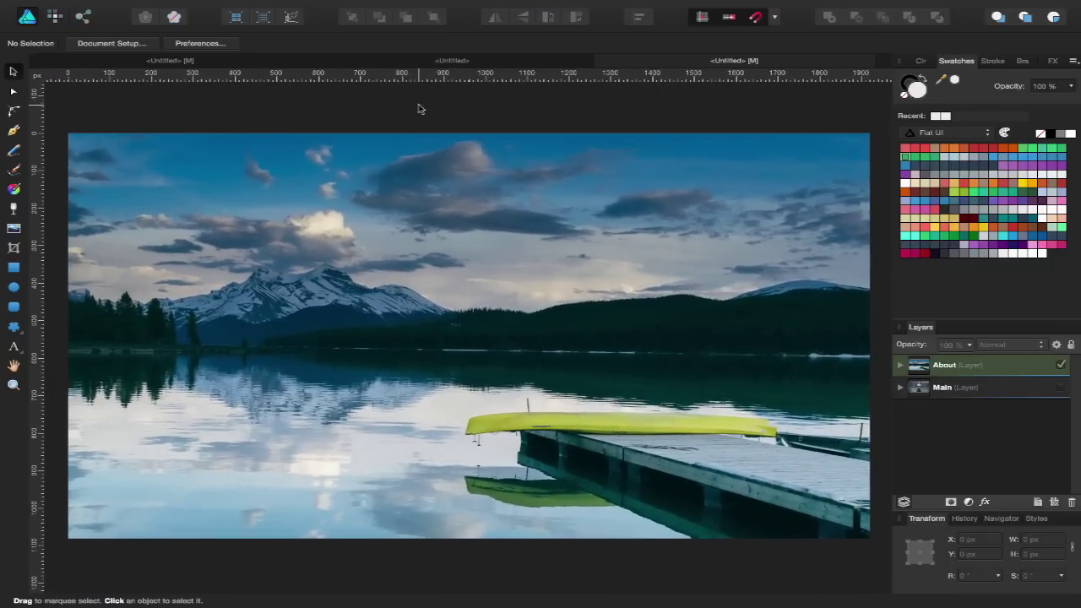
# - Expand the About layer to show the lake photo inside it and leave nothing selected
pyautogui.click(403, 258)
pyautogui.click(900, 365)
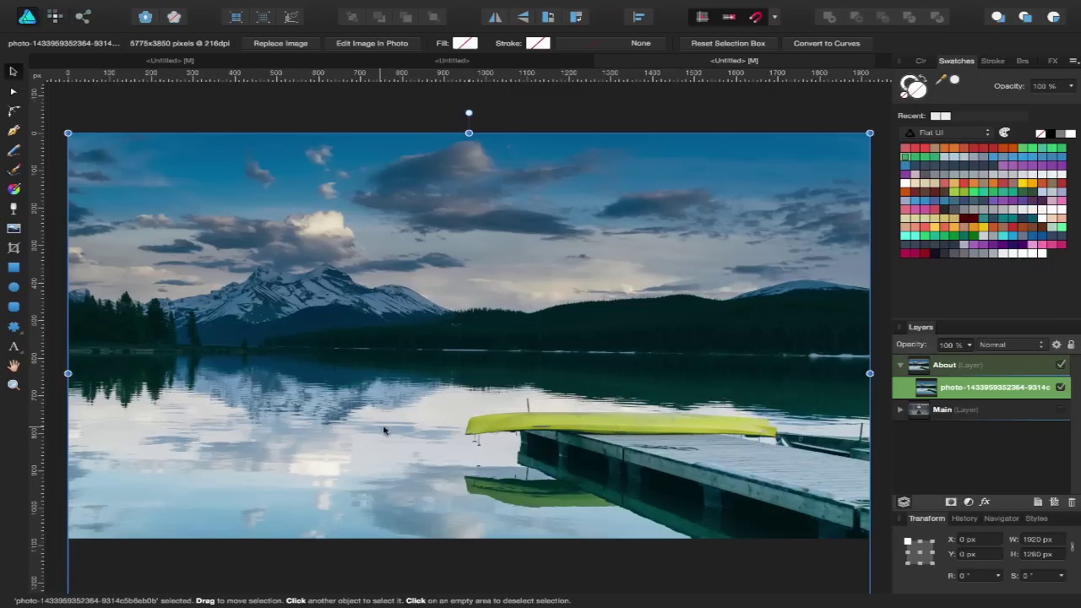
pyautogui.click(588, 106)
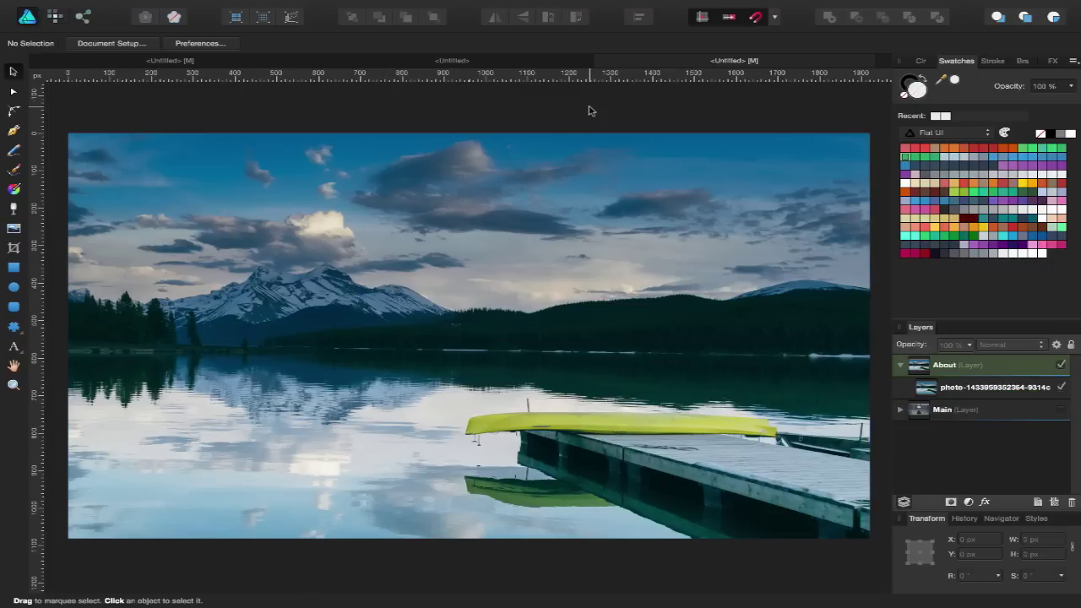
# - Open the guides manager, add a horizontal guide and set its position to 117 px
pyautogui.moveTo(381, 2)
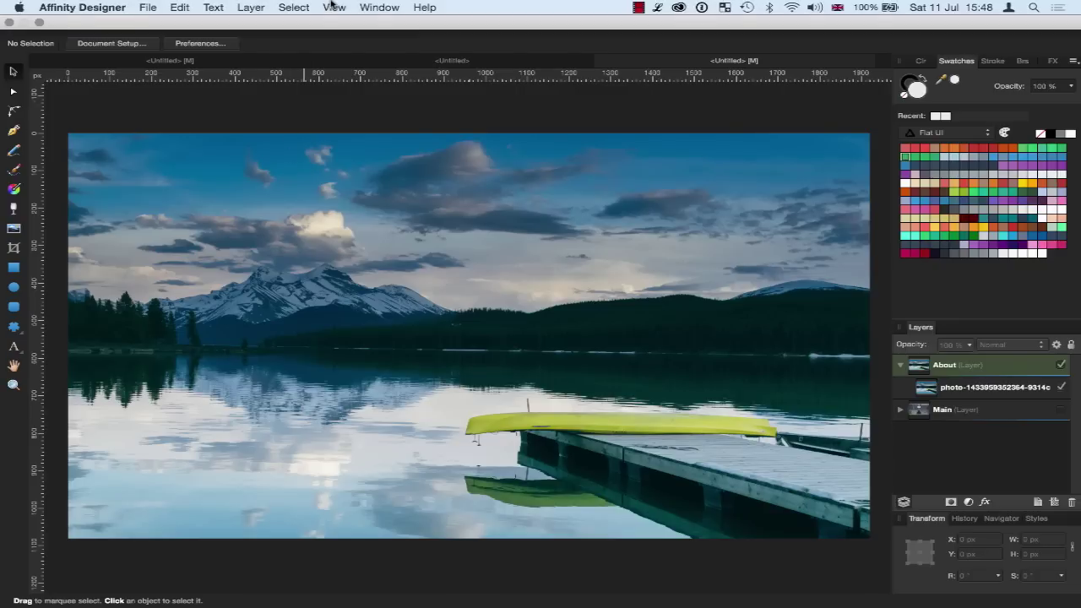
pyautogui.click(335, 6)
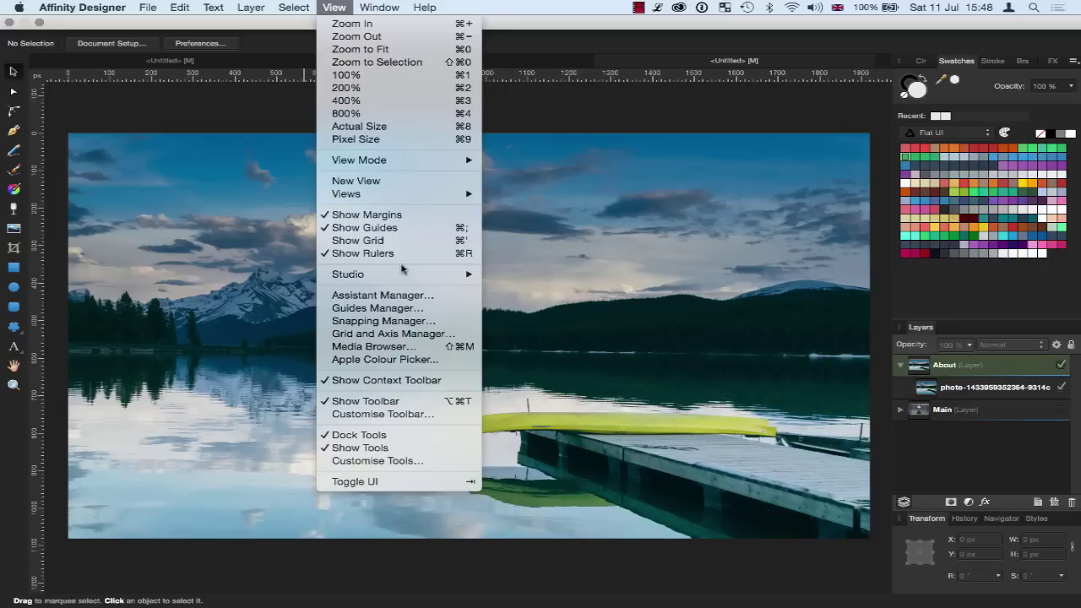
pyautogui.click(406, 308)
pyautogui.moveTo(661, 131); pyautogui.dragTo(549, 142)
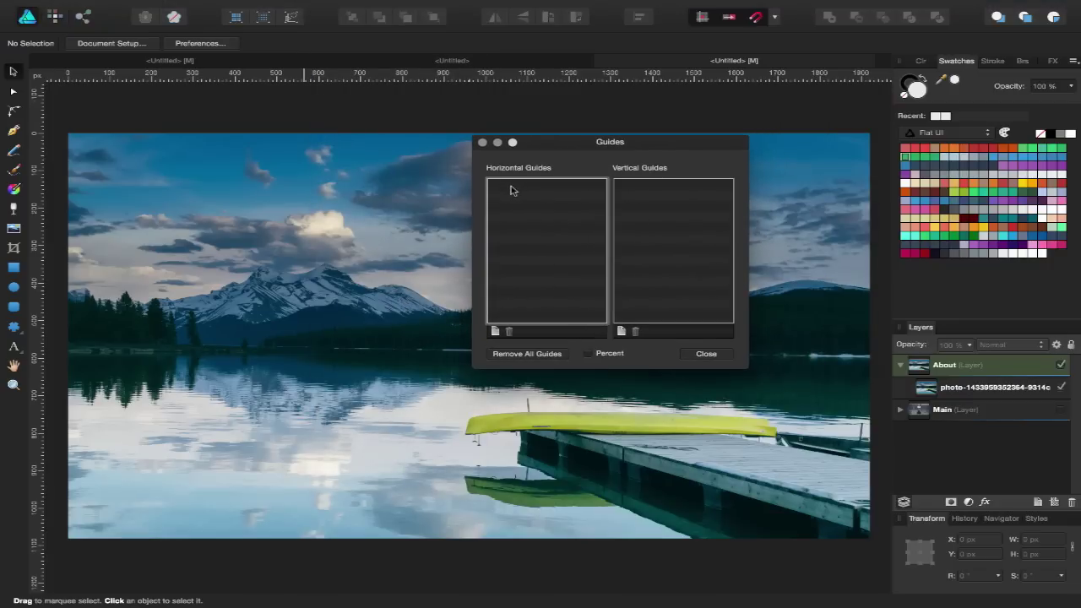
pyautogui.click(496, 332)
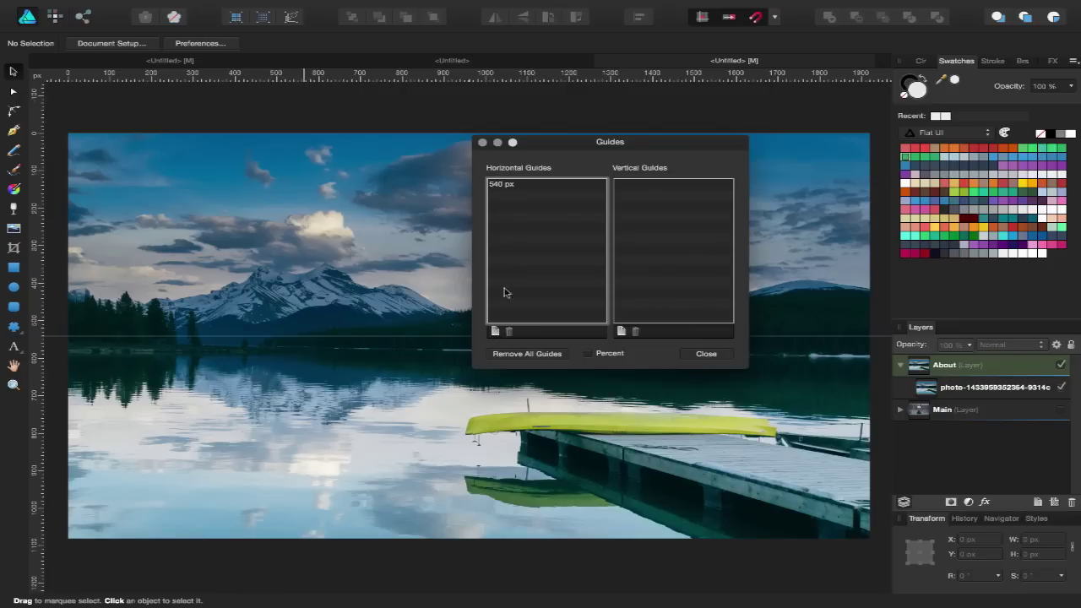
pyautogui.click(500, 186)
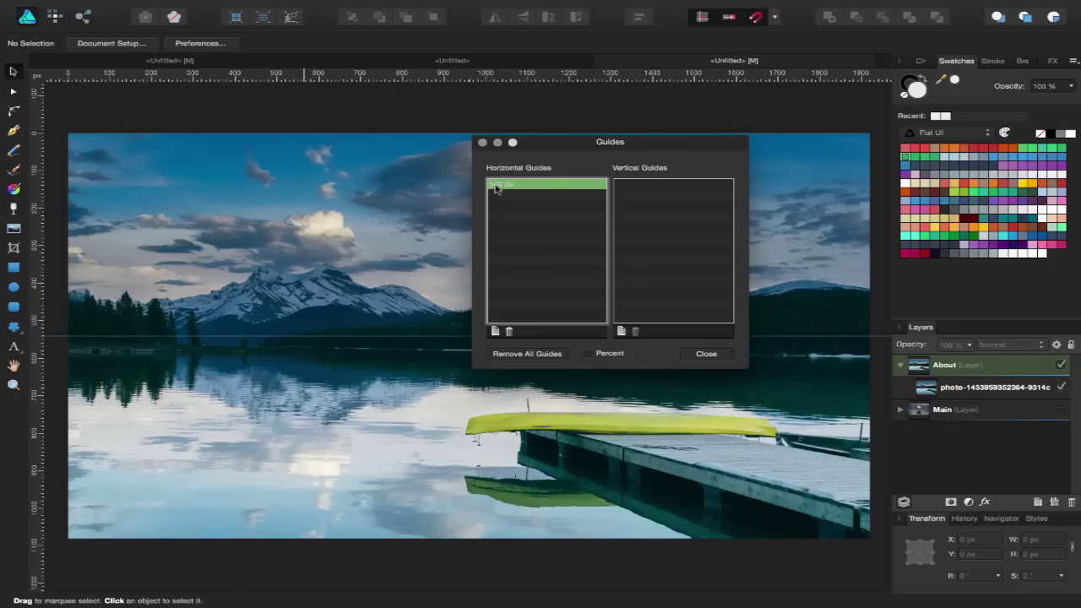
pyautogui.click(497, 187)
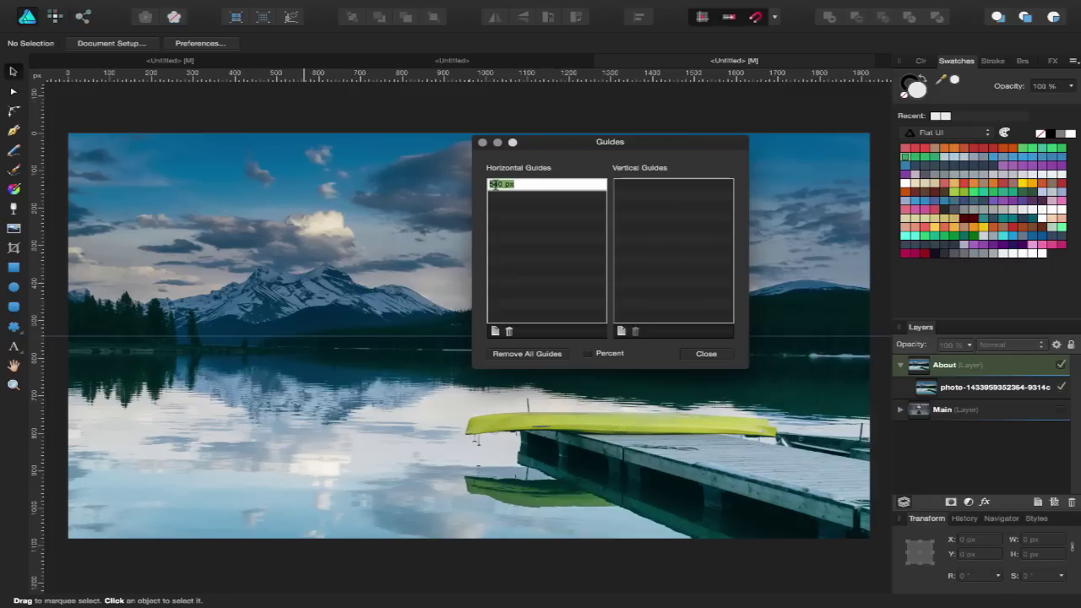
pyautogui.write('11')
# - Add a second horizontal guide and set its position to 640 px
pyautogui.click(495, 331)
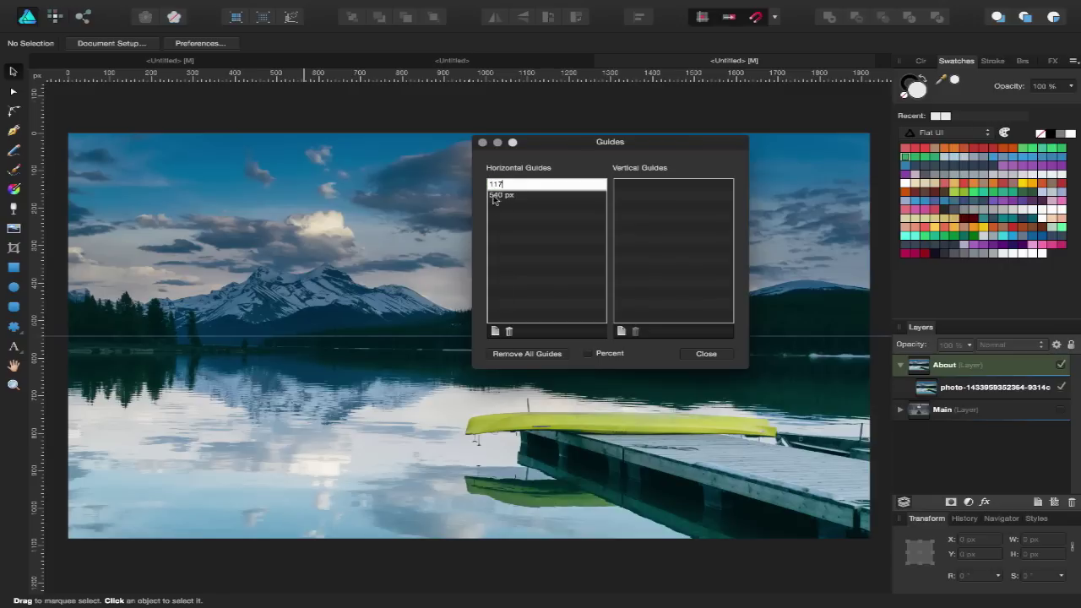
pyautogui.doubleClick(499, 195)
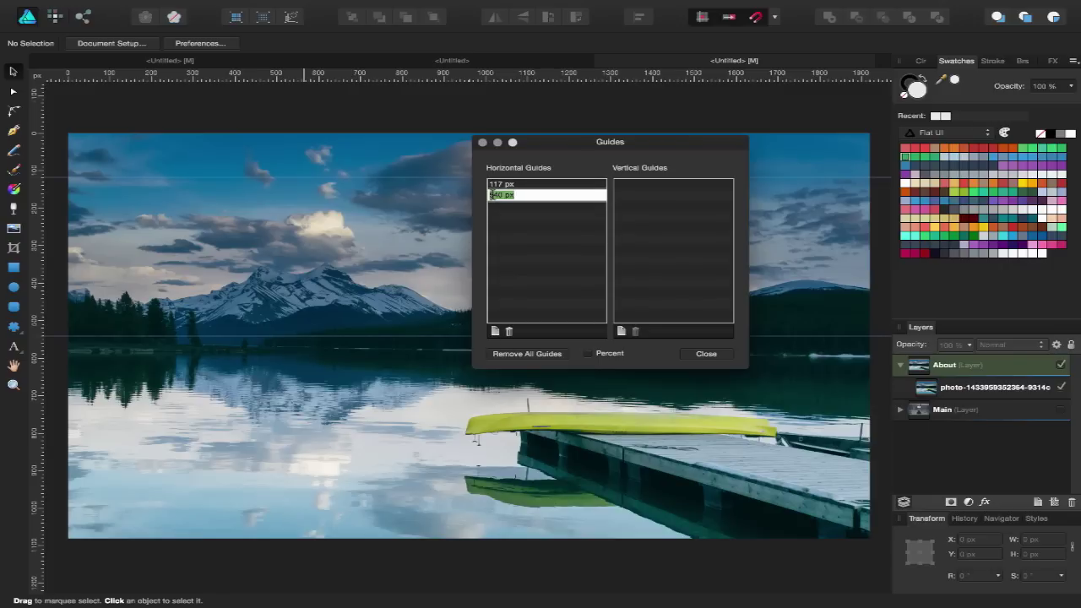
pyautogui.doubleClick(490, 195)
pyautogui.write('640')
pyautogui.click(639, 203)
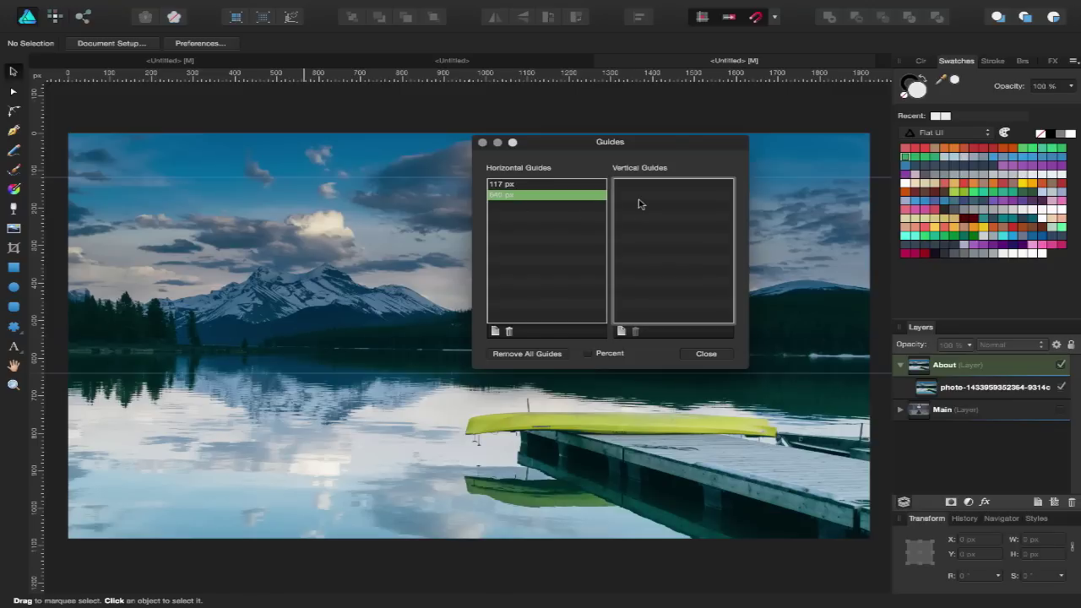
# - Add three vertical guides at 960 px, 1760 px and 160 px and close the guides manager
pyautogui.click(622, 331)
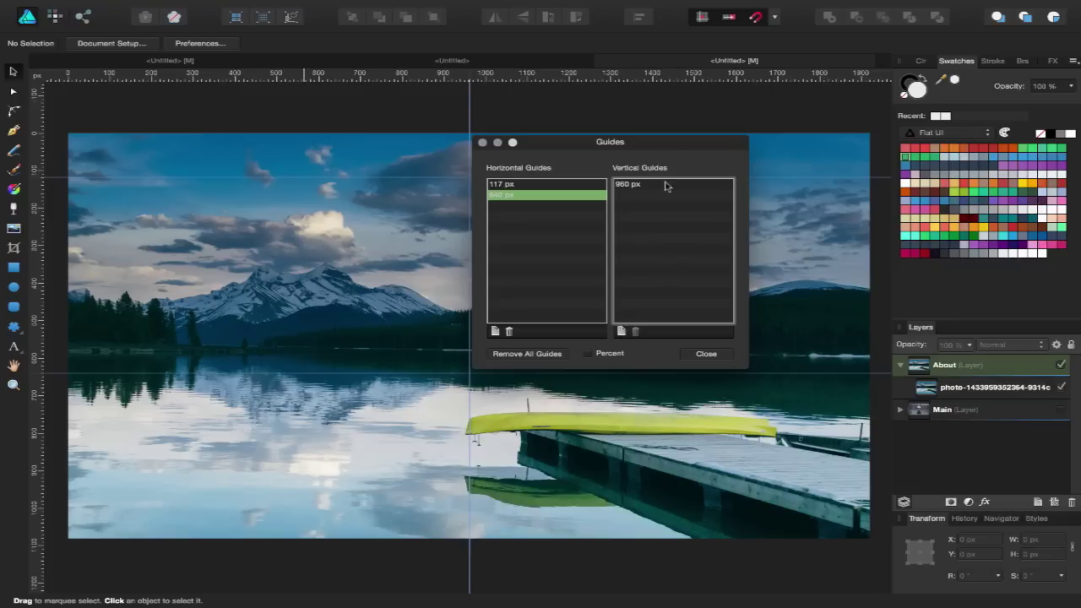
pyautogui.click(622, 331)
pyautogui.doubleClick(630, 197)
pyautogui.write('1760')
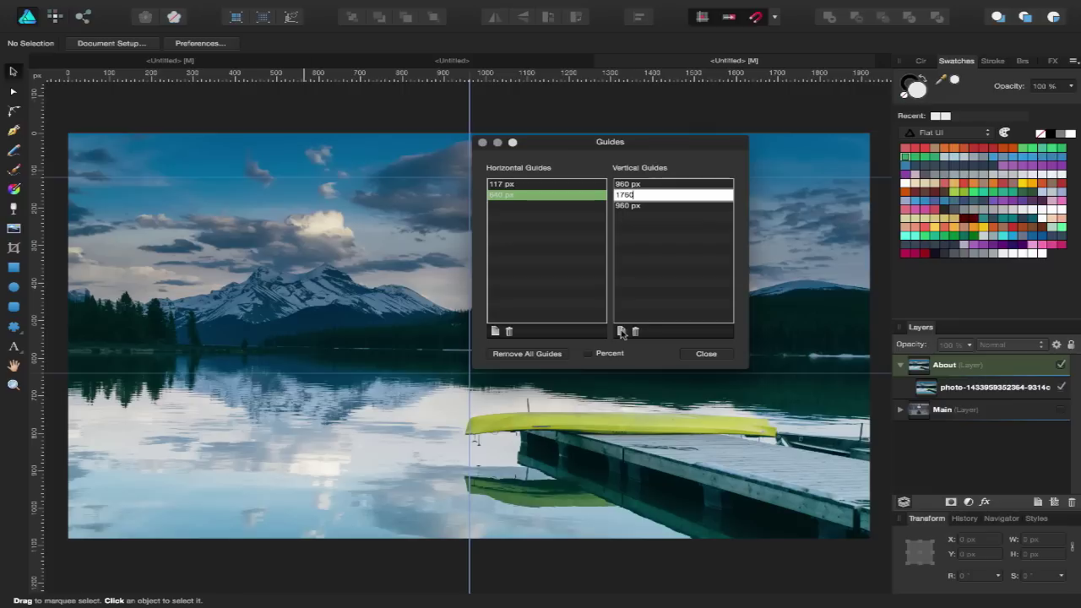
pyautogui.click(623, 206)
pyautogui.click(623, 206)
pyautogui.write('160')
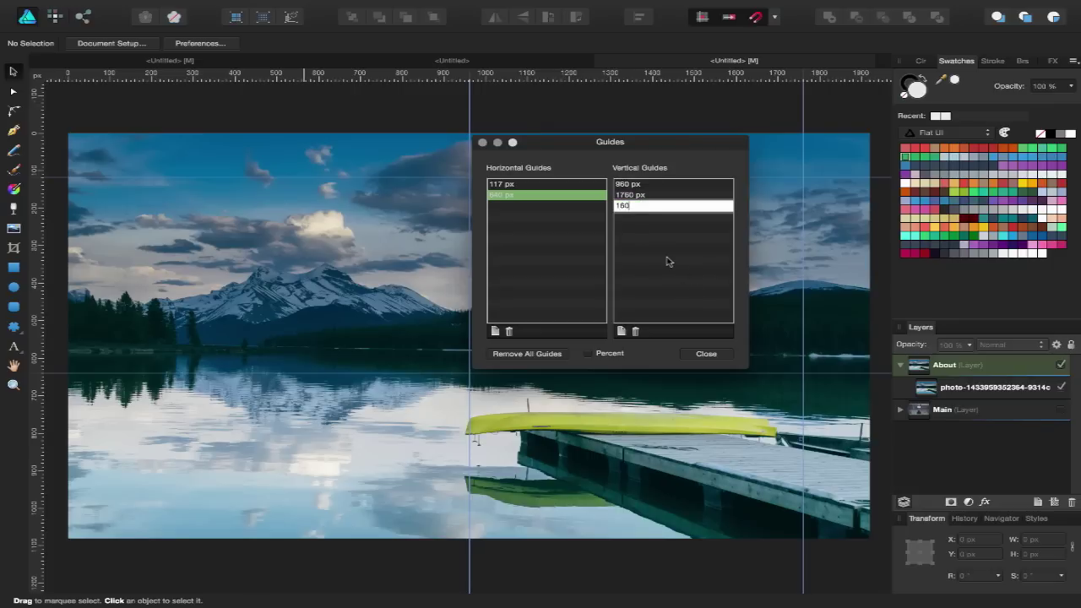
pyautogui.press('Return')
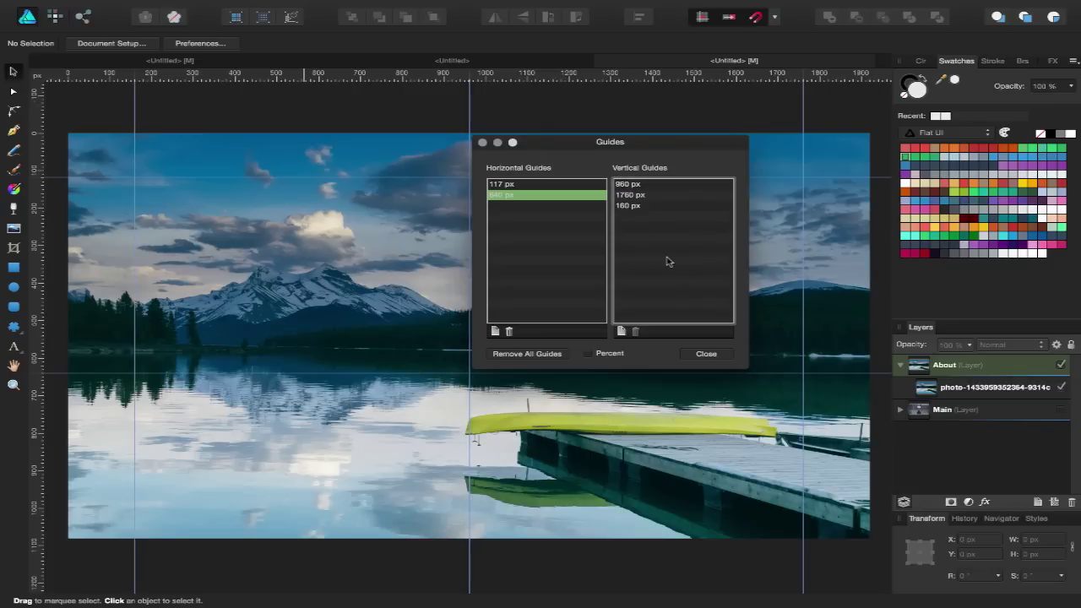
pyautogui.click(705, 354)
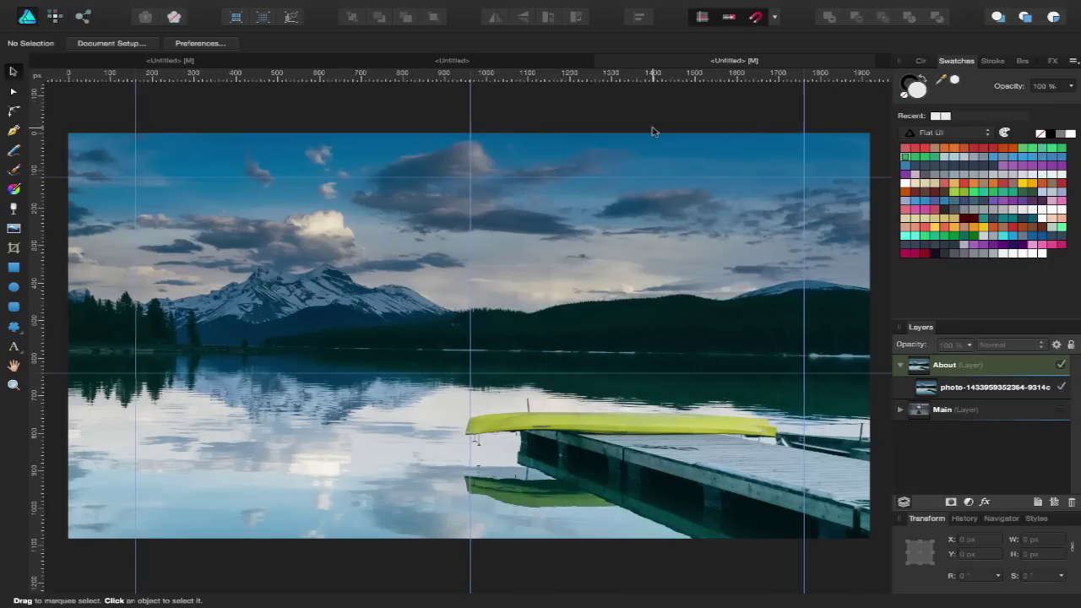
# - Draw a rectangle about 398 x 523 px between the two horizontal guides, starting at the 160 px vertical guide
pyautogui.hscroll(-1, 651, 130)
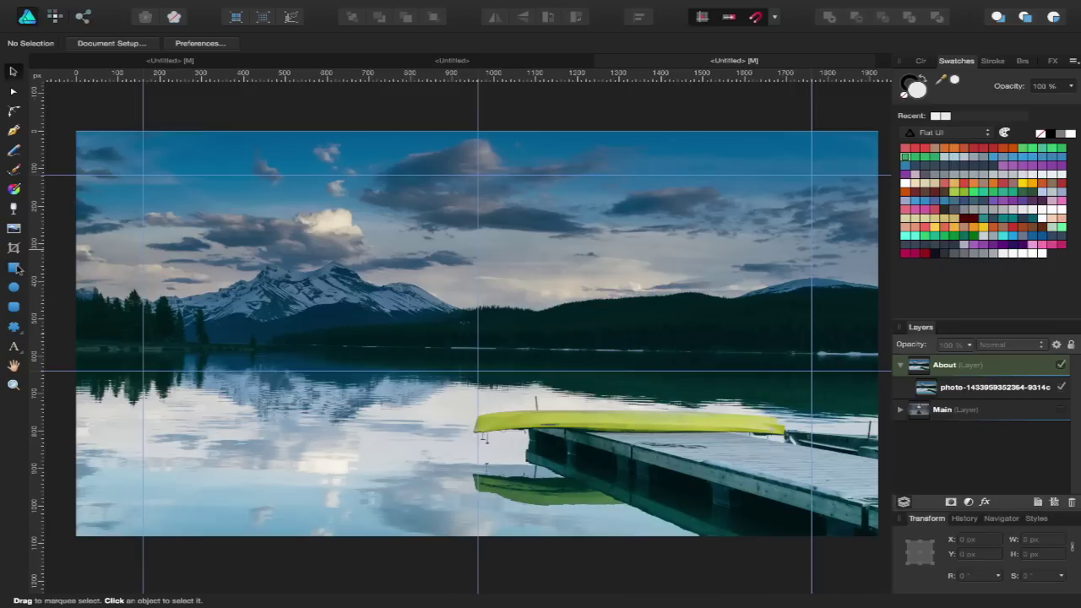
pyautogui.click(14, 268)
pyautogui.moveTo(144, 176); pyautogui.dragTo(309, 370)
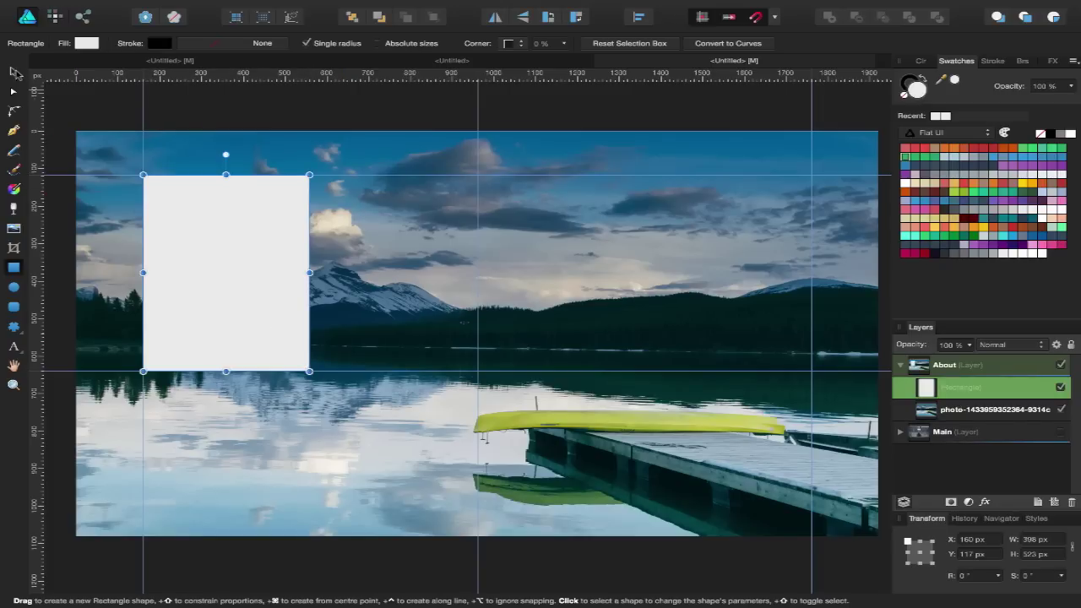
# - Draw a circle about 328 px in diameter over the white rectangle and fill it with the dark orange Flat UI swatch
pyautogui.click(14, 287)
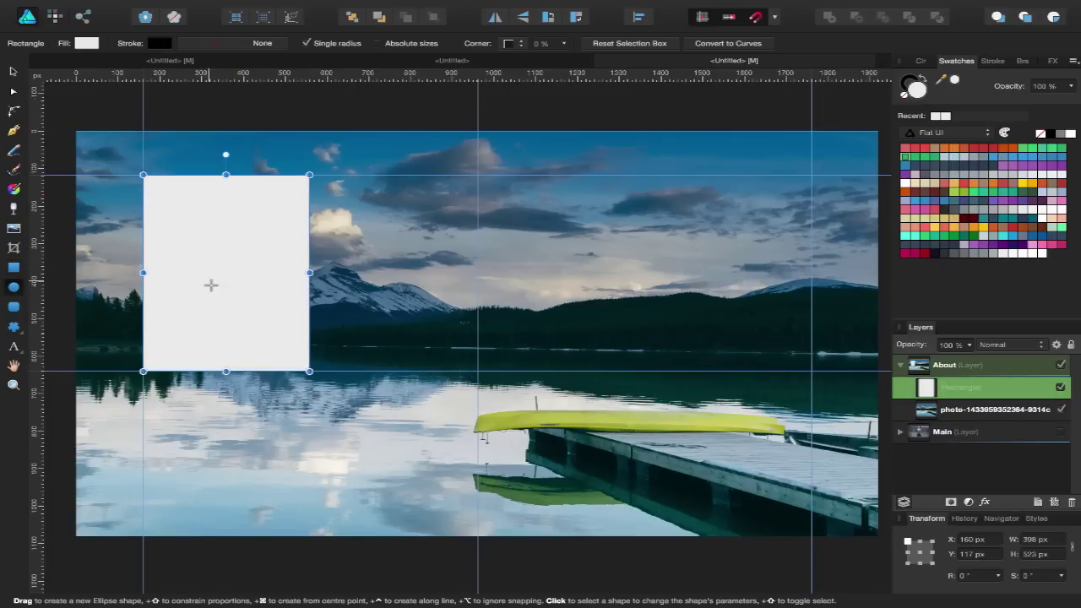
pyautogui.moveTo(229, 272); pyautogui.dragTo(283, 328)
pyautogui.click(14, 90)
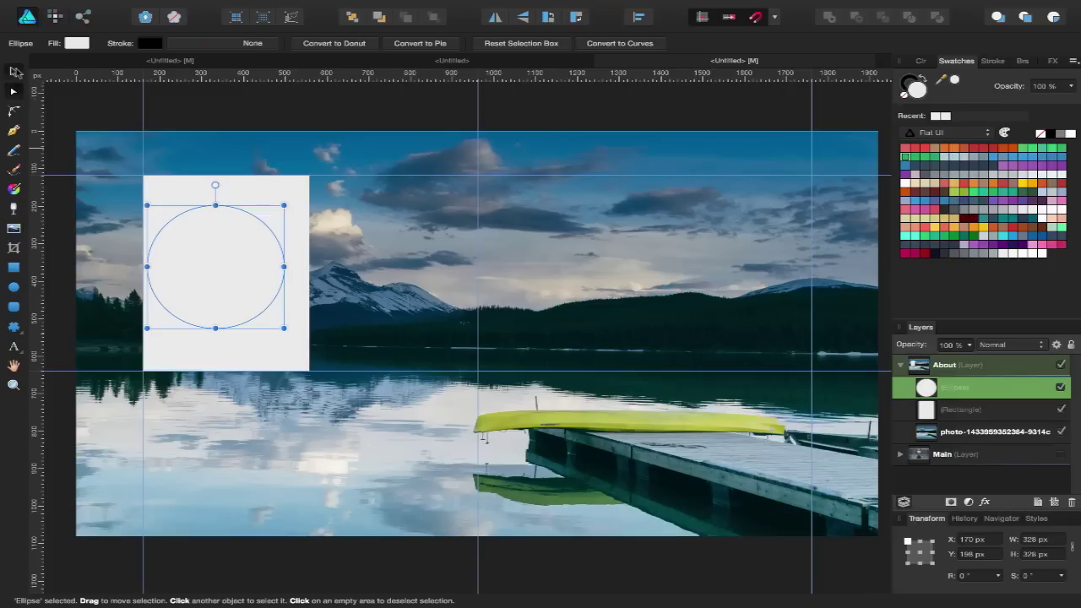
pyautogui.click(1005, 148)
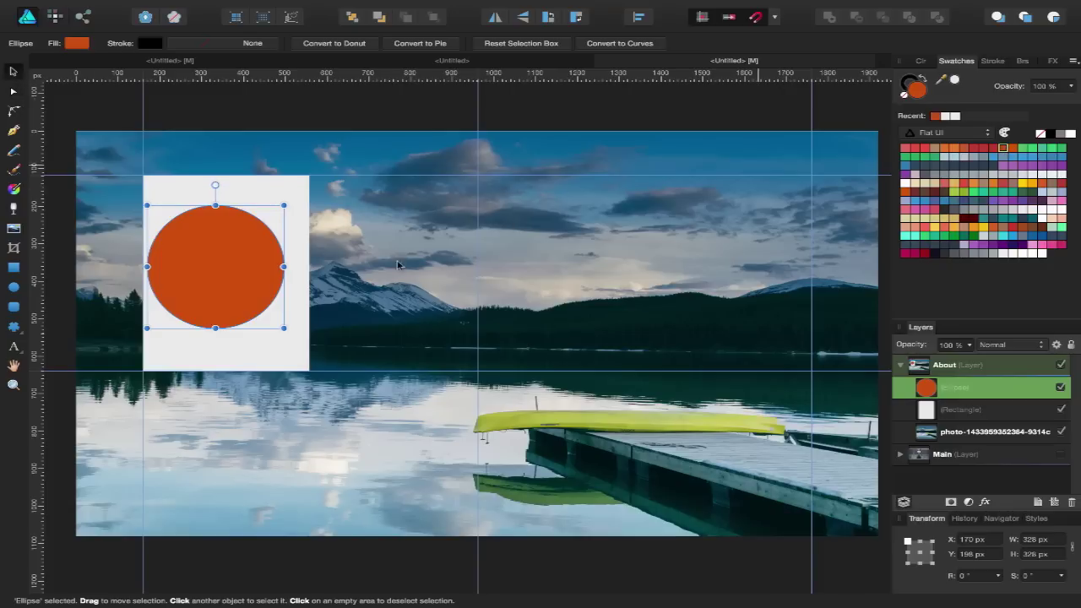
# - Move the orange circle to the lower part of the white rectangle, centred horizontally, at about X 195, Y 283 px
pyautogui.moveTo(231, 281); pyautogui.dragTo(238, 311)
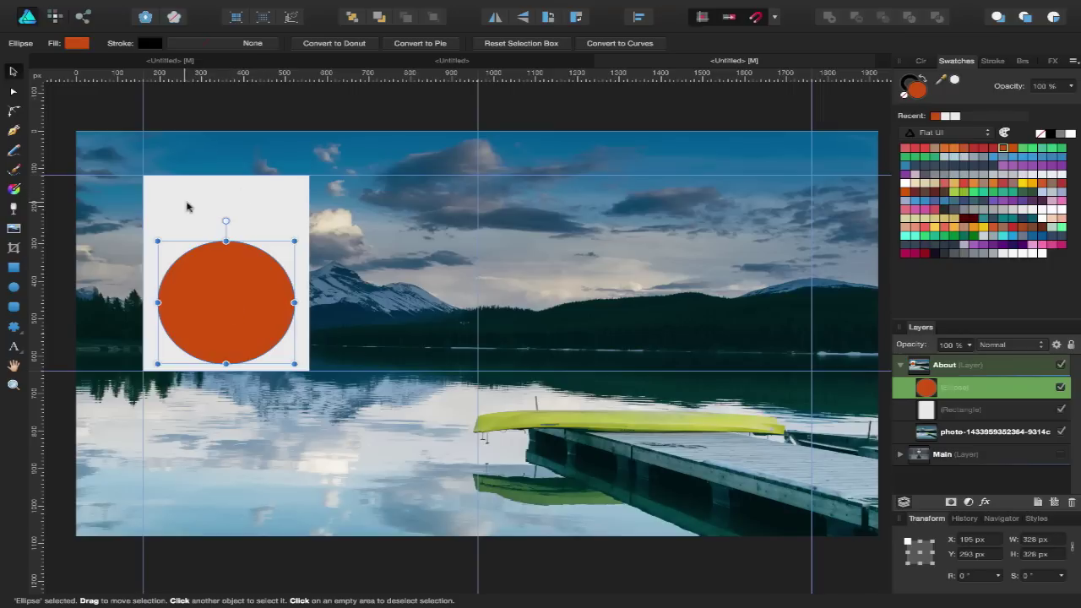
pyautogui.click(319, 111)
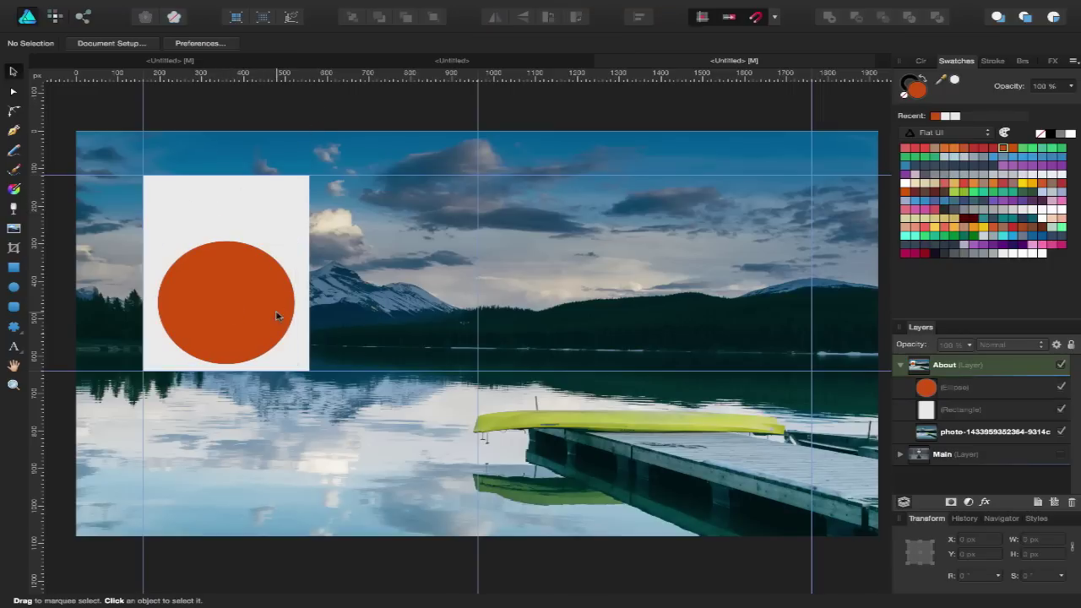
pyautogui.click(240, 300)
pyautogui.moveTo(236, 299)
pyautogui.mouseDown()
pyautogui.moveTo(234, 286)
pyautogui.moveTo(235, 296)
pyautogui.mouseUp()
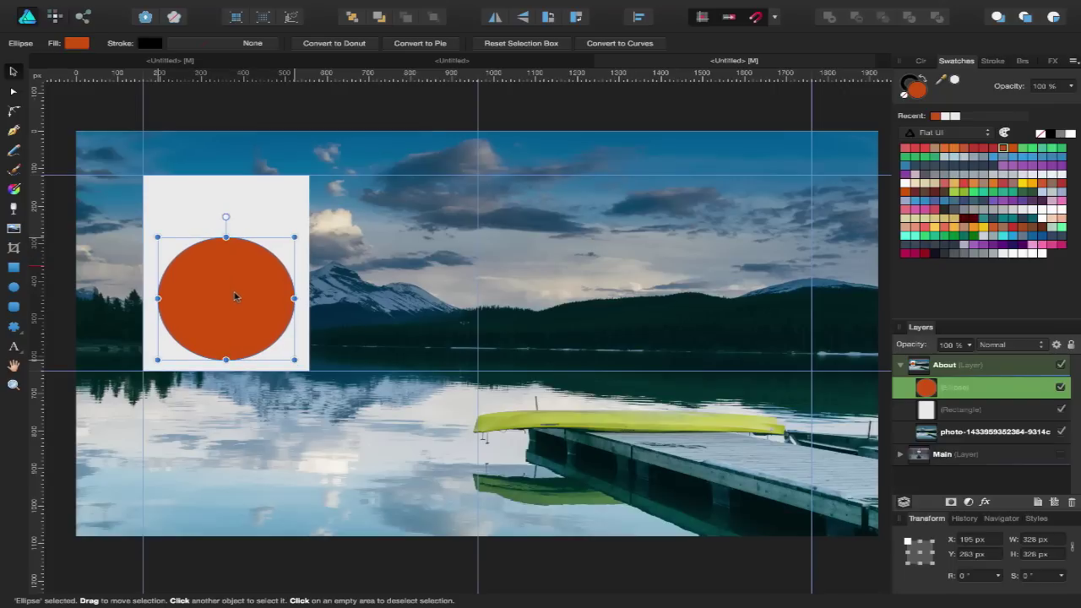
# - Group the circle with the white rectangle, name the group P1 and expand it to show its contents
pyautogui.keyDown('shift'); pyautogui.click(976, 413); pyautogui.keyUp('shift')
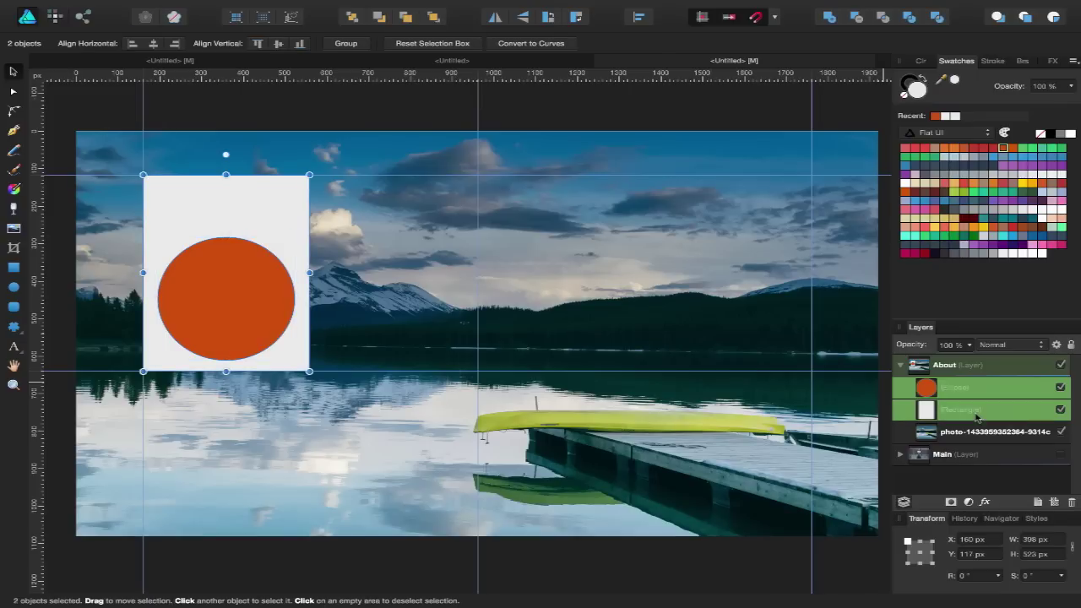
pyautogui.hotkey('ctrl', 'g')
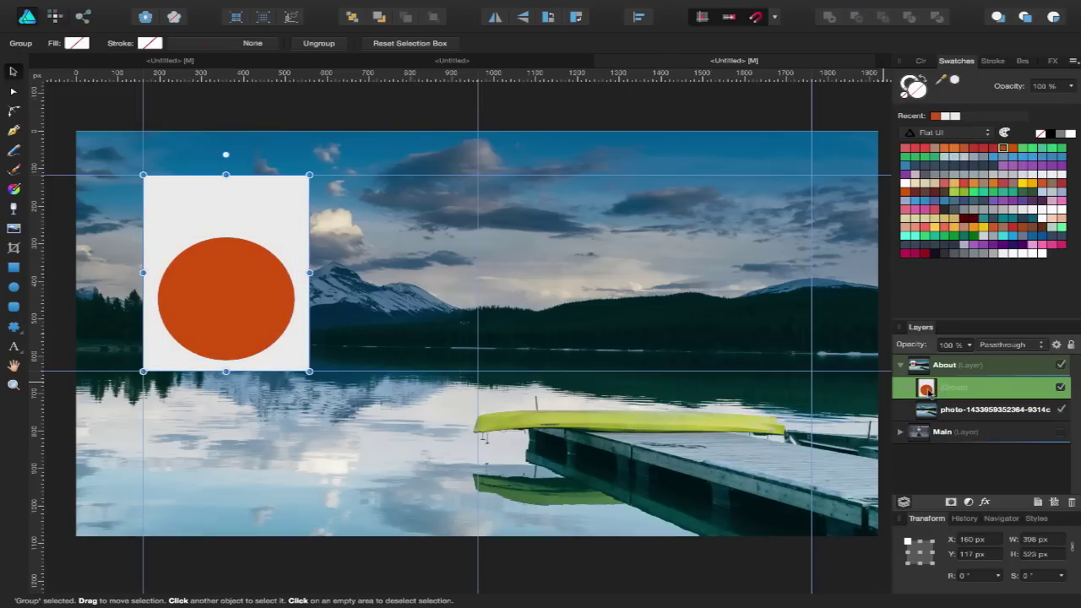
pyautogui.doubleClick(957, 389)
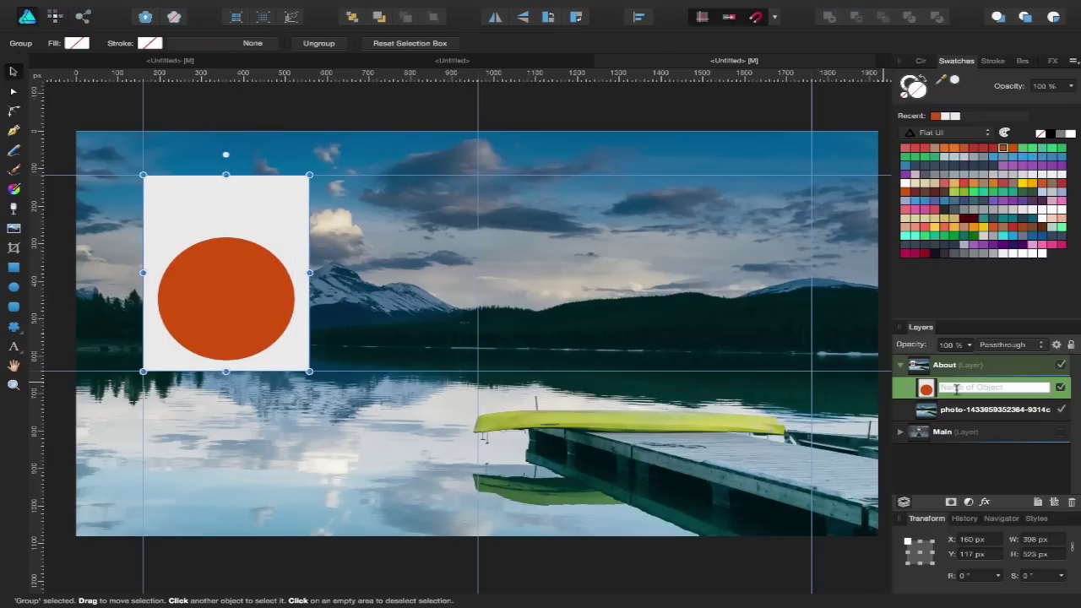
pyautogui.write('F')
pyautogui.write('1')
pyautogui.press('Return')
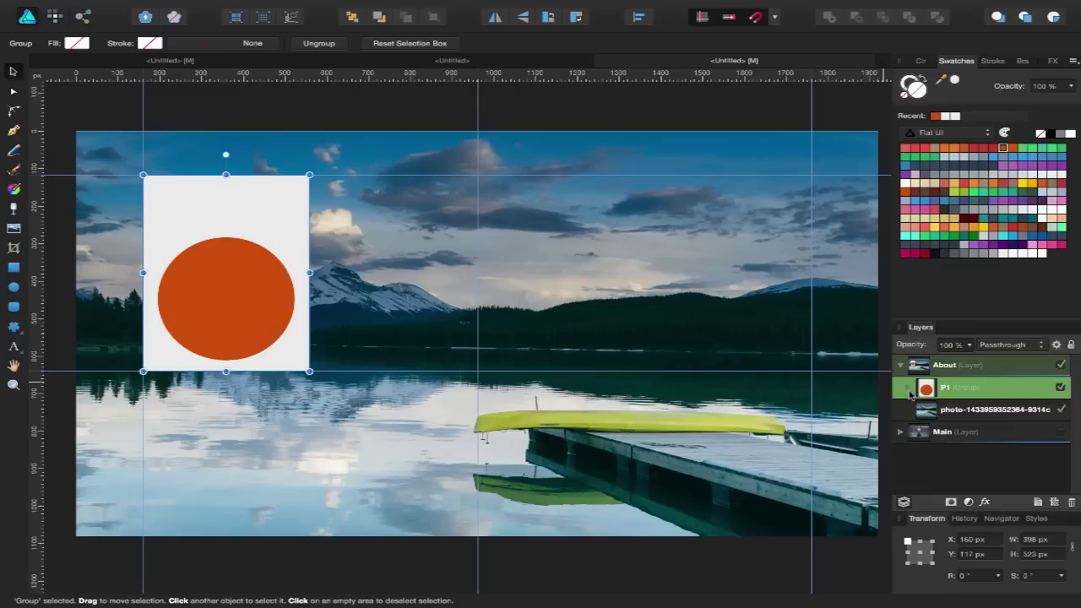
pyautogui.click(910, 390)
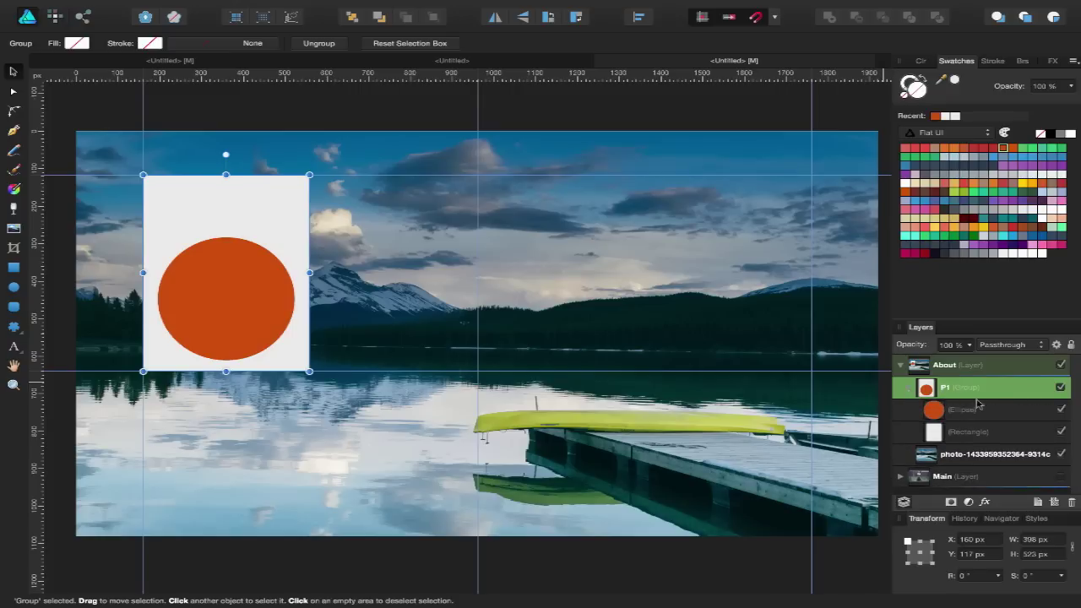
# - Add 48 pt art text with the person's full name above the circle and move it to about X 178.6, Y 141.9 px
pyautogui.click(15, 347)
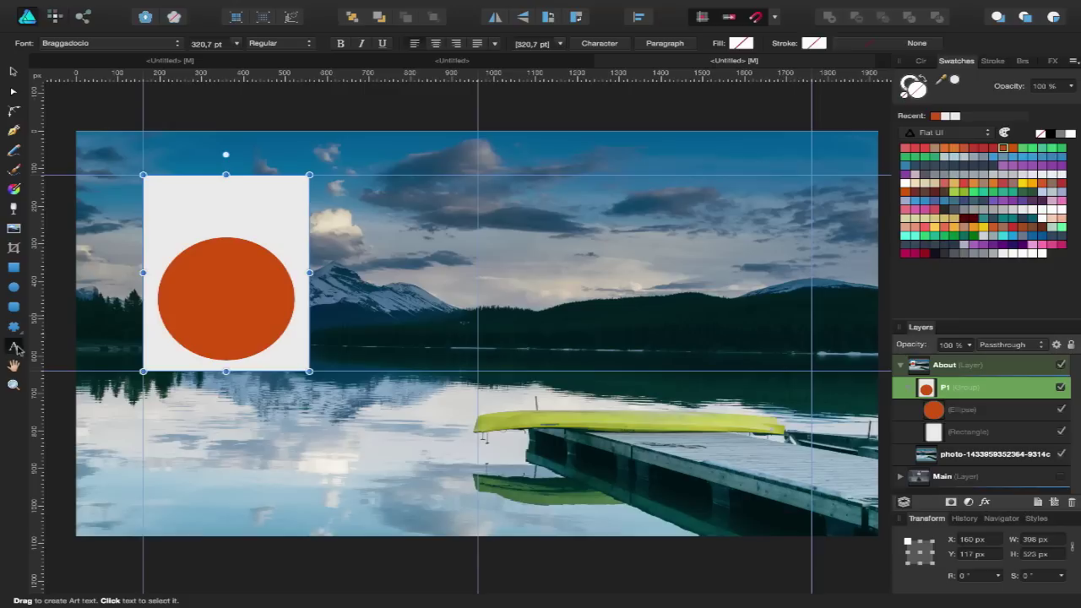
pyautogui.click(183, 203)
pyautogui.moveTo(184, 202); pyautogui.dragTo(183, 101)
pyautogui.click(236, 45)
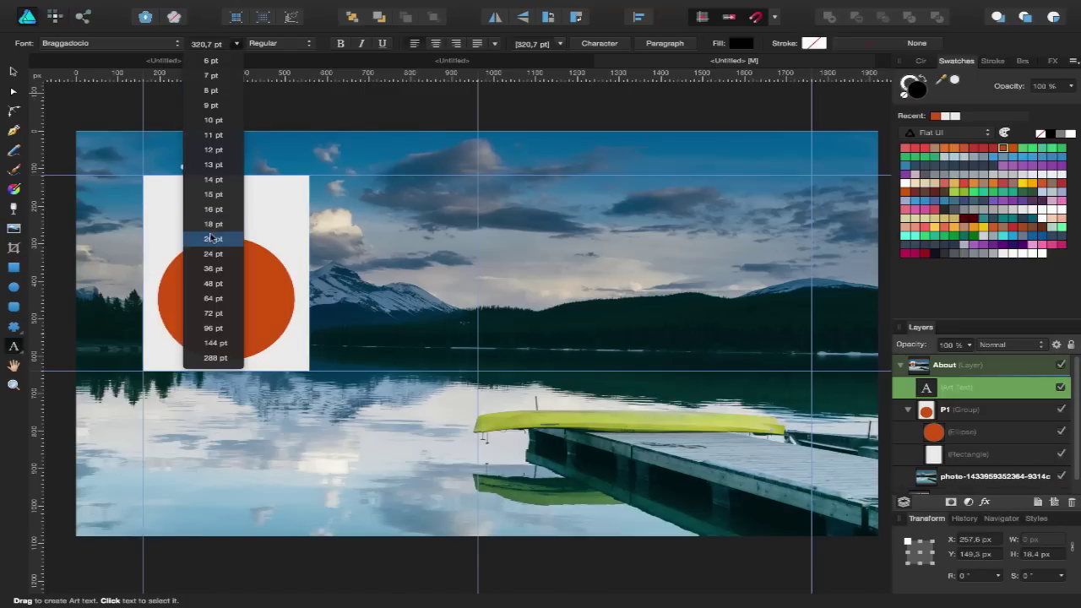
pyautogui.click(228, 285)
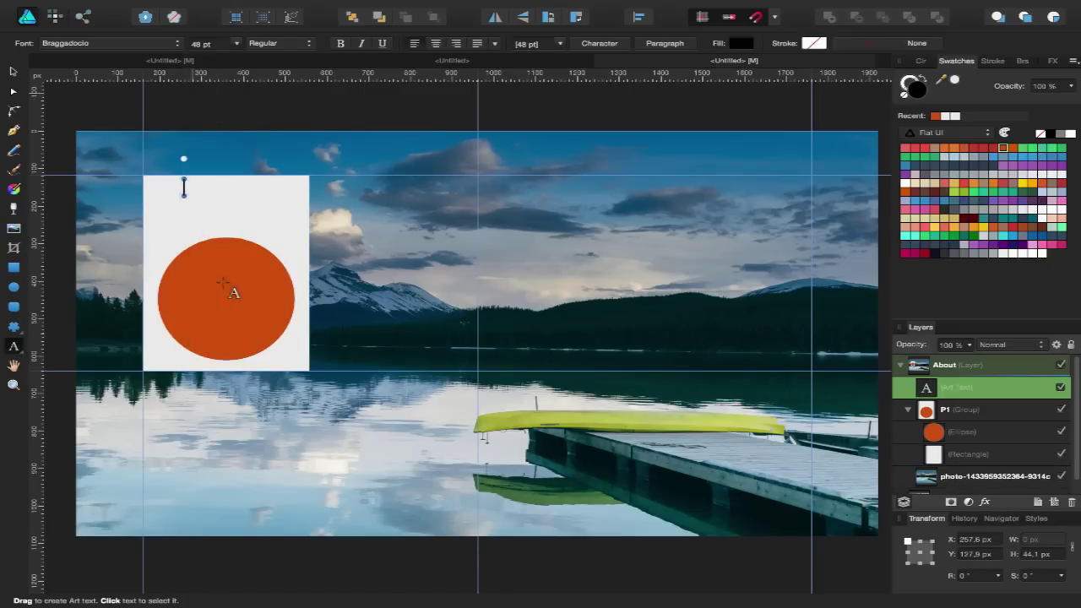
pyautogui.write('J')
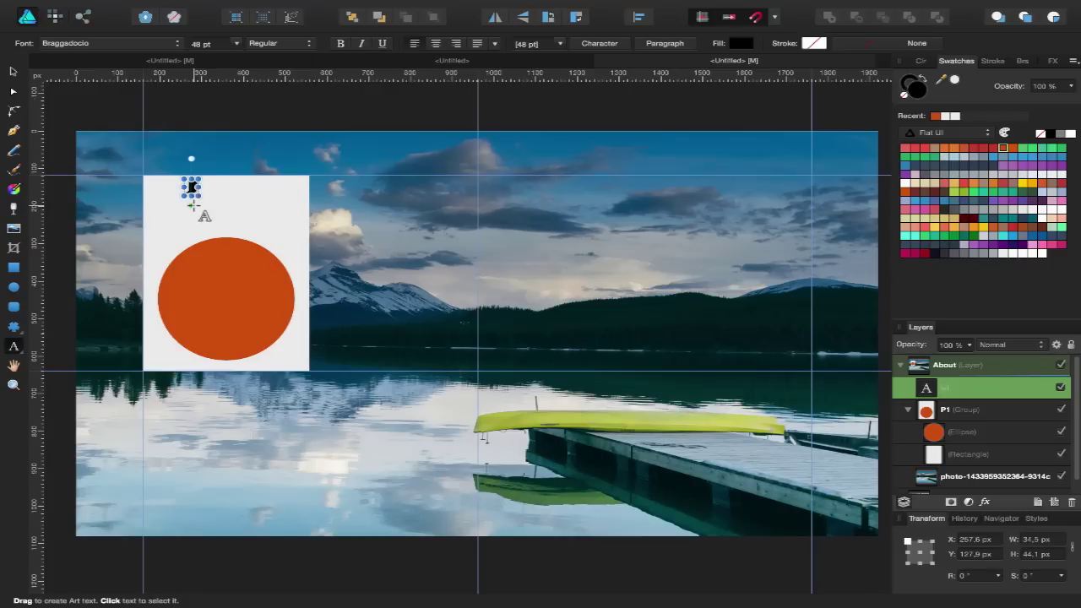
pyautogui.write('ohn Appleseed')
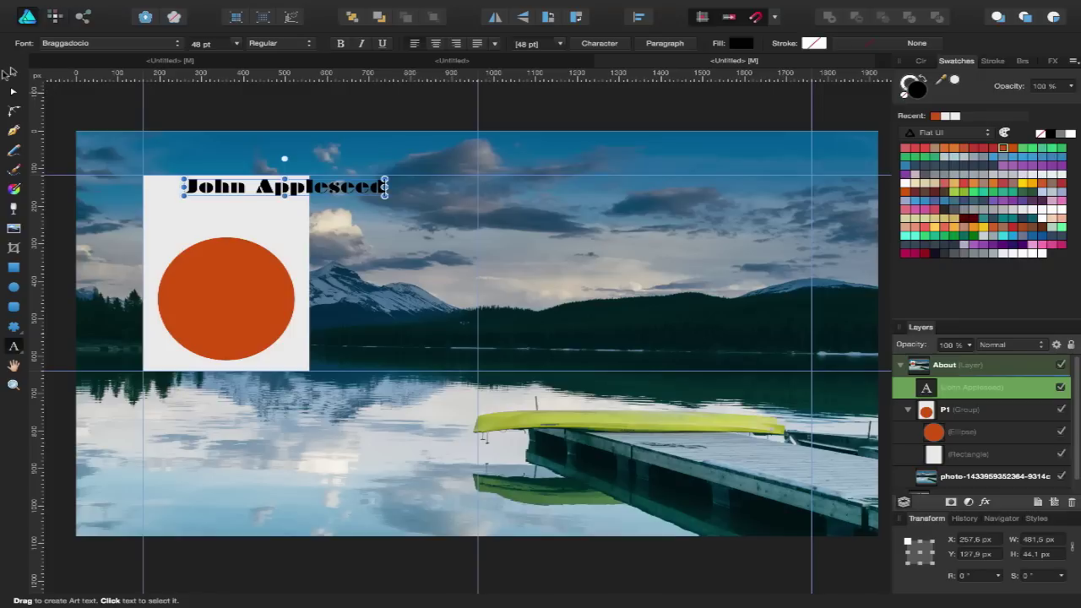
pyautogui.click(12, 71)
pyautogui.moveTo(217, 186); pyautogui.dragTo(183, 191)
# - Set the full-name text to Helvetica Neue in the Thin style at 36 pt
pyautogui.click(151, 44)
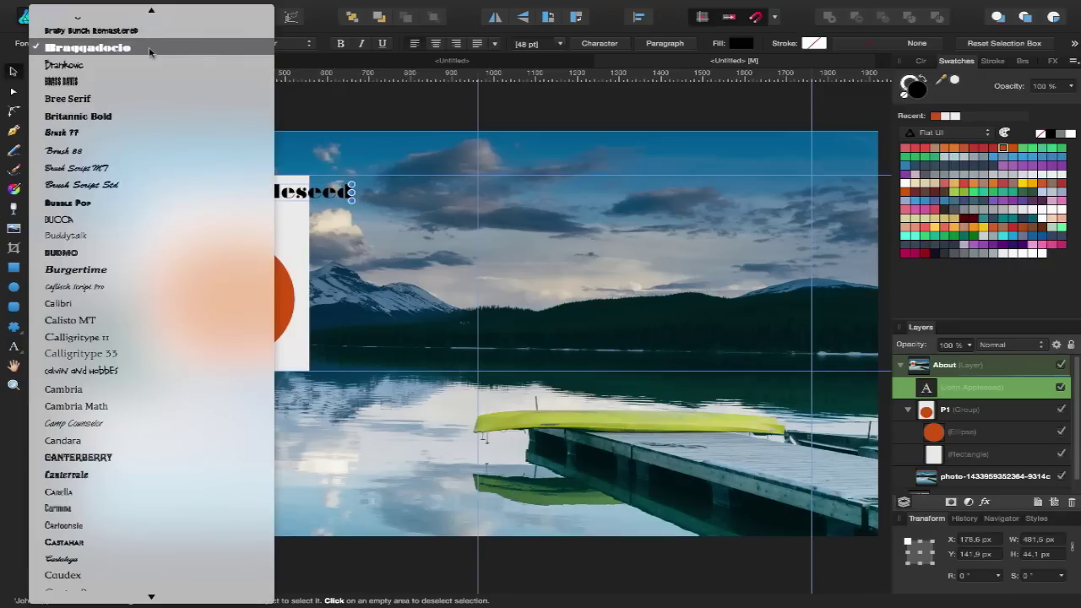
pyautogui.scroll(-15, 148, 52)
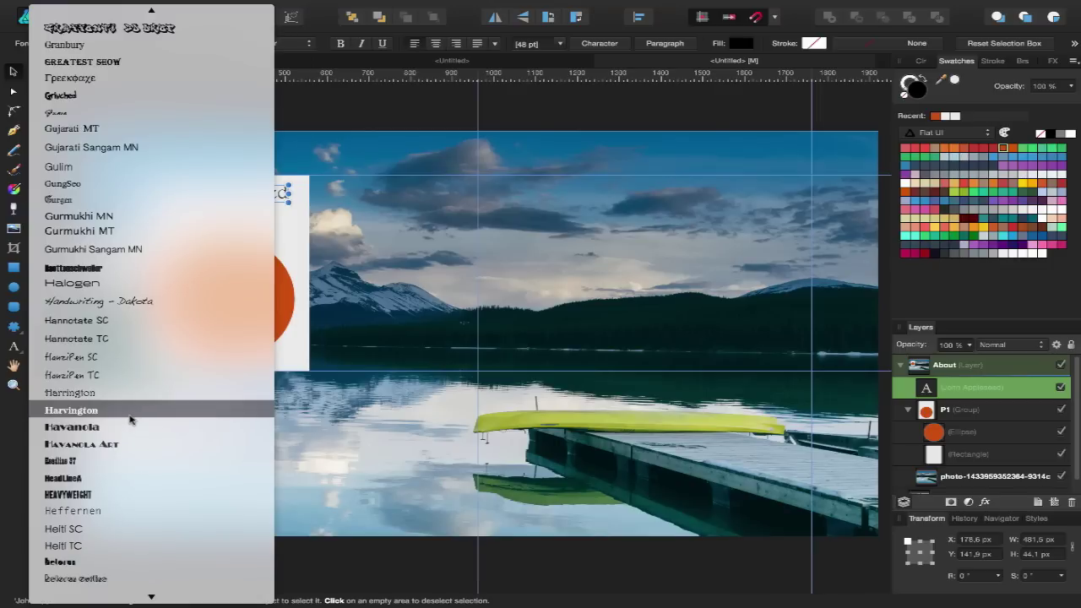
pyautogui.scroll(-4, 129, 420)
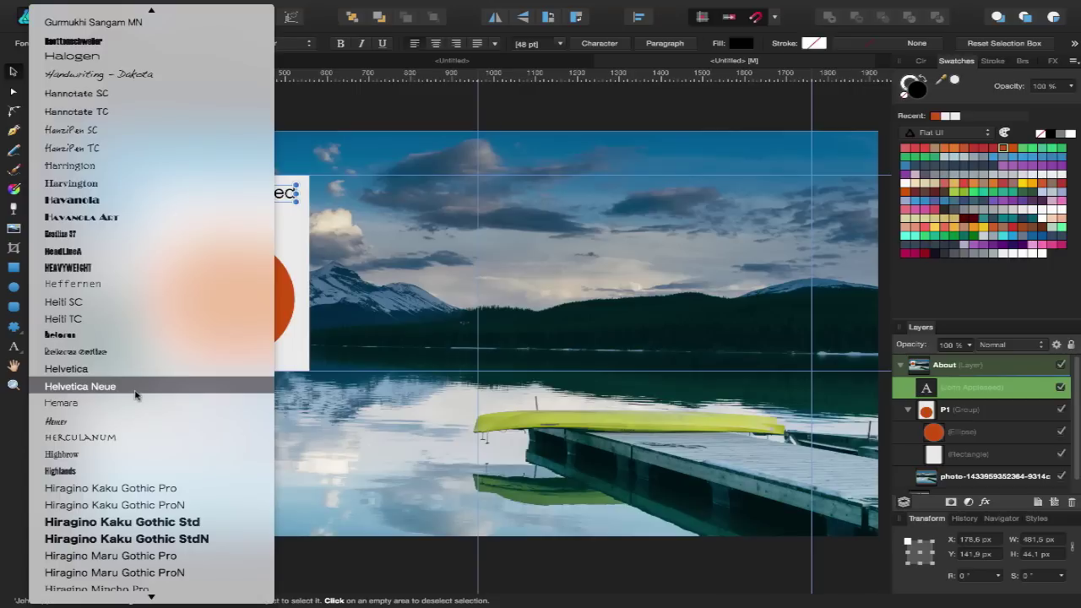
pyautogui.click(135, 390)
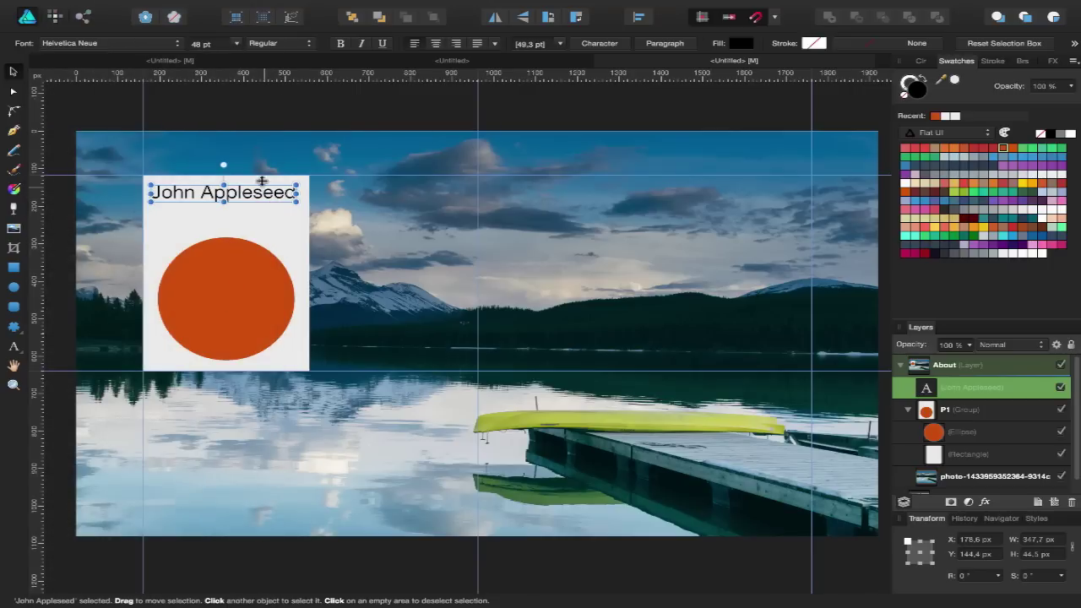
pyautogui.click(283, 46)
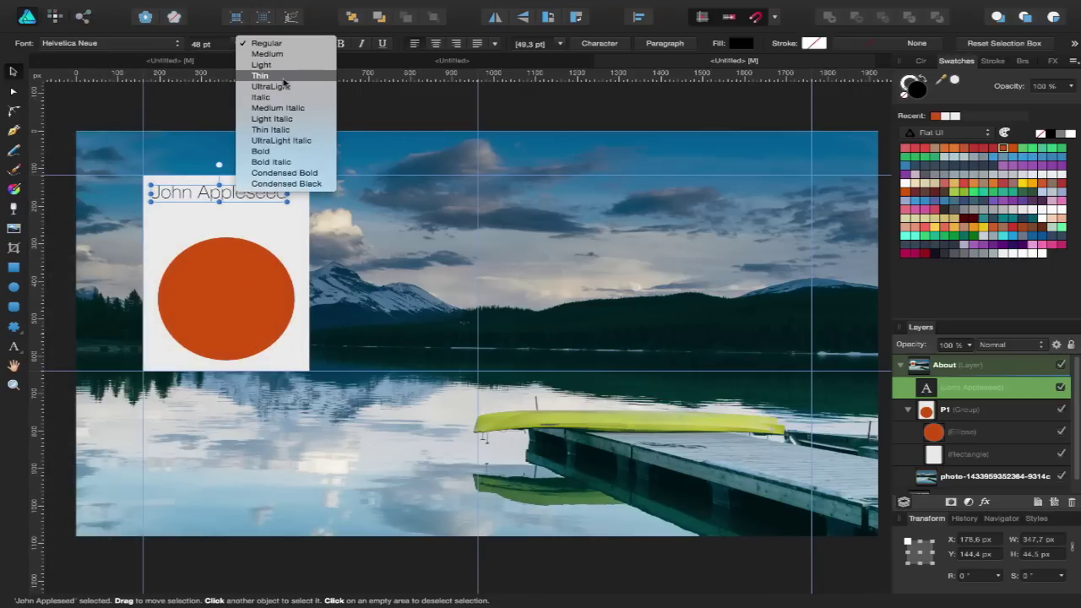
pyautogui.click(284, 76)
pyautogui.click(239, 45)
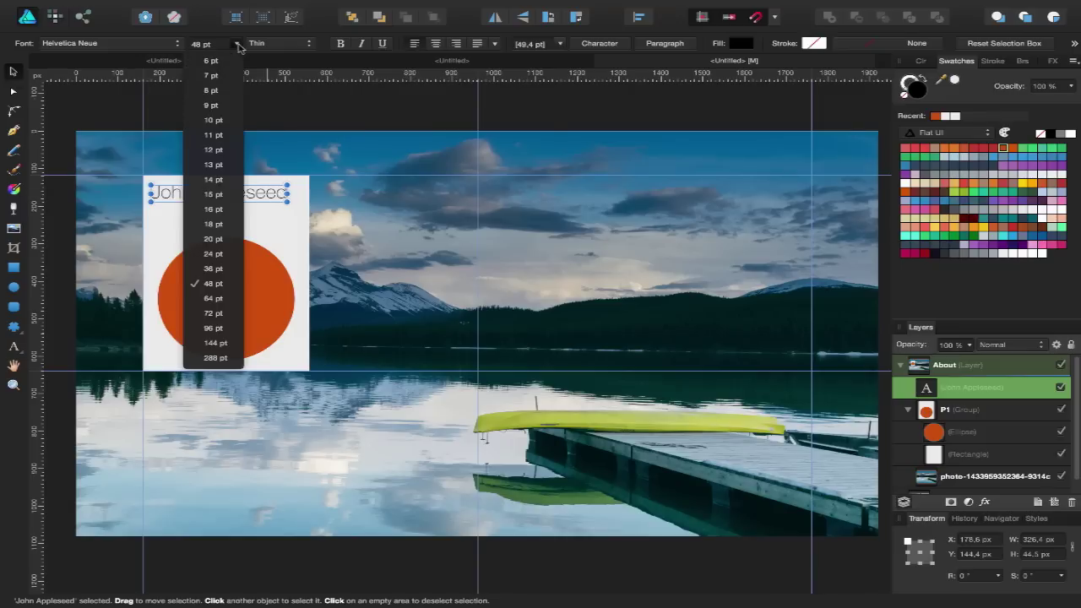
pyautogui.click(226, 270)
# - Centre the name on the card and duplicate it just below, replacing the copy's text with "Photgrapher"
pyautogui.moveTo(228, 199)
pyautogui.mouseDown()
pyautogui.moveTo(251, 196)
pyautogui.moveTo(244, 189)
pyautogui.moveTo(244, 209)
pyautogui.mouseUp()
pyautogui.doubleClick(243, 209)
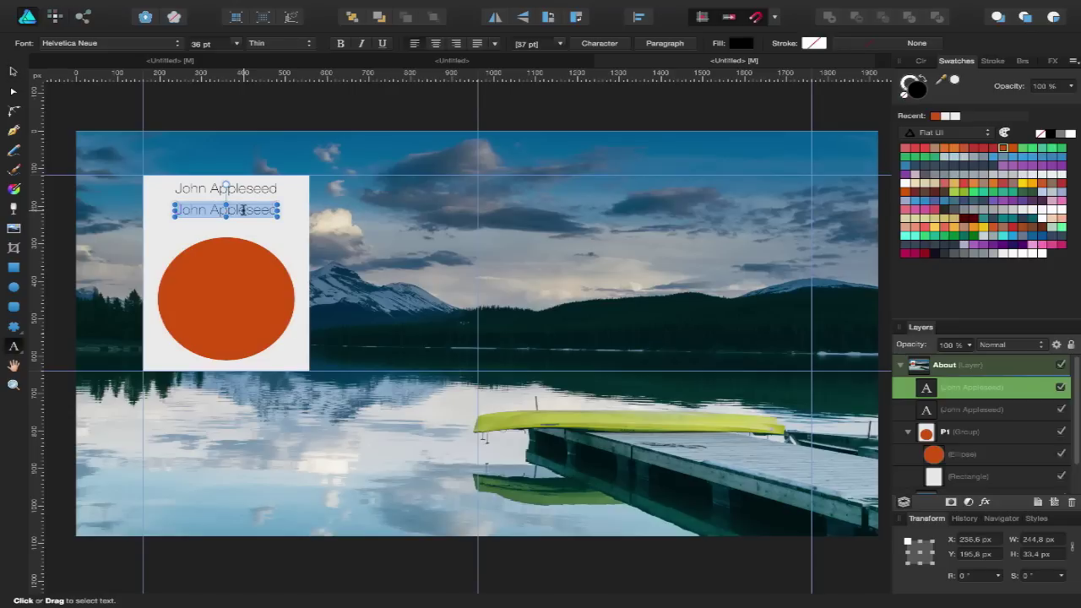
pyautogui.write('Photographer')
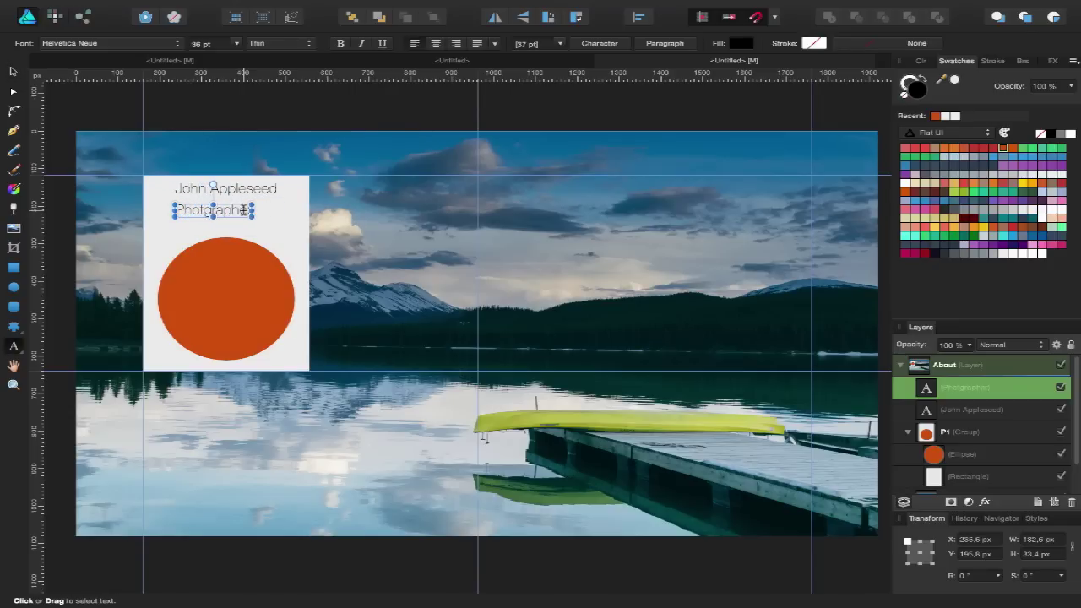
# - Make the "Photgrapher" text Condensed Bold and centre it beneath the name at about X 270.7, Y 182.6 px
pyautogui.doubleClick(230, 211)
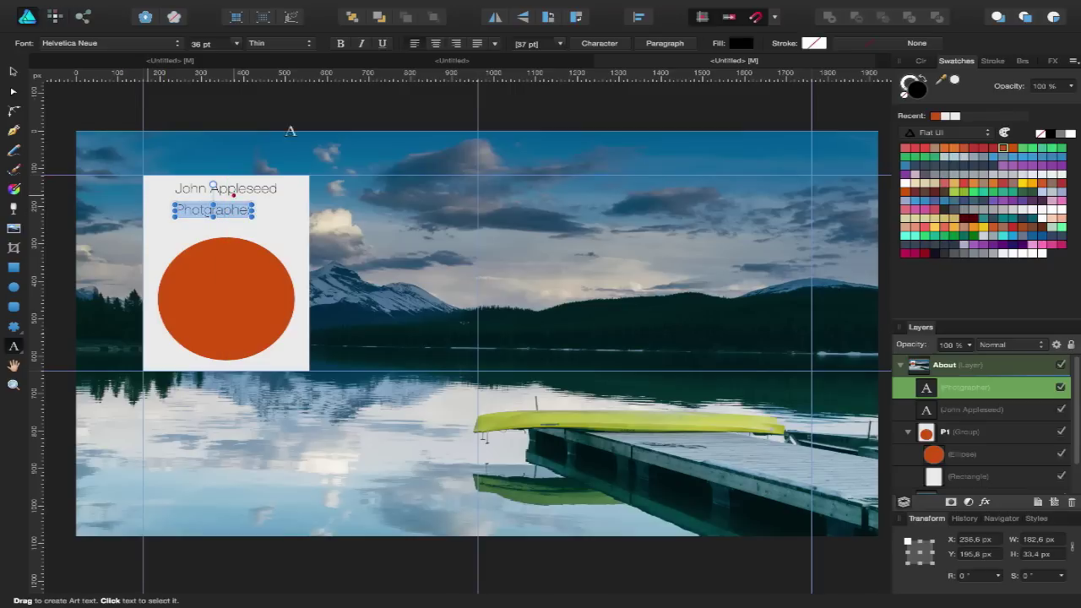
pyautogui.click(283, 44)
pyautogui.click(283, 142)
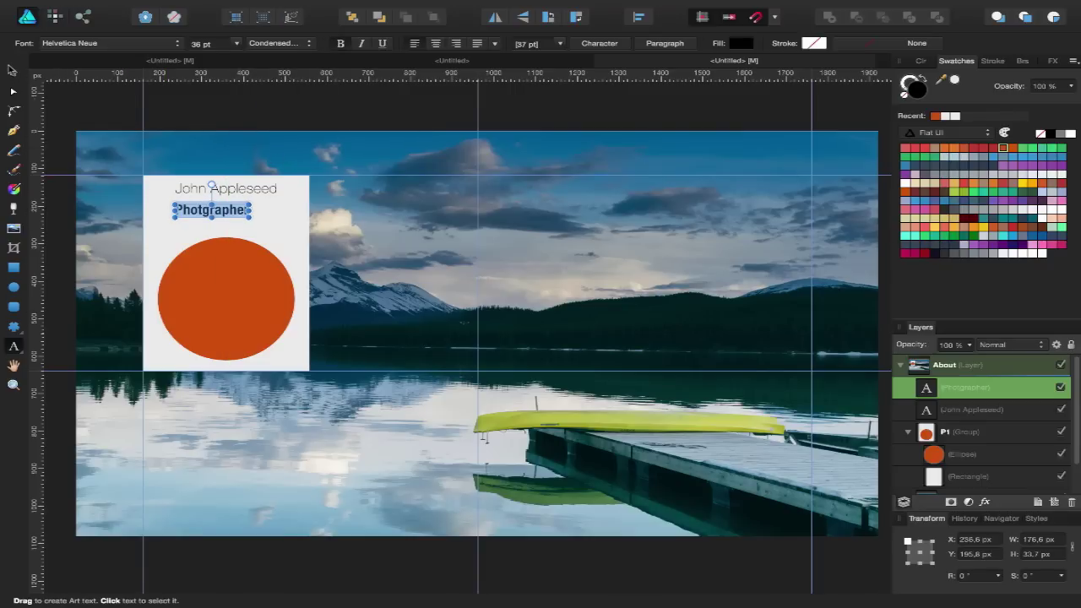
pyautogui.press('Escape')
pyautogui.scroll(5, 338, 332)
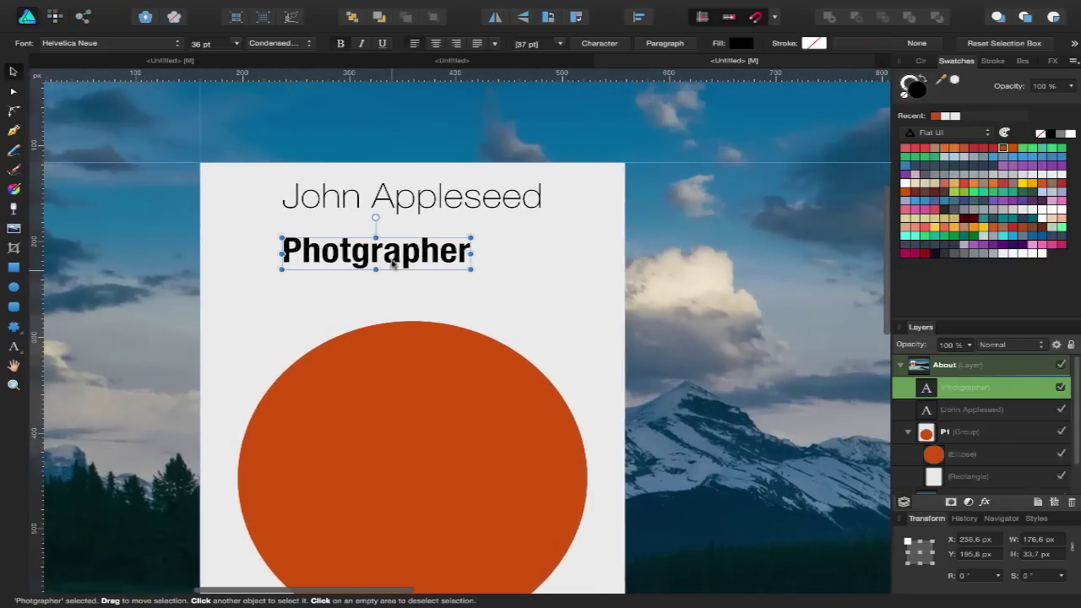
pyautogui.moveTo(404, 261); pyautogui.dragTo(439, 245)
# - Deselect everything and examine the layout of the card's name, job title and circle
pyautogui.scroll(-2, 438, 245)
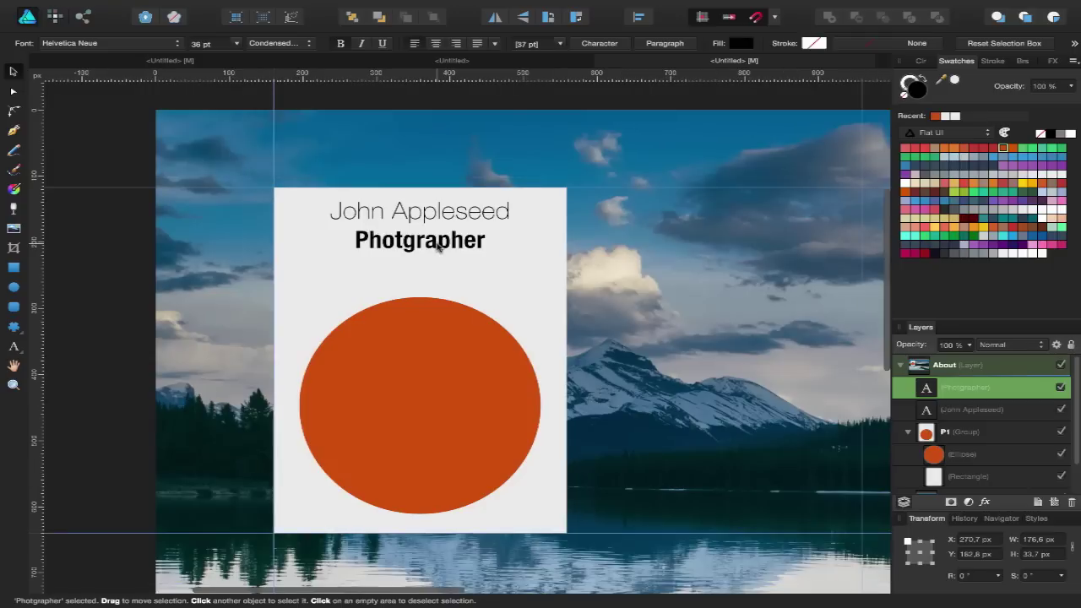
pyautogui.scroll(-4, 438, 245)
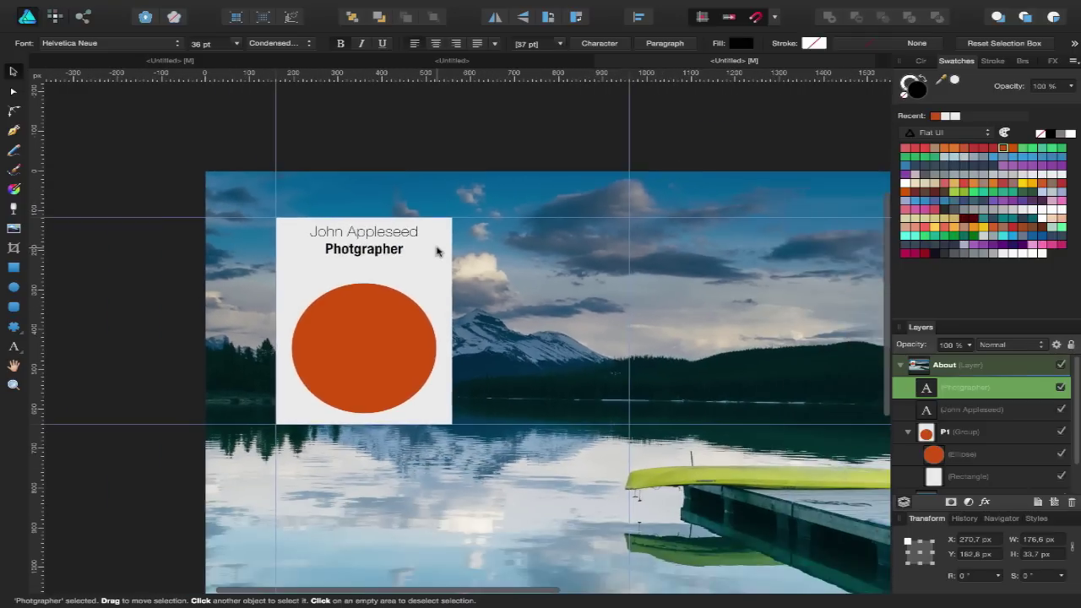
pyautogui.scroll(-2, 353, 366)
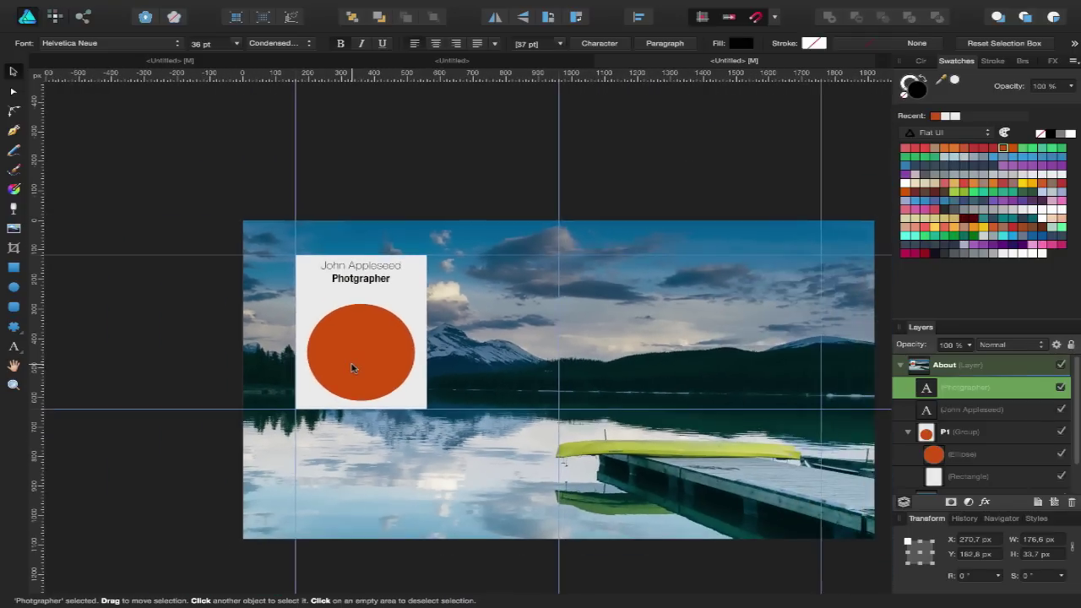
pyautogui.click(418, 168)
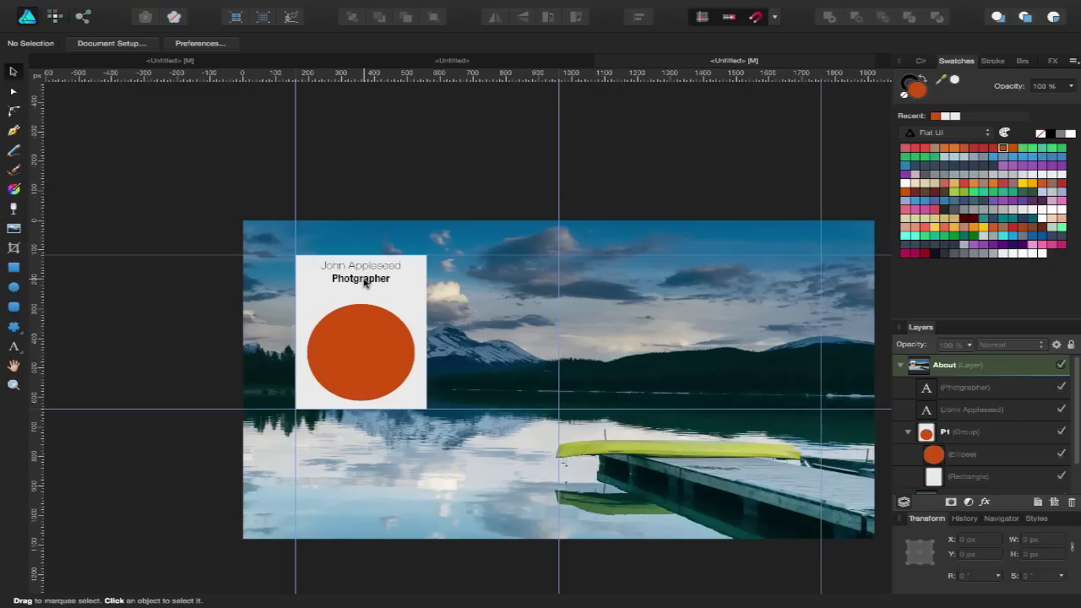
pyautogui.scroll(2, 364, 281)
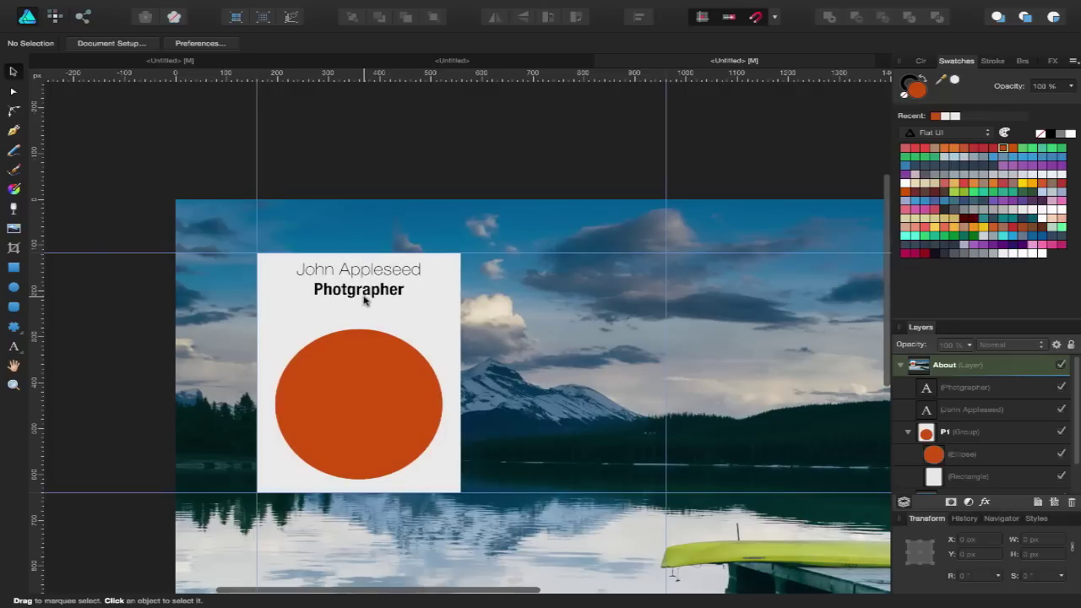
pyautogui.scroll(2, 369, 341)
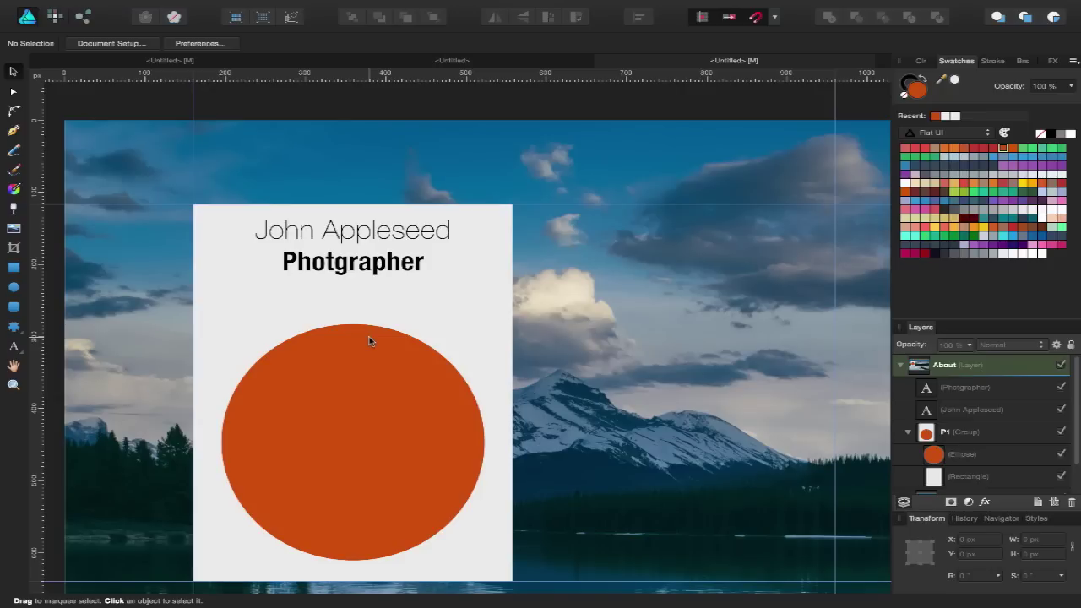
pyautogui.scroll(-4, 370, 341)
pyautogui.scroll(3, 369, 337)
pyautogui.scroll(-2, 369, 337)
pyautogui.scroll(2, 380, 342)
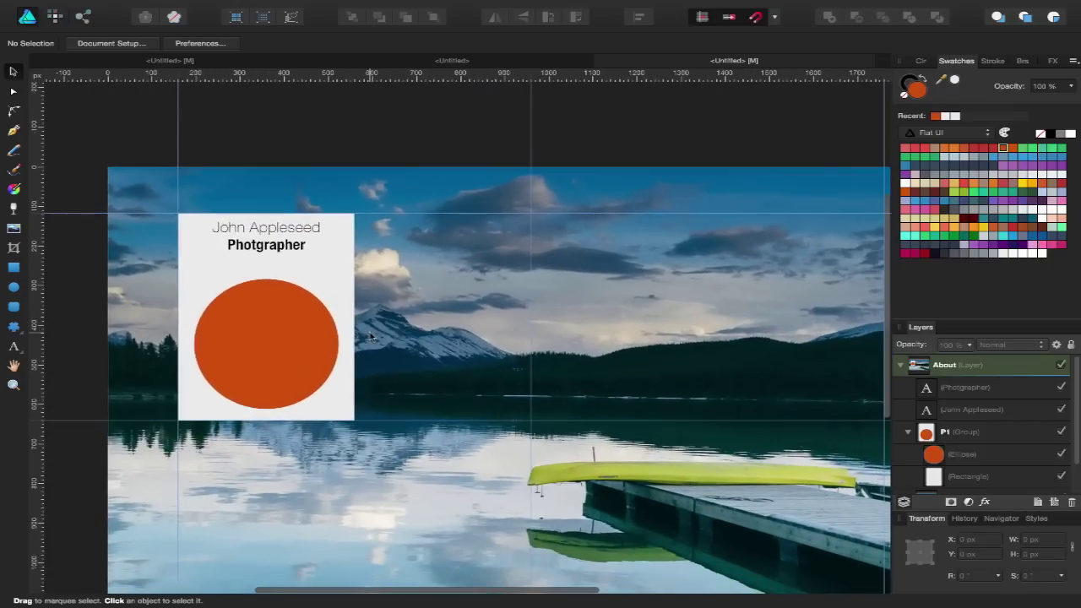
# - Move the name and job title texts into the P1 group above the ellipse, and collapse the group
pyautogui.click(1009, 392)
pyautogui.keyDown('shift'); pyautogui.click(999, 410); pyautogui.keyUp('shift')
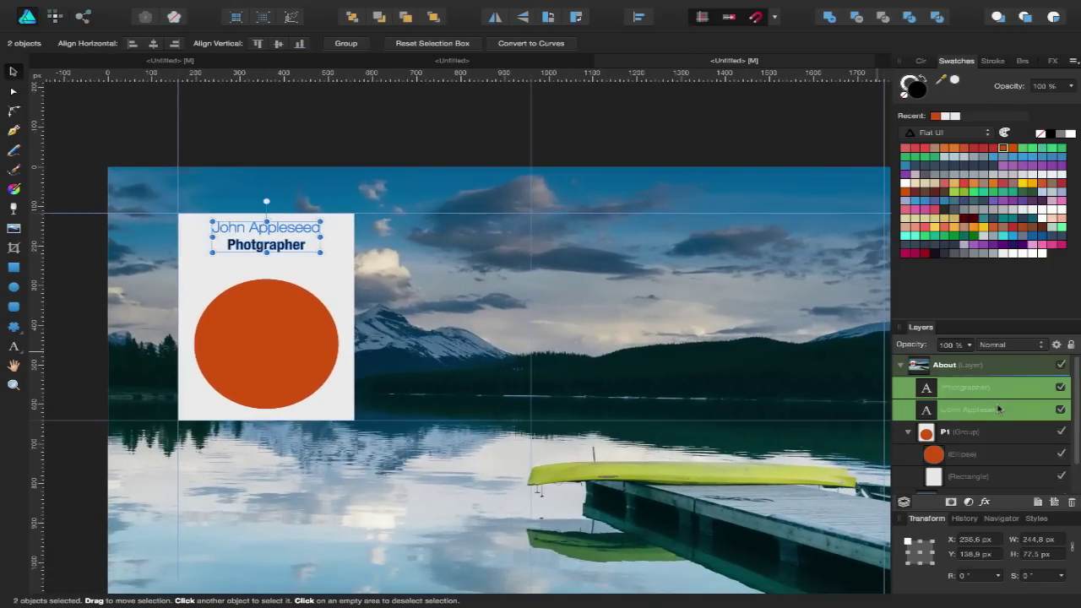
pyautogui.moveTo(986, 389); pyautogui.dragTo(952, 449)
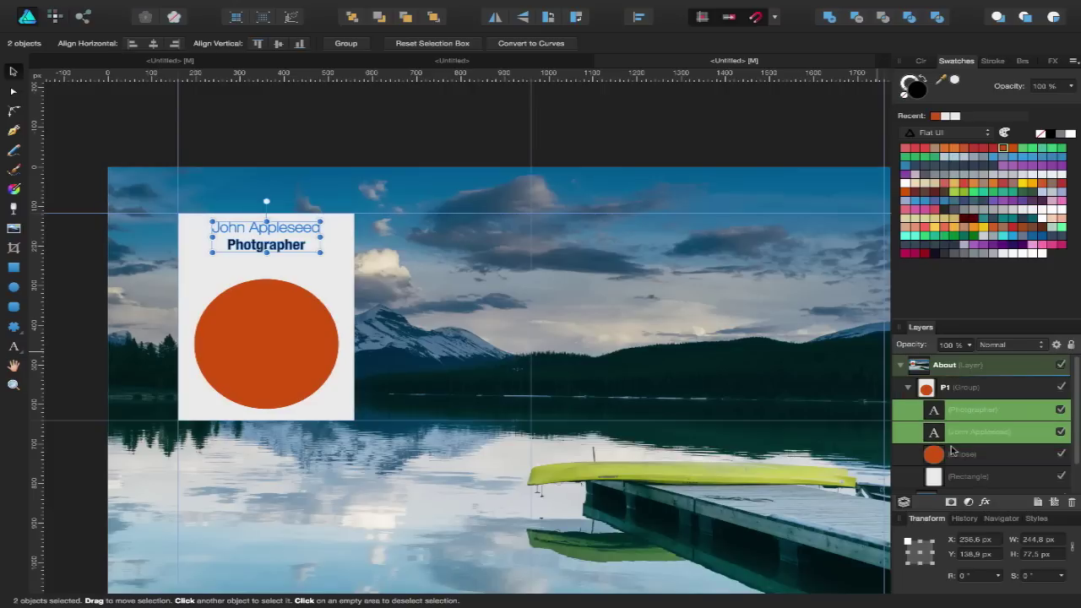
pyautogui.click(908, 389)
# - Duplicate the P1 card group twice in place
pyautogui.click(948, 388)
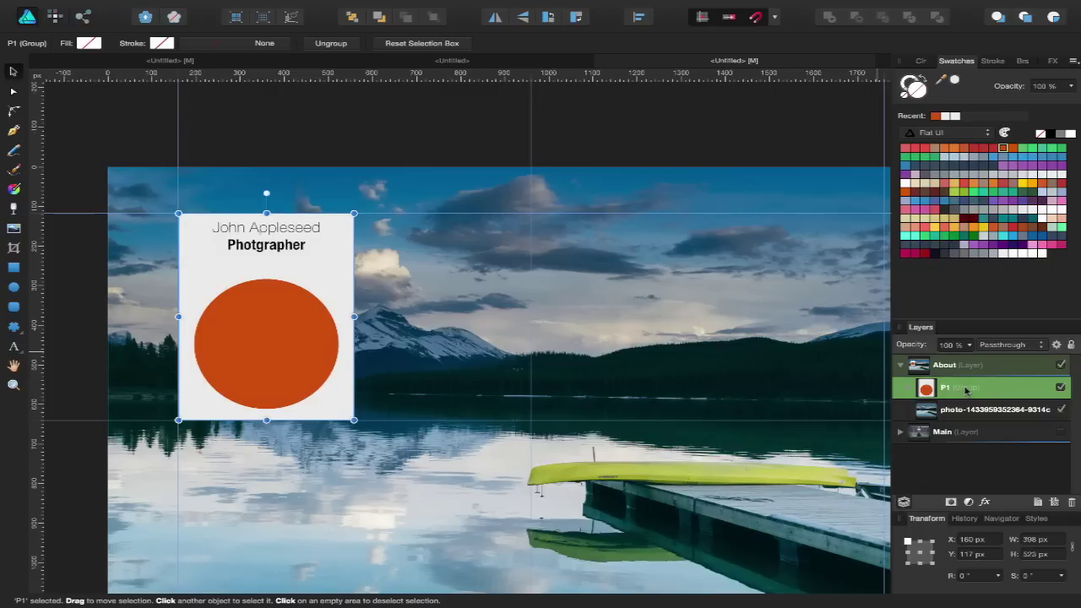
pyautogui.scroll(-3, 622, 405)
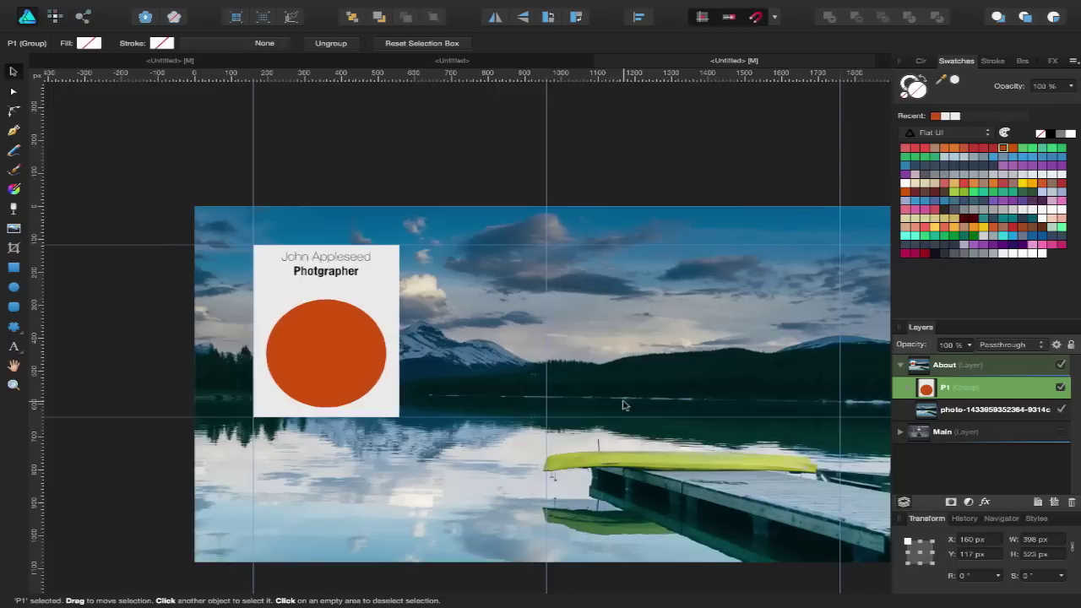
pyautogui.doubleClick(979, 389)
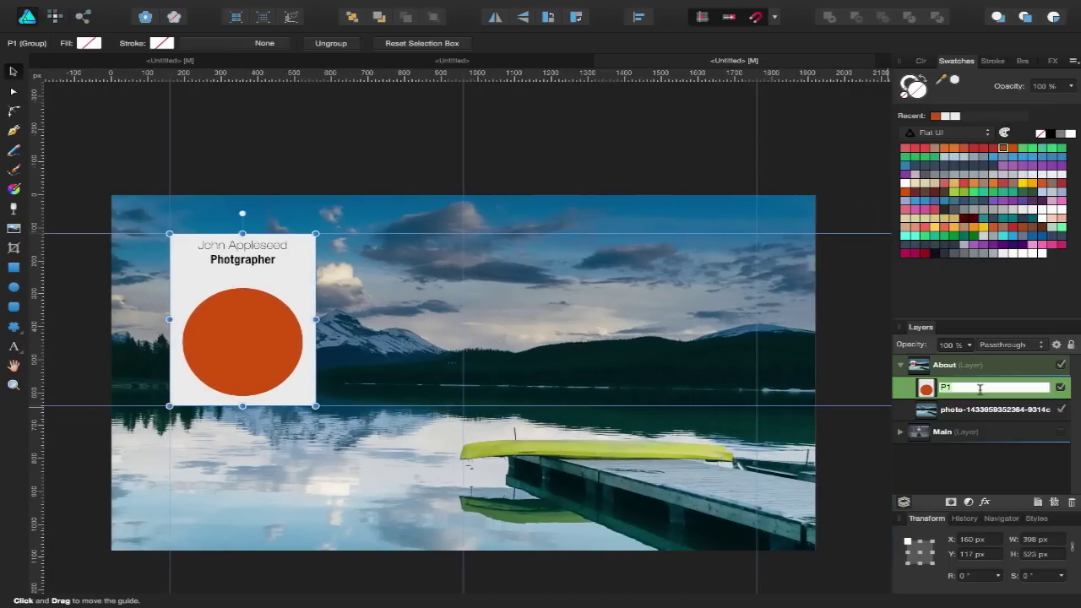
pyautogui.press('Return')
pyautogui.hotkey('ctrl', 'j')
pyautogui.hotkey('ctrl', 'j')
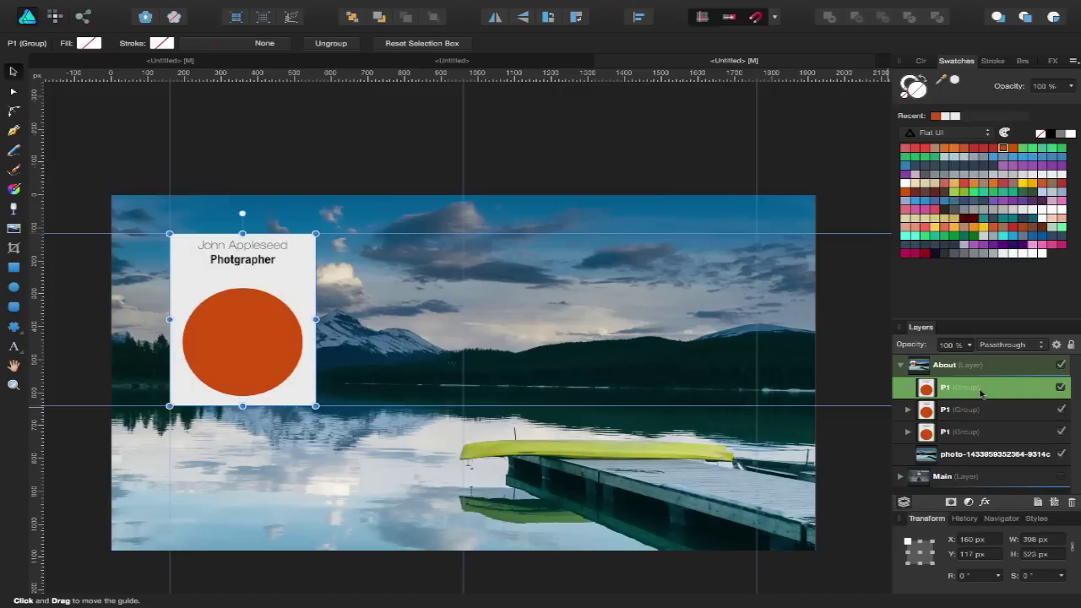
# - Rename the middle card group in the layer stack P2 and the uppermost one P3
pyautogui.click(946, 434)
pyautogui.doubleClick(949, 412)
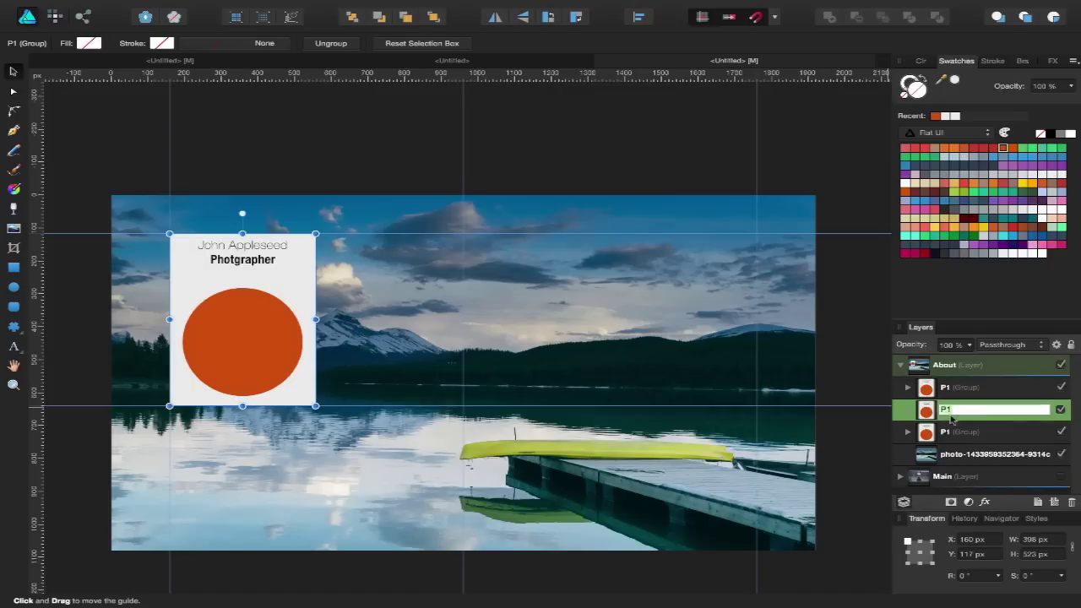
pyautogui.write('P2')
pyautogui.press('Return')
pyautogui.doubleClick(949, 388)
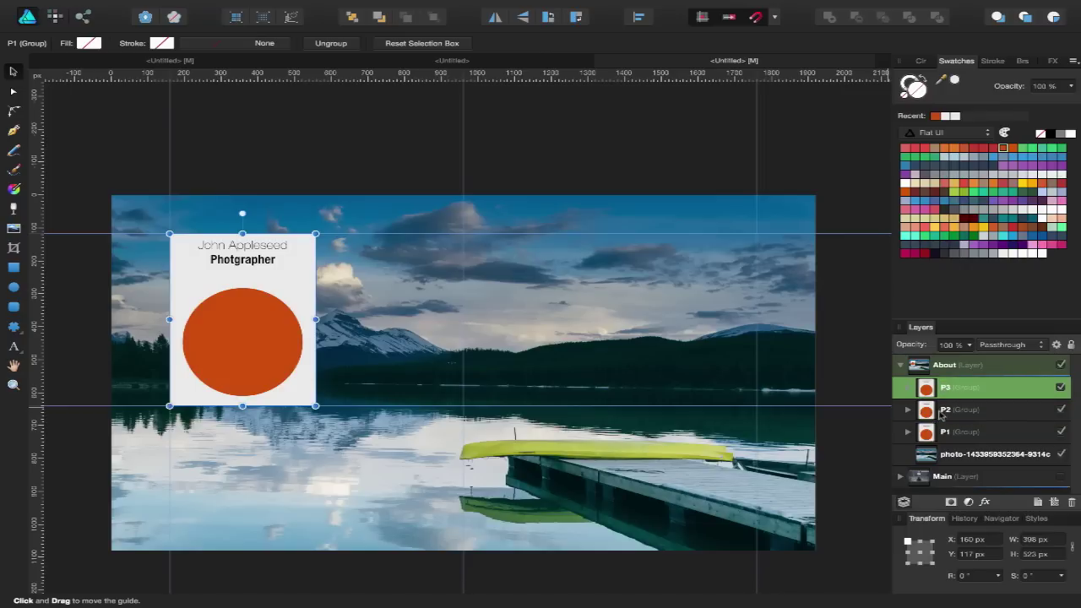
# - Move card P3 against the right vertical guide and card P2 onto the centre guide at X 761, Y 117 px, then deselect
pyautogui.click(964, 434)
pyautogui.click(965, 411)
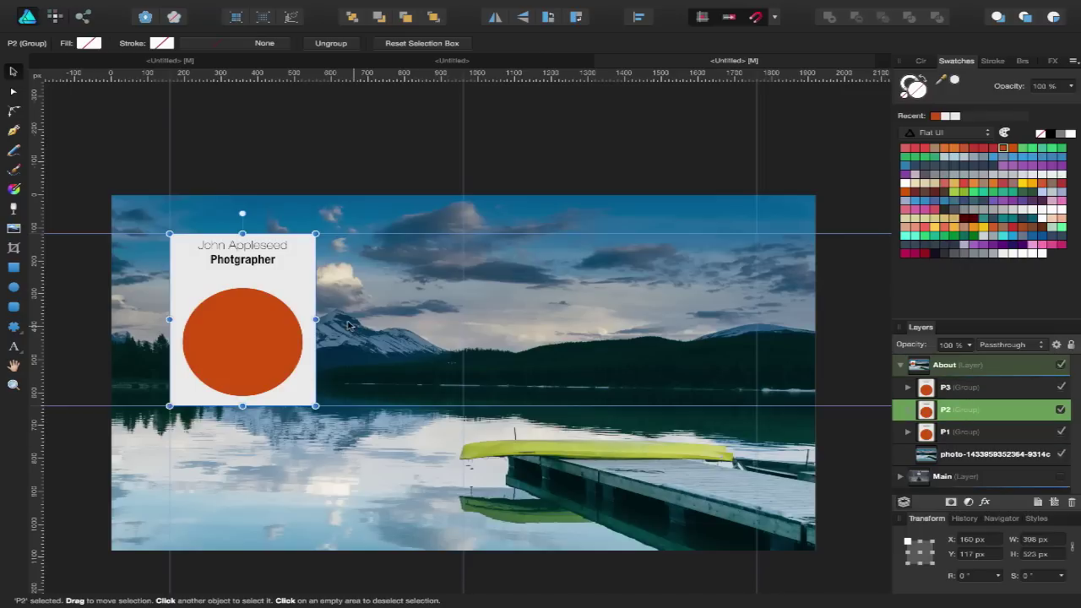
pyautogui.click(997, 391)
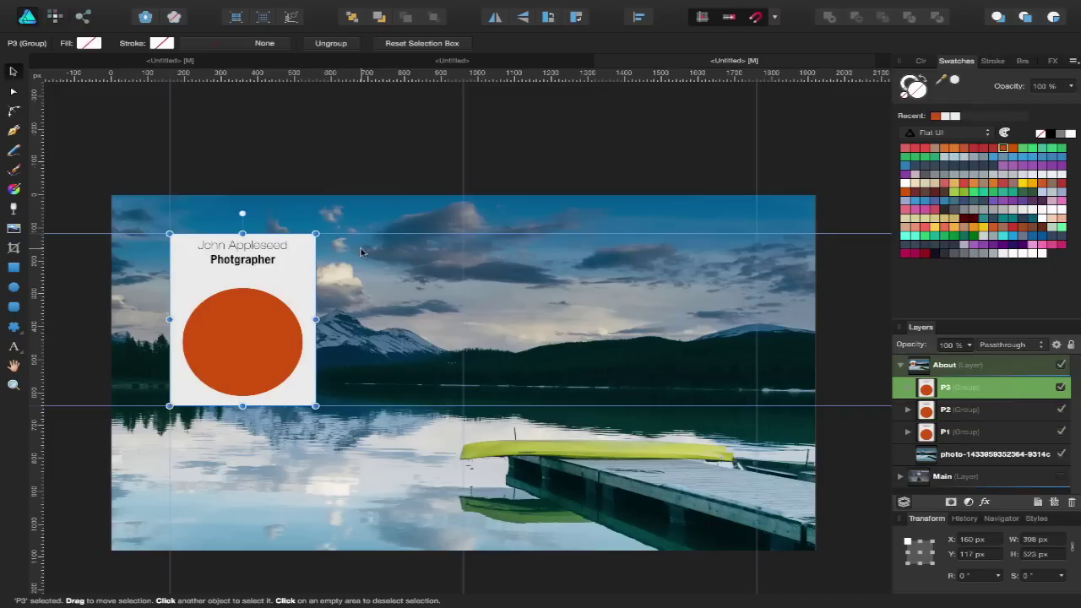
pyautogui.moveTo(295, 267); pyautogui.dragTo(736, 265)
pyautogui.press('Tab')
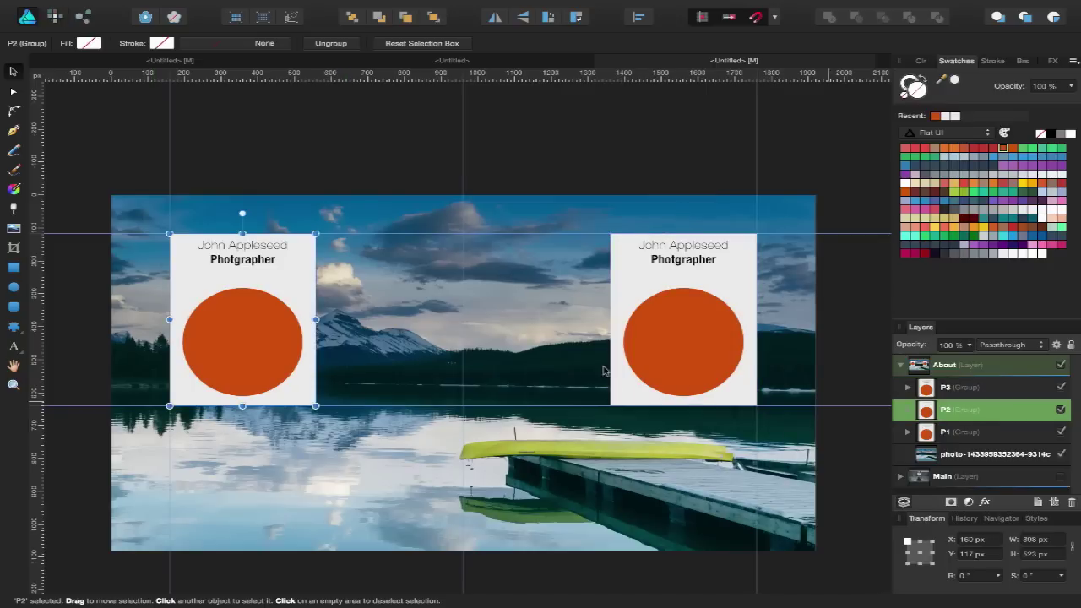
pyautogui.moveTo(290, 299); pyautogui.dragTo(504, 270)
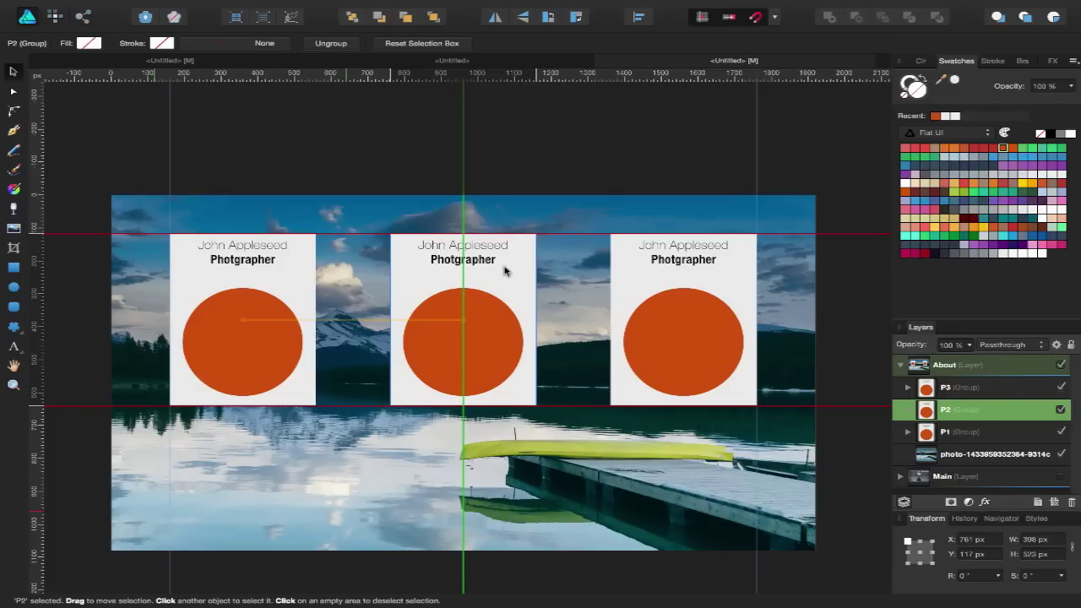
pyautogui.moveTo(504, 270); pyautogui.dragTo(504, 270)
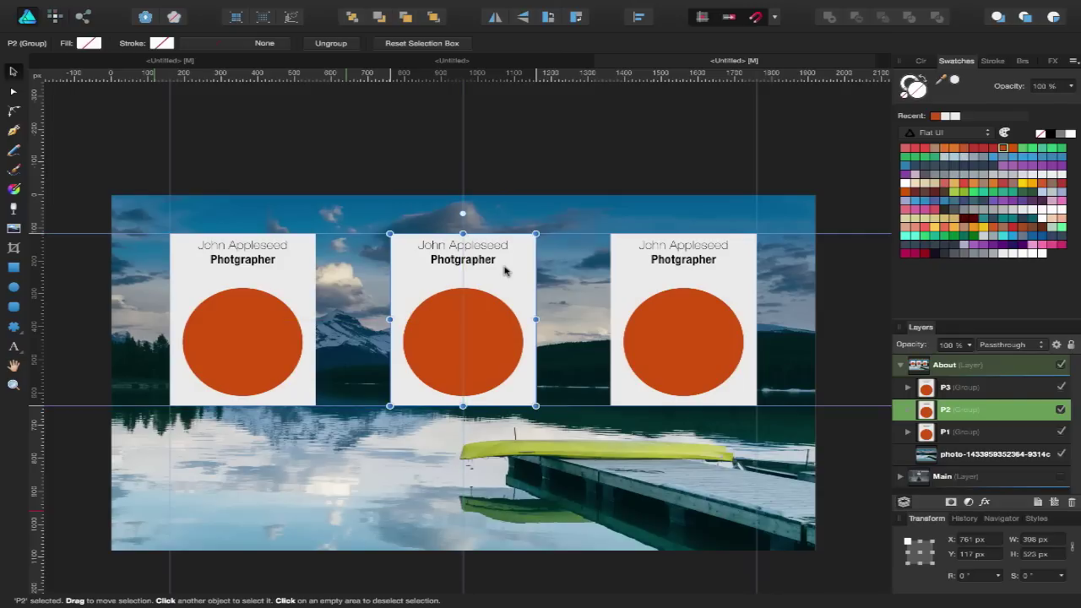
pyautogui.click(590, 185)
pyautogui.scroll(-2, 590, 188)
pyautogui.scroll(1, 591, 188)
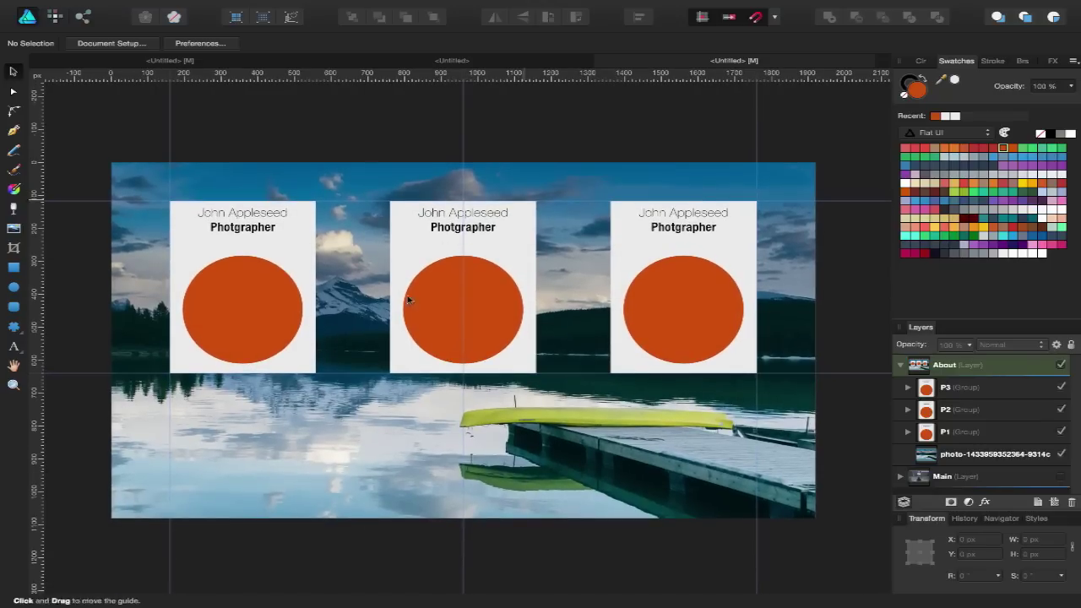
pyautogui.scroll(1, 411, 340)
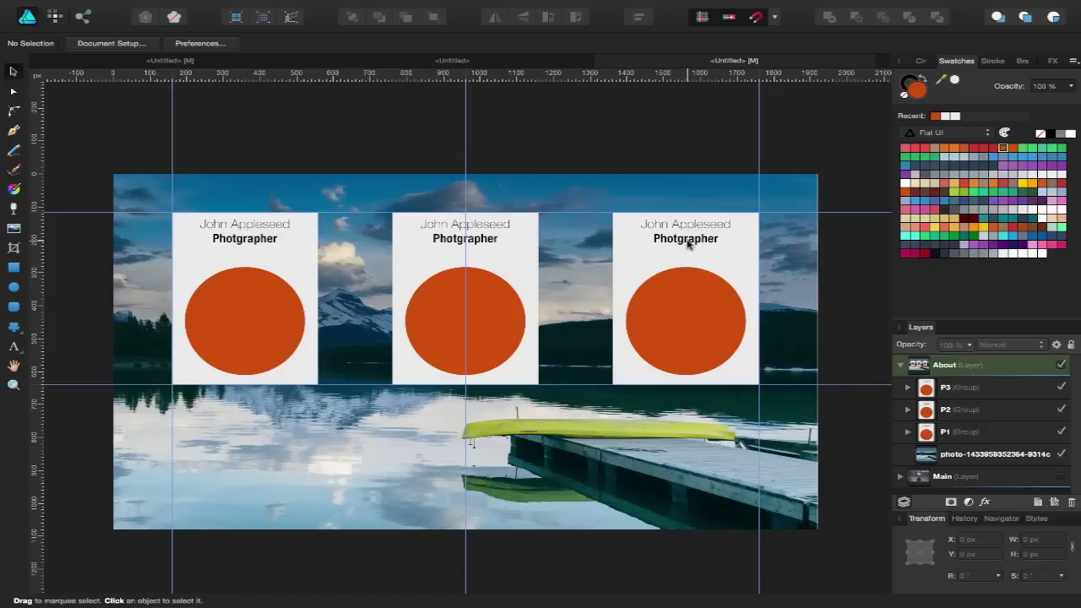
pyautogui.scroll(3, 688, 243)
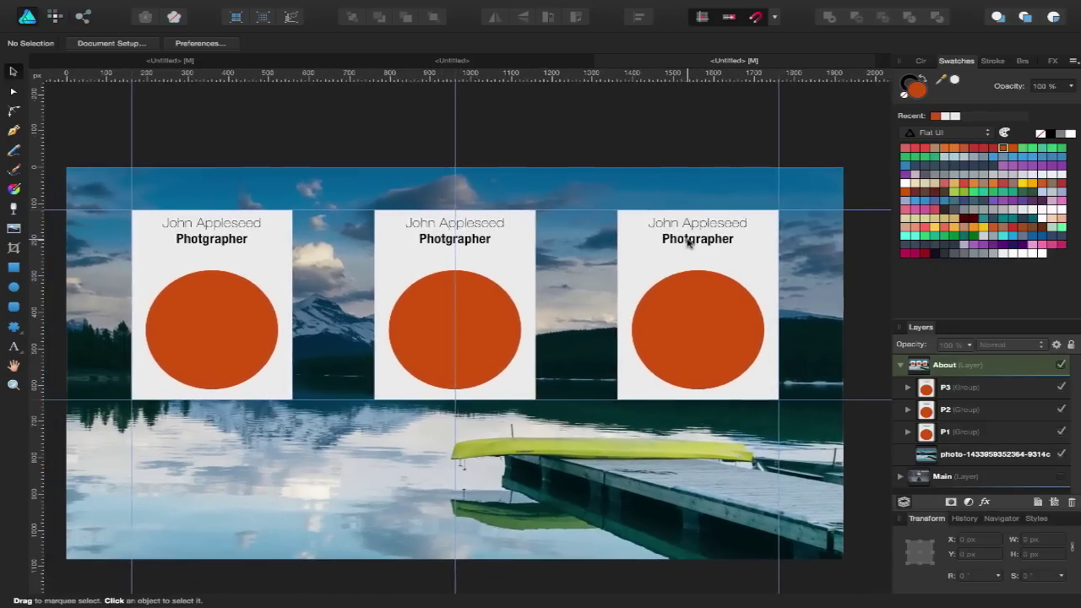
pyautogui.scroll(-1, 688, 242)
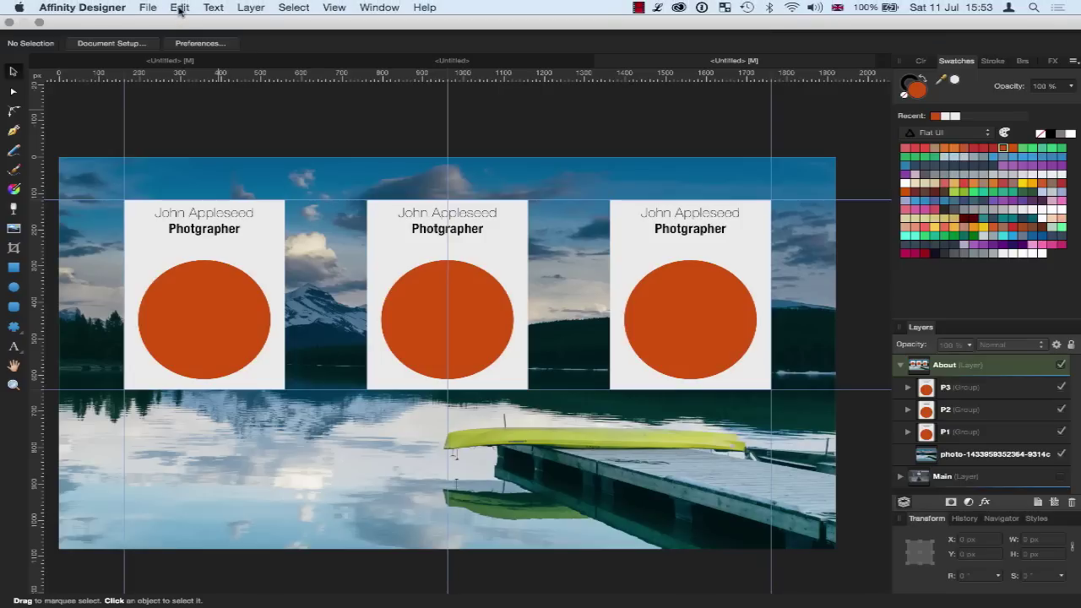
# - Open the document in Affinity Photo for editing and look over the Shutterstock portrait results
pyautogui.click(179, 9)
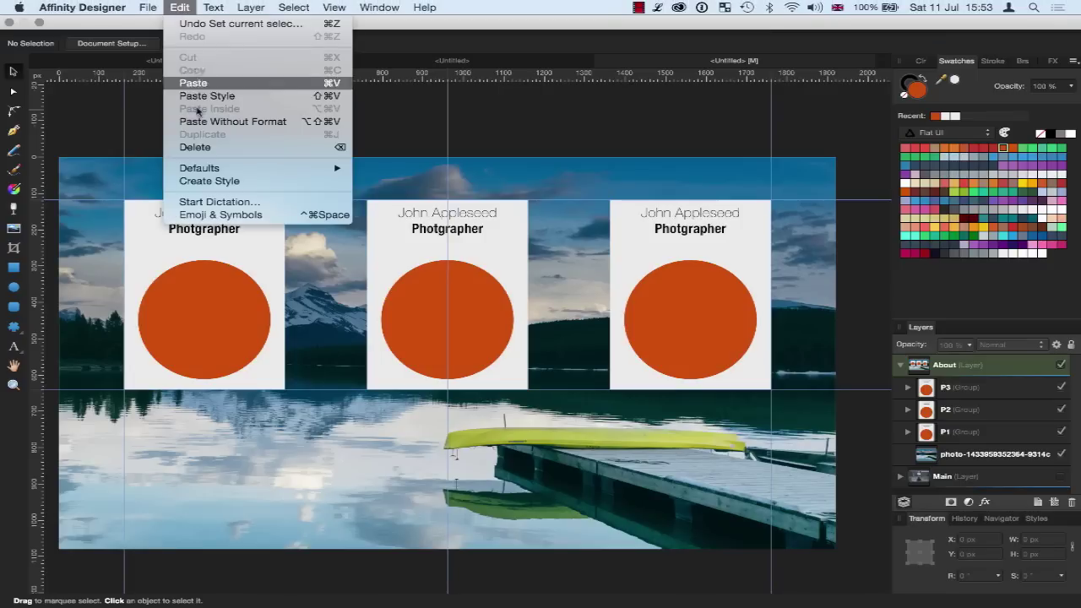
pyautogui.moveTo(145, 6)
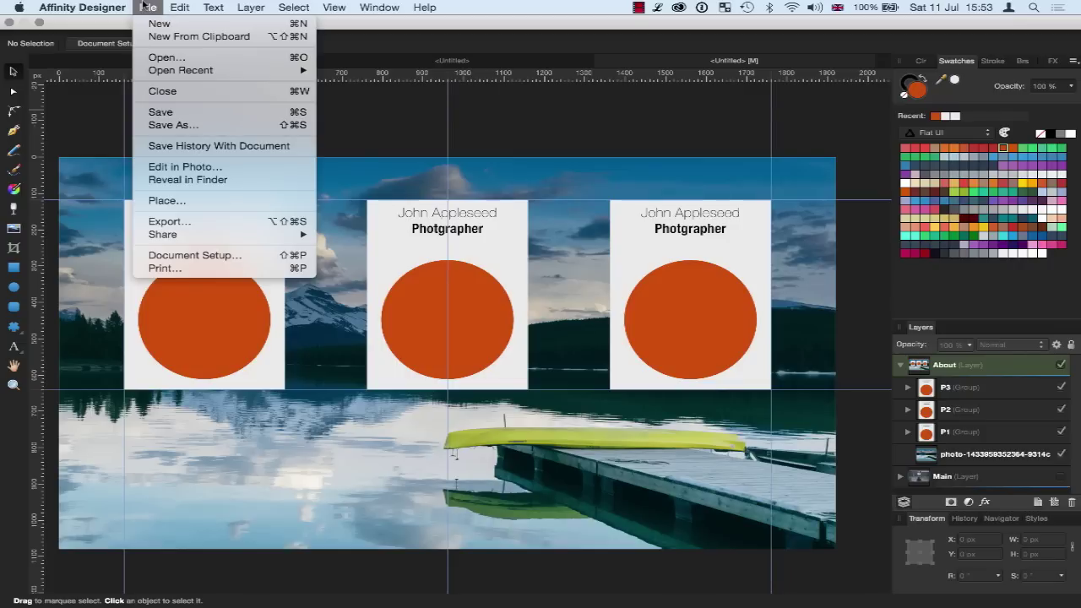
pyautogui.click(183, 167)
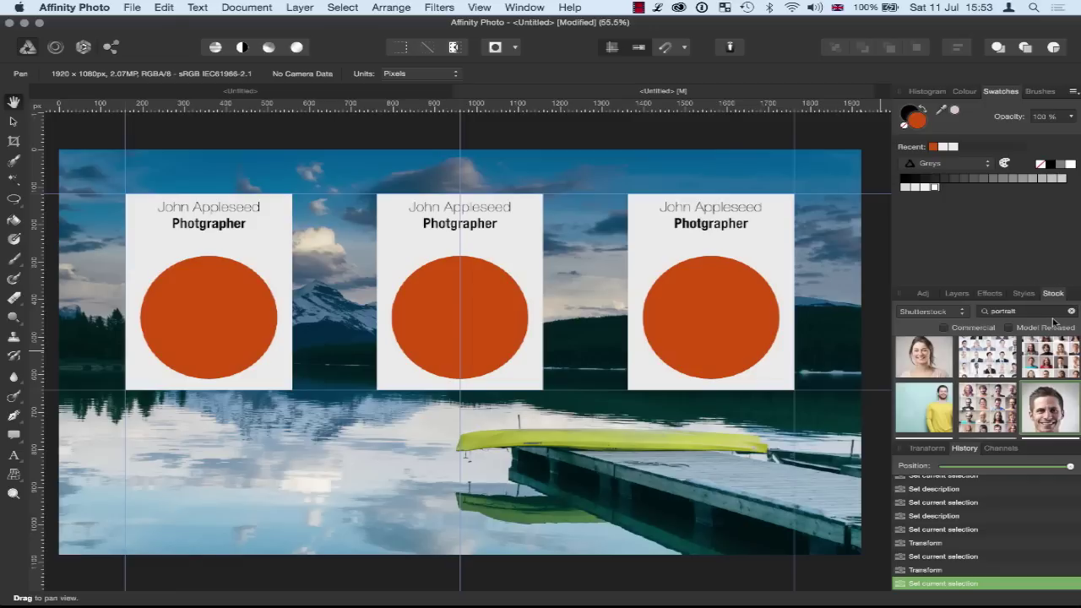
pyautogui.scroll(3, 987, 381)
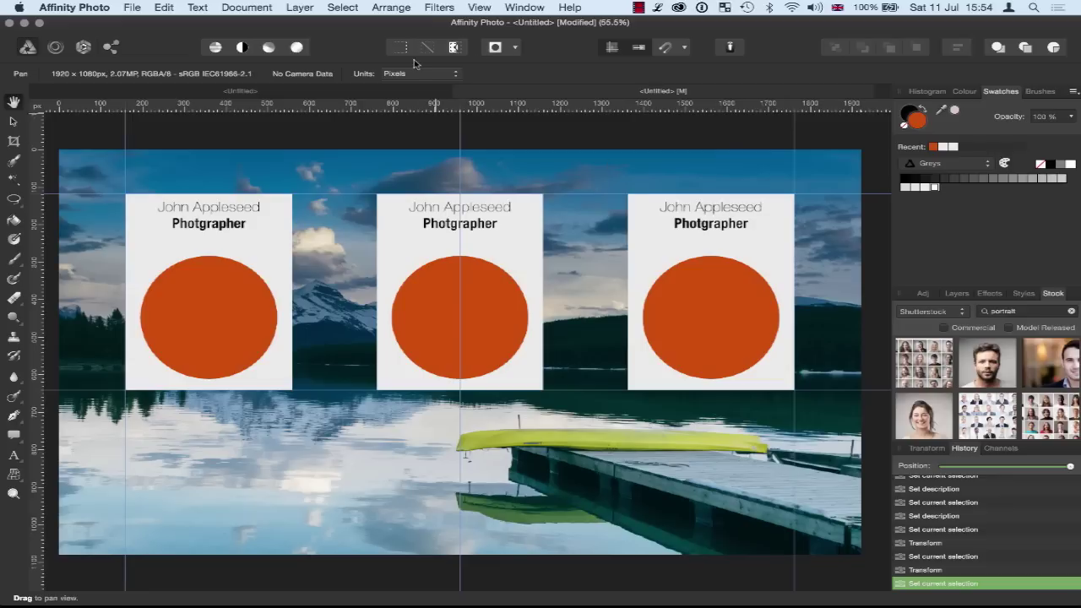
pyautogui.click(479, 6)
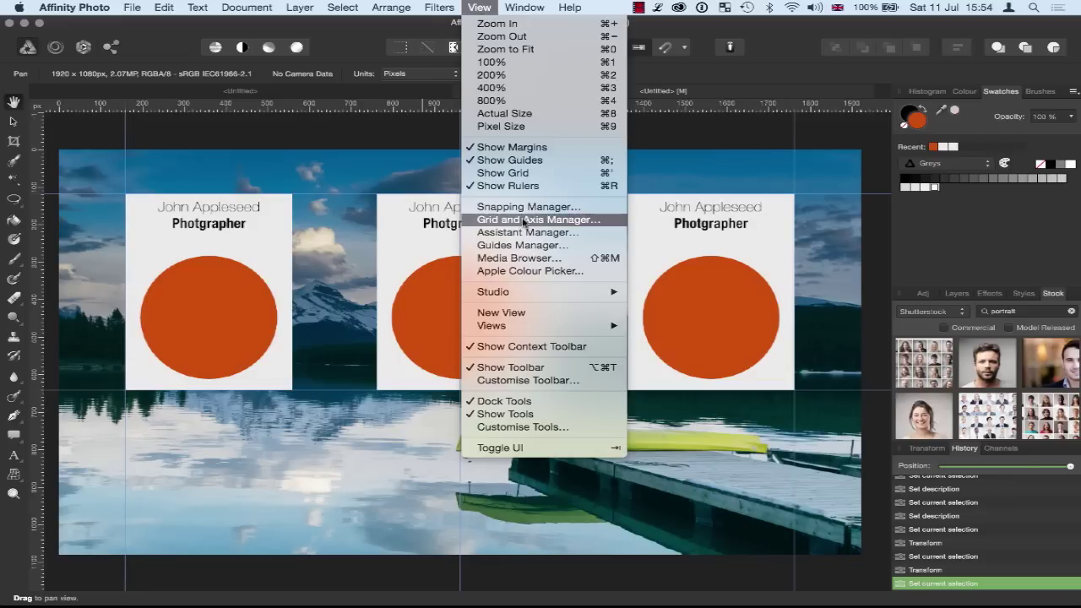
pyautogui.moveTo(541, 295)
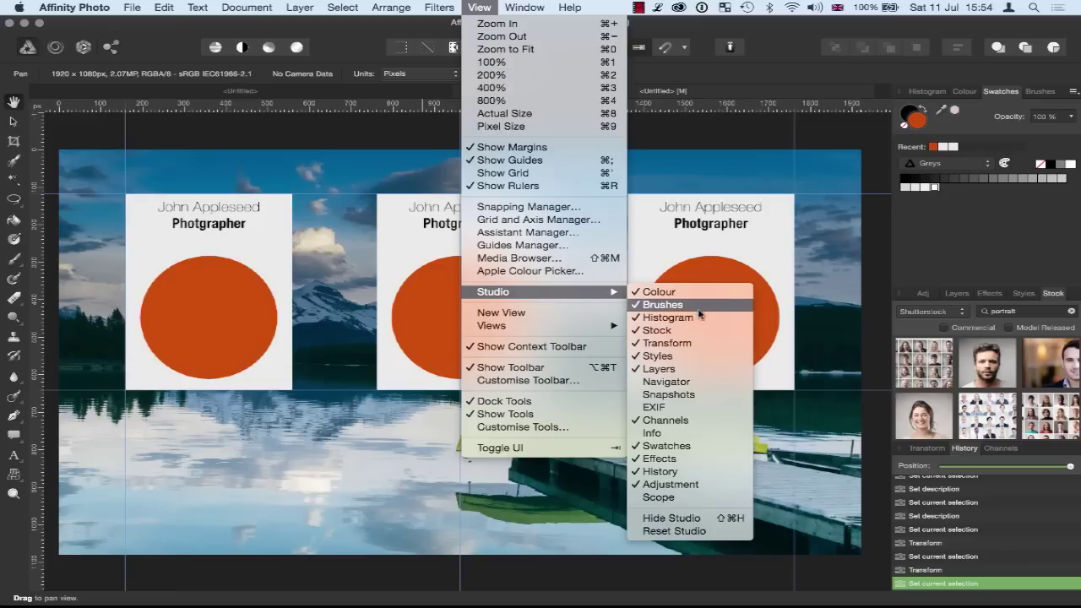
pyautogui.click(763, 130)
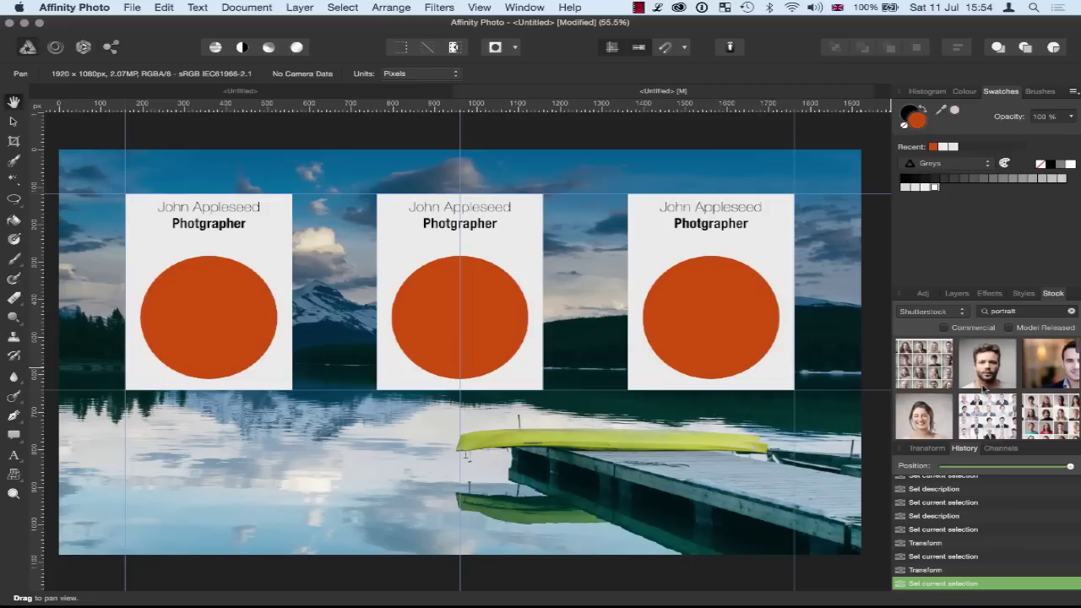
# - Place stock portraits of the bearded man, the woman and the smiling man over the cards' lower edges, and send the document back to Affinity Designer
pyautogui.moveTo(995, 363); pyautogui.dragTo(203, 431)
pyautogui.moveTo(922, 412); pyautogui.dragTo(520, 427)
pyautogui.scroll(-2, 975, 395)
pyautogui.scroll(-2, 974, 397)
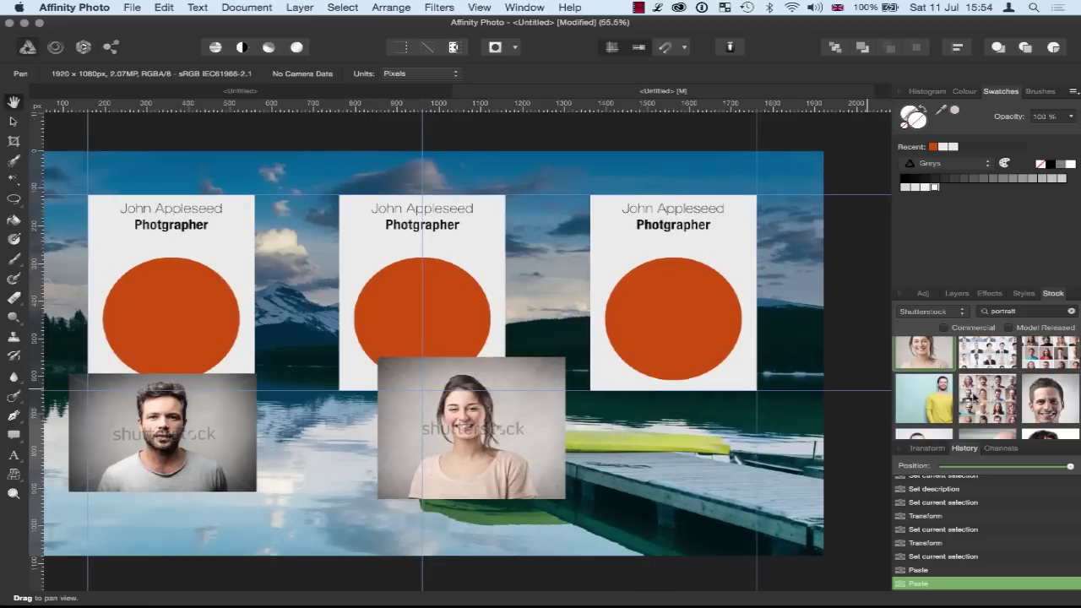
pyautogui.scroll(-2, 1057, 404)
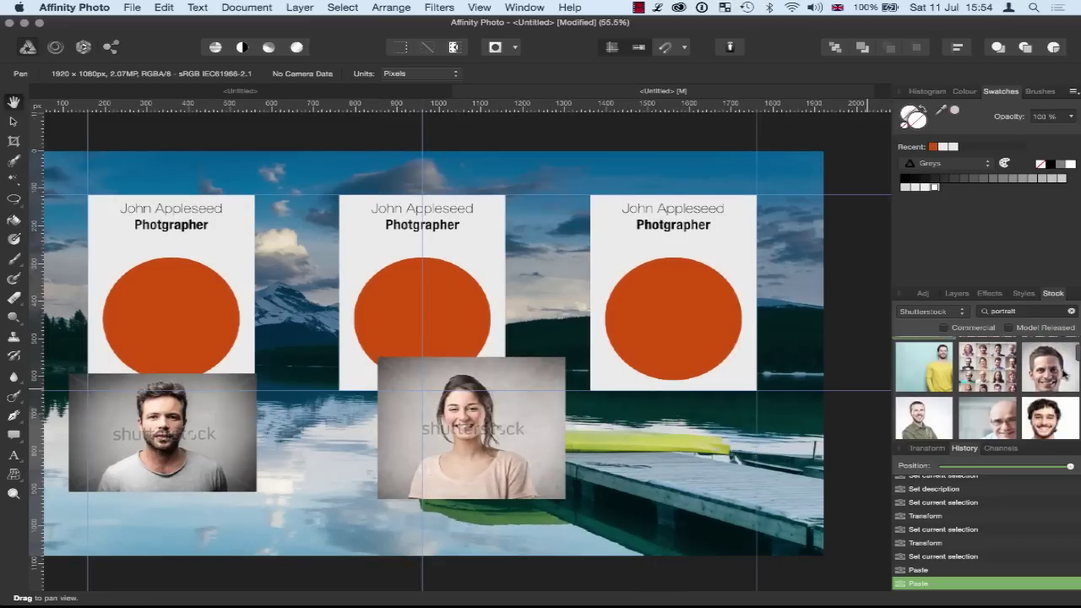
pyautogui.moveTo(1062, 371); pyautogui.dragTo(676, 437)
pyautogui.hscroll(-2, 676, 438)
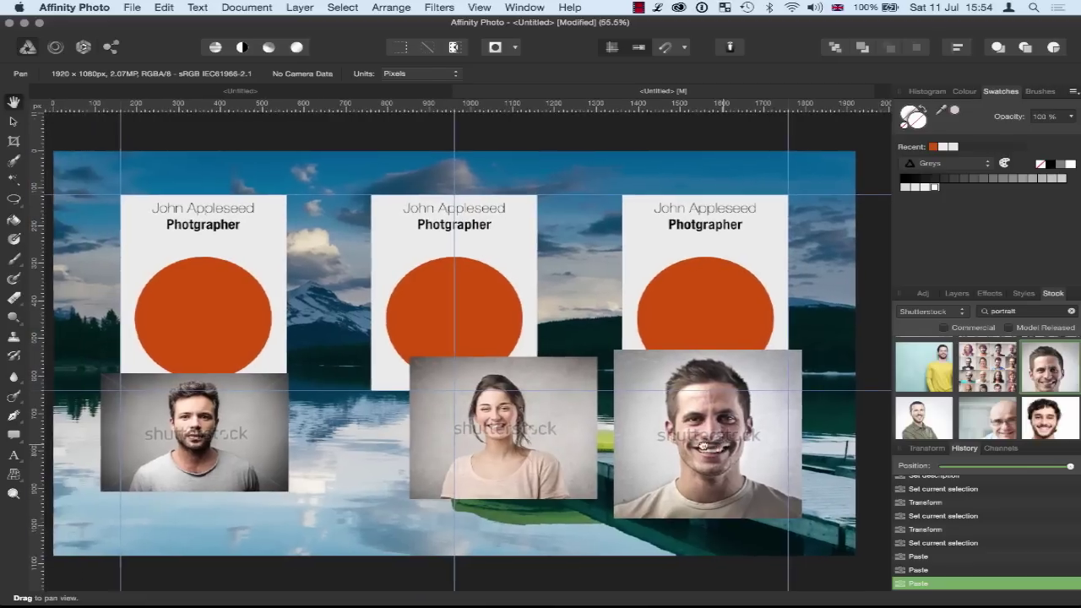
pyautogui.hscroll(2, 701, 443)
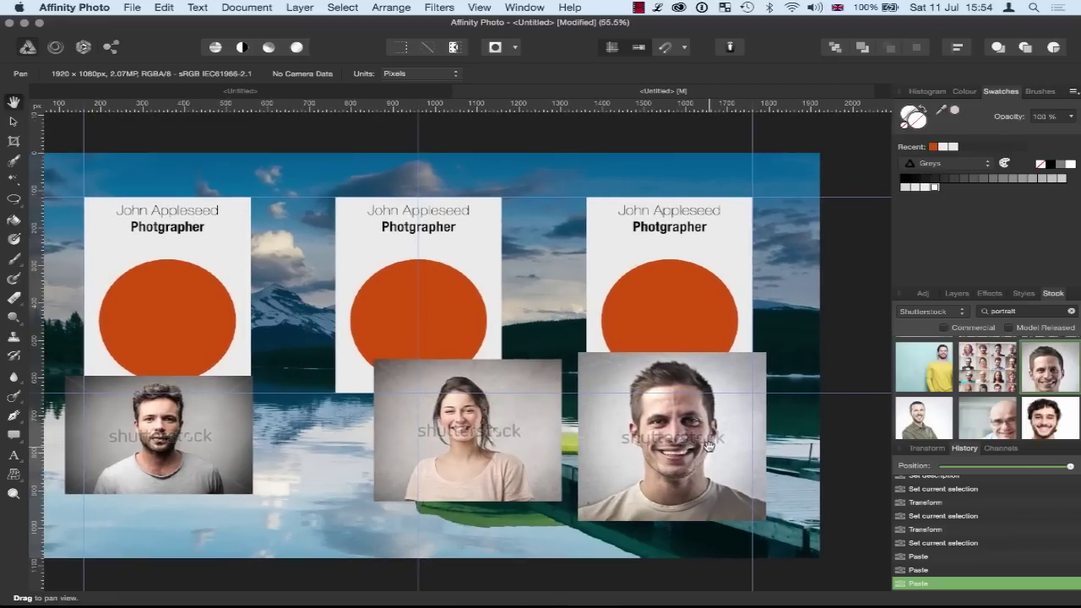
pyautogui.click(132, 7)
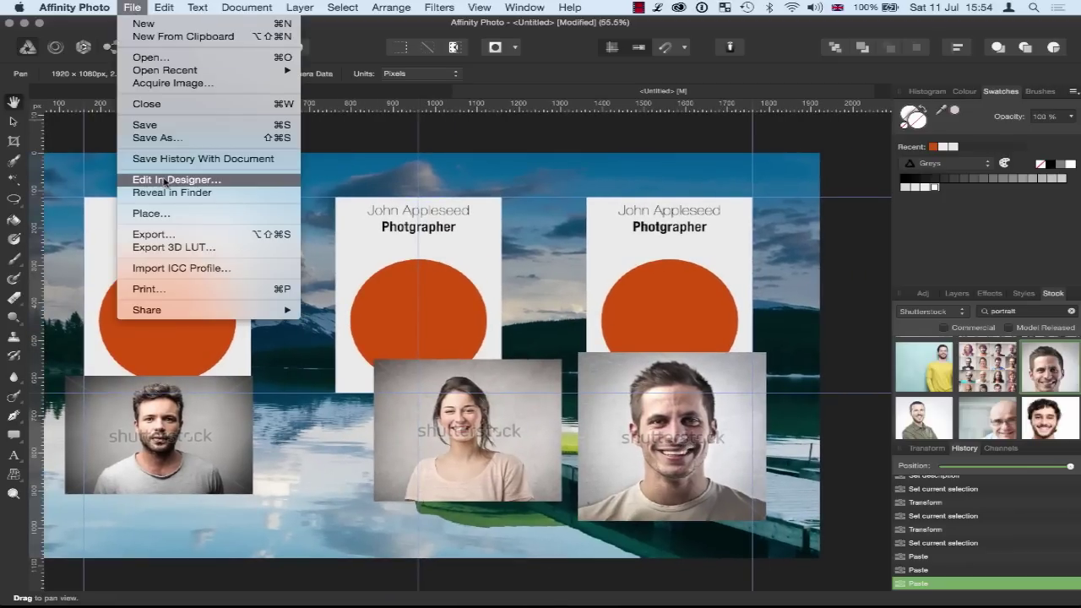
pyautogui.click(164, 182)
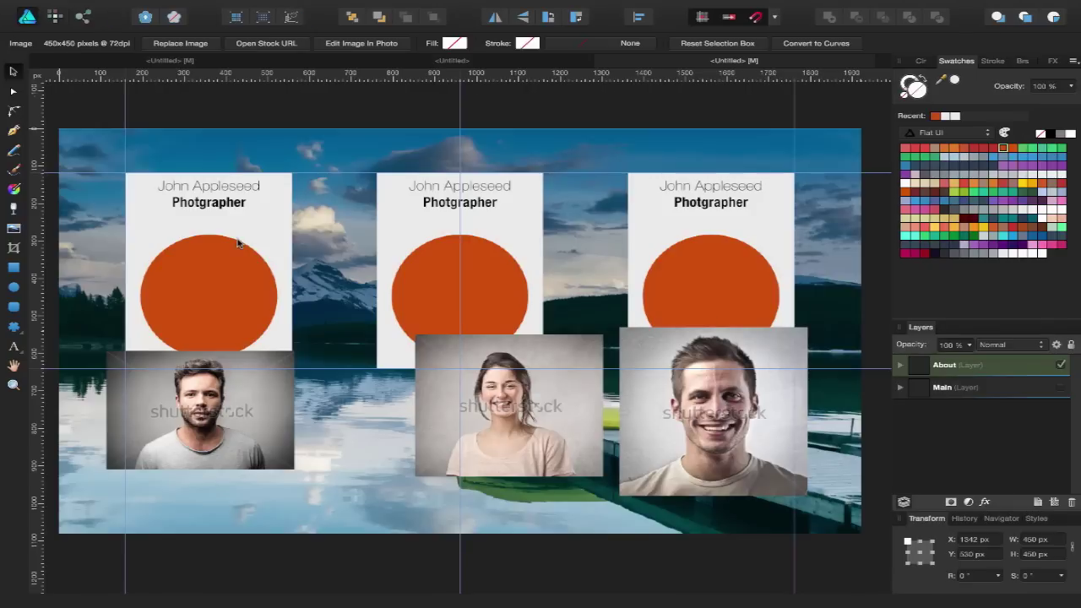
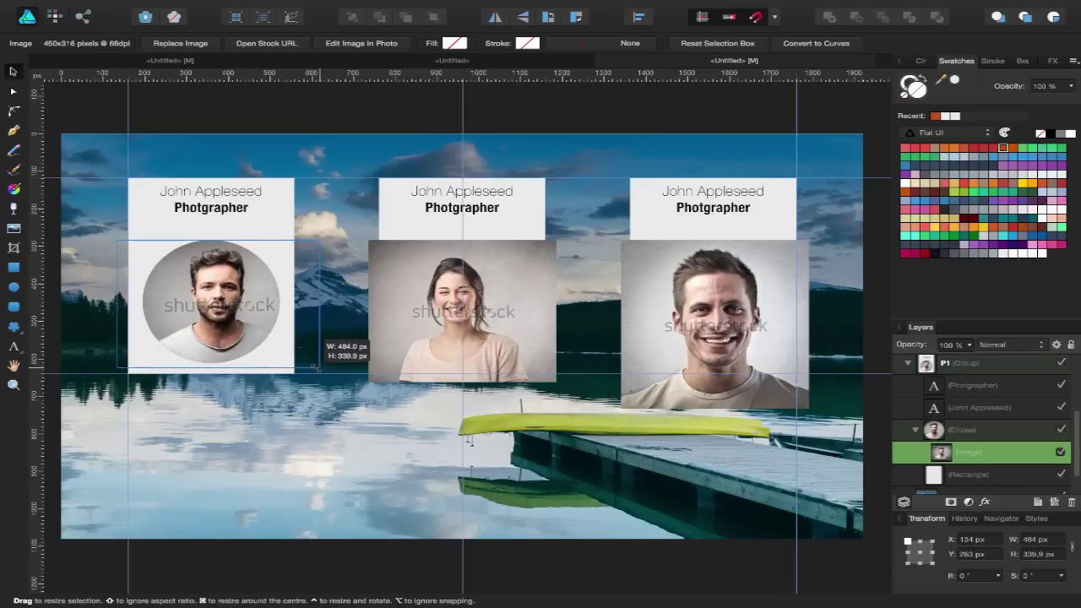
# - Centre the bearded man's portrait inside the P1 ellipse at X 117 px and collapse the P1 group
pyautogui.moveTo(214, 332); pyautogui.dragTo(213, 337)
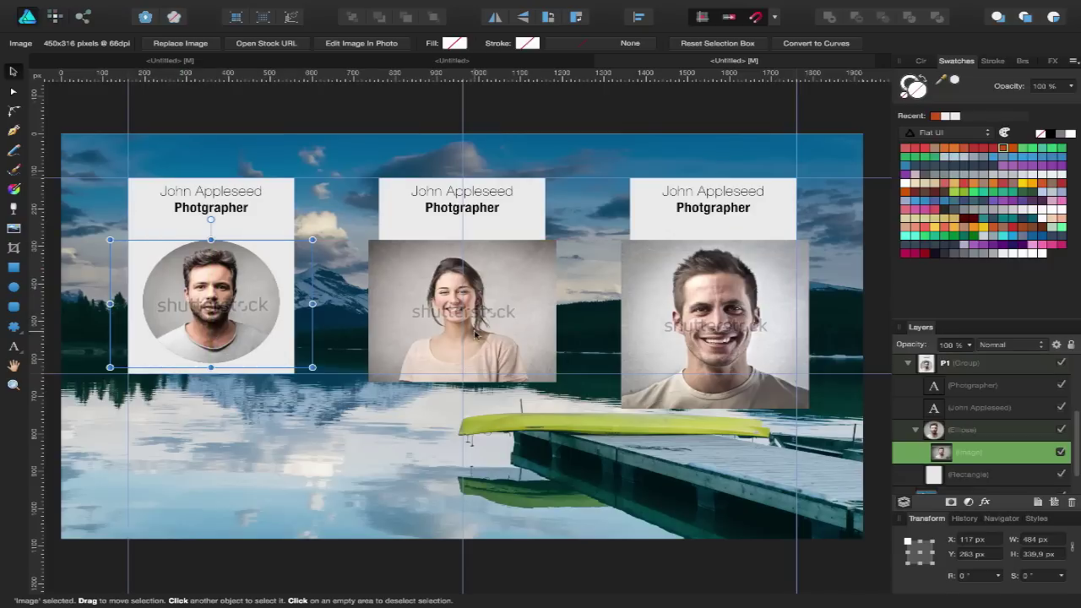
pyautogui.click(909, 363)
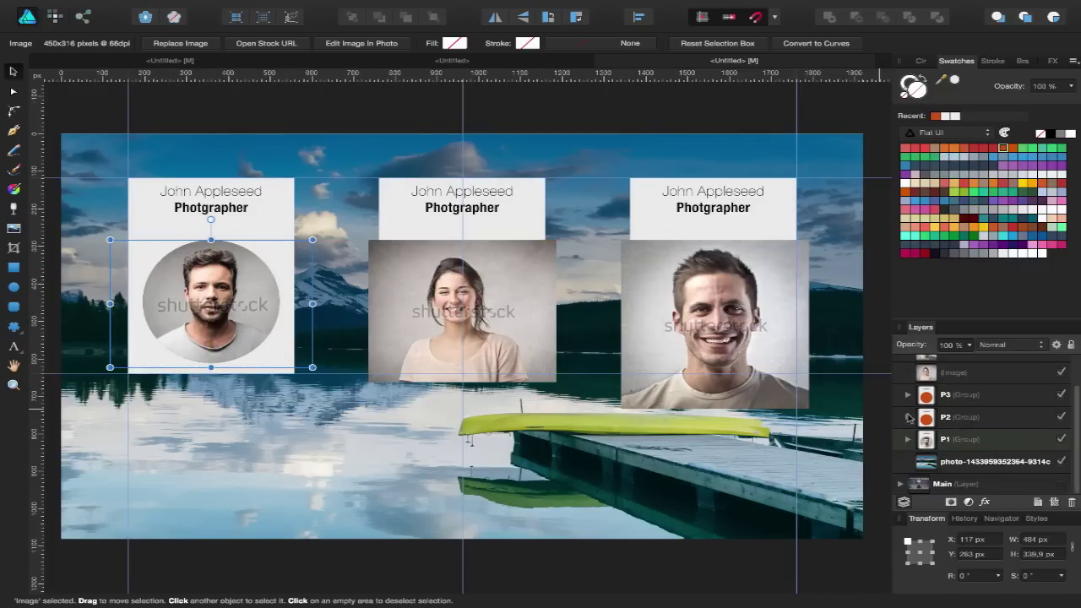
# - Clip the woman's portrait into the P2 card's ellipse, centre her face at X 752, Y 261 px, and collapse the group
pyautogui.click(907, 418)
pyautogui.click(958, 417)
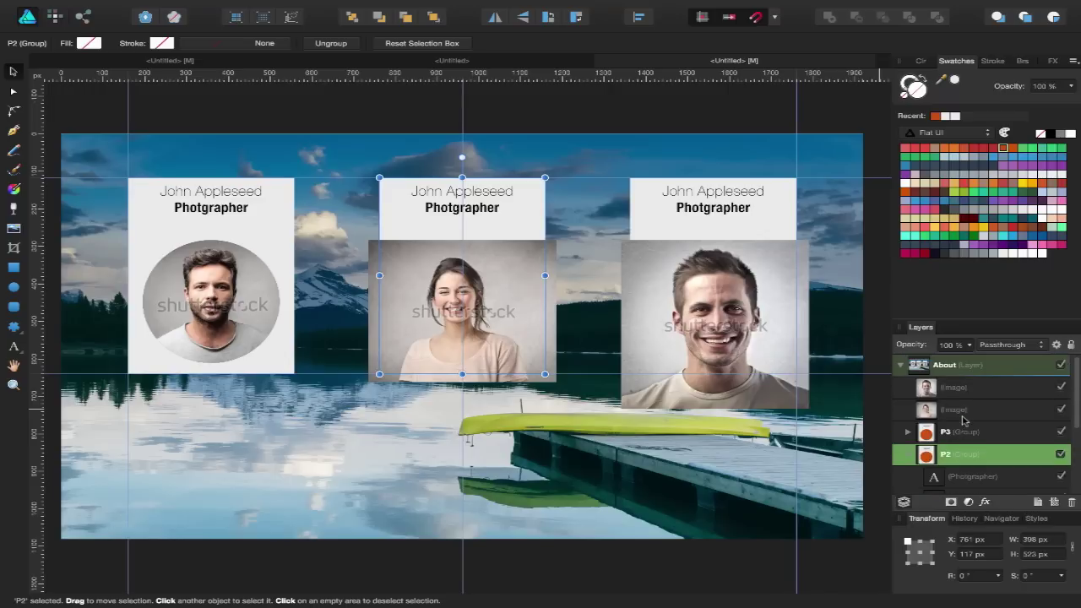
pyautogui.click(962, 411)
pyautogui.scroll(-1, 965, 412)
pyautogui.moveTo(971, 391); pyautogui.dragTo(993, 470)
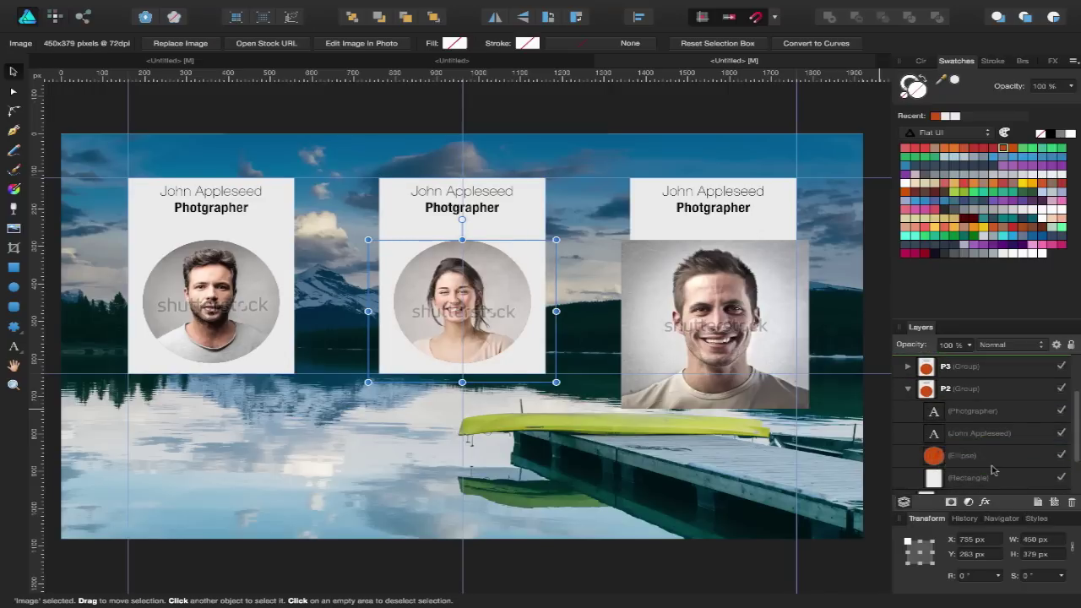
pyautogui.moveTo(494, 295); pyautogui.dragTo(500, 290)
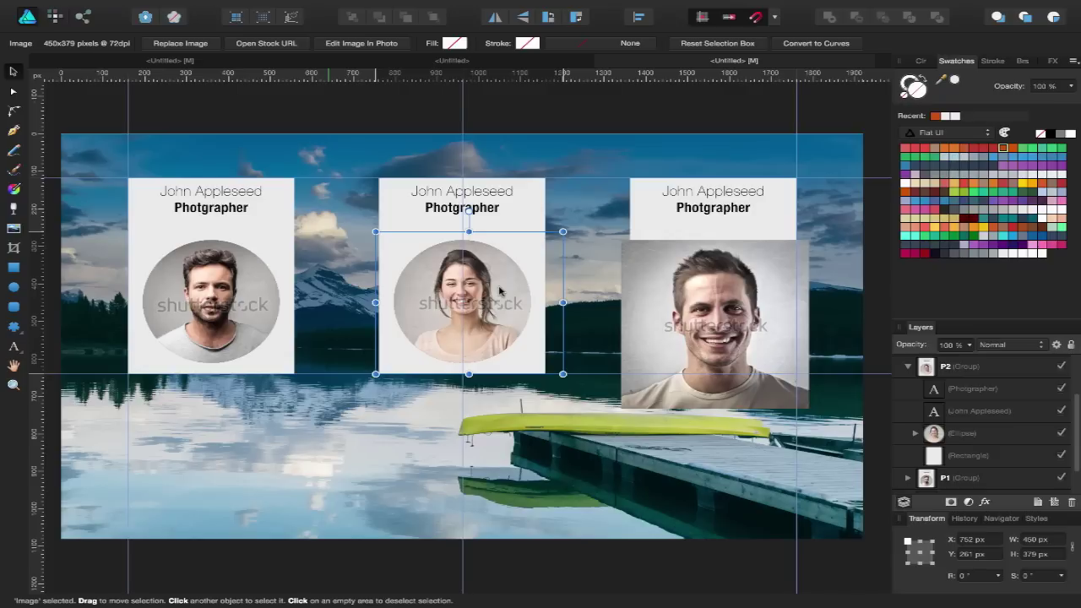
pyautogui.click(909, 367)
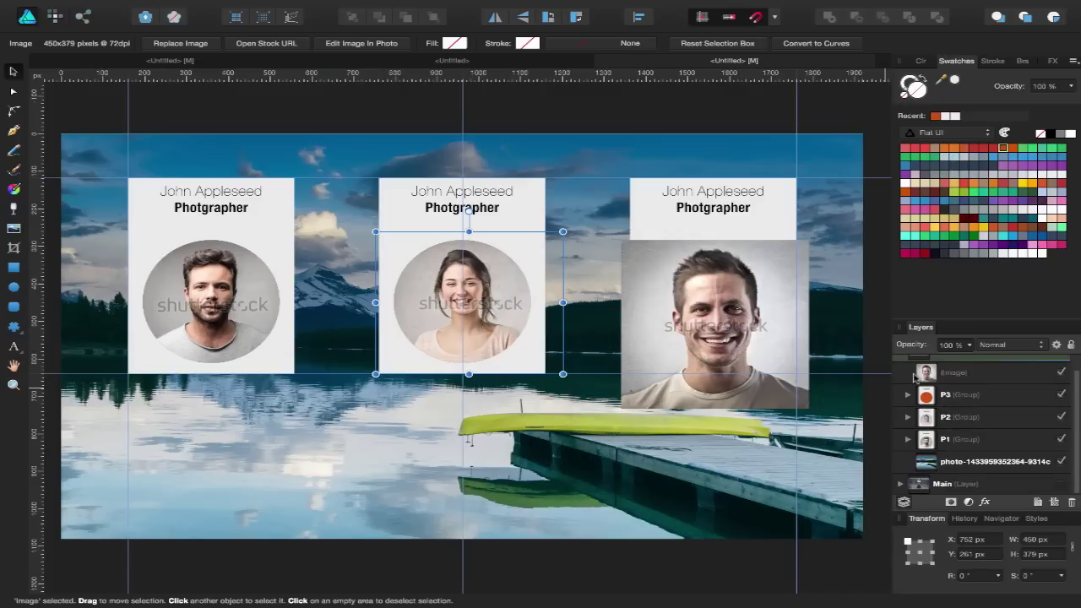
# - Expand the P3 group and clip the smiling man's portrait into its ellipse
pyautogui.click(949, 373)
pyautogui.click(909, 395)
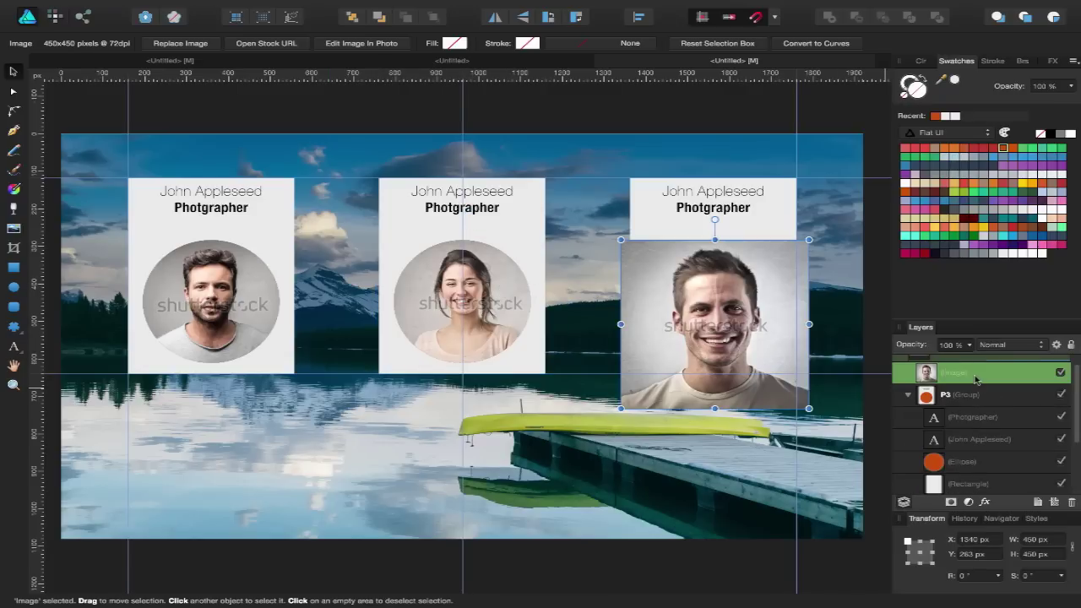
pyautogui.moveTo(980, 462); pyautogui.dragTo(997, 477)
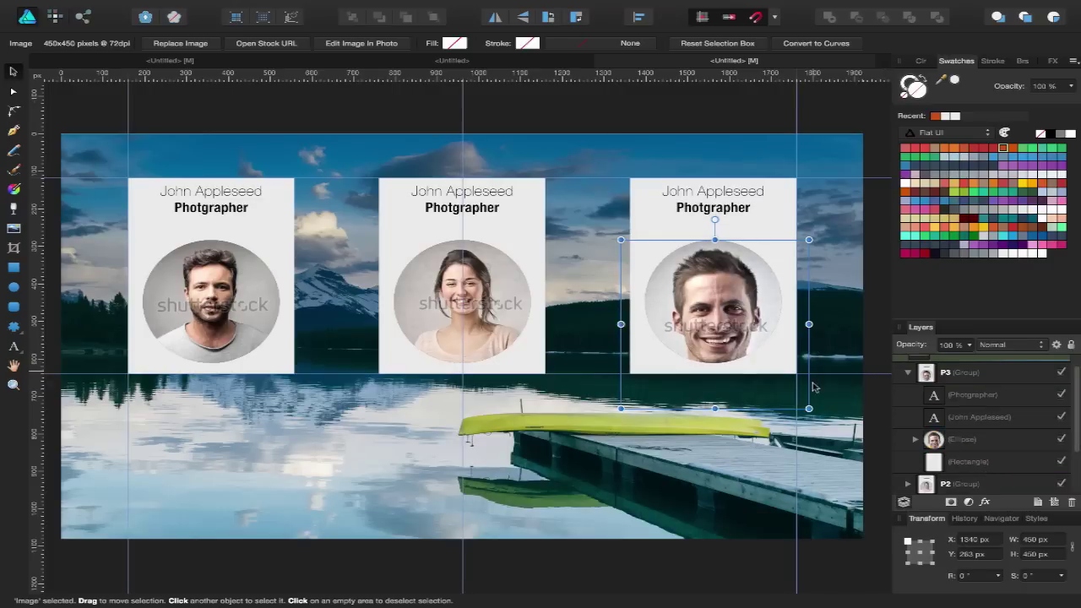
# - Scale the P3 portrait down to 382 x 382 px, centre it in the ellipse at X 1370 px, and deselect
pyautogui.moveTo(810, 409); pyautogui.dragTo(784, 382)
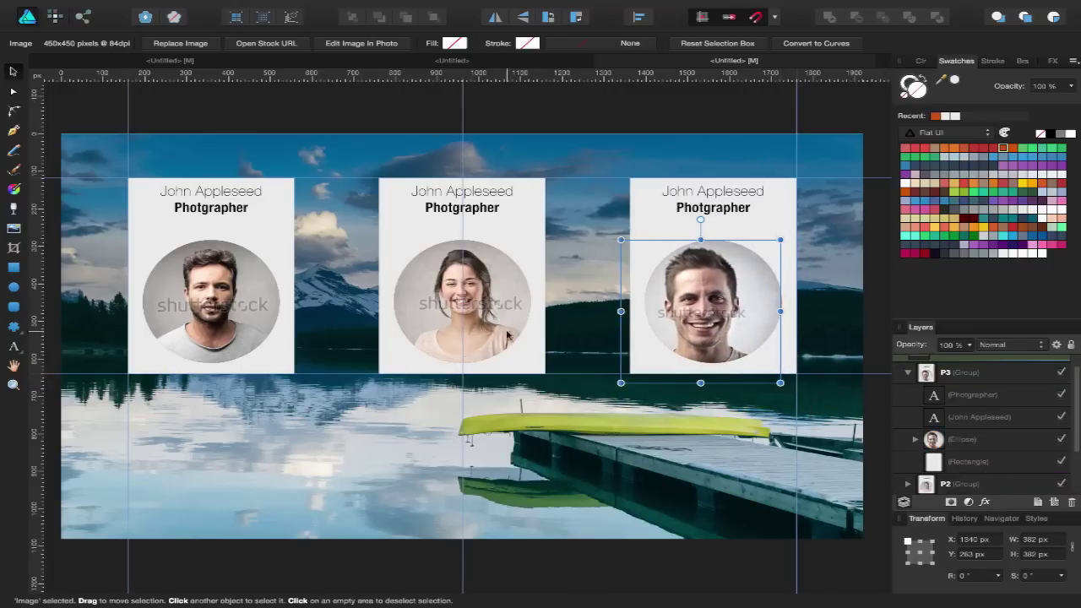
pyautogui.moveTo(731, 339)
pyautogui.mouseDown()
pyautogui.moveTo(760, 338)
pyautogui.moveTo(738, 341)
pyautogui.mouseUp()
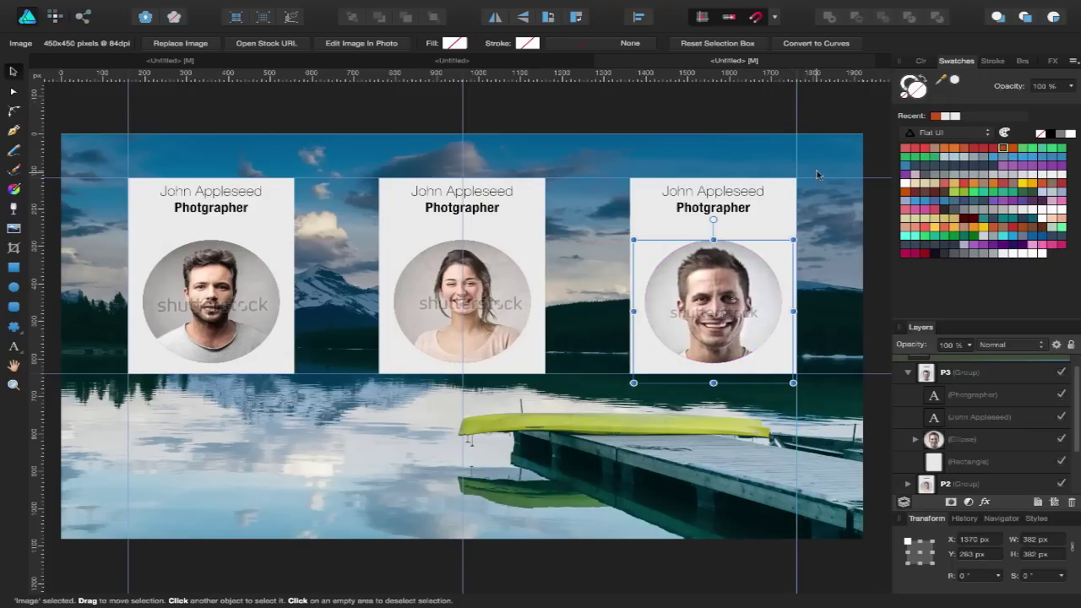
pyautogui.press('Escape')
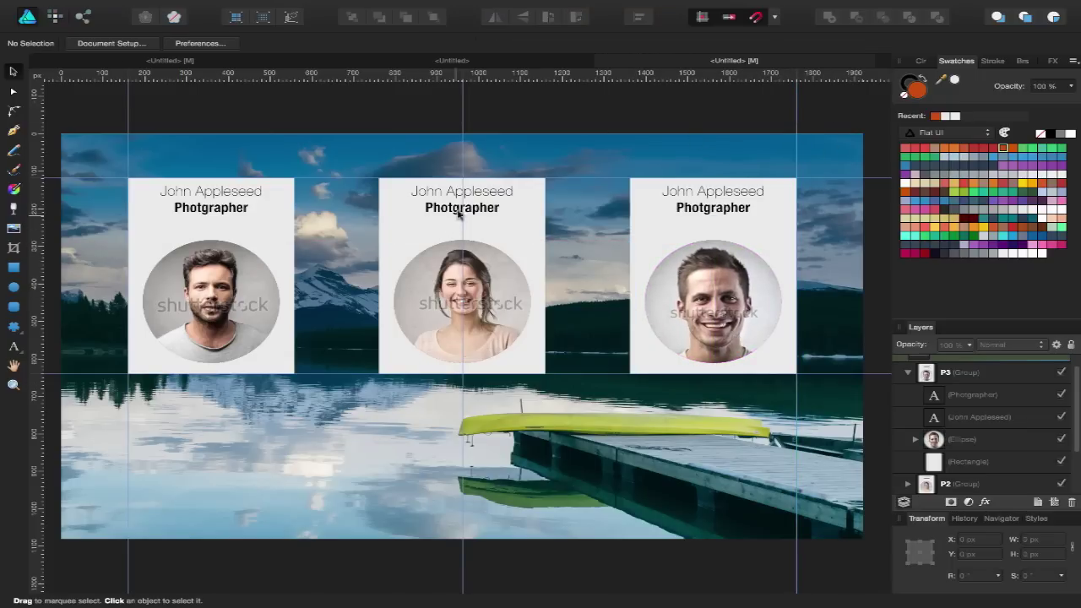
# - Replace the first name on the middle card with a woman's first name and set the job title to "Editor & Cheif"
pyautogui.click(429, 193)
pyautogui.doubleClick(429, 192)
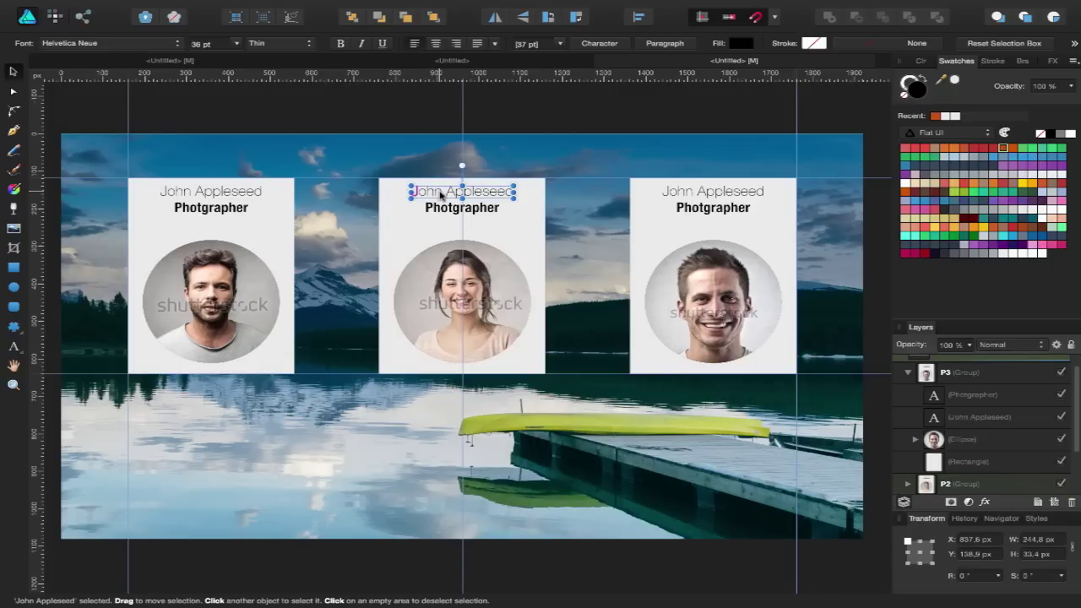
pyautogui.doubleClick(440, 192)
pyautogui.doubleClick(426, 192)
pyautogui.write('Sarah')
pyautogui.doubleClick(462, 207)
pyautogui.write('Editor & Cheif')
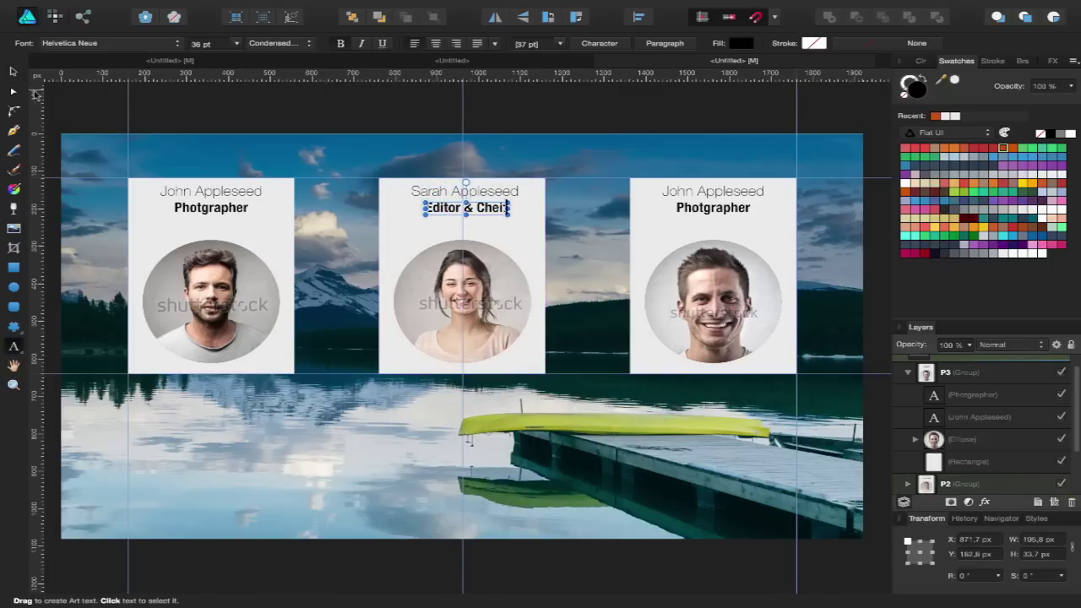
pyautogui.press('Escape')
# - Replace the first name on the P3 card with a different man's first name and set the job title to "Designer"
pyautogui.doubleClick(692, 193)
pyautogui.doubleClick(680, 192)
pyautogui.write('Mike')
pyautogui.doubleClick(695, 207)
pyautogui.write('Desi')
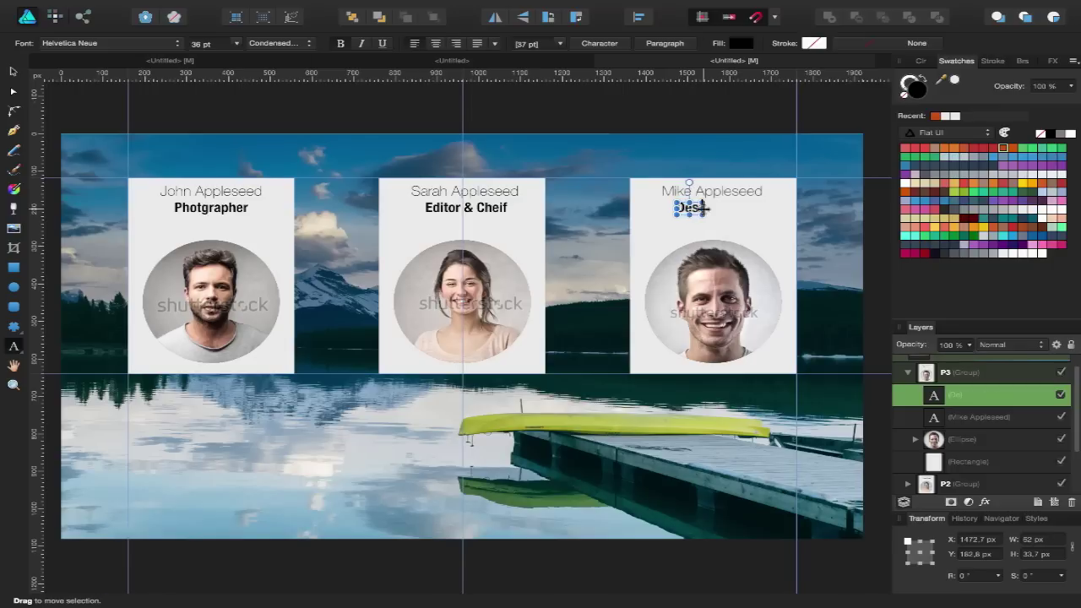
pyautogui.write('gner')
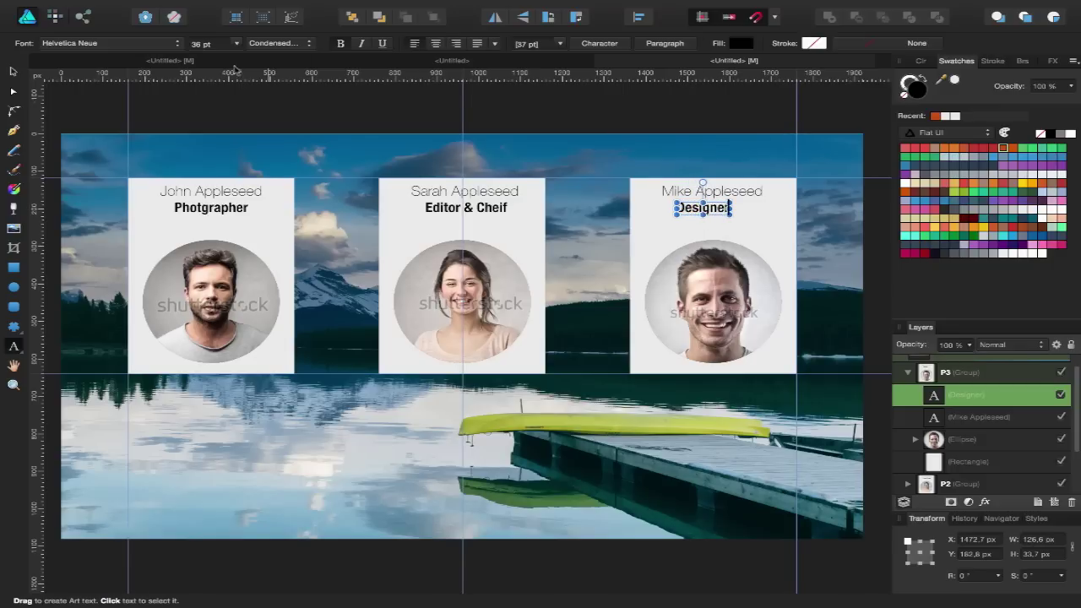
pyautogui.click(13, 70)
# - Centre the Designer title beneath the name on the P3 card at X 1495.7 px
pyautogui.click(408, 138)
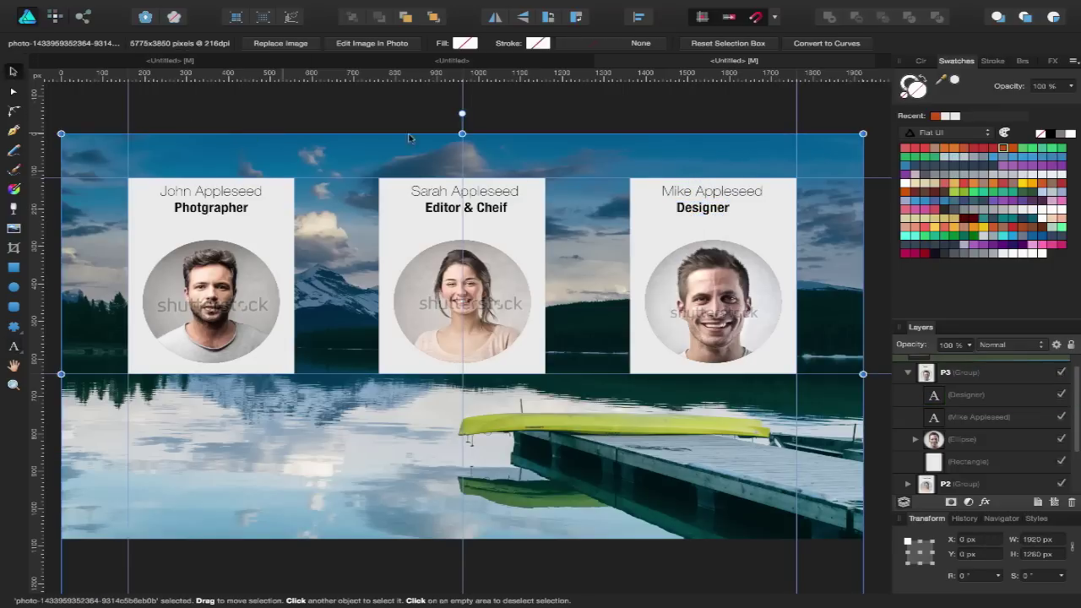
pyautogui.click(616, 127)
pyautogui.click(481, 195)
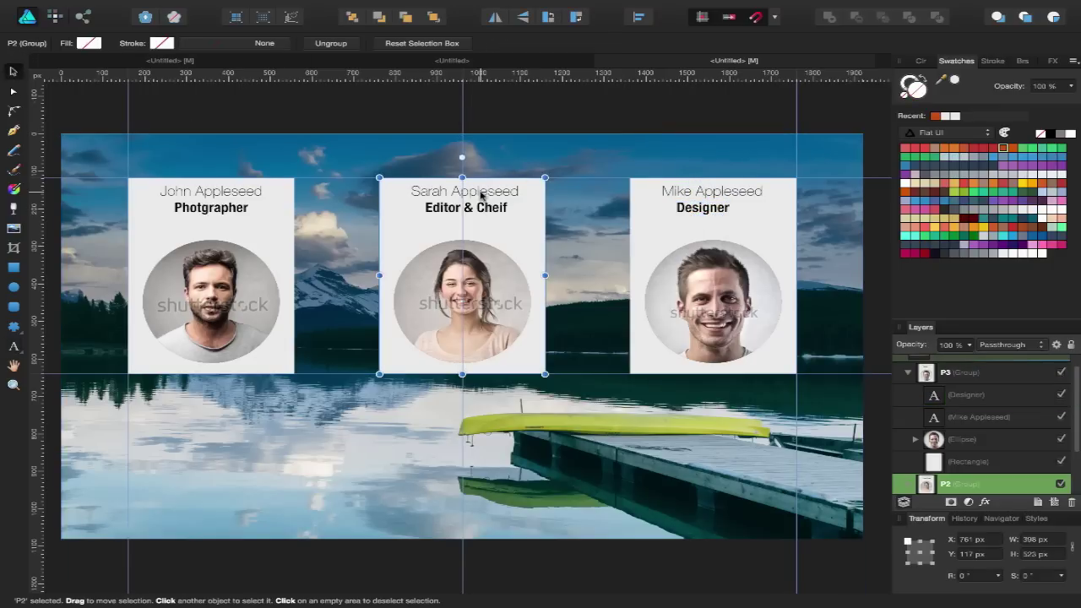
pyautogui.click(712, 193)
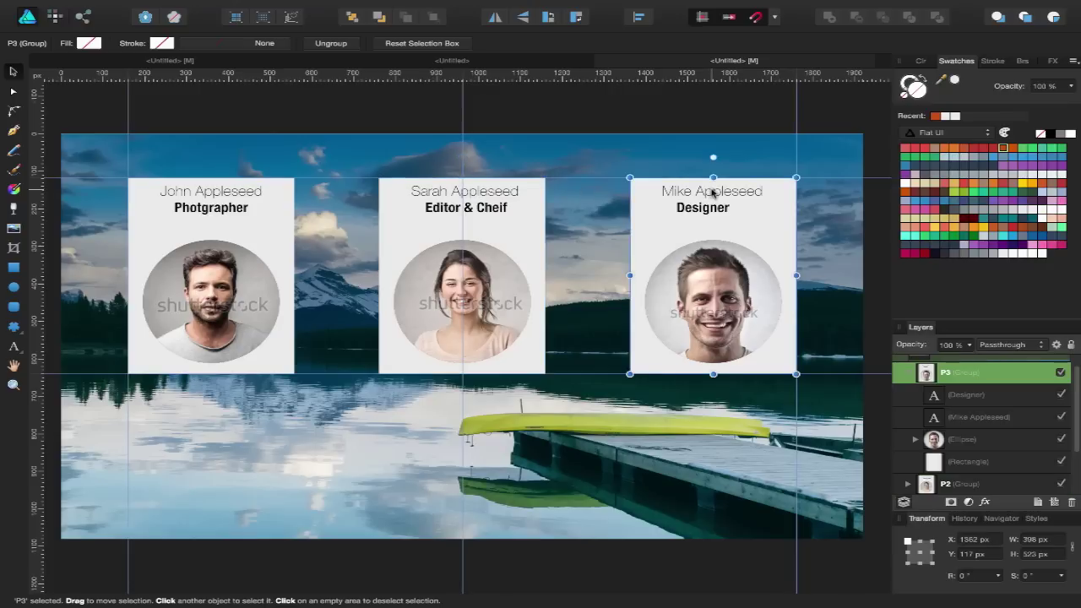
pyautogui.doubleClick(701, 209)
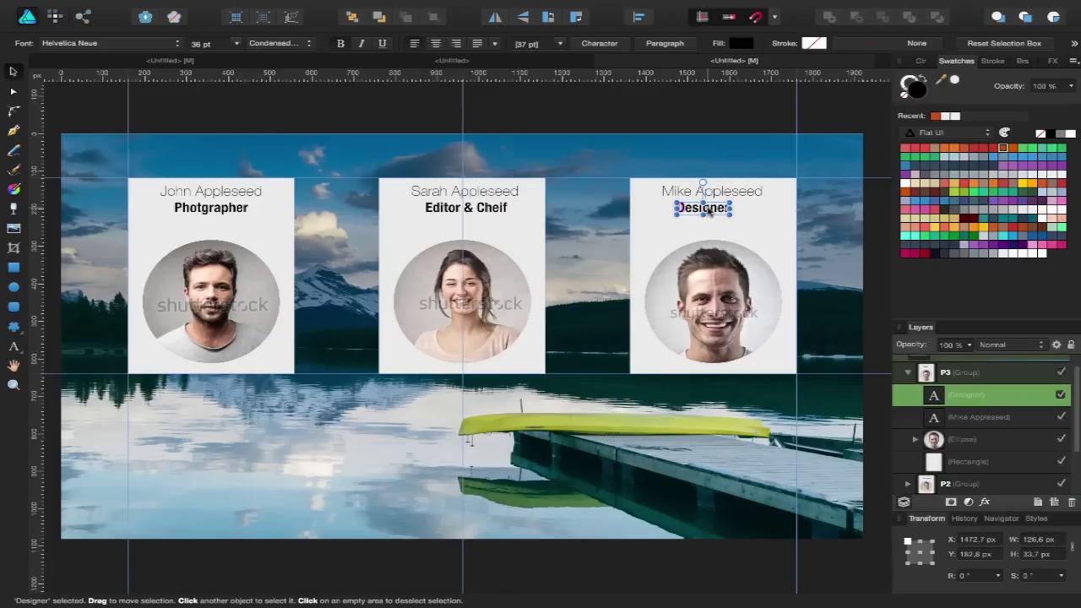
pyautogui.moveTo(708, 213); pyautogui.dragTo(718, 211)
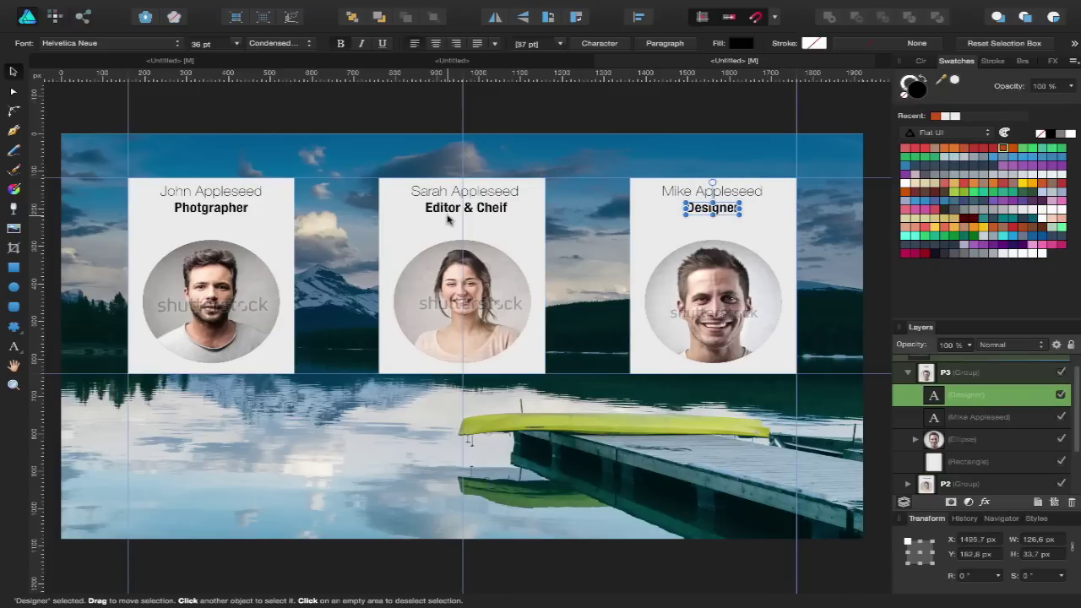
# - Correct the middle card's job title to "Editor & Chief", recentre it beneath the name, and deselect it
pyautogui.click(475, 212)
pyautogui.doubleClick(477, 213)
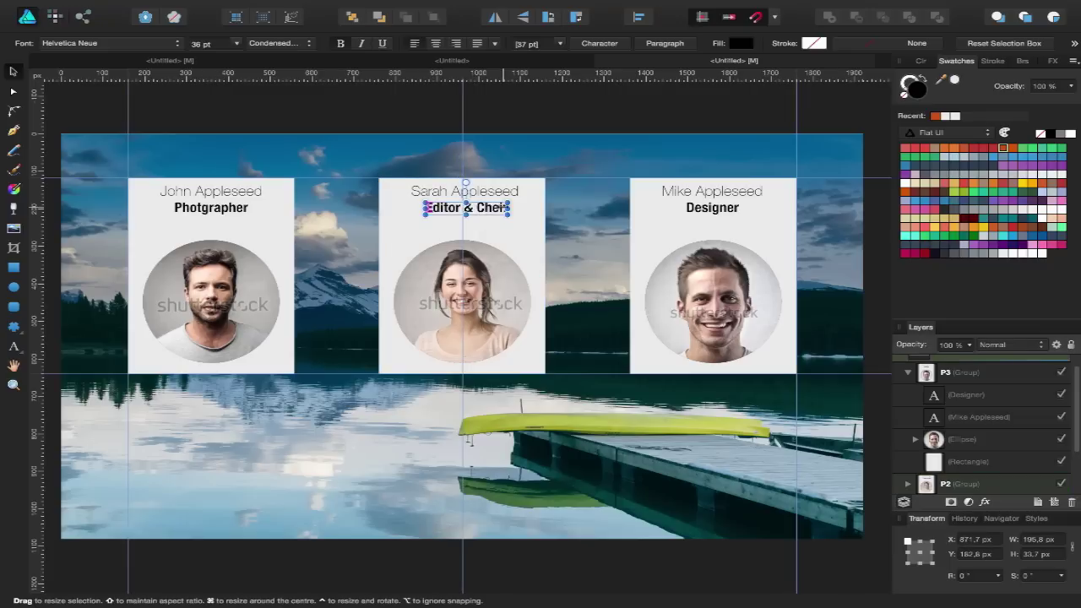
pyautogui.doubleClick(484, 211)
pyautogui.write('Chie')
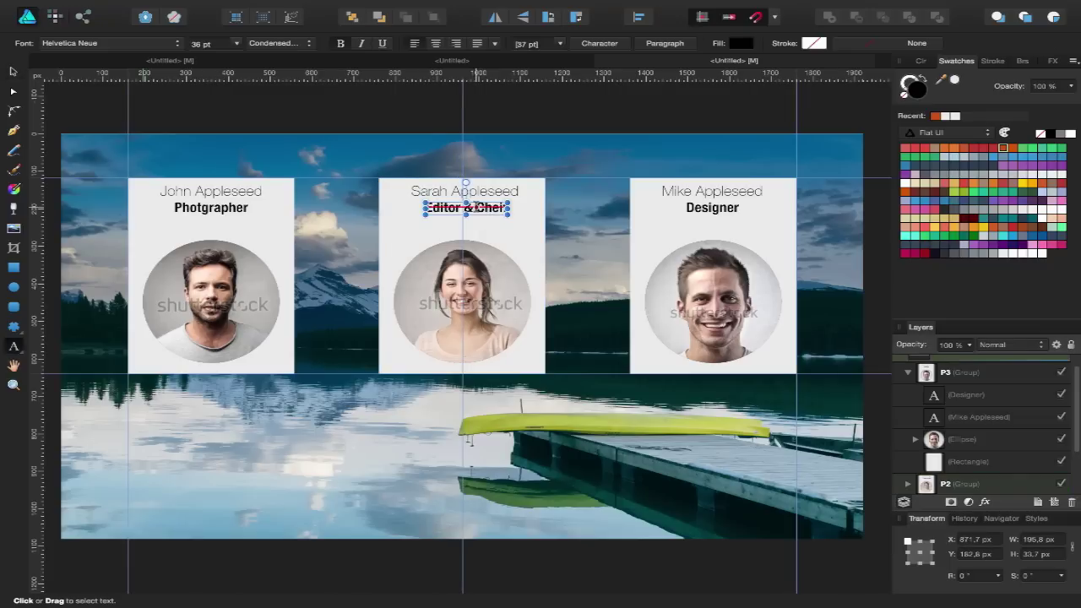
pyautogui.write('f')
pyautogui.press('Escape')
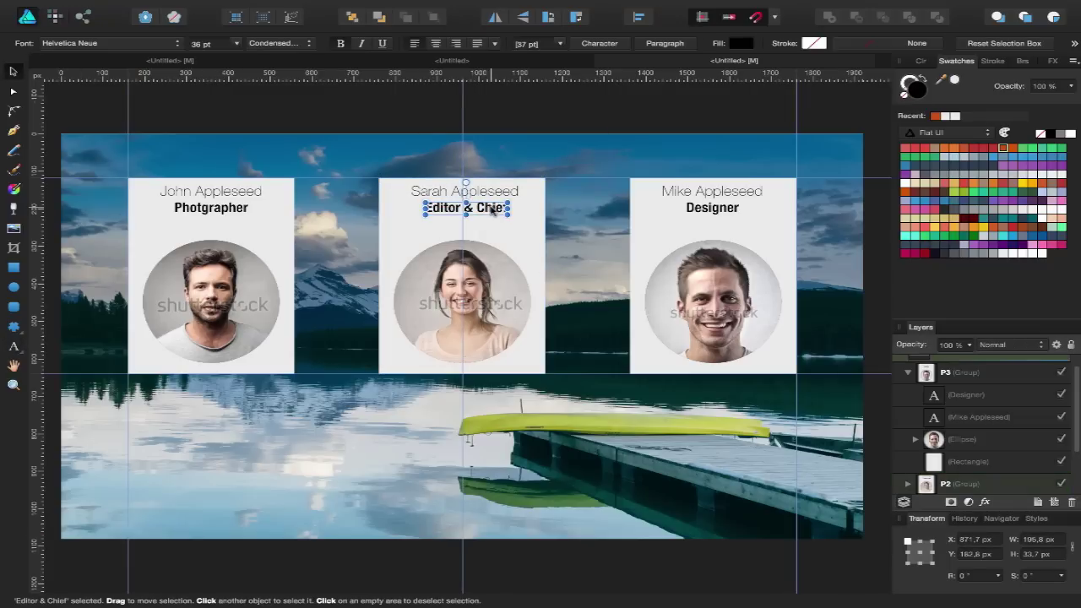
pyautogui.moveTo(493, 210); pyautogui.dragTo(489, 211)
pyautogui.click(515, 121)
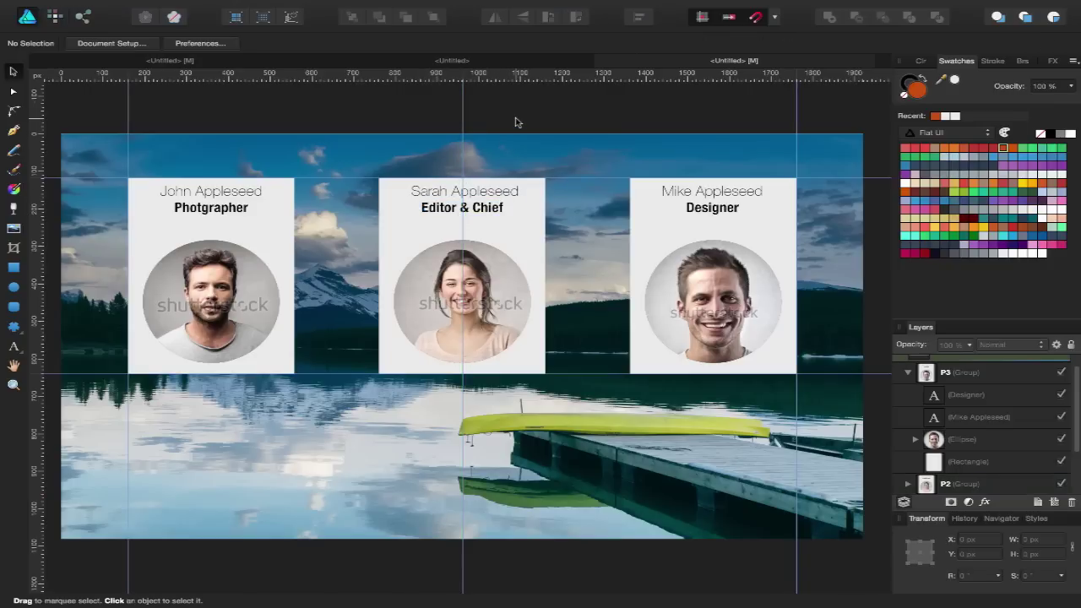
# - Hide the guides to preview the About page without them, and show them again
pyautogui.click(335, 7)
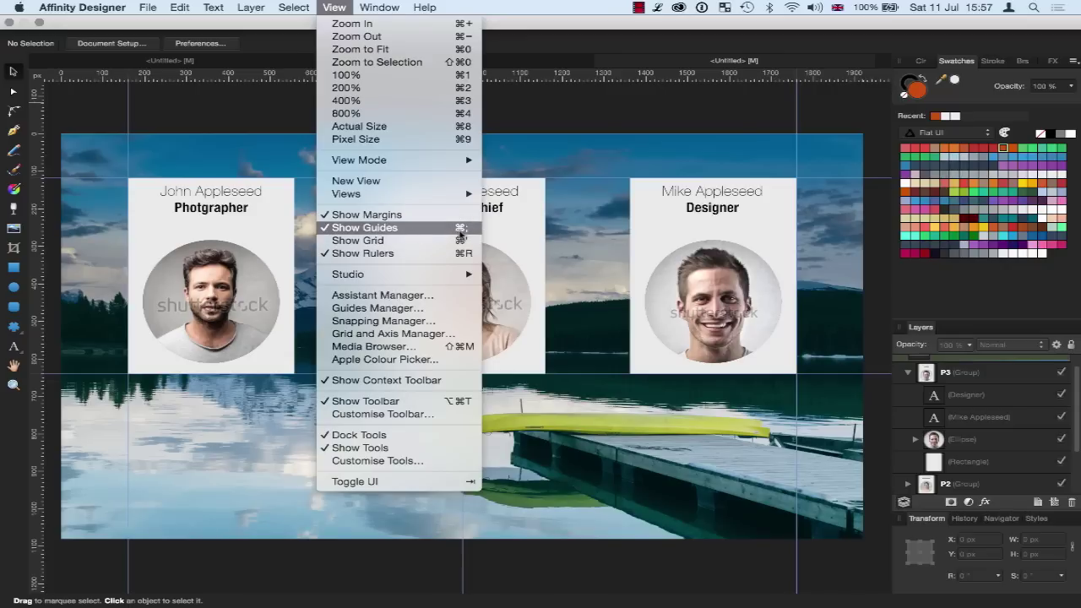
pyautogui.click(563, 112)
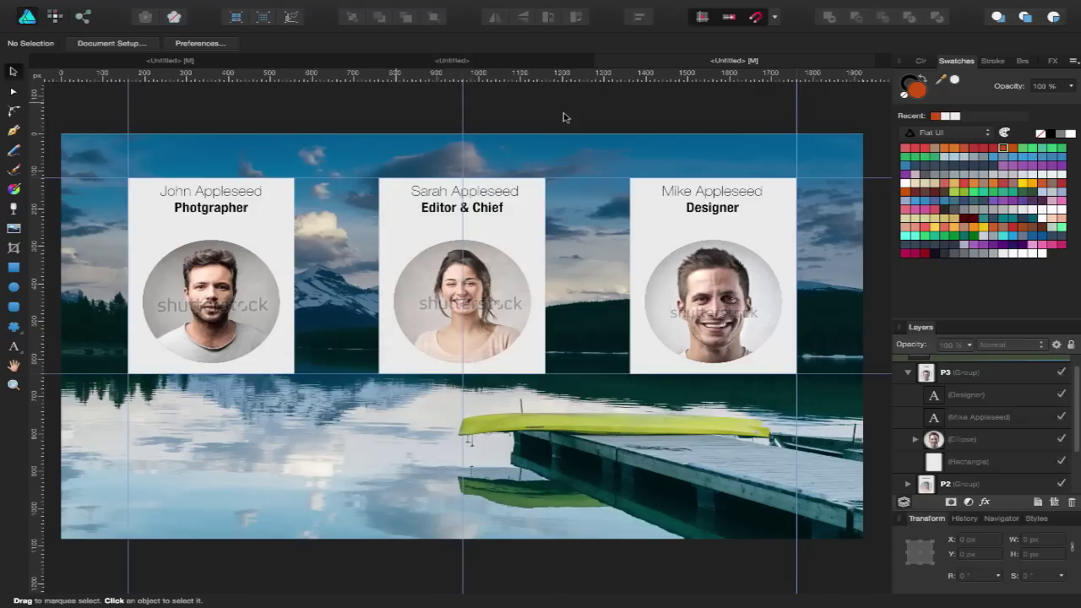
pyautogui.press('super+semicolon')
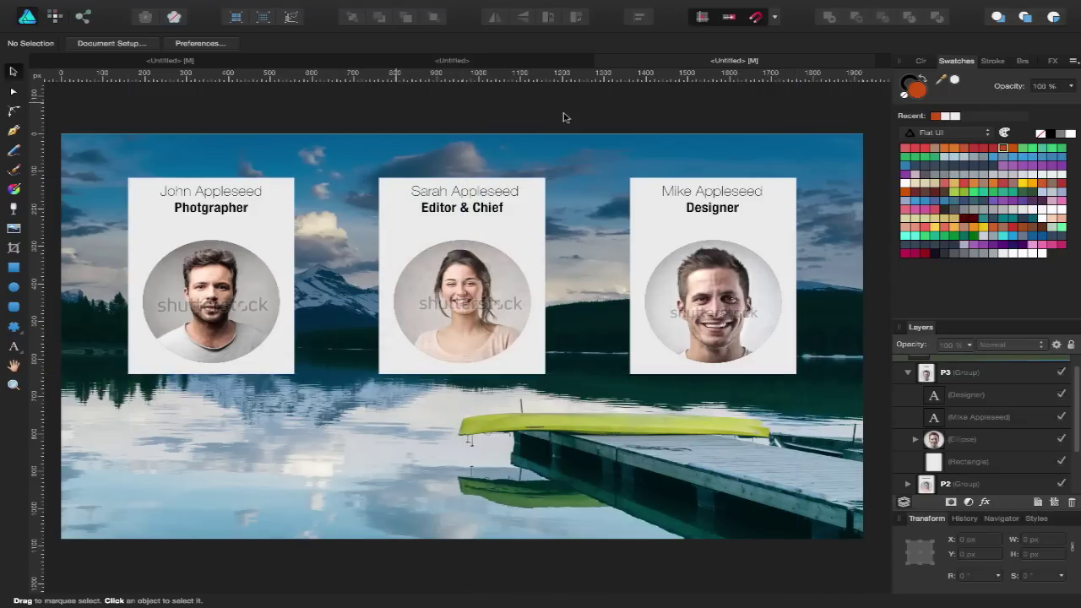
pyautogui.press('super+semicolon')
pyautogui.press('super+semicolon')
pyautogui.press('super+semicolon')
pyautogui.press('super+semicolon')
pyautogui.press('super+semicolon')
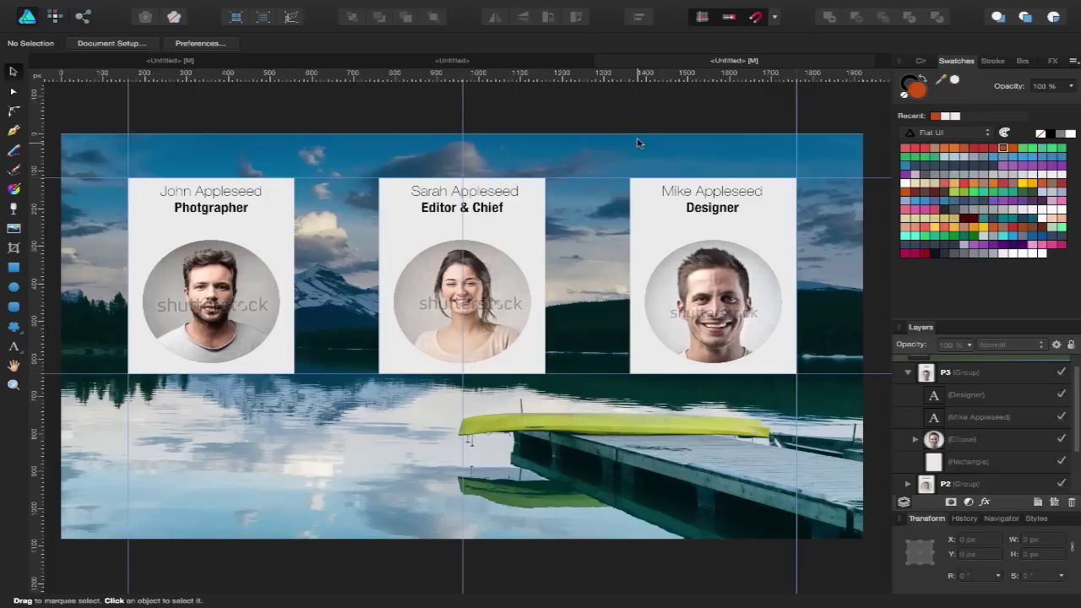
# - Copy the largest amount of placeholder text from the lorem ipsum generator
pyautogui.moveTo(658, 4)
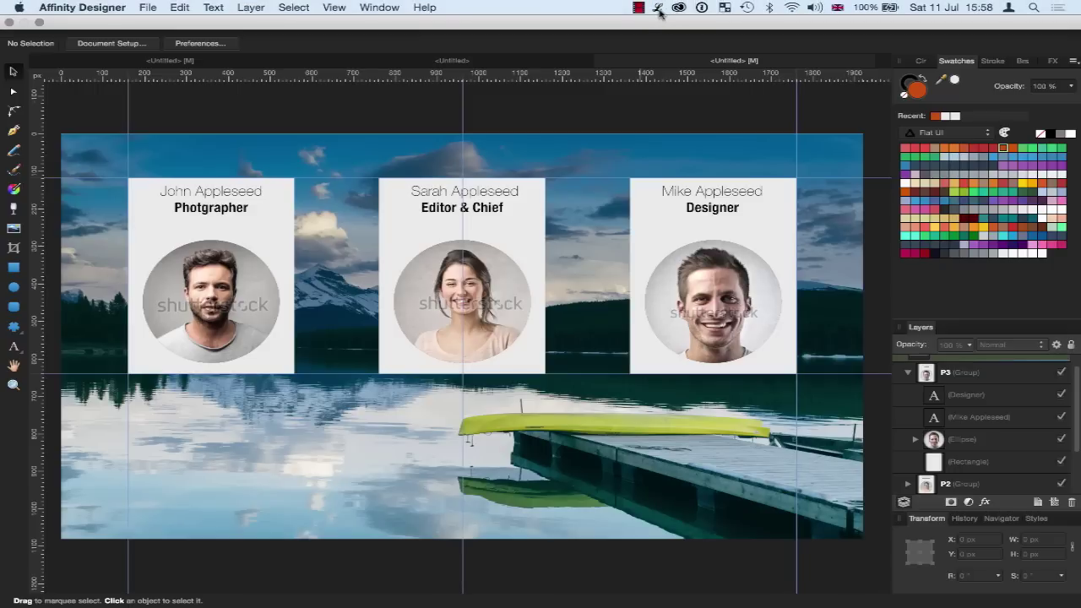
pyautogui.click(657, 8)
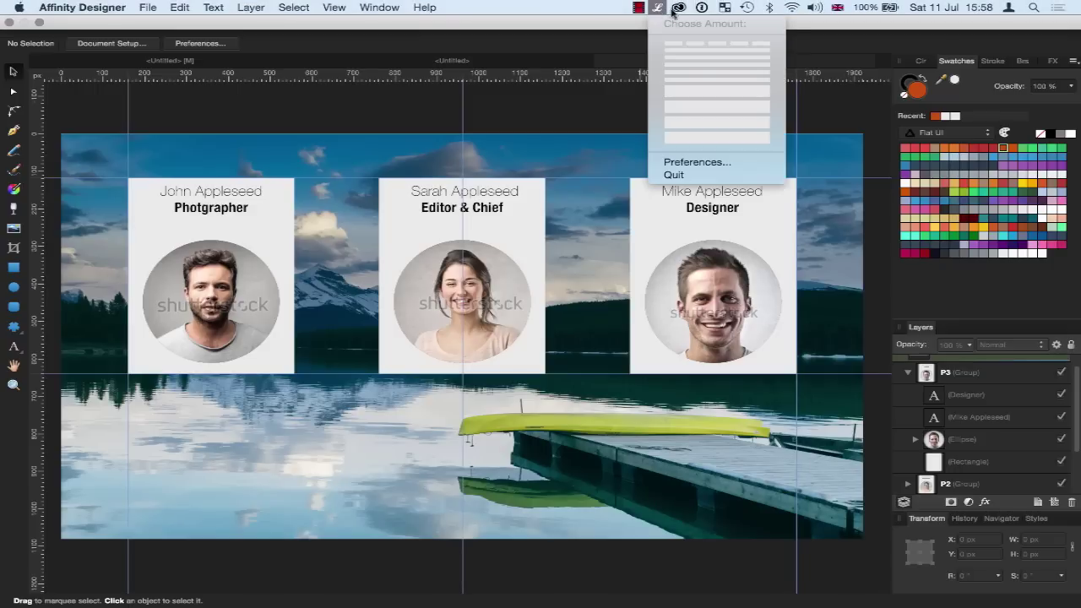
pyautogui.click(732, 146)
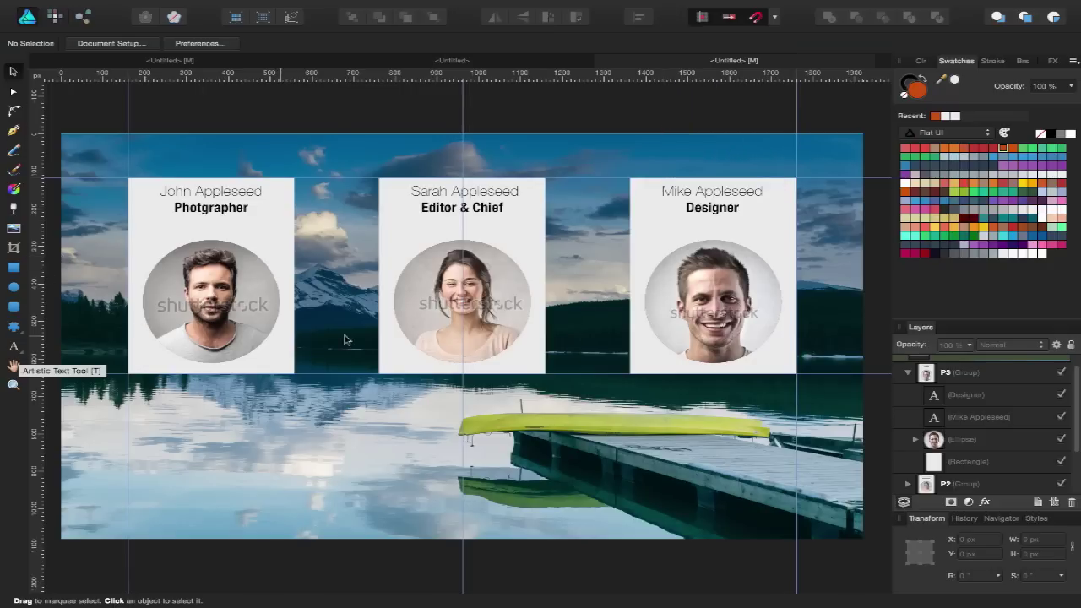
# - Create a text frame about 380 x 380 px beneath the P1 card at X 160 px and fill it with the placeholder text
pyautogui.click(14, 348)
pyautogui.click(20, 348)
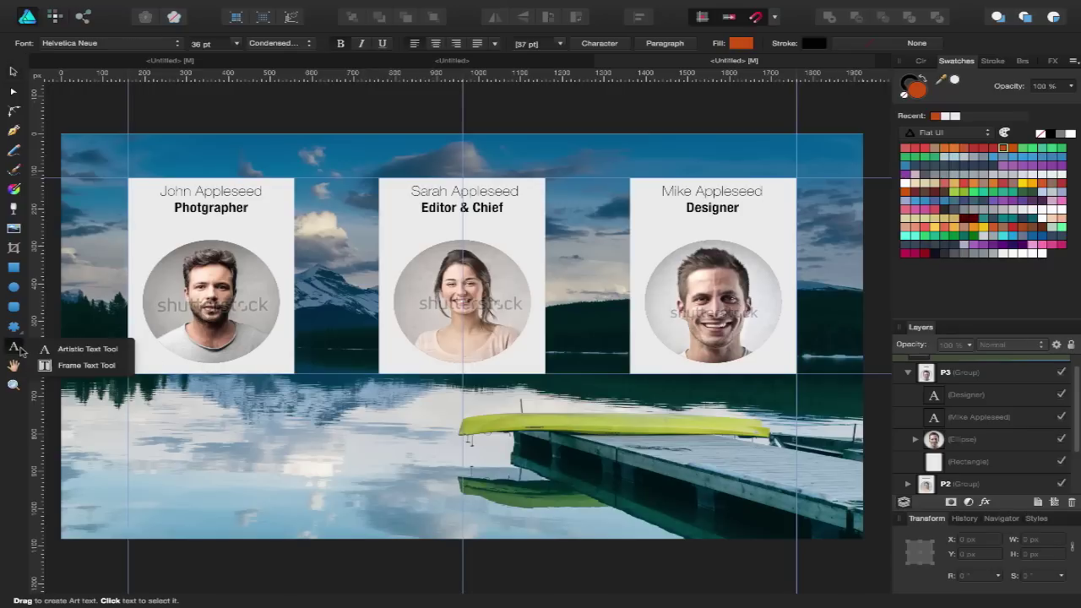
pyautogui.click(81, 368)
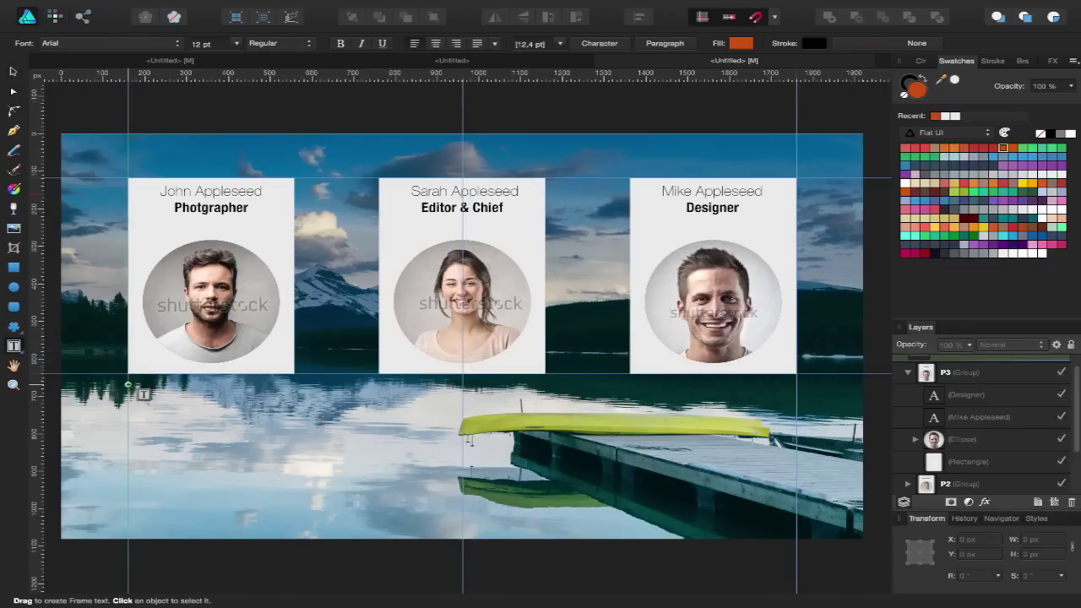
pyautogui.moveTo(130, 377); pyautogui.dragTo(287, 530)
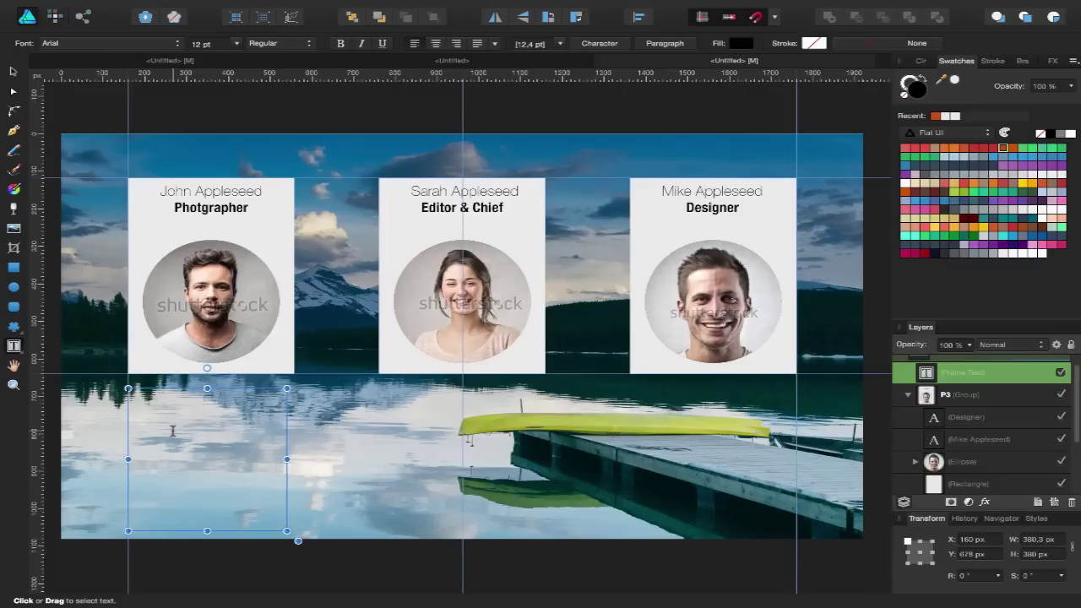
pyautogui.hotkey('ctrl', 'alt', 'shift', 'f')
# - Make all the placeholder text bold and centre-aligned, and move its frame closer to the P1 card at Y 658 px
pyautogui.click(161, 526)
pyautogui.moveTo(161, 525); pyautogui.dragTo(169, 384)
pyautogui.click(340, 43)
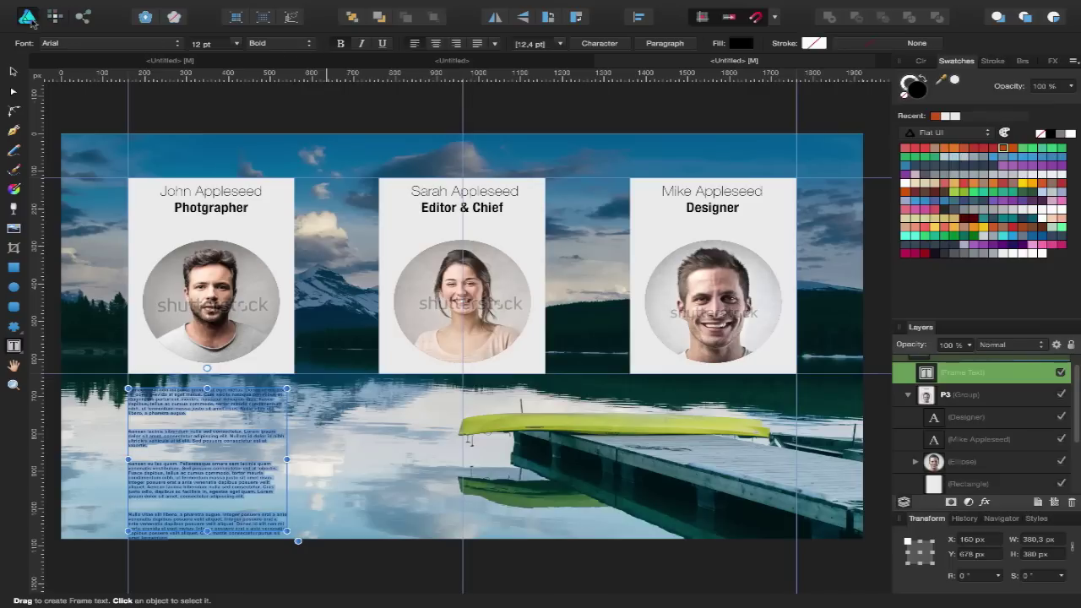
pyautogui.press('Escape')
pyautogui.moveTo(189, 422); pyautogui.dragTo(191, 415)
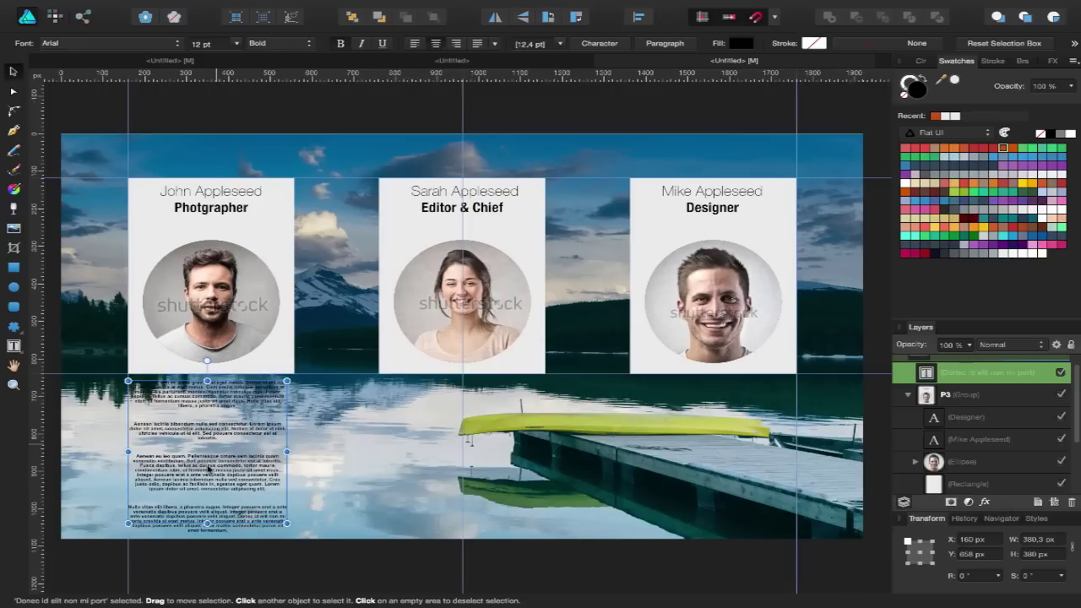
# - Duplicate the placeholder text frame beneath the middle card and the P3 card, aligned with the original
pyautogui.click(311, 480)
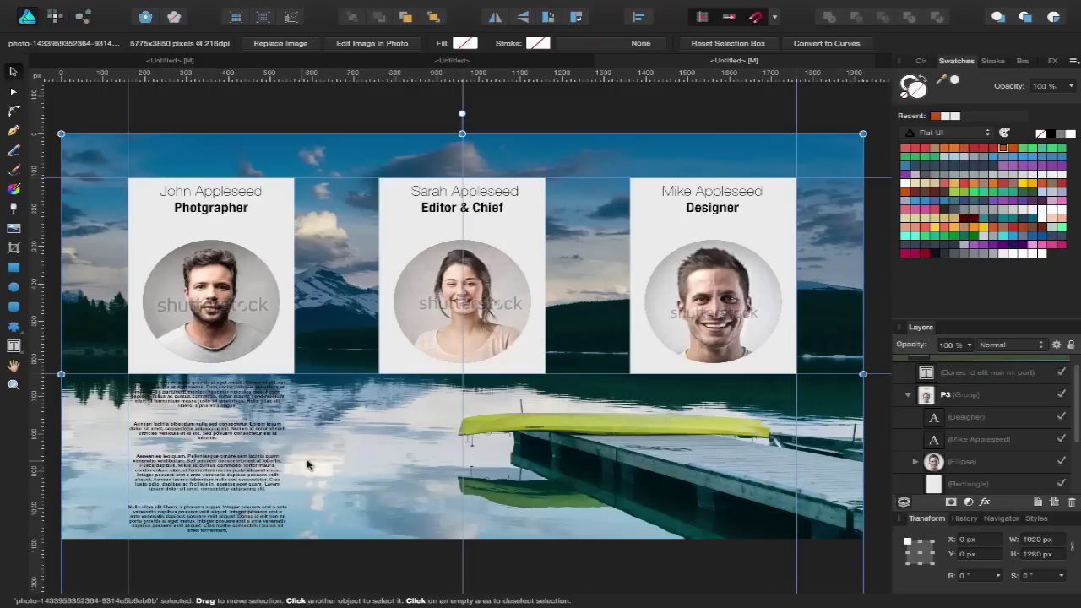
pyautogui.click(217, 434)
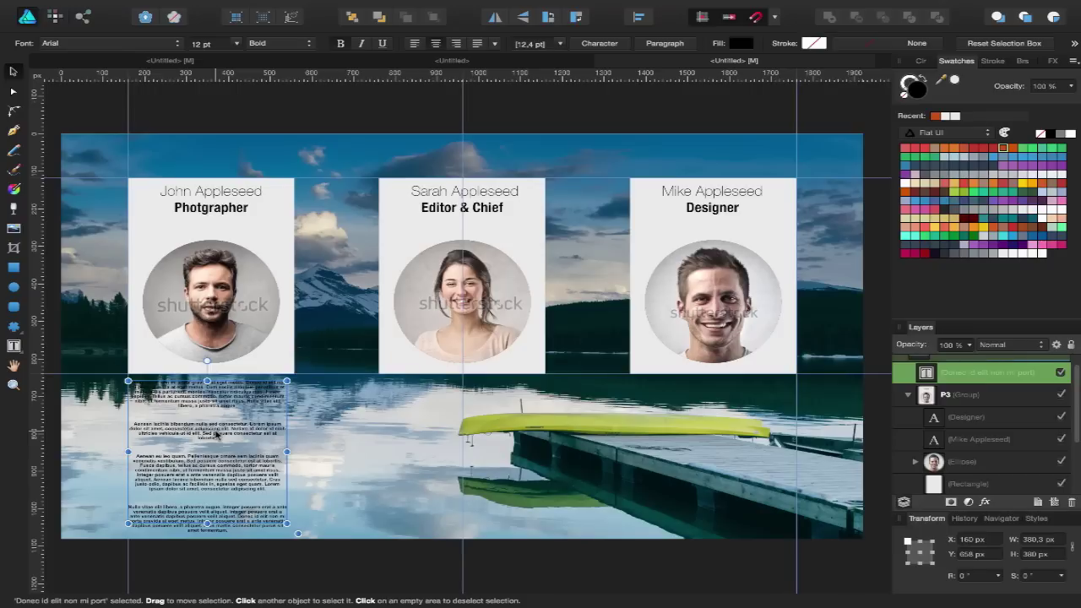
pyautogui.moveTo(218, 434); pyautogui.dragTo(704, 421)
# - Reduce the opacity of the About page's background lake photo to 73% and deselect it
pyautogui.click(827, 154)
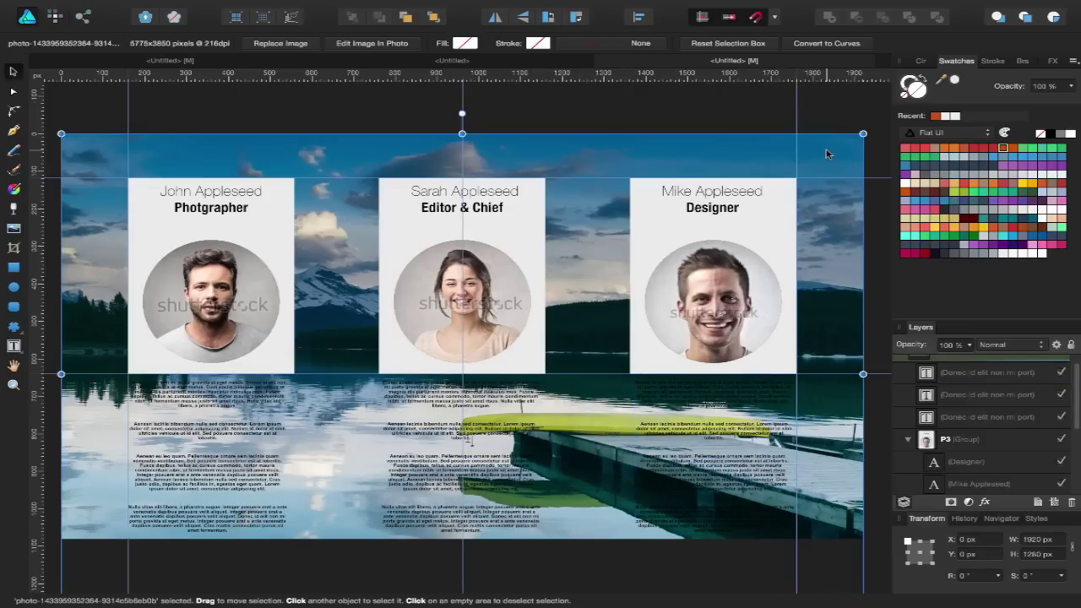
pyautogui.scroll(1, 932, 404)
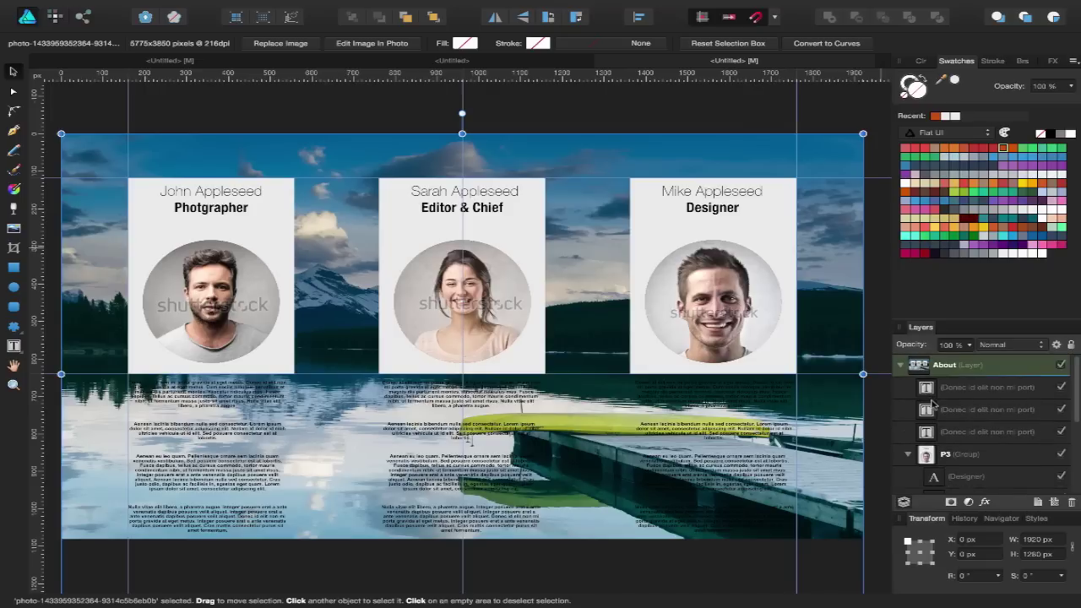
pyautogui.click(901, 366)
pyautogui.click(902, 366)
pyautogui.scroll(-5, 932, 406)
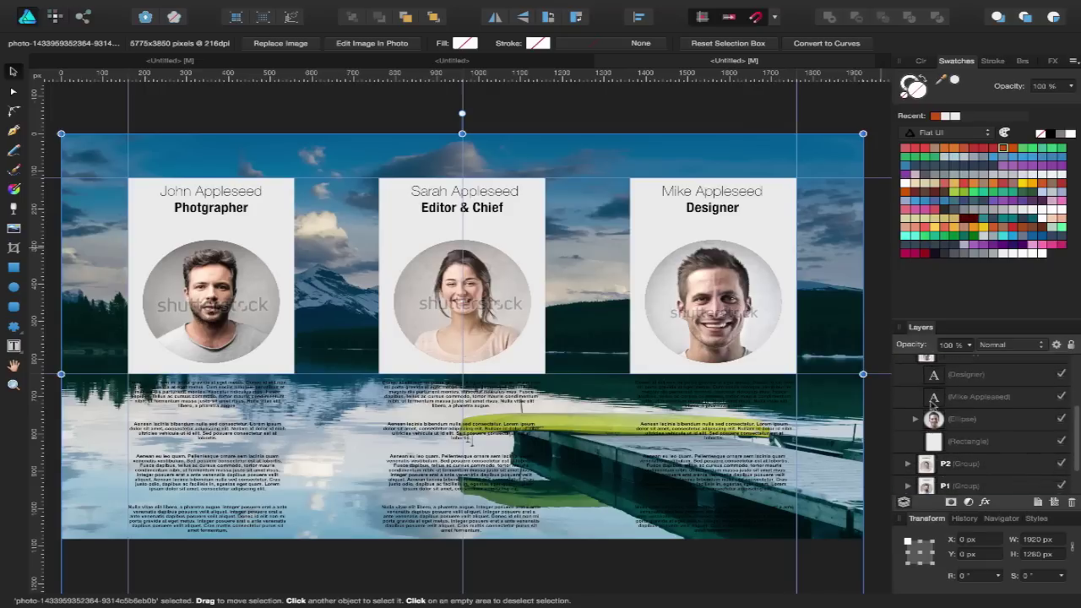
pyautogui.click(970, 345)
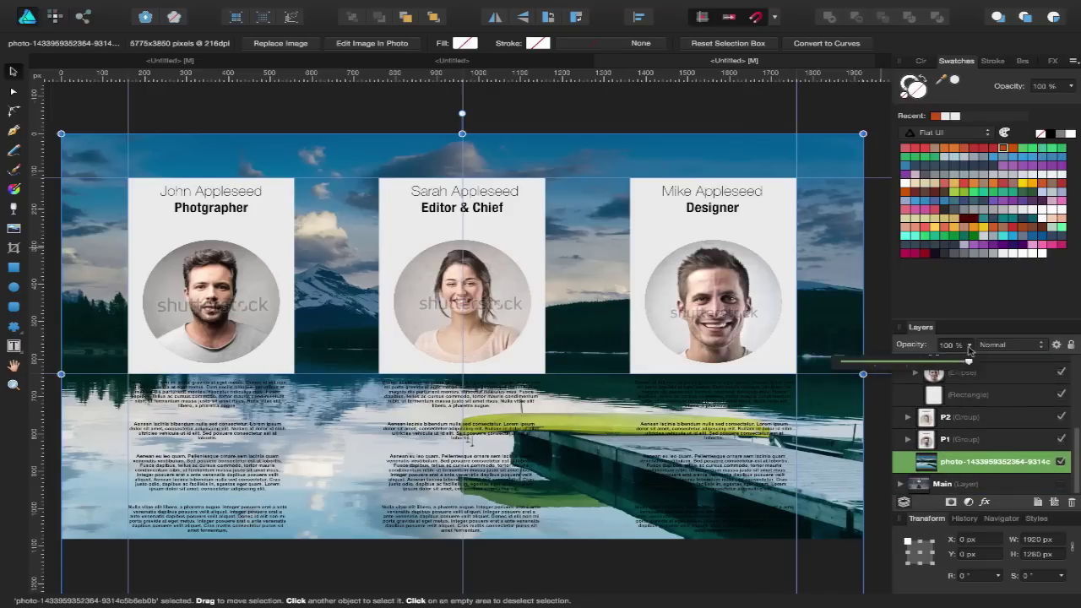
pyautogui.click(972, 346)
pyautogui.moveTo(969, 364); pyautogui.dragTo(935, 362)
pyautogui.click(883, 279)
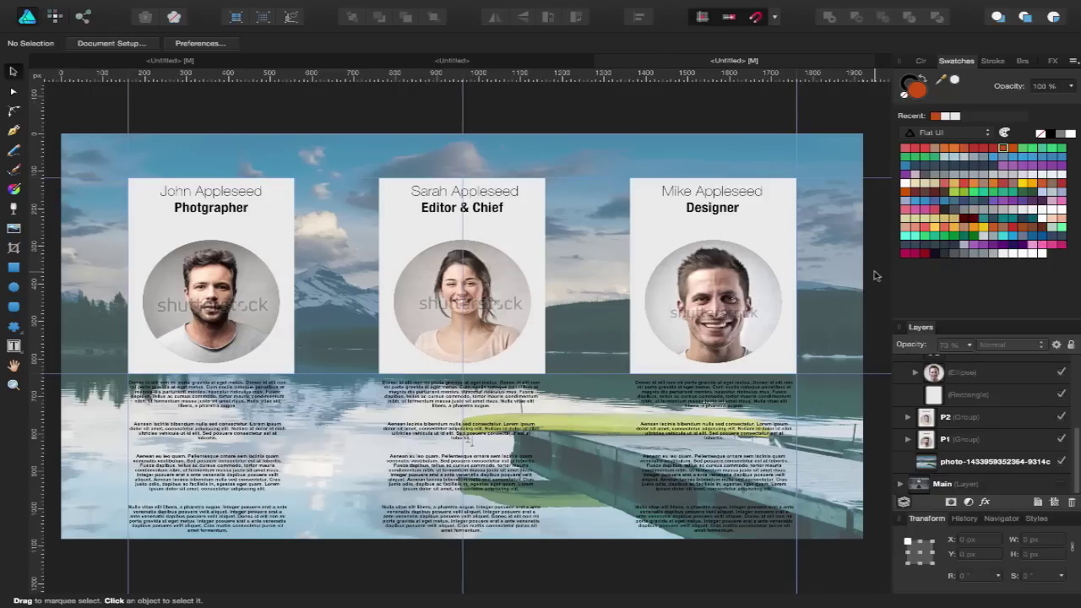
# - Set the opacity of the P3 card's white background rectangle to 50%
pyautogui.click(979, 404)
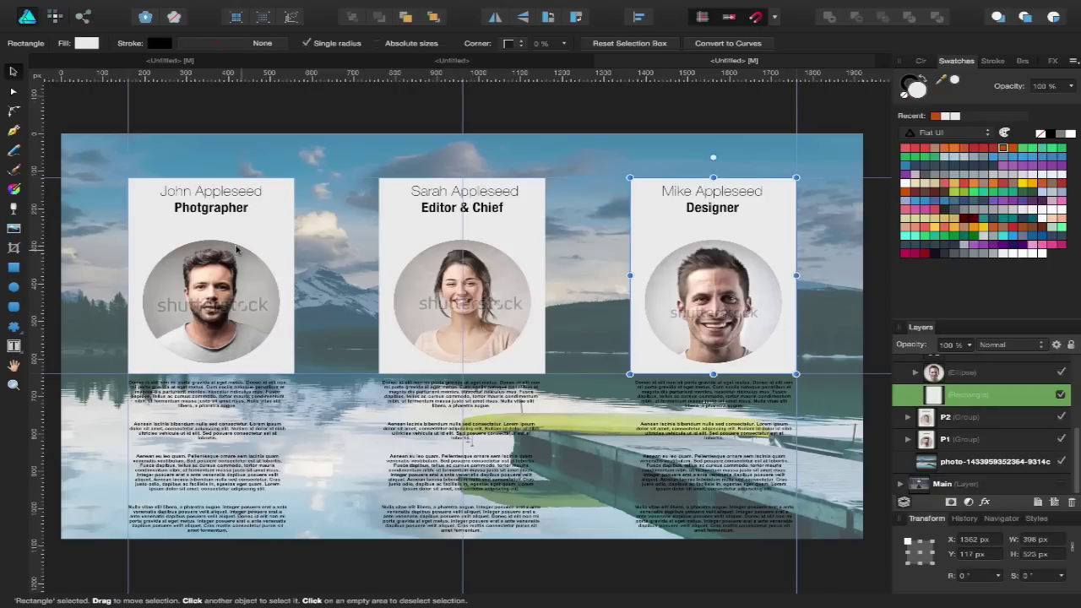
pyautogui.click(970, 346)
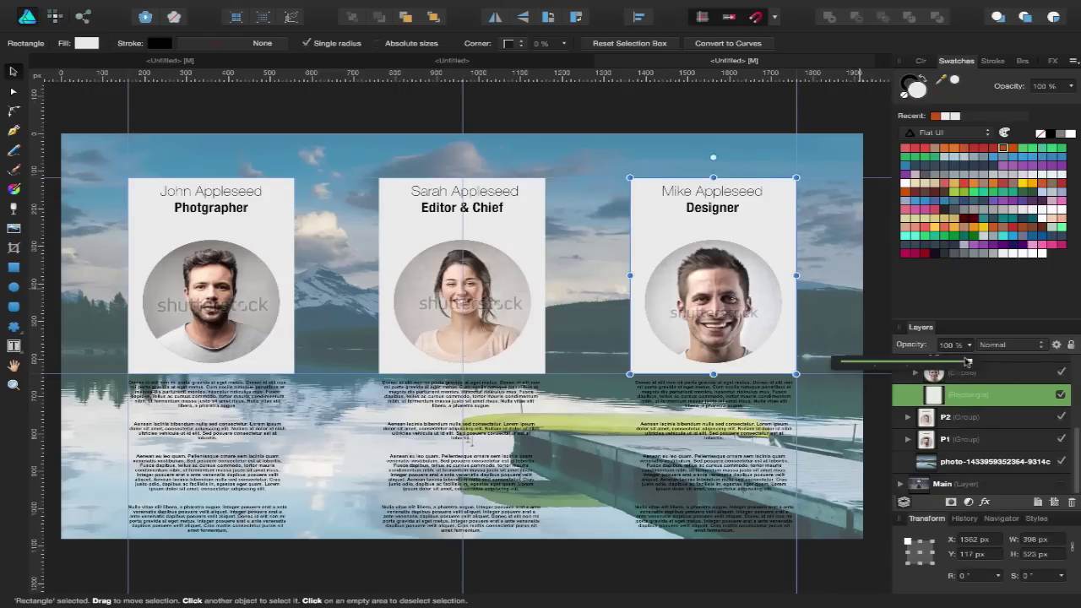
pyautogui.moveTo(969, 364); pyautogui.dragTo(914, 365)
pyautogui.moveTo(913, 364); pyautogui.dragTo(906, 363)
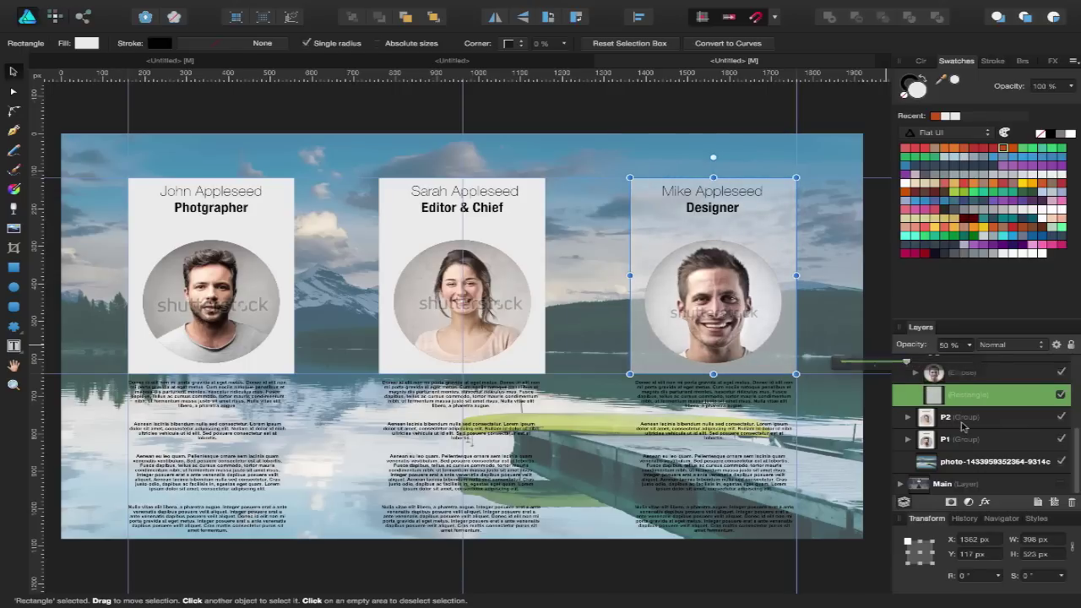
# - Expand the P2 group and set the opacity of its background rectangle to 50%
pyautogui.click(941, 415)
pyautogui.scroll(2, 919, 377)
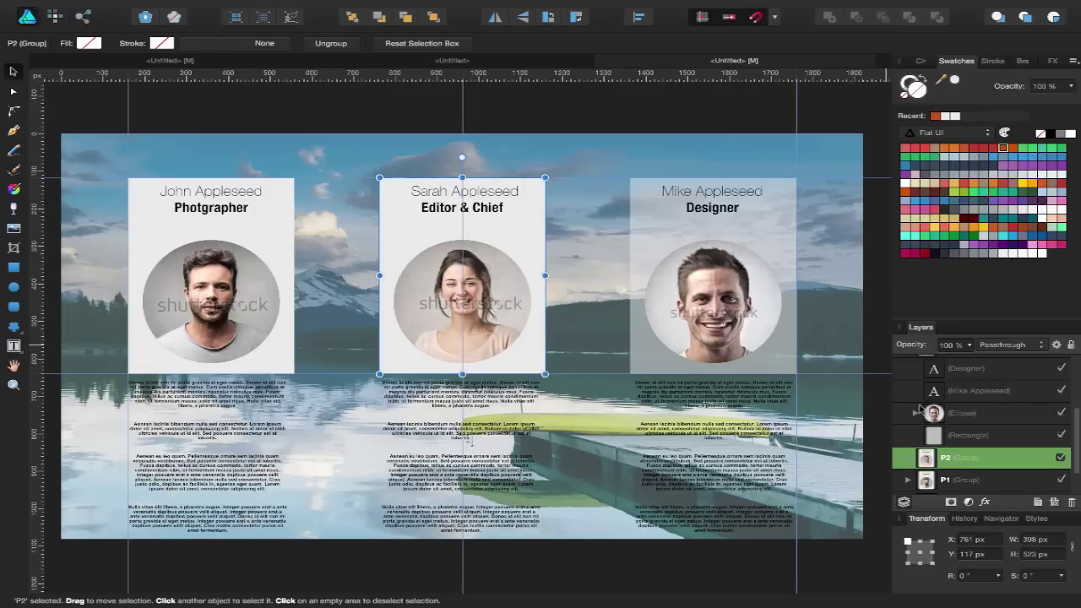
pyautogui.scroll(-2, 917, 435)
pyautogui.click(908, 417)
pyautogui.scroll(-3, 922, 429)
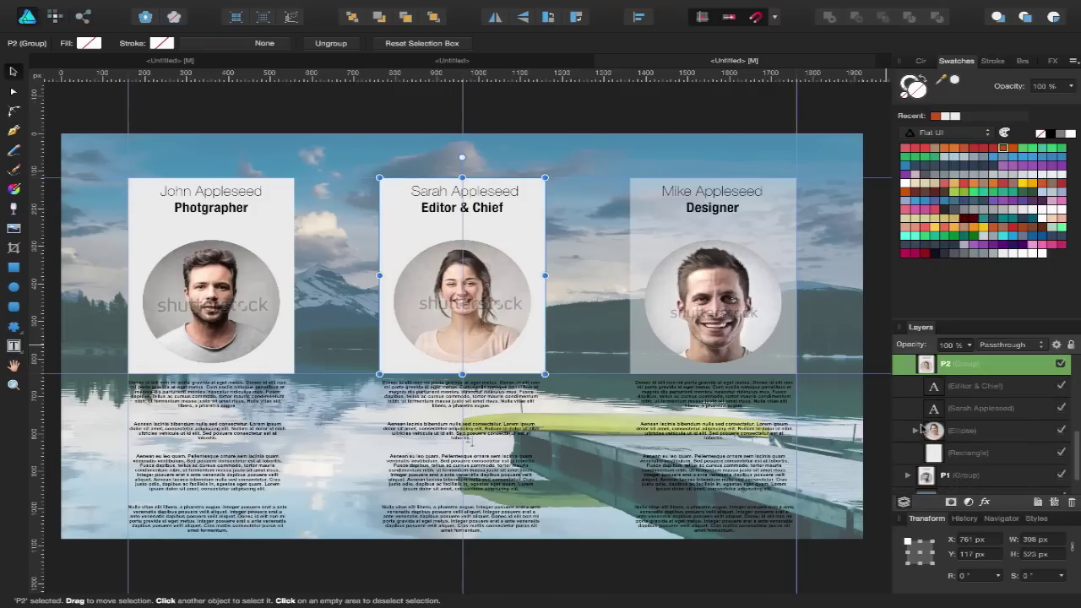
pyautogui.click(973, 456)
pyautogui.click(970, 346)
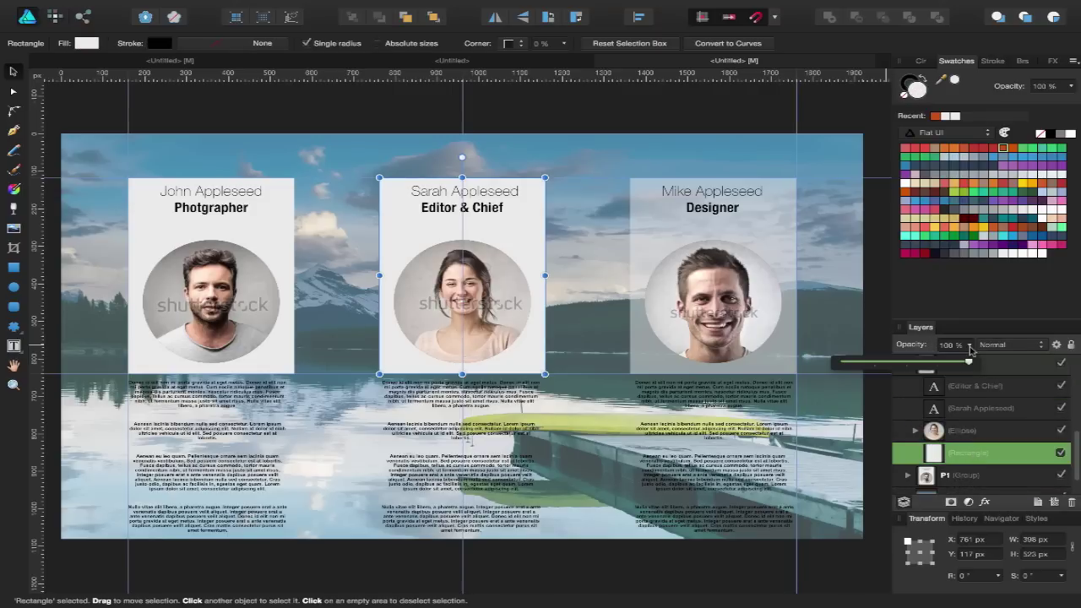
pyautogui.moveTo(970, 360); pyautogui.dragTo(911, 363)
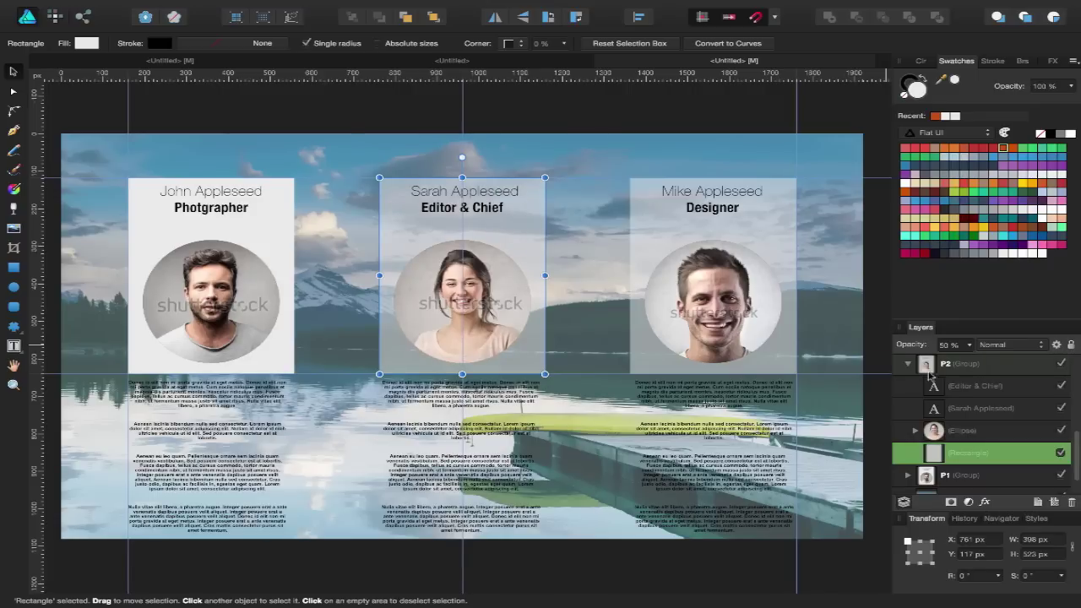
# - Expand the P1 group, set the opacity of its background rectangle to 50%, and deselect it
pyautogui.click(984, 433)
pyautogui.scroll(1, 984, 432)
pyautogui.scroll(-3, 929, 440)
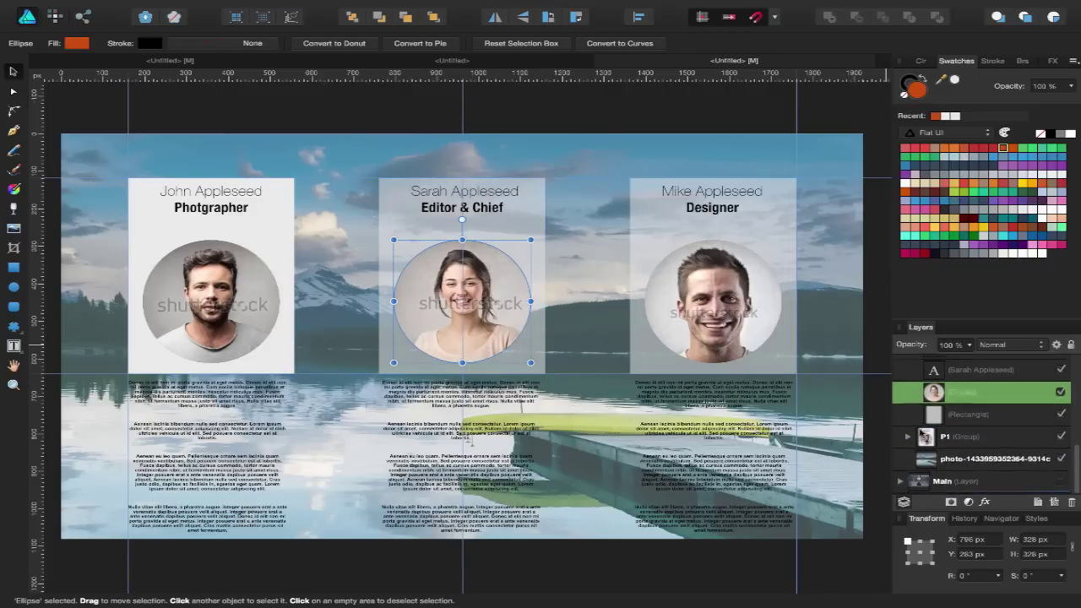
pyautogui.click(906, 440)
pyautogui.scroll(-3, 969, 473)
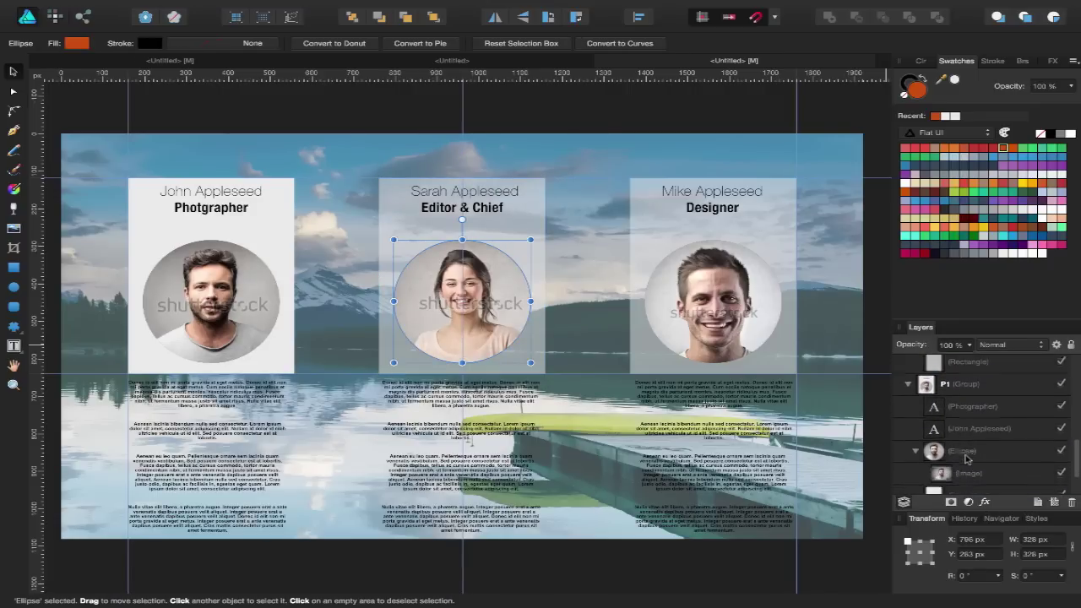
pyautogui.click(970, 482)
pyautogui.click(971, 347)
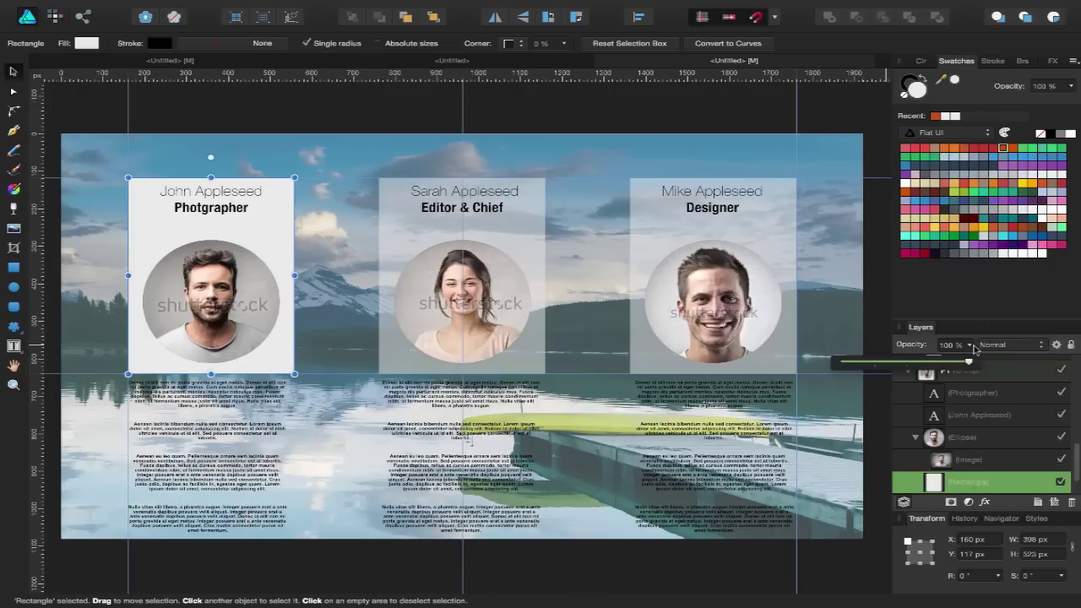
pyautogui.moveTo(970, 363); pyautogui.dragTo(905, 365)
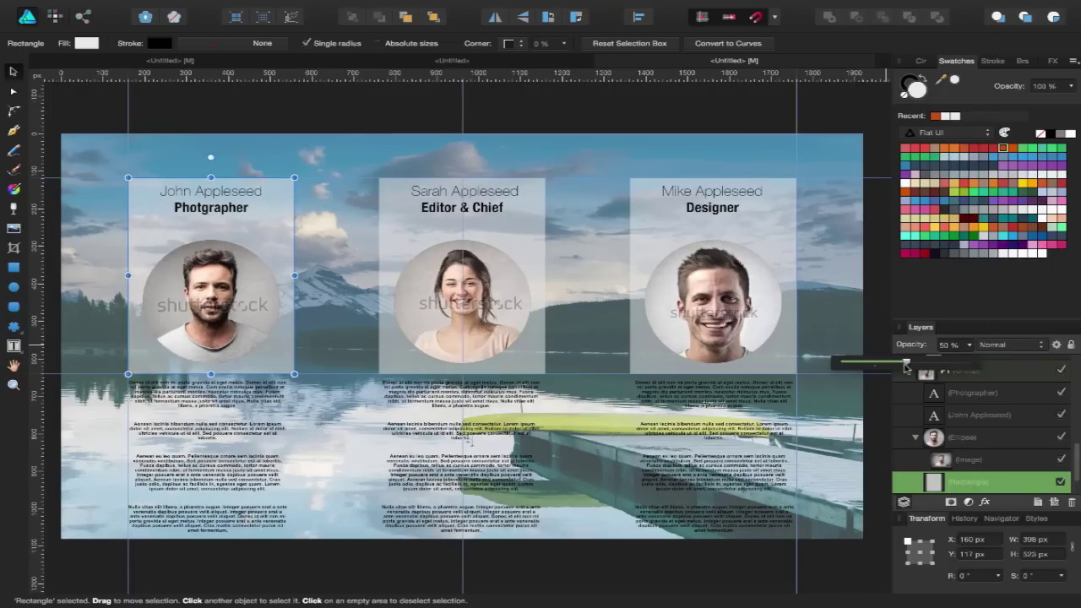
pyautogui.click(866, 114)
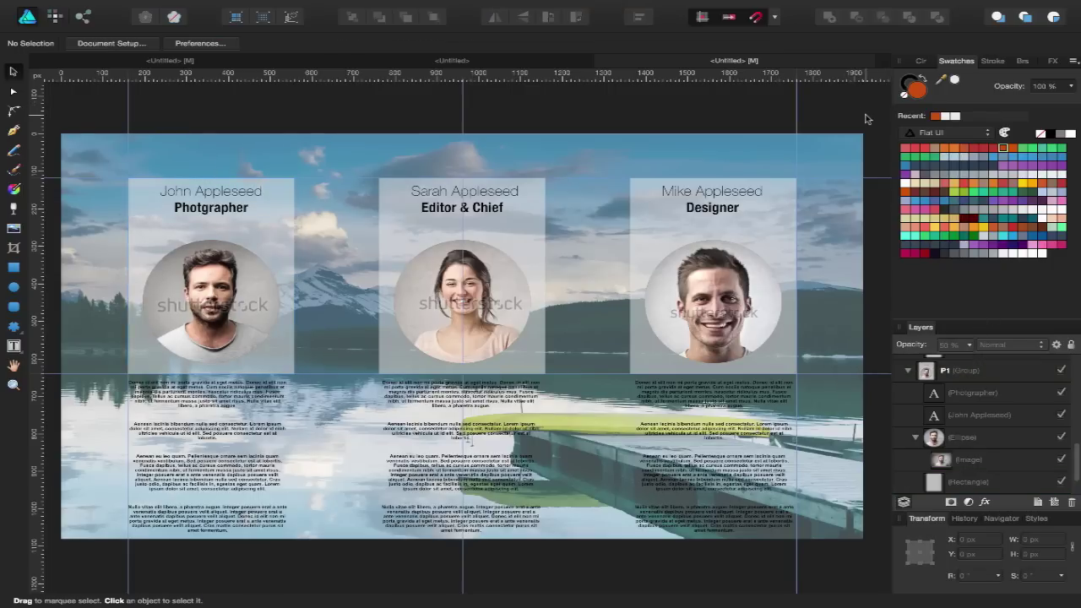
pyautogui.hscroll(2, 866, 118)
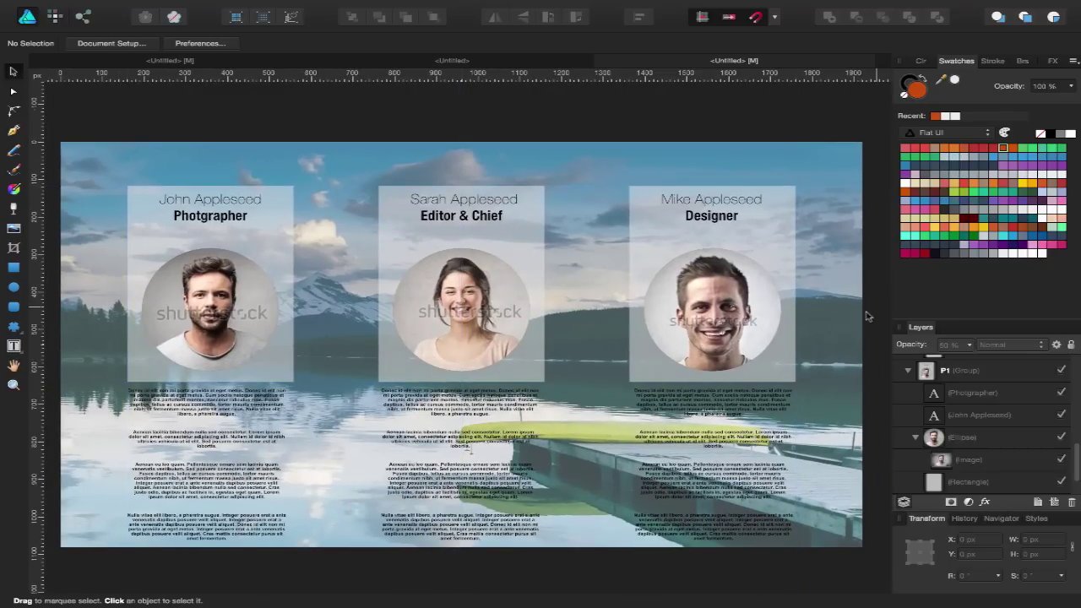
pyautogui.scroll(-1, 770, 372)
pyautogui.hscroll(1, 771, 373)
pyautogui.scroll(-1, 770, 372)
pyautogui.hscroll(1, 770, 372)
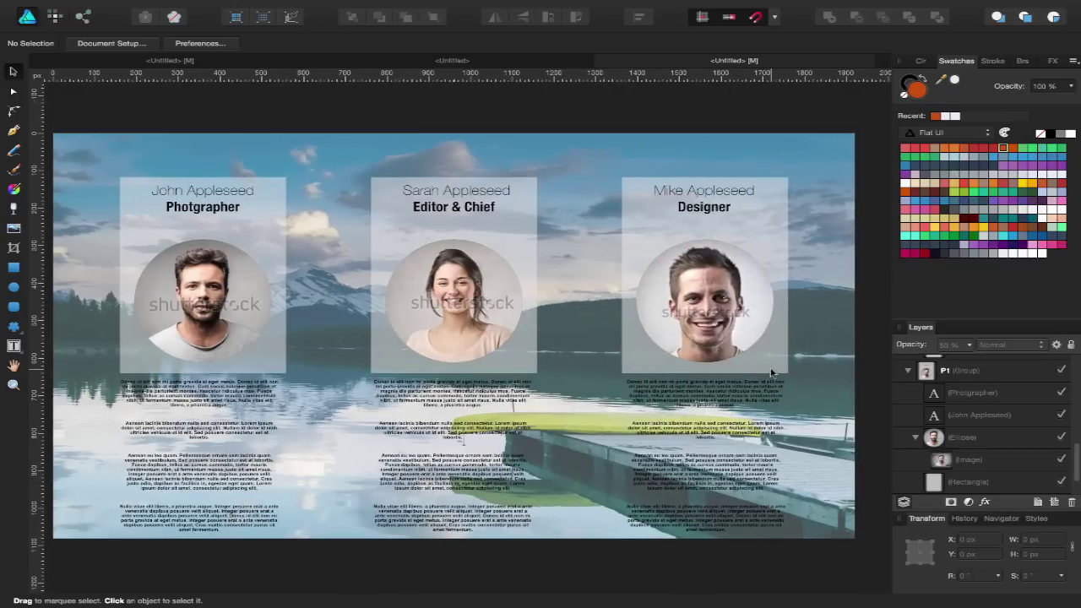
pyautogui.hscroll(1, 770, 373)
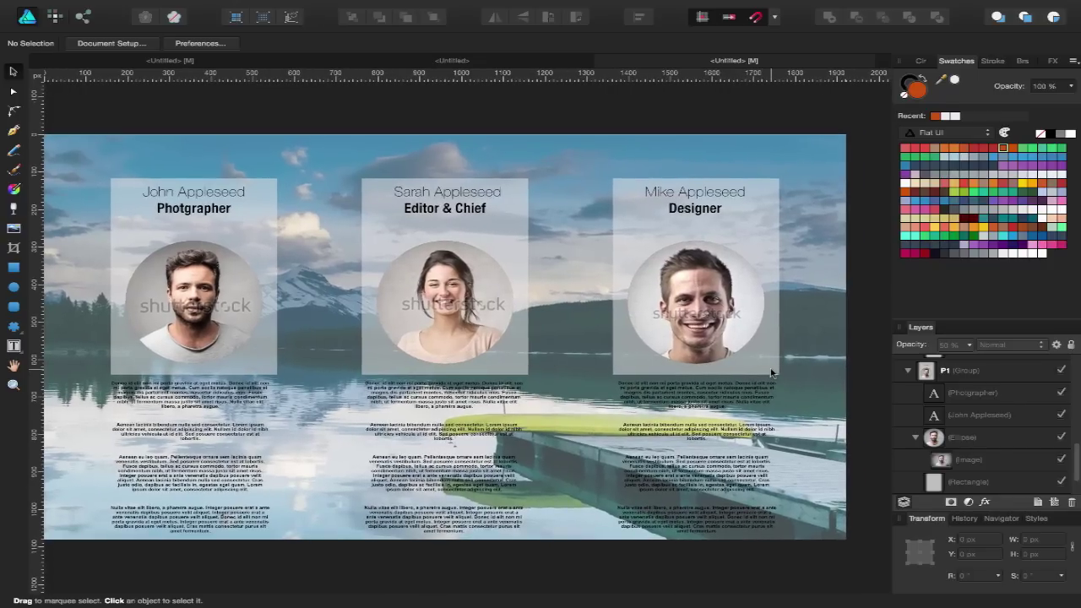
pyautogui.hscroll(-1, 770, 372)
pyautogui.hscroll(-1, 770, 372)
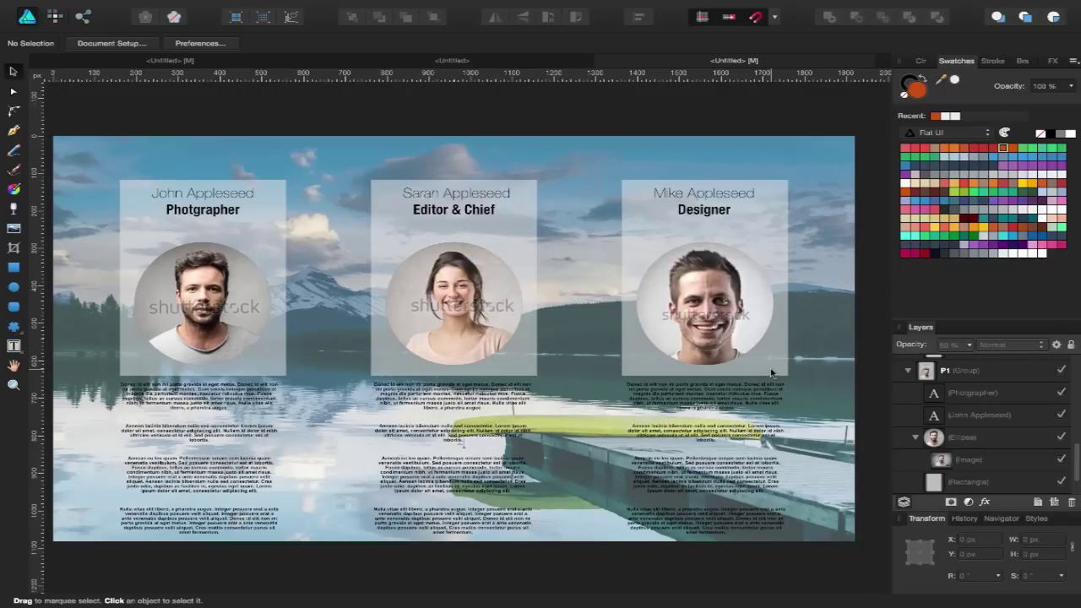
pyautogui.hscroll(-1, 770, 372)
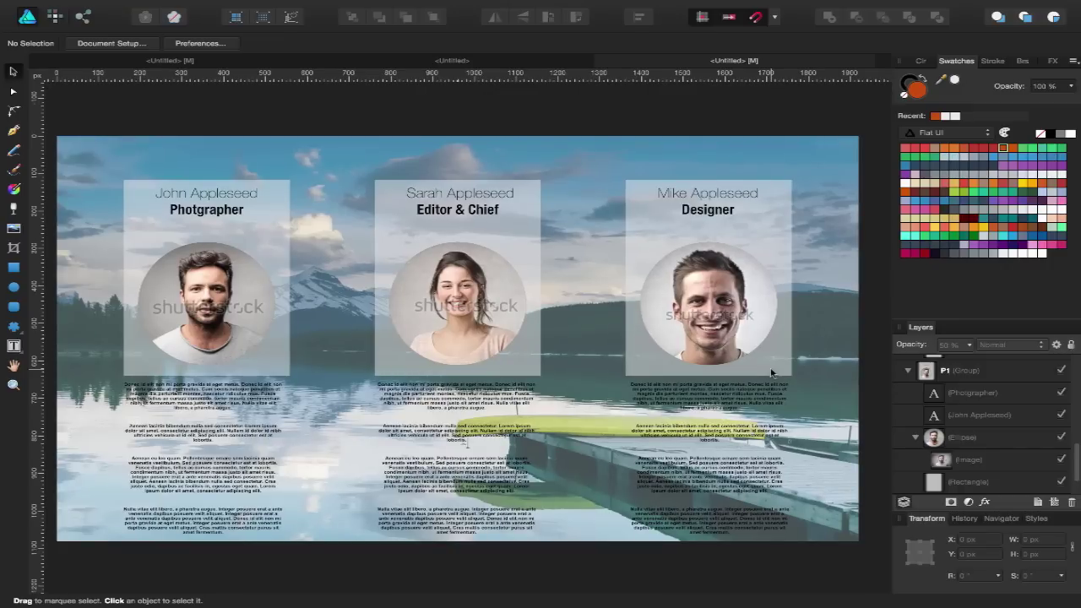
pyautogui.scroll(2, 770, 372)
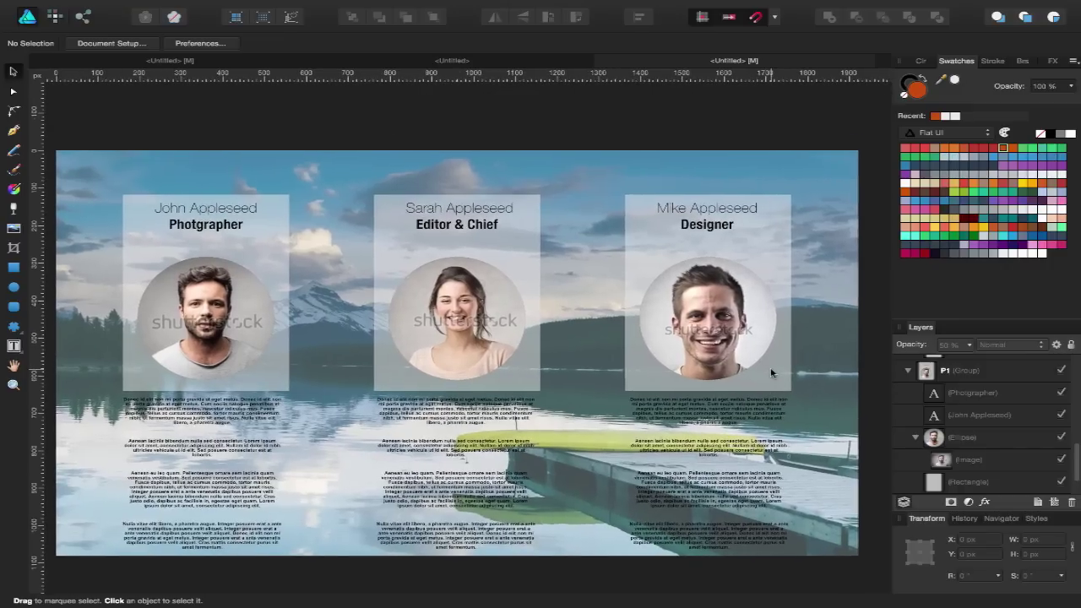
pyautogui.hscroll(-1, 770, 372)
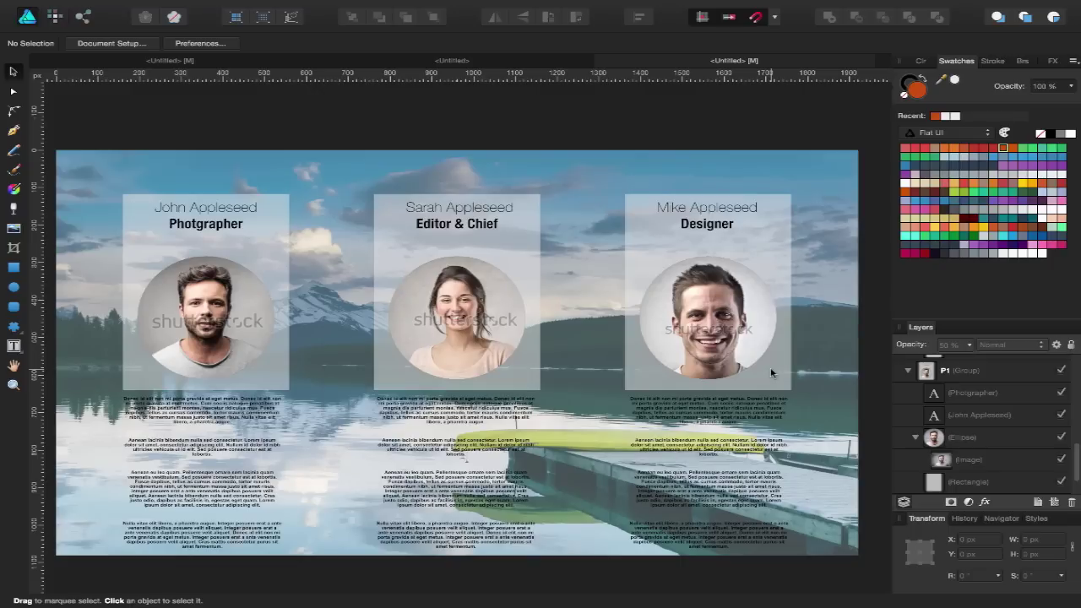
# - Collapse the P3 group and the About layer in the layer list and select the Main layer
pyautogui.scroll(8, 932, 404)
pyautogui.scroll(1, 921, 408)
pyautogui.click(909, 420)
pyautogui.scroll(2, 909, 423)
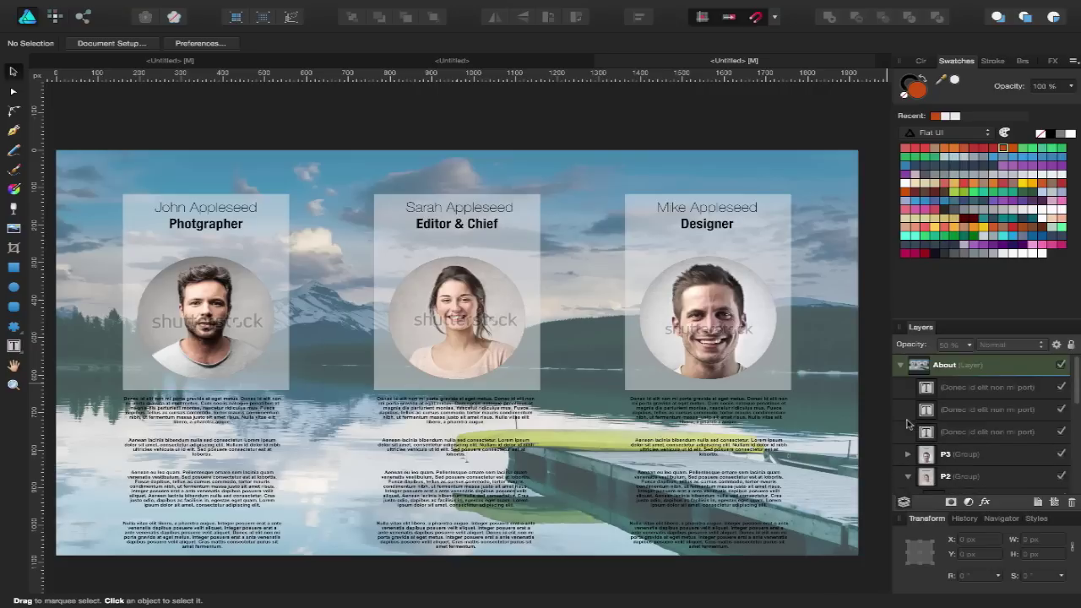
pyautogui.click(900, 369)
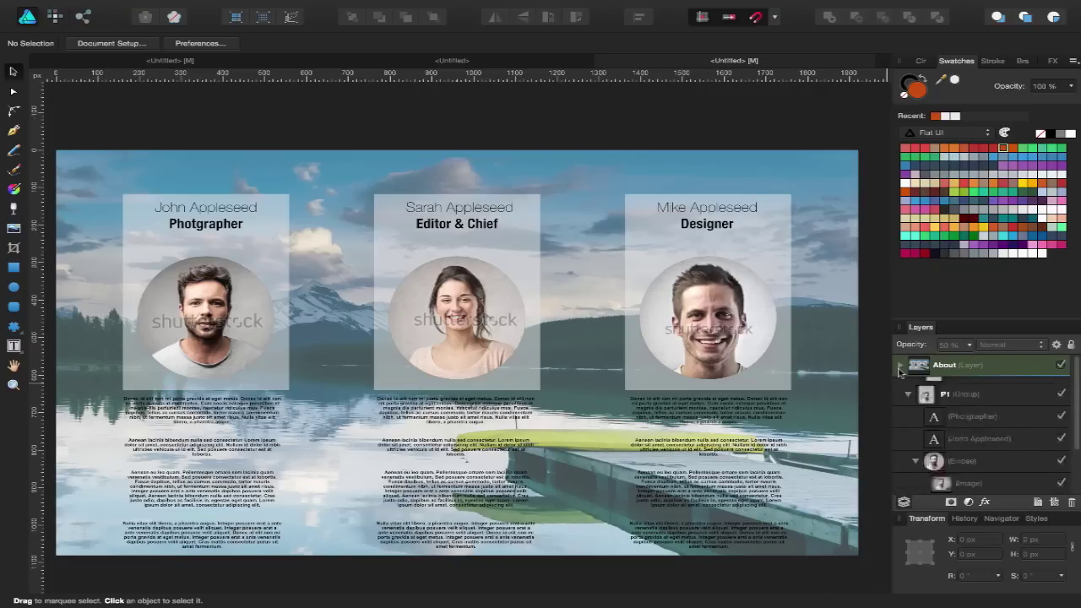
pyautogui.click(963, 382)
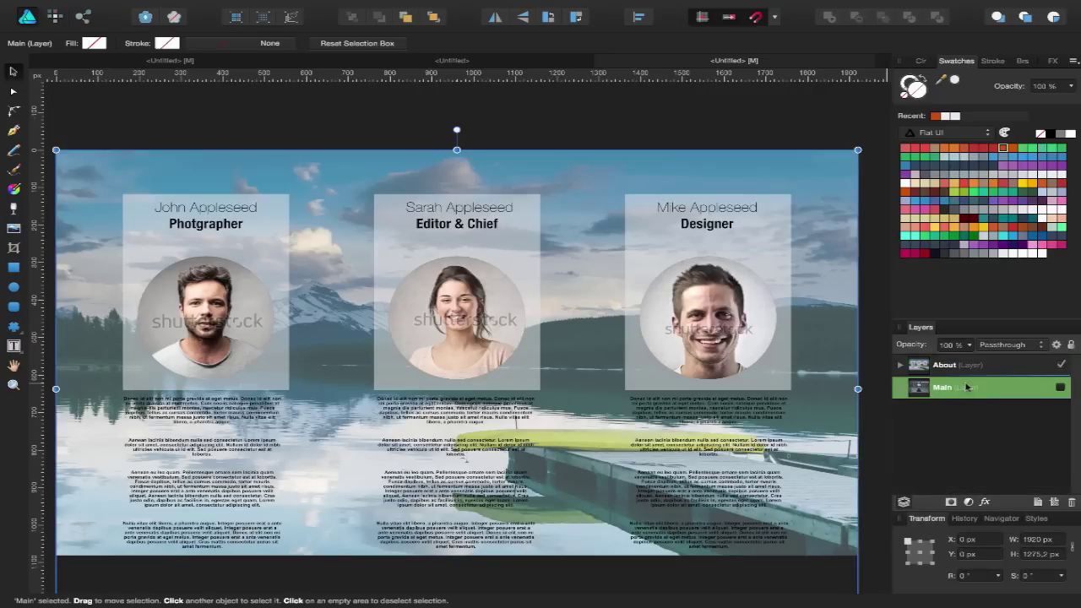
# - Compare the two pages by showing only the Main layer and switching back to only the About layer
pyautogui.click(1060, 365)
pyautogui.click(1060, 387)
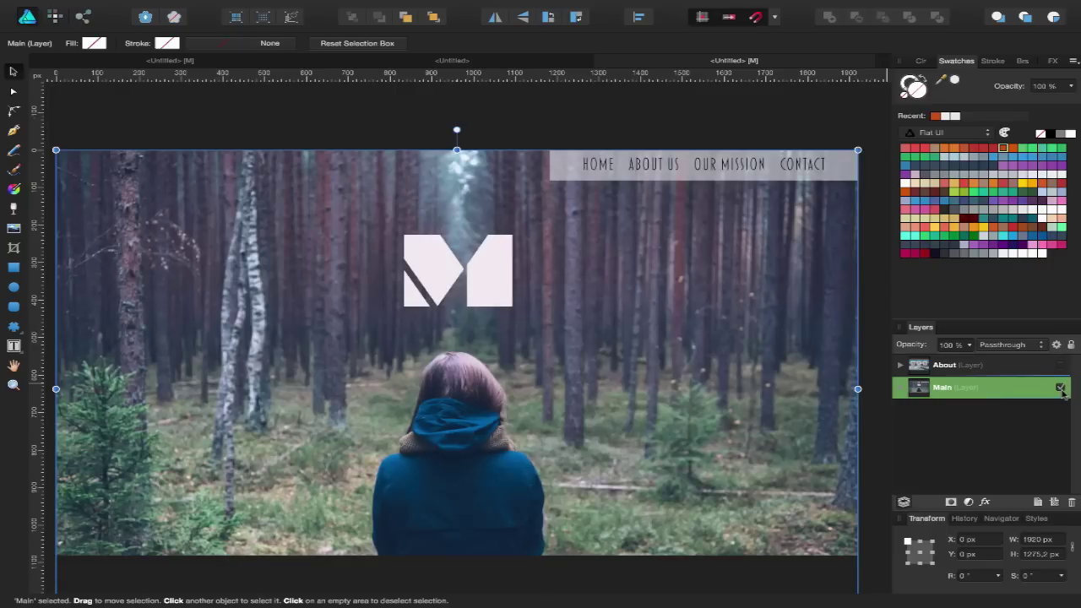
pyautogui.click(1061, 387)
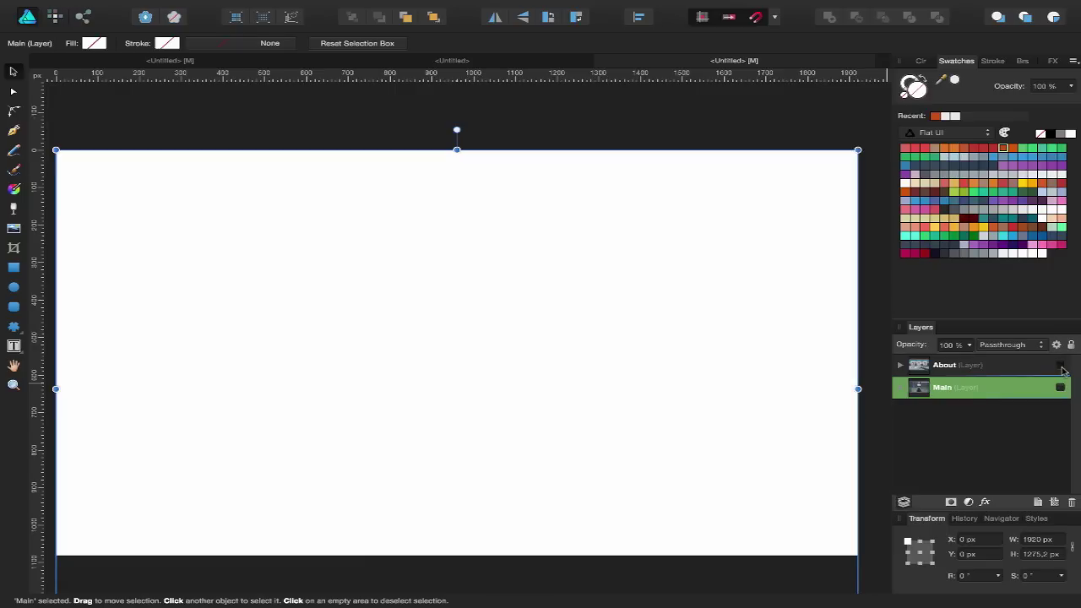
pyautogui.click(1061, 365)
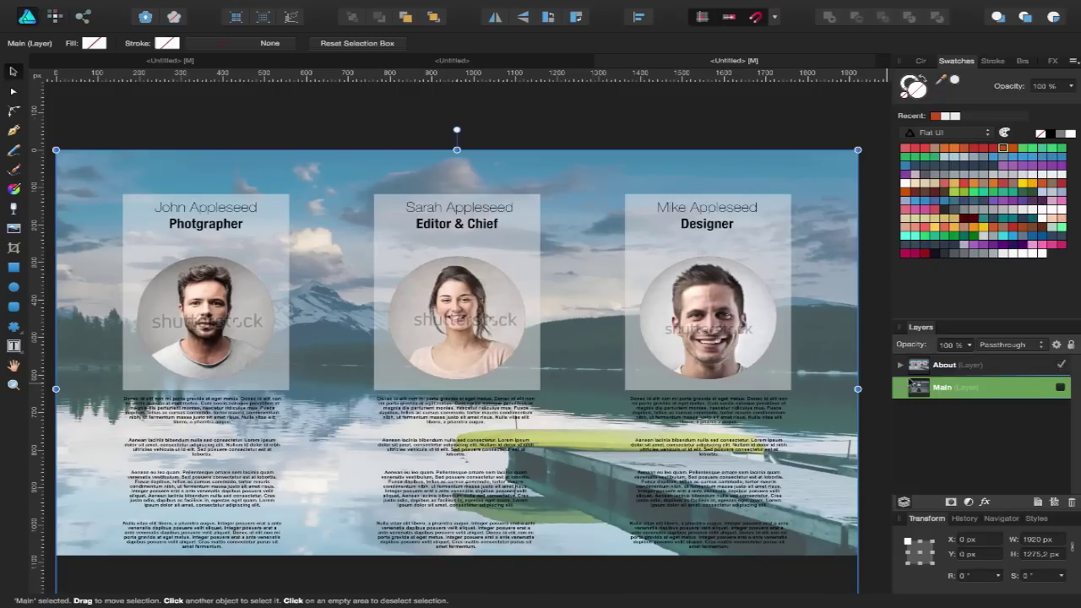
# - Copy the white M logo from the Main page into the About layer and make the About layer visible
pyautogui.click(1061, 387)
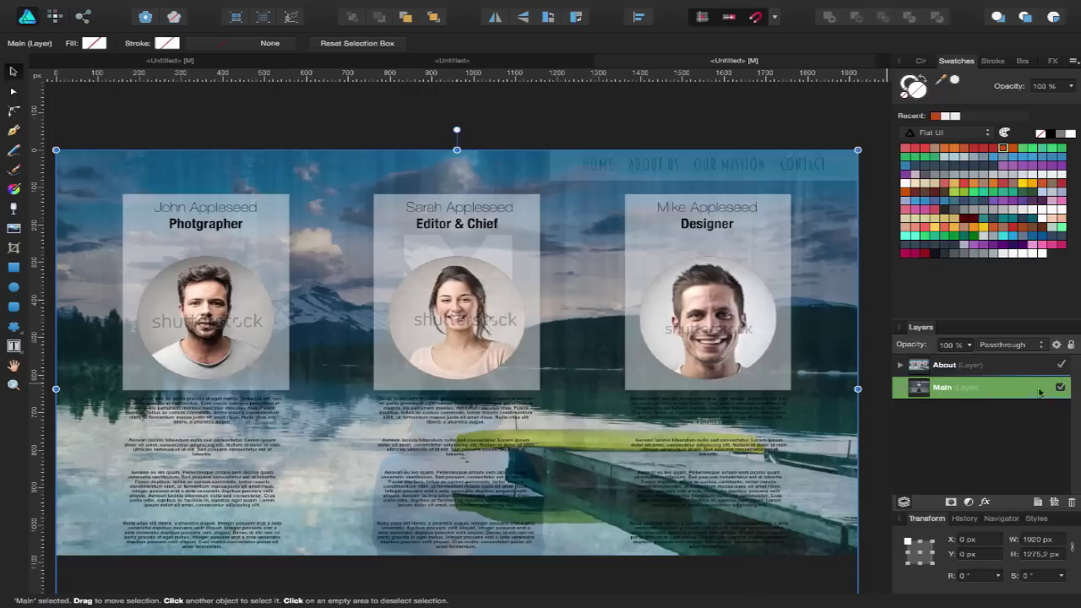
pyautogui.click(1061, 365)
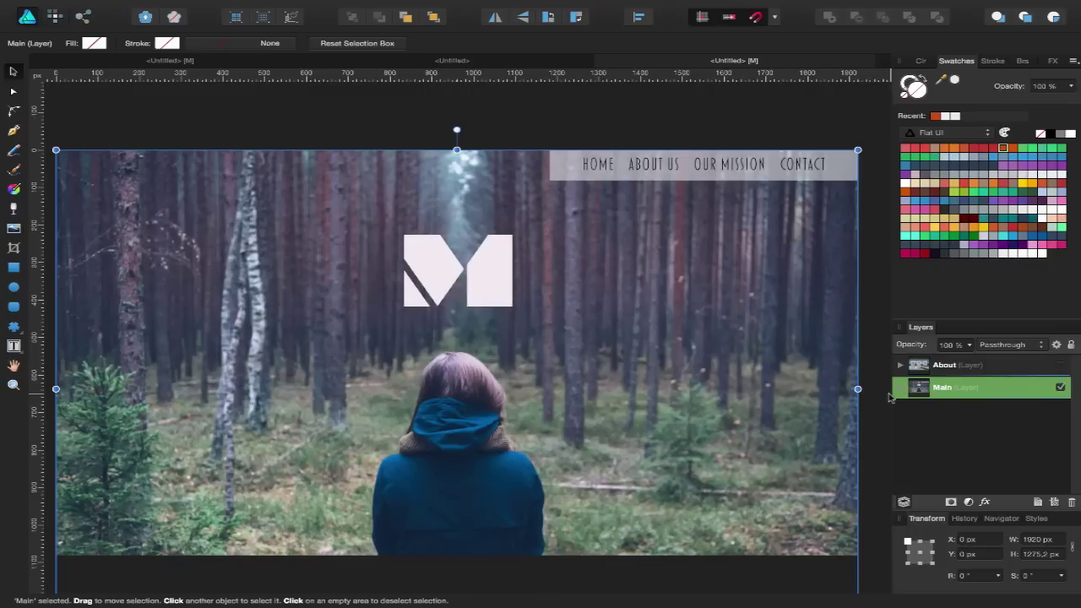
pyautogui.click(487, 284)
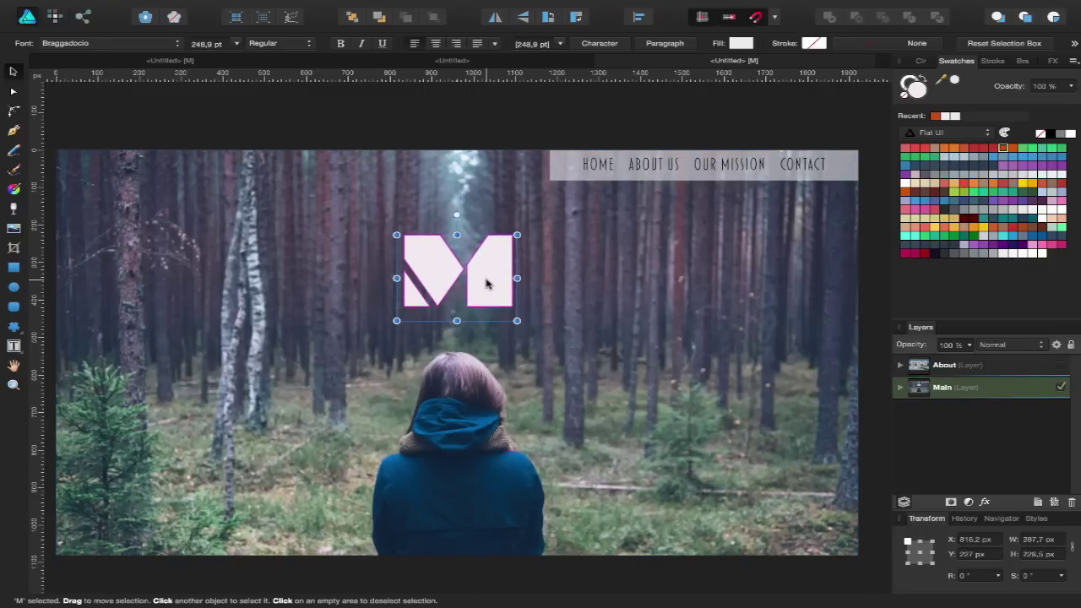
pyautogui.click(946, 366)
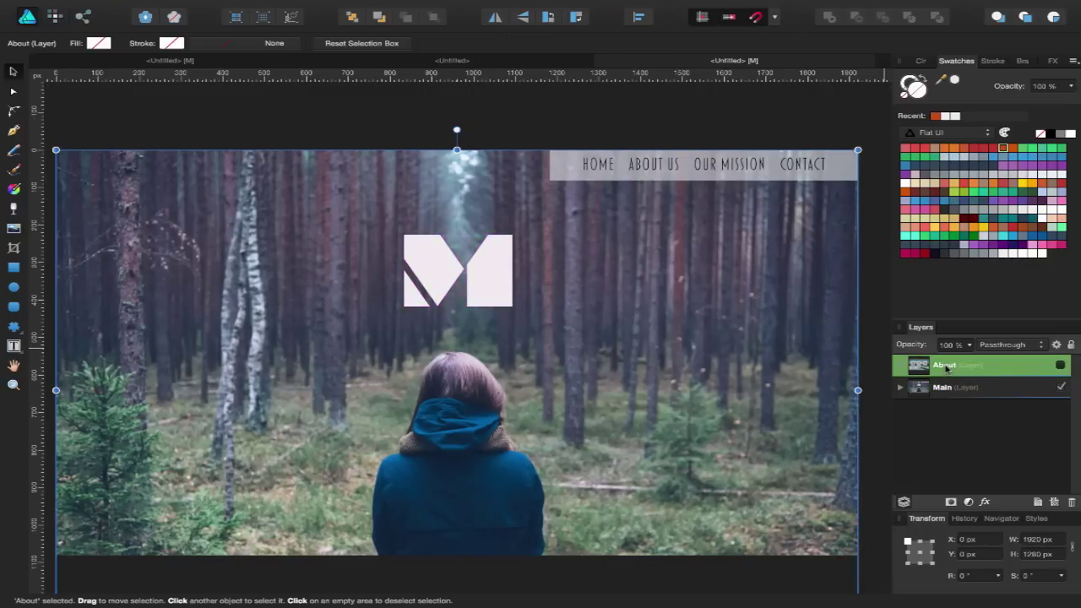
pyautogui.hotkey('ctrl', 'z')
pyautogui.click(1061, 365)
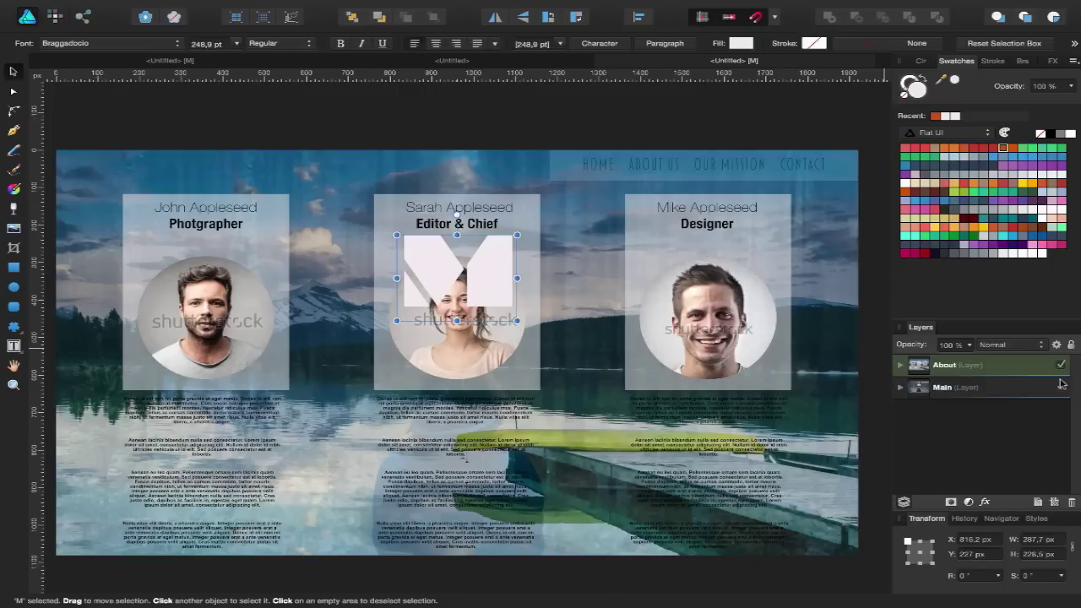
# - Fill the copied logo black, shrink it to about 119 px wide in the page's upper-left corner, with the Main layer hidden
pyautogui.click(500, 272)
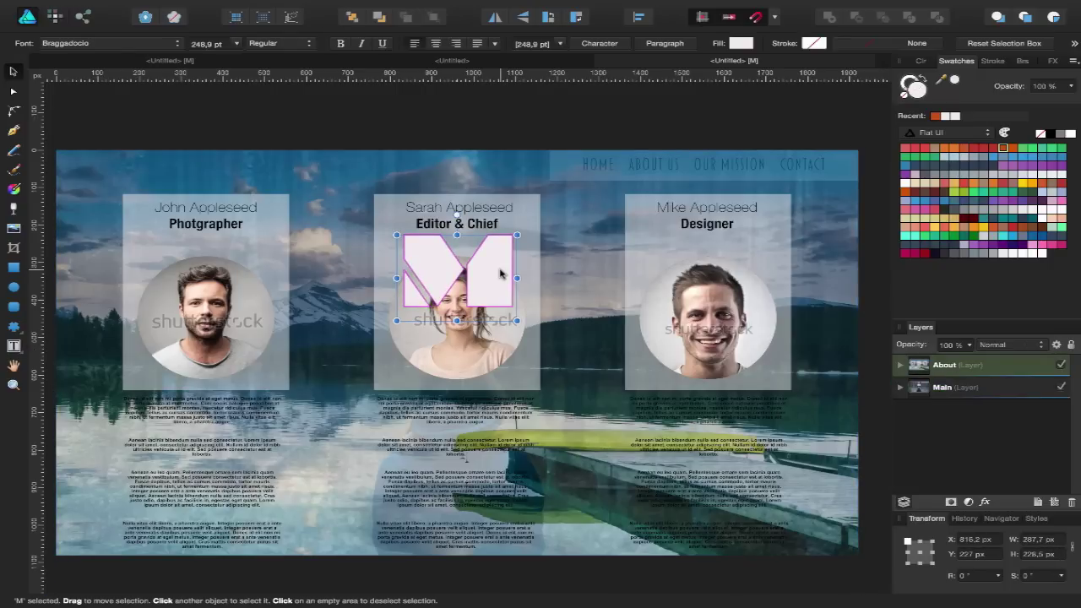
pyautogui.hscroll(-2, 500, 272)
pyautogui.hscroll(-1, 500, 269)
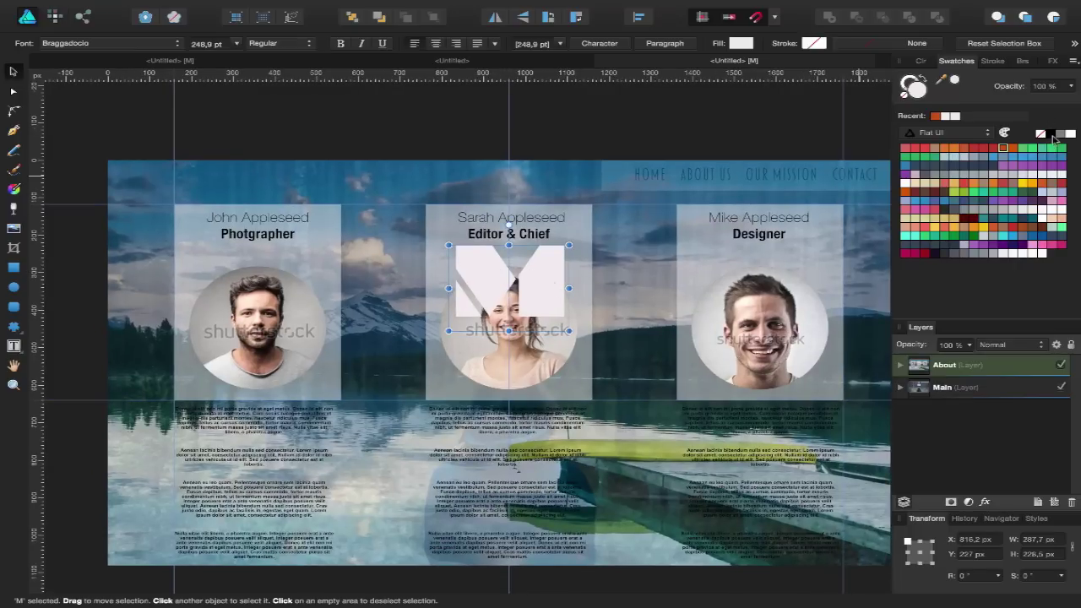
pyautogui.click(1052, 134)
pyautogui.moveTo(569, 331); pyautogui.dragTo(156, 175)
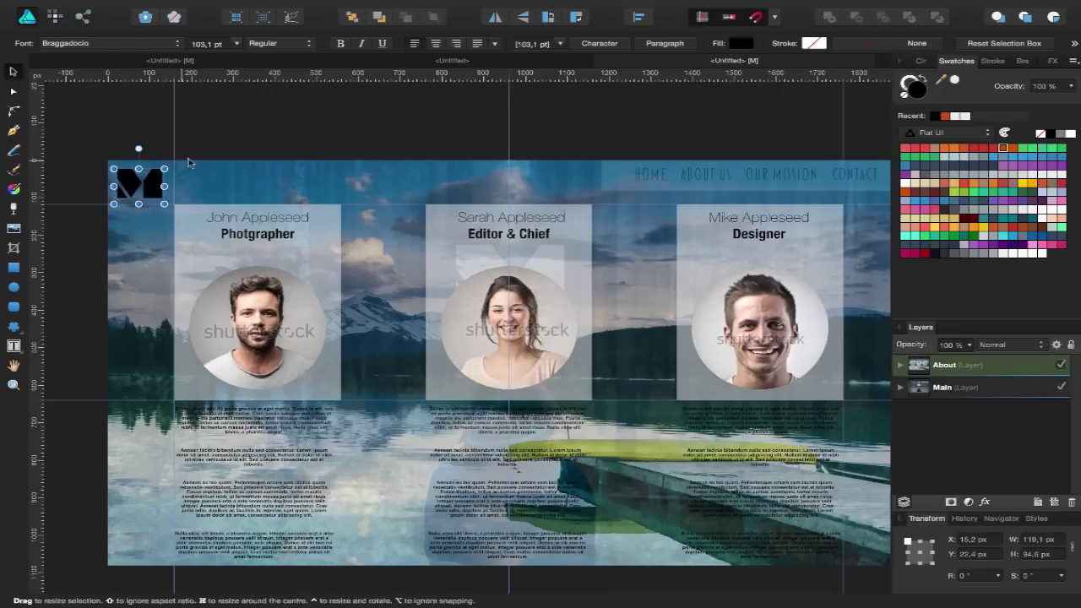
pyautogui.click(227, 156)
pyautogui.hscroll(1, 226, 156)
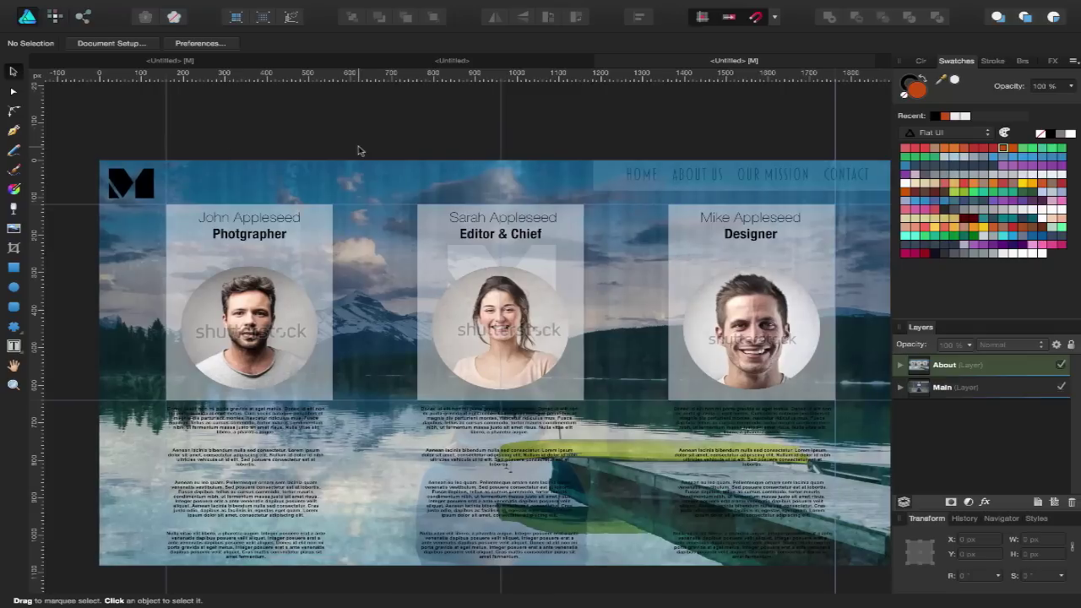
pyautogui.click(1061, 388)
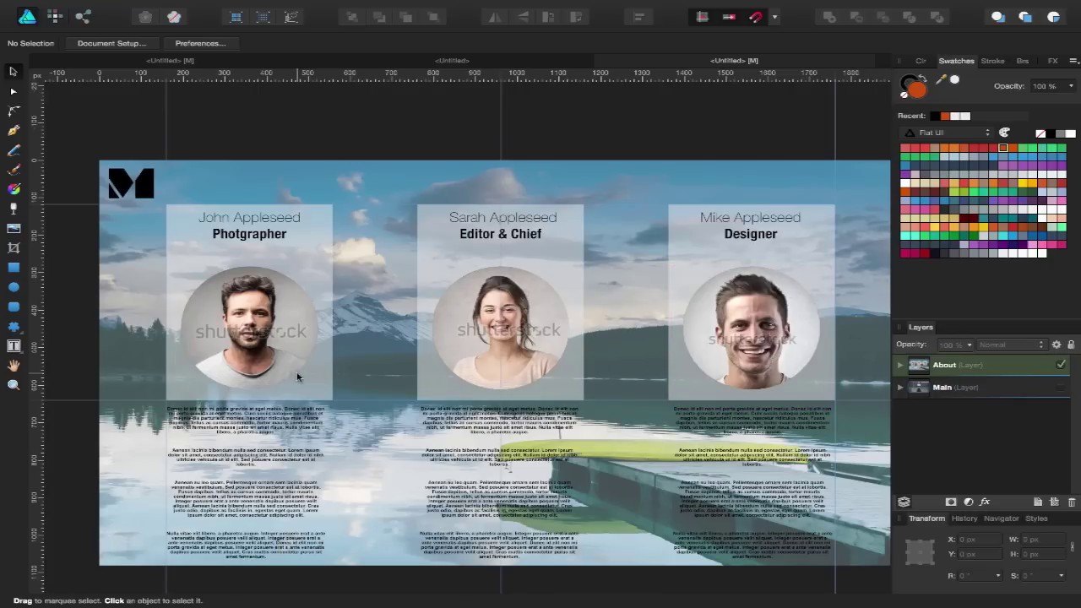
# - Add the artistic text heading "About us" at about 100 pt and centre it above the middle card
pyautogui.click(14, 346)
pyautogui.click(67, 355)
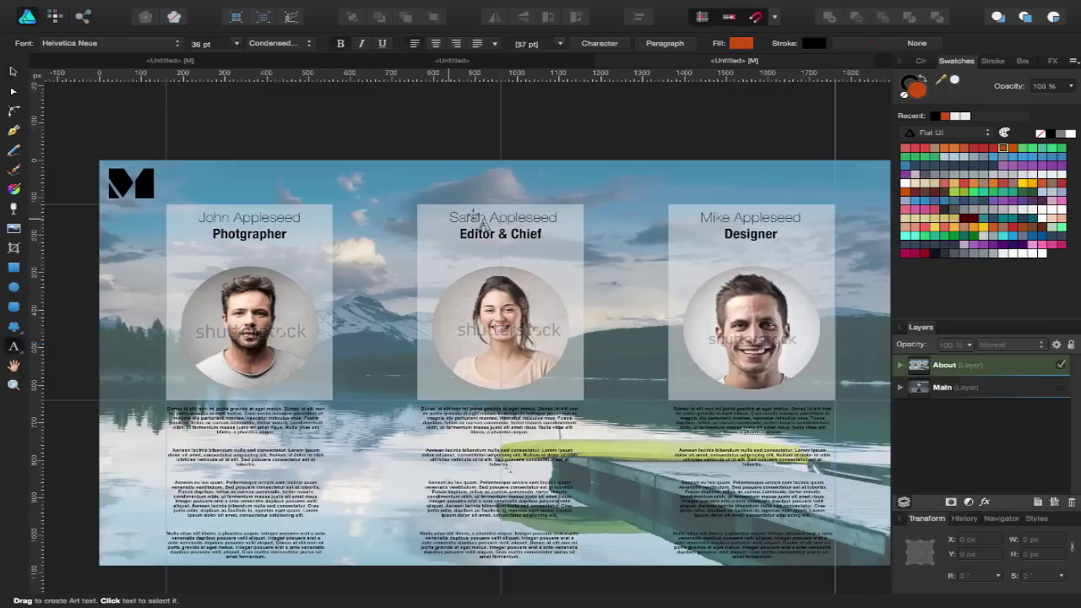
pyautogui.moveTo(394, 161); pyautogui.dragTo(438, 196)
pyautogui.write('Ab')
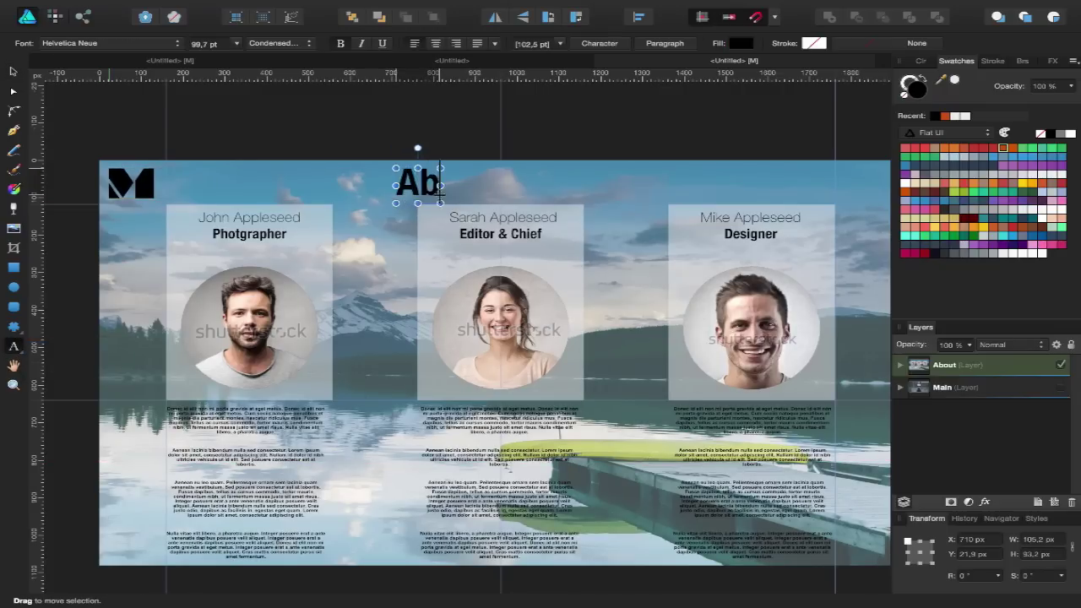
pyautogui.write('out us')
pyautogui.press('Escape')
pyautogui.moveTo(468, 186); pyautogui.dragTo(500, 184)
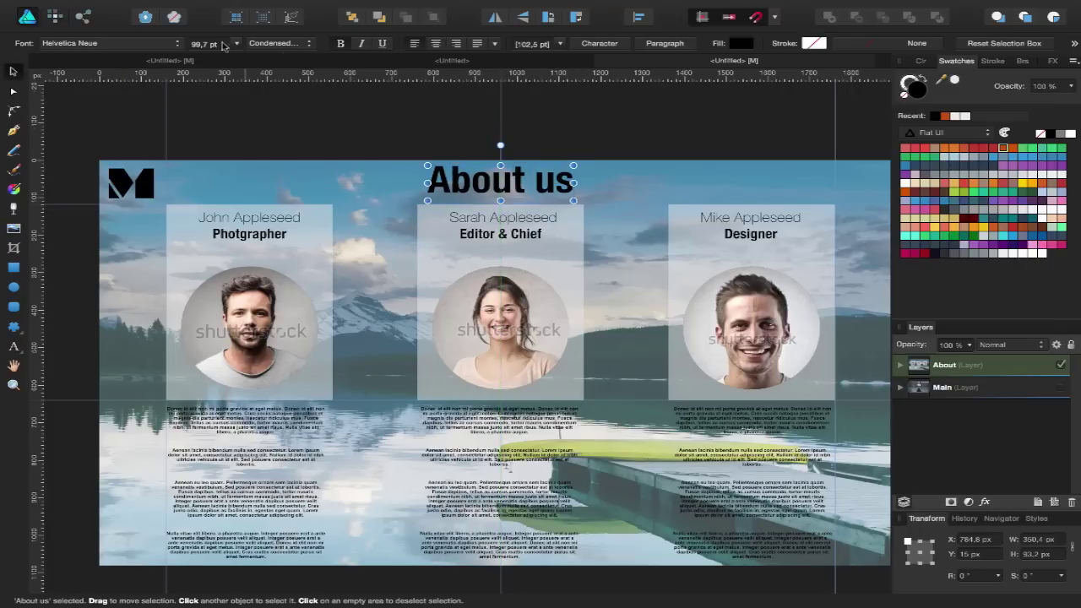
# - Set the "About us" heading to UltraLight at 72 pt and re-centre it on the page above the cards
pyautogui.click(279, 43)
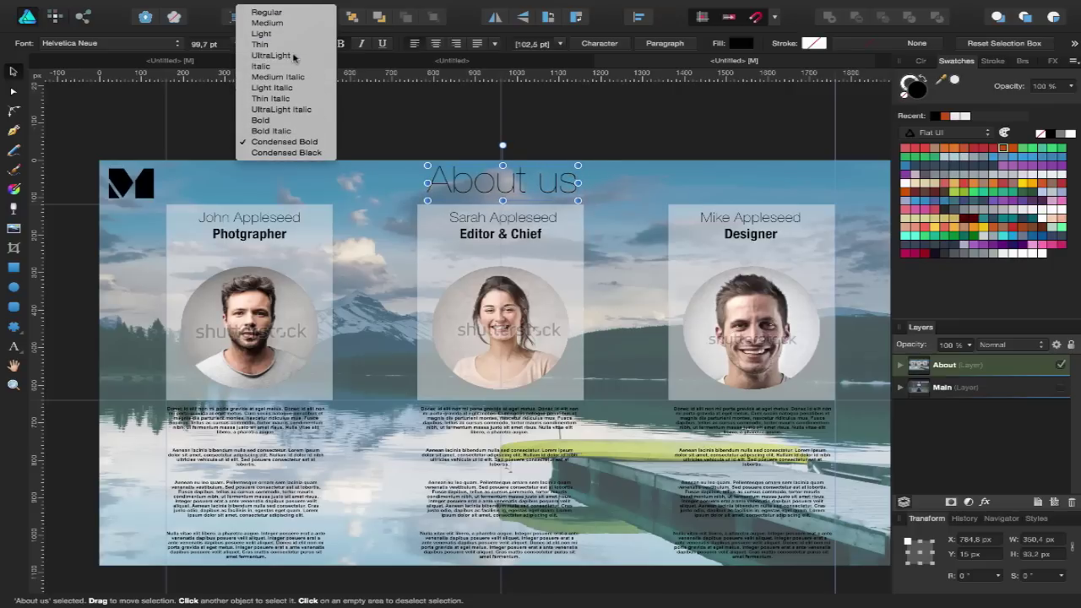
pyautogui.click(294, 55)
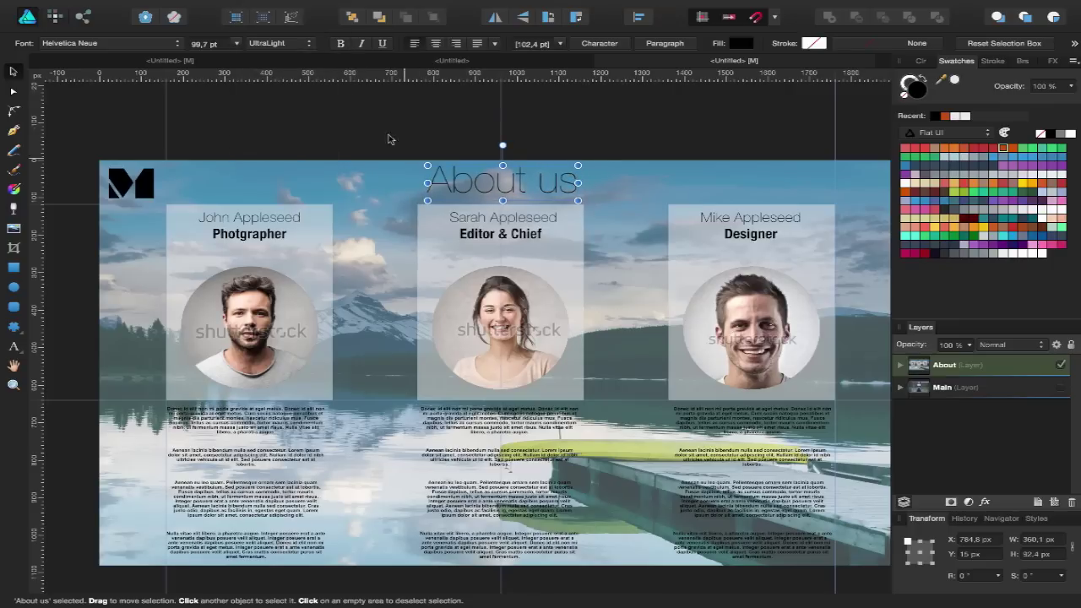
pyautogui.click(236, 43)
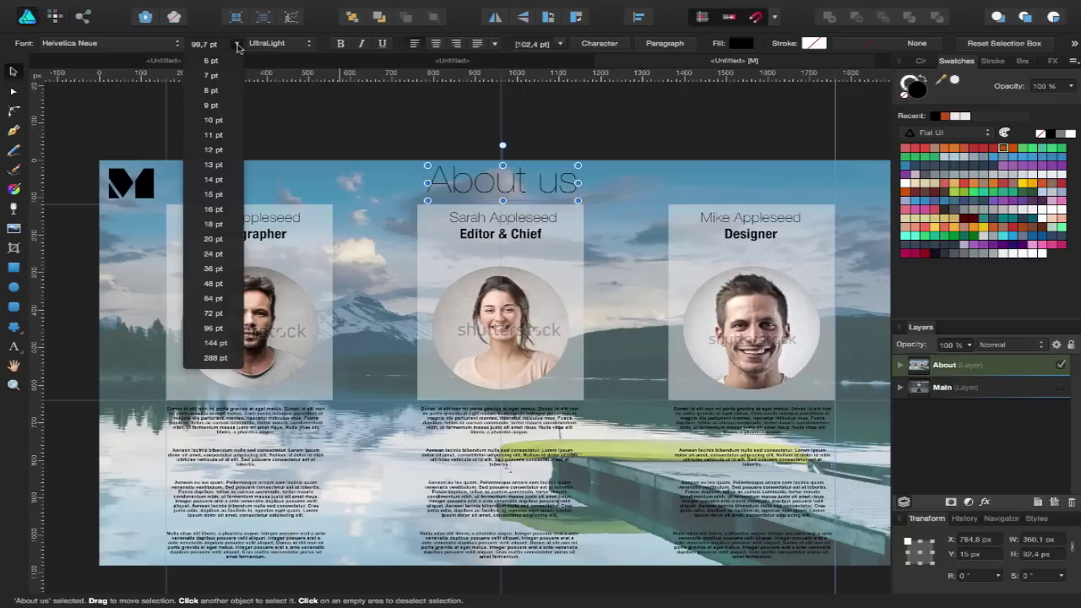
pyautogui.click(229, 318)
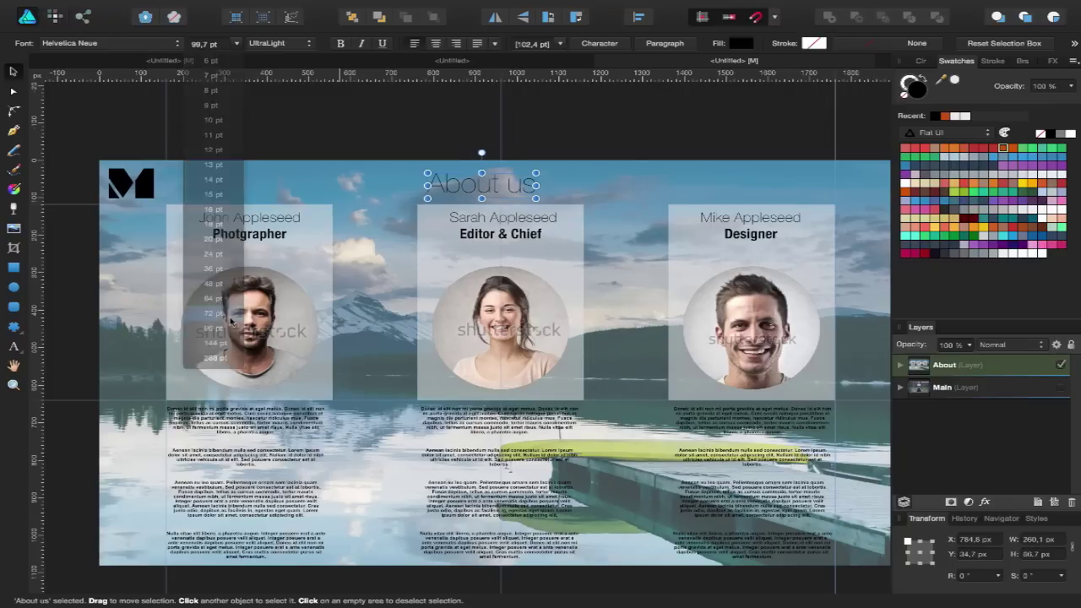
pyautogui.moveTo(461, 191); pyautogui.dragTo(484, 184)
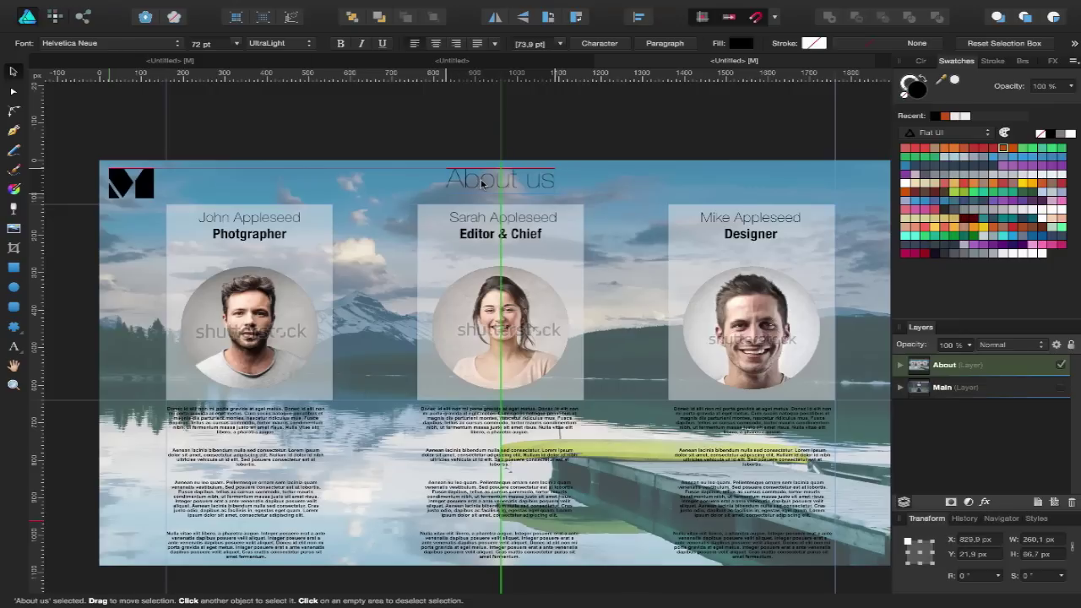
pyautogui.click(574, 131)
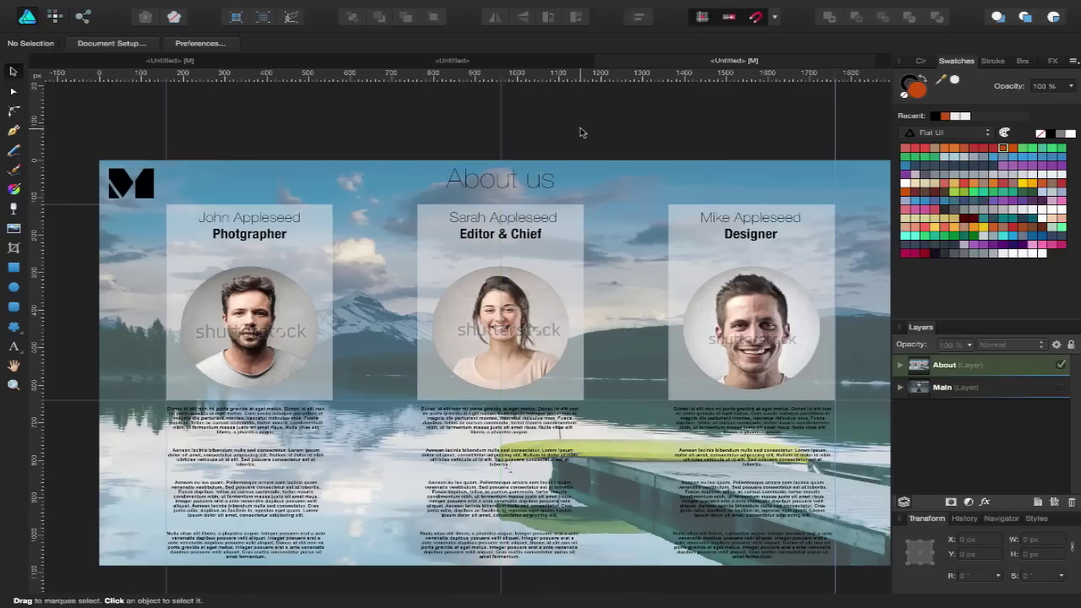
# - Hide the About layer and show the Main layer to display the forest page
pyautogui.scroll(-2, 580, 128)
pyautogui.hscroll(2, 581, 128)
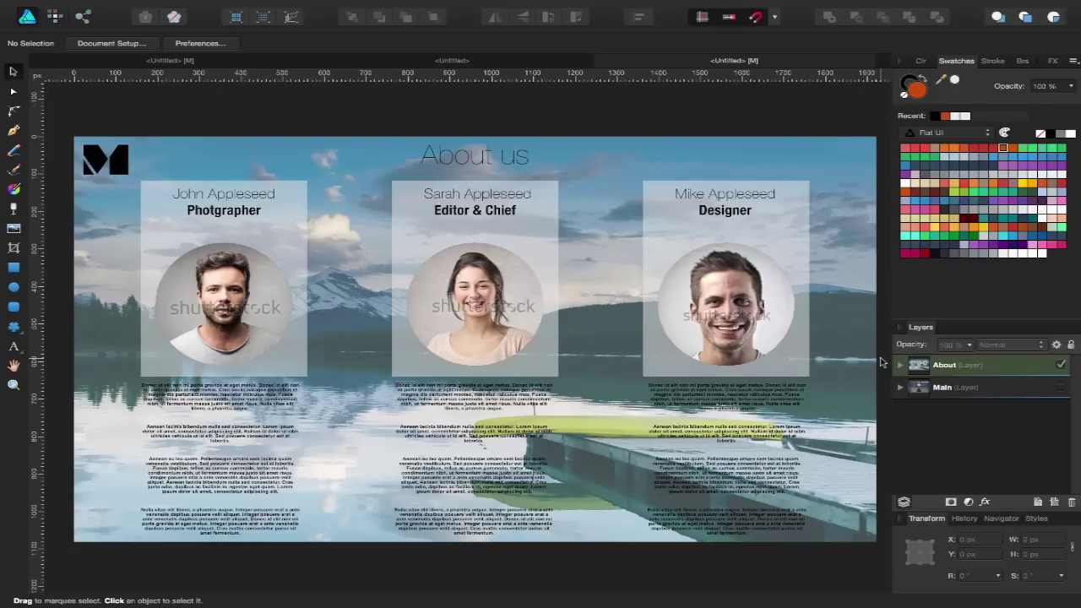
pyautogui.click(1062, 365)
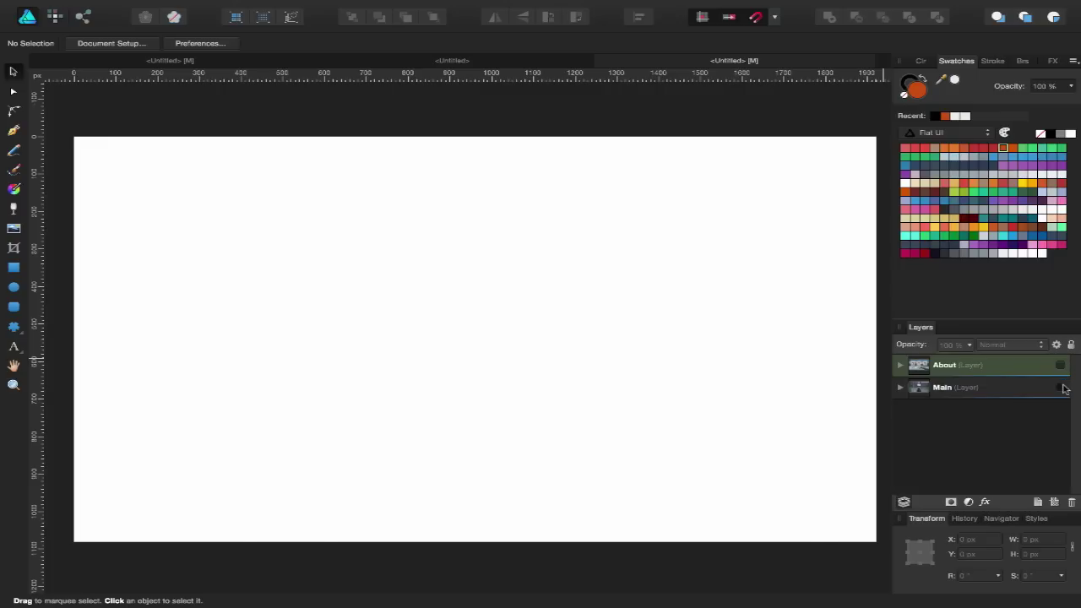
pyautogui.click(1062, 386)
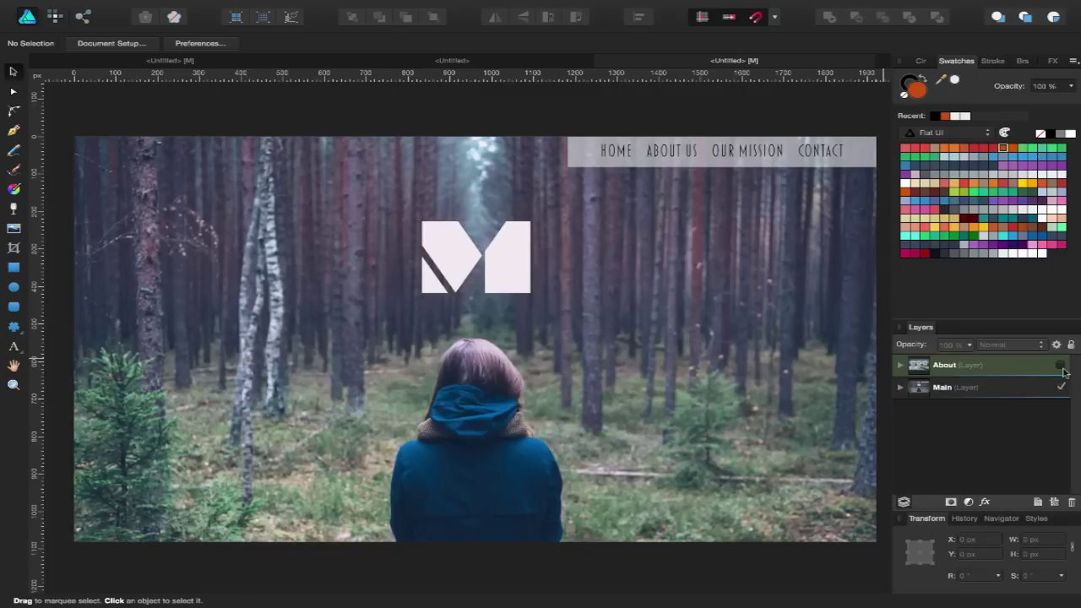
# - Show the About layer with the Main layer hidden, and export the whole page as a best-quality JPEG at 1920 x 1080 px
pyautogui.click(1061, 365)
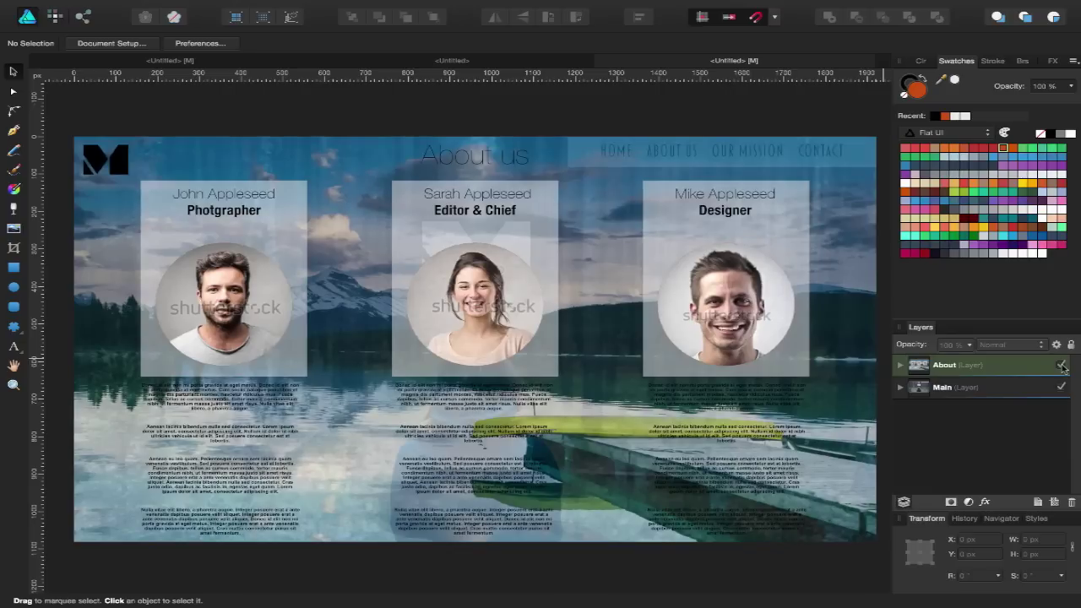
pyautogui.click(1062, 386)
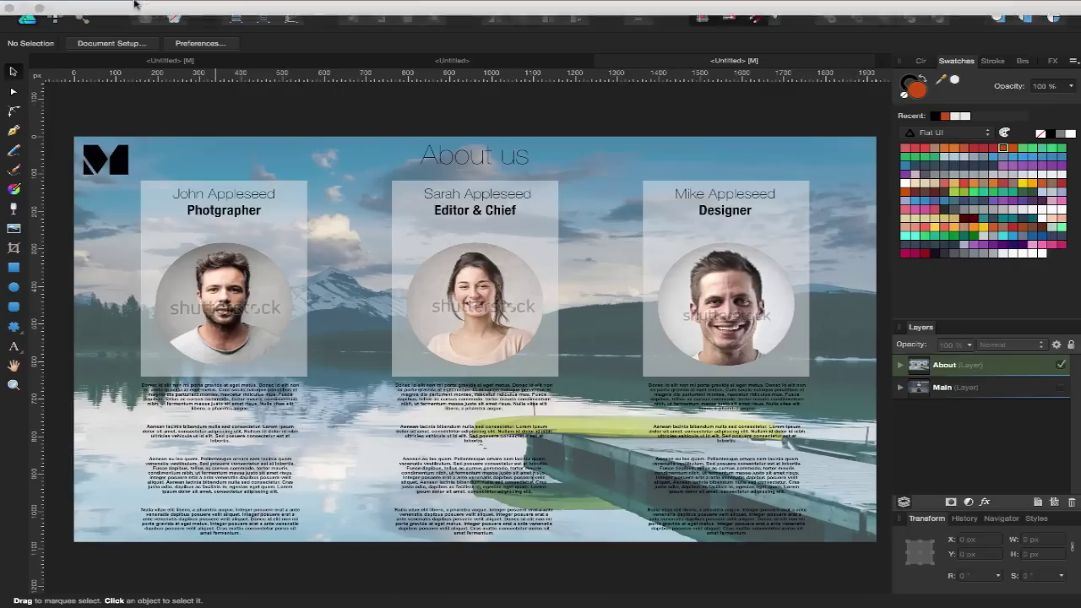
pyautogui.click(147, 8)
pyautogui.click(216, 222)
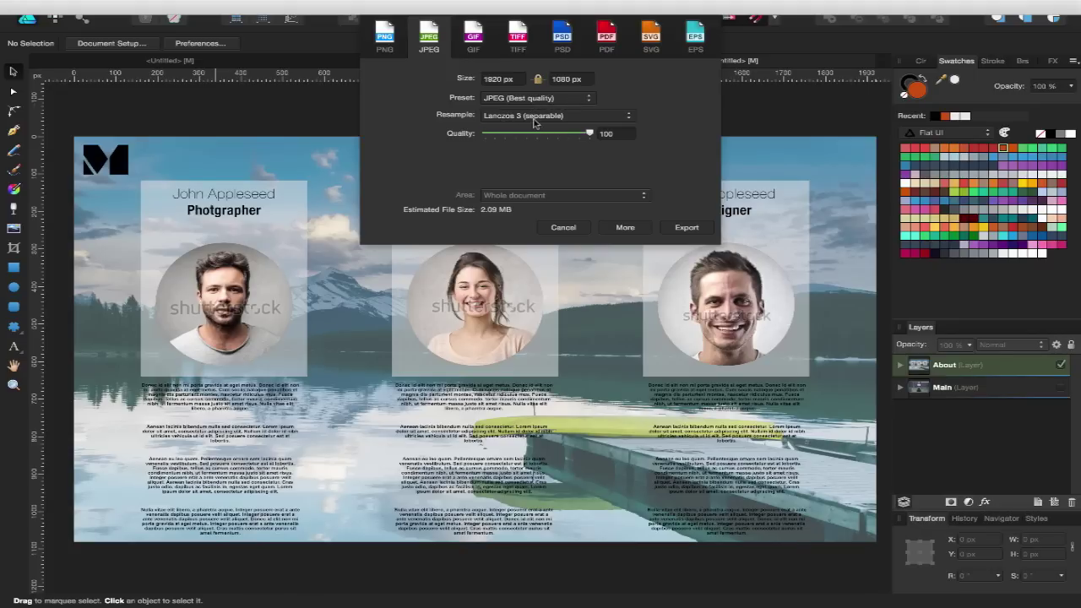
pyautogui.click(686, 228)
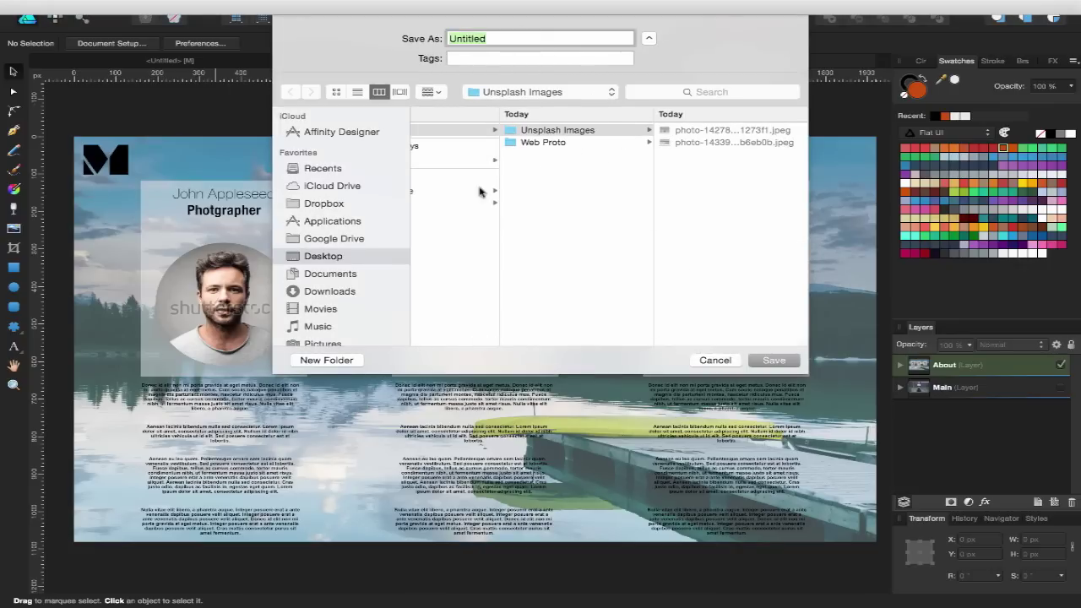
# - Create a new folder named "Web Test" inside the Mango folder as the export location
pyautogui.hscroll(-2, 496, 177)
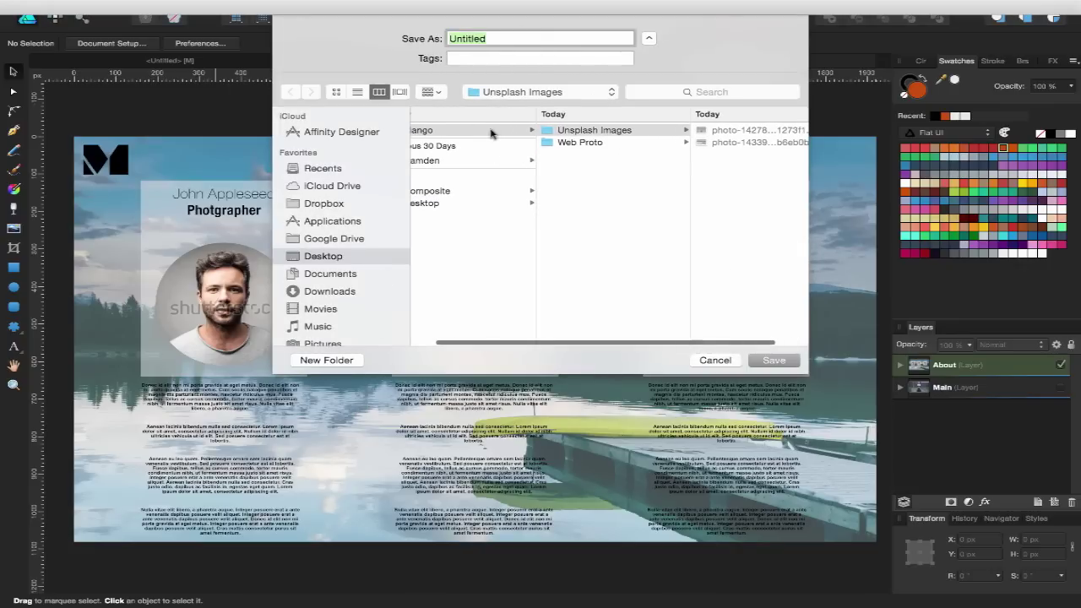
pyautogui.click(492, 130)
pyautogui.click(357, 363)
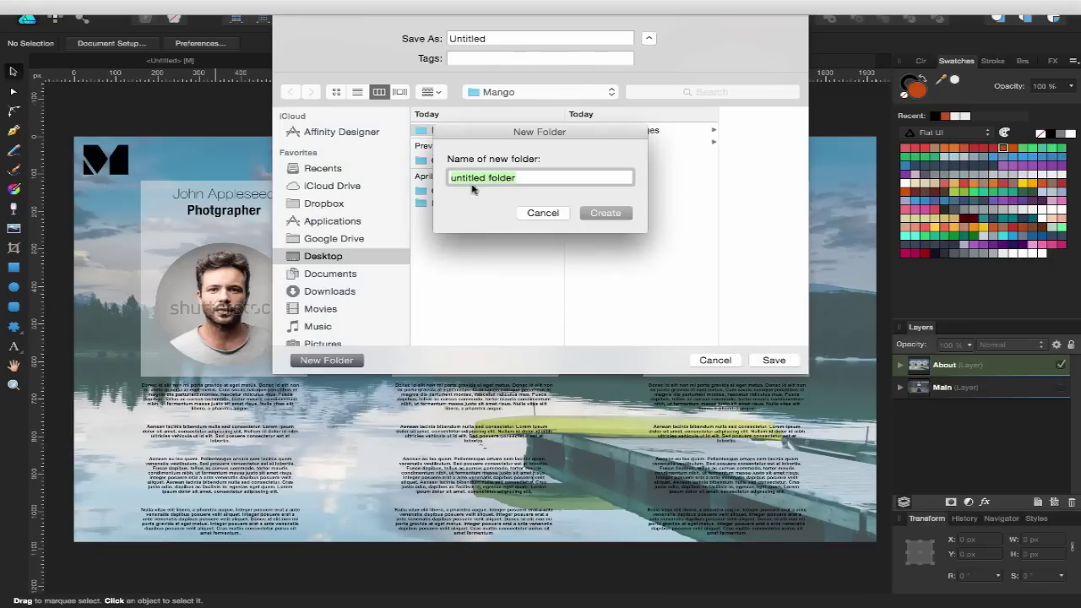
pyautogui.write('Web')
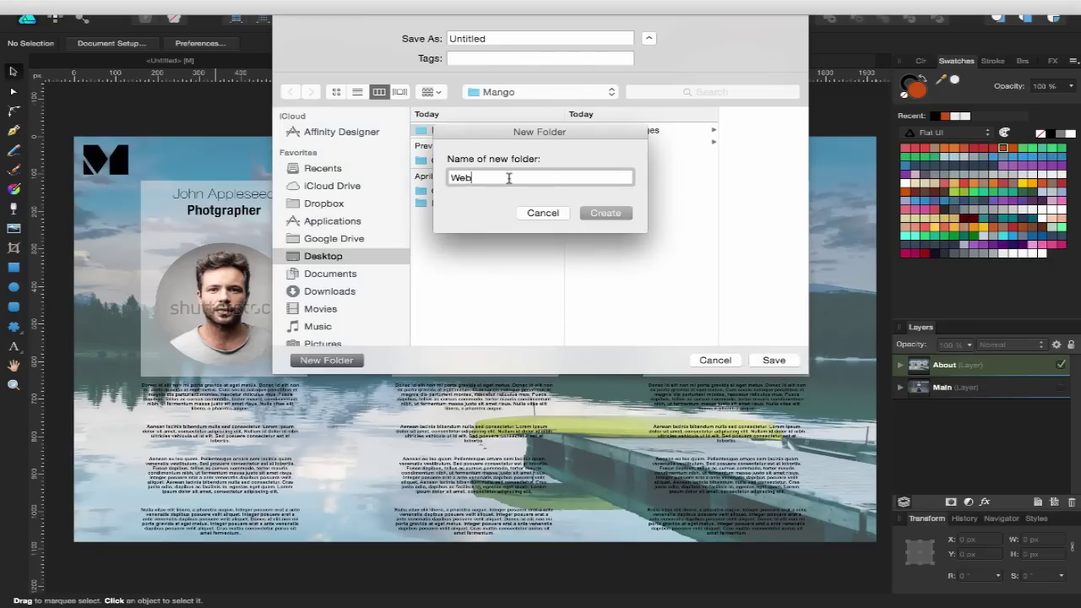
pyautogui.write(' Test')
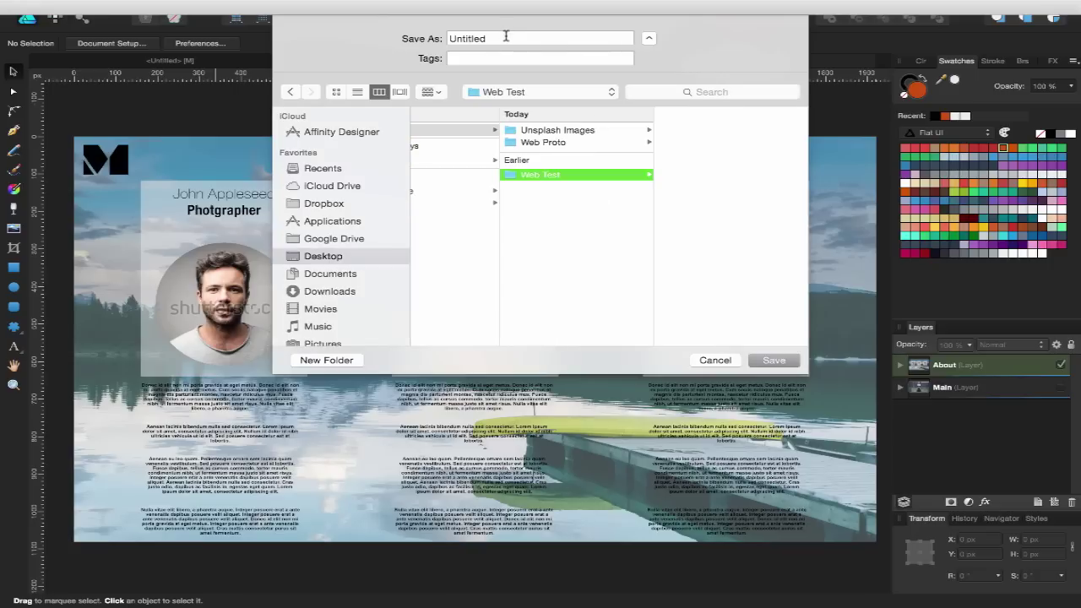
# - Name the exported image "About us" and save it in the Web Test folder
pyautogui.doubleClick(506, 37)
pyautogui.write('A')
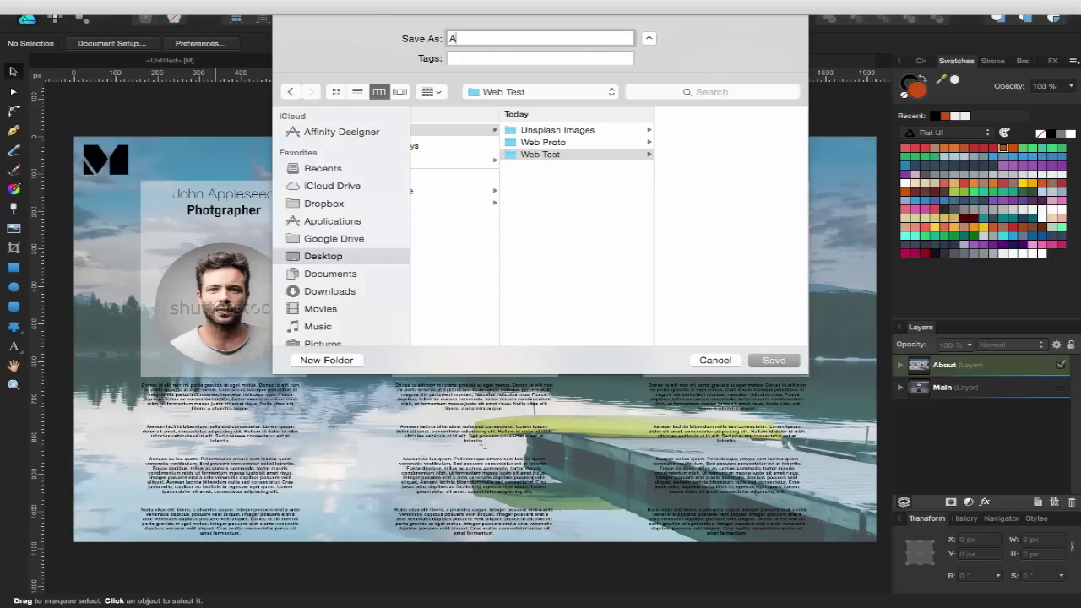
pyautogui.write('bout us')
pyautogui.click(770, 359)
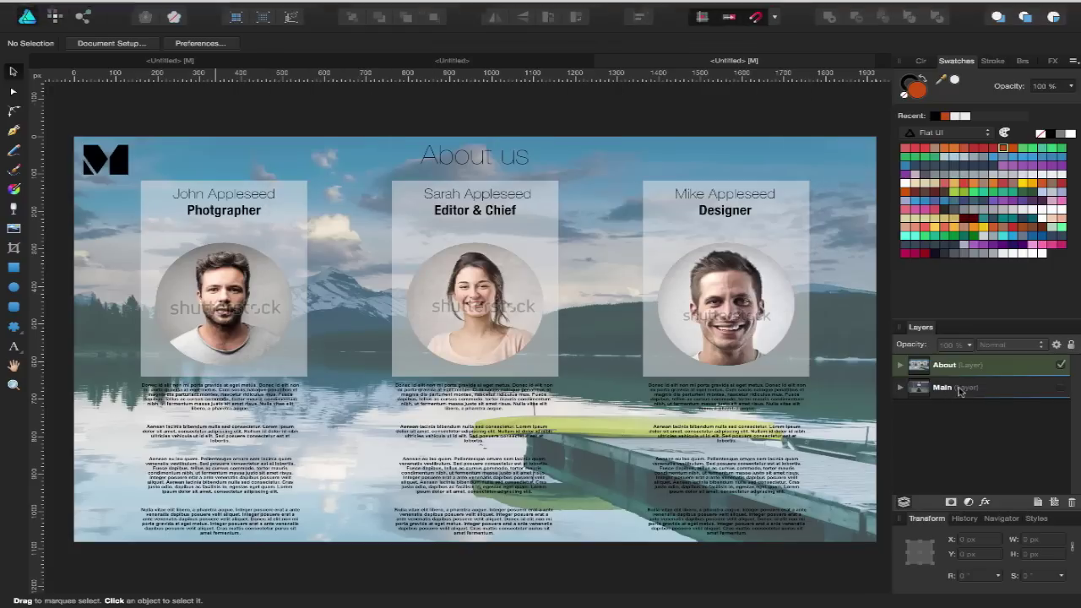
# - Hide the About layer, show the Main layer, and export the forest page as the JPEG "Main" in the Web Test folder
pyautogui.click(957, 390)
pyautogui.click(1060, 366)
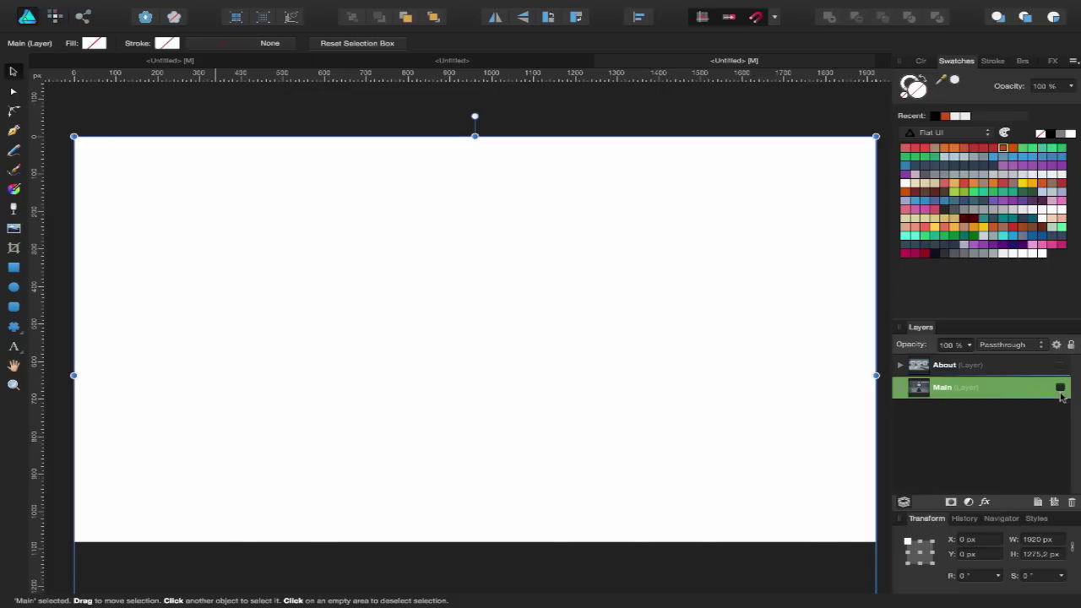
pyautogui.click(1060, 387)
pyautogui.press('super+alt+shift+s')
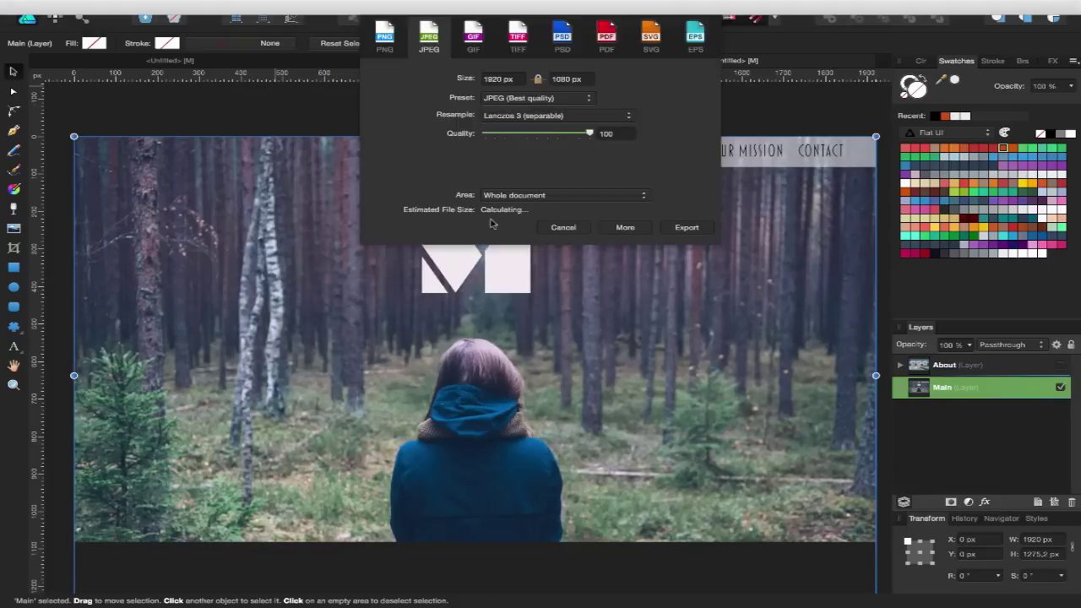
pyautogui.click(687, 227)
pyautogui.click(772, 359)
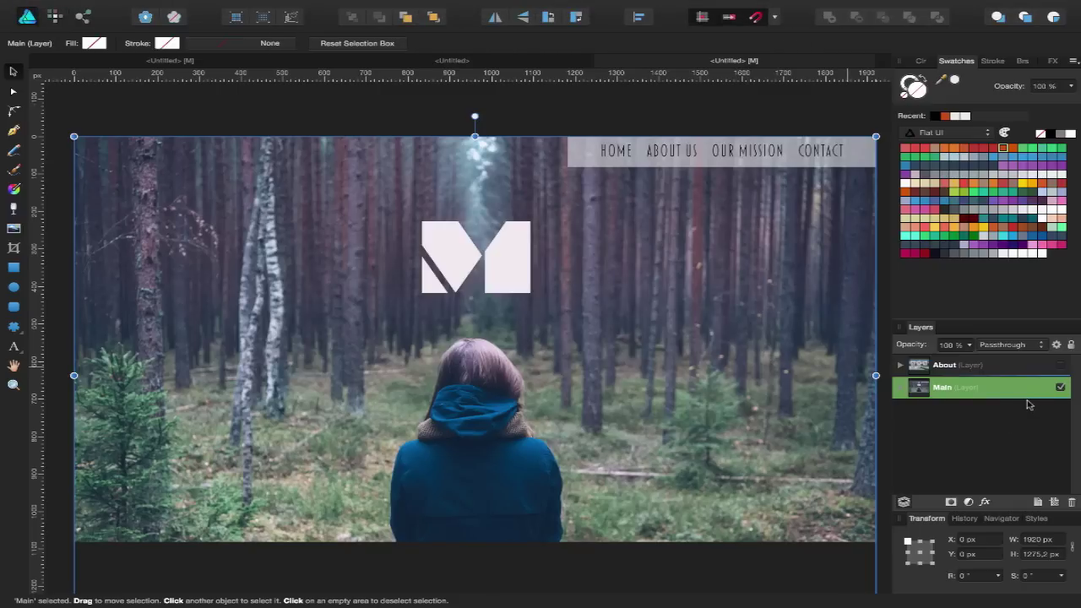
# - Deselect the artwork, examine the slices and export options in the Export Persona, and return to the Draw Persona
pyautogui.click(795, 115)
pyautogui.hscroll(2, 737, 165)
pyautogui.hscroll(-2, 737, 166)
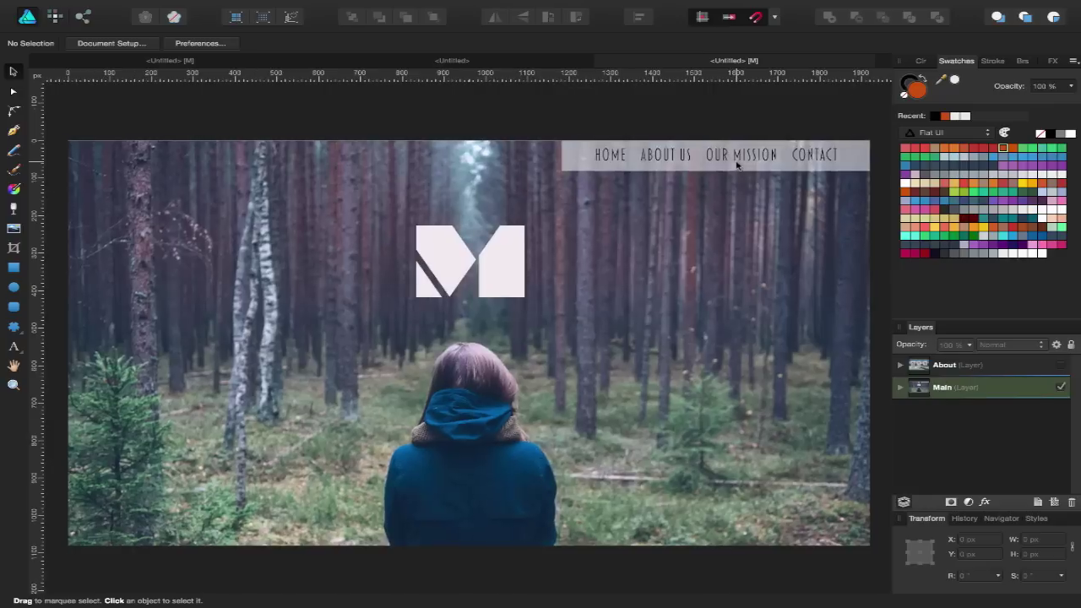
pyautogui.scroll(1, 736, 165)
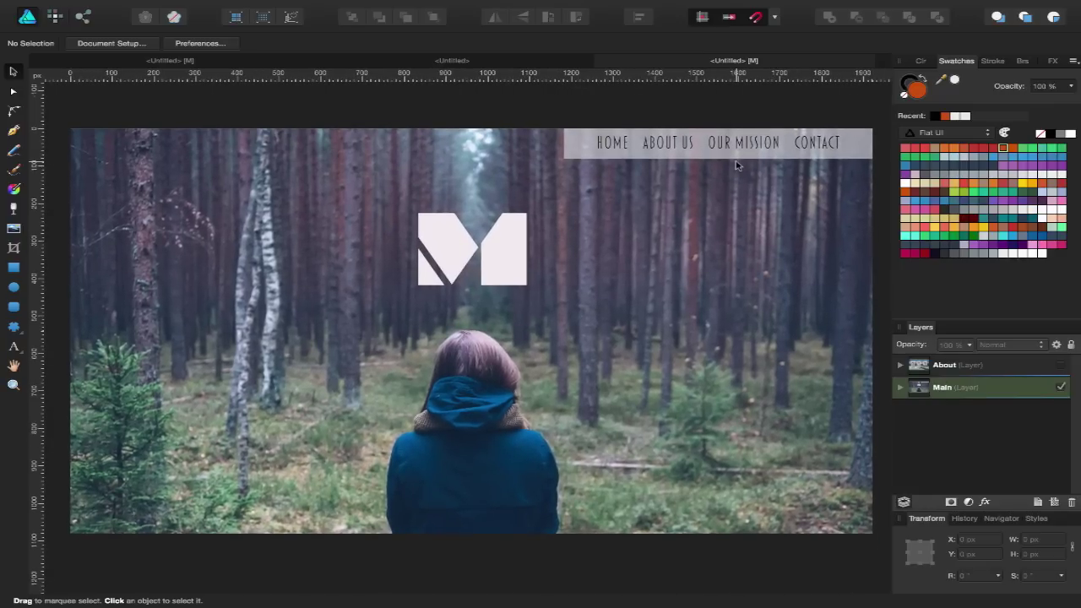
pyautogui.click(83, 17)
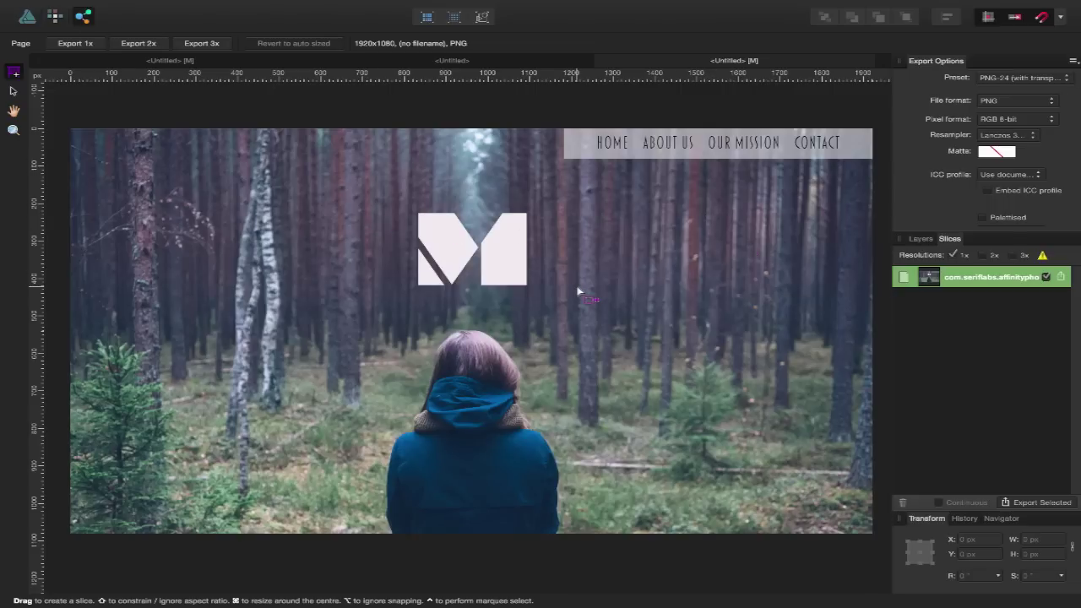
pyautogui.click(27, 16)
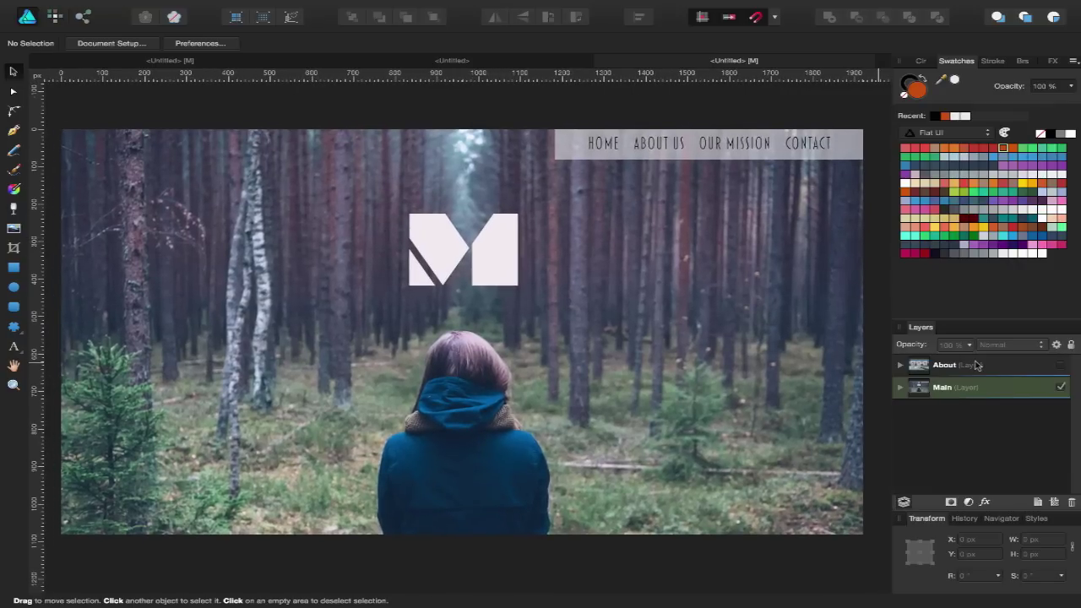
pyautogui.click(984, 387)
pyautogui.click(1061, 365)
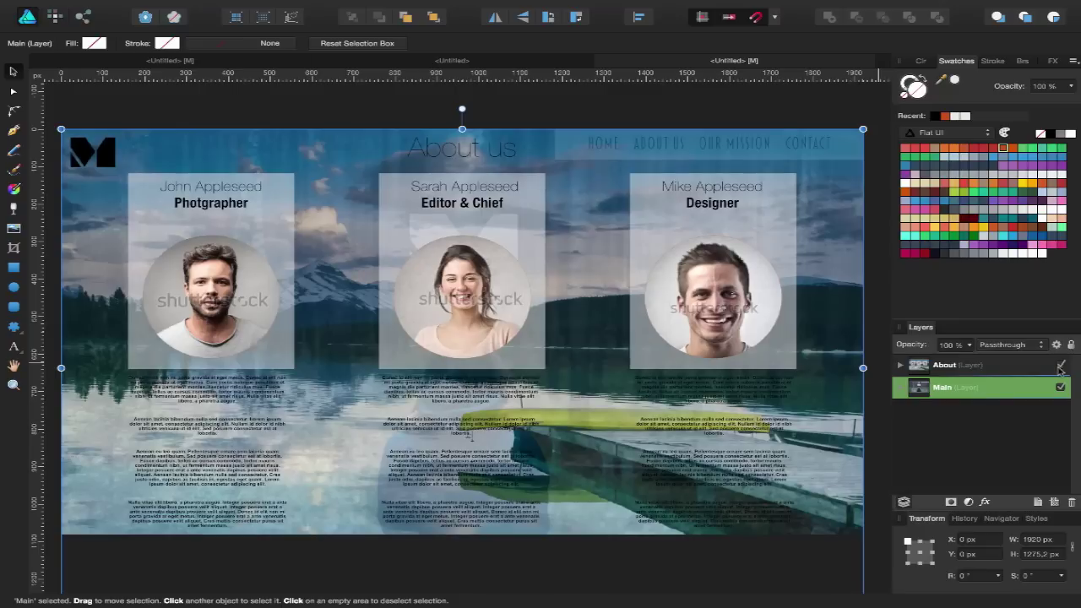
pyautogui.click(1061, 366)
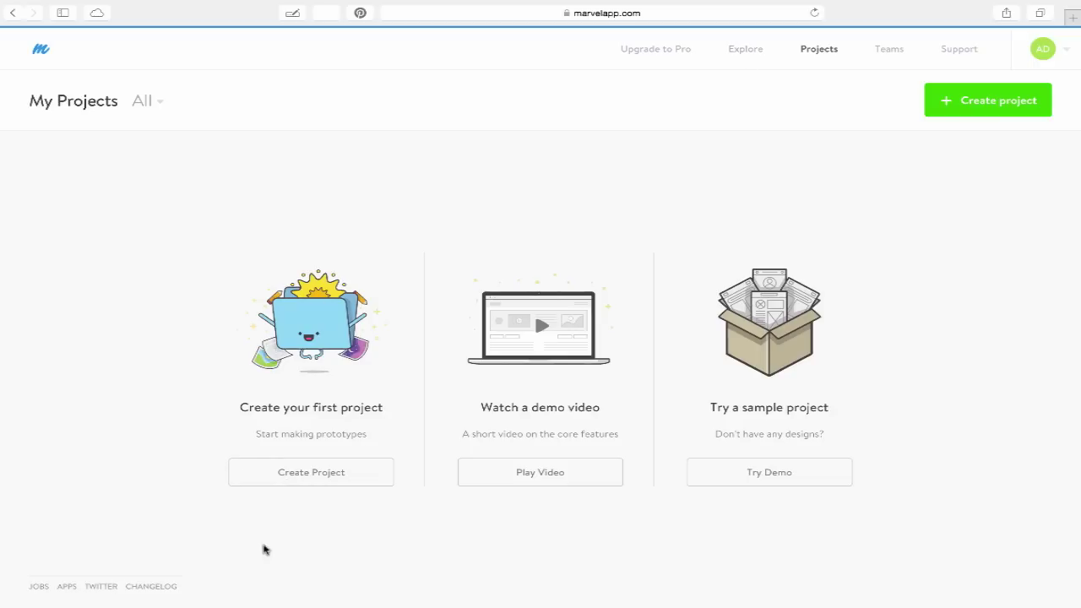
# - In Marvel in the browser, create a new project named "Mango" for the Desktop/Web device, without password protection
pyautogui.click(321, 480)
pyautogui.write('Mango')
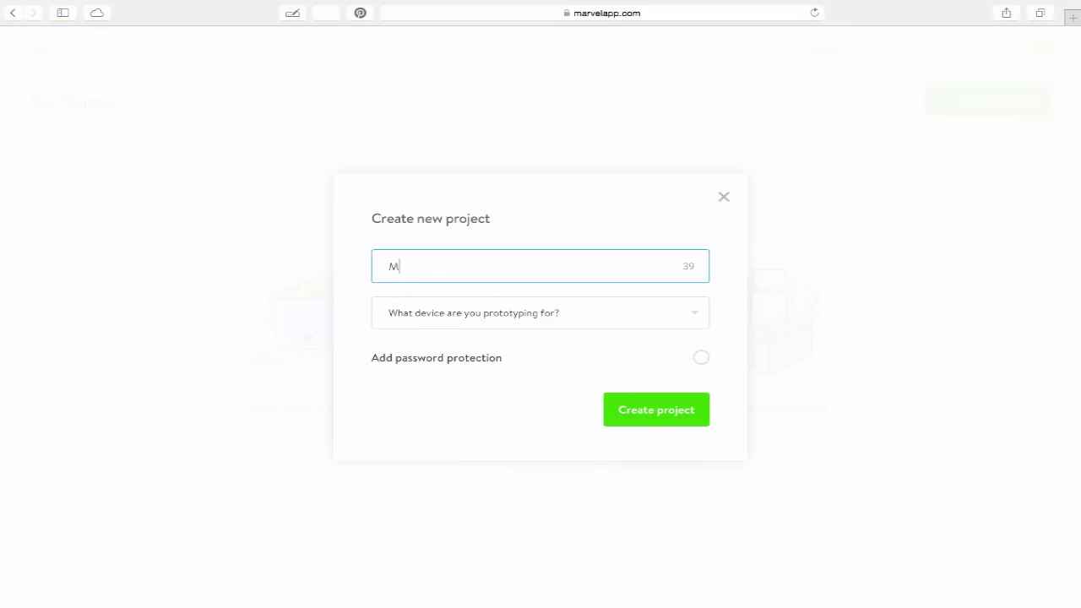
pyautogui.click(522, 319)
pyautogui.click(453, 345)
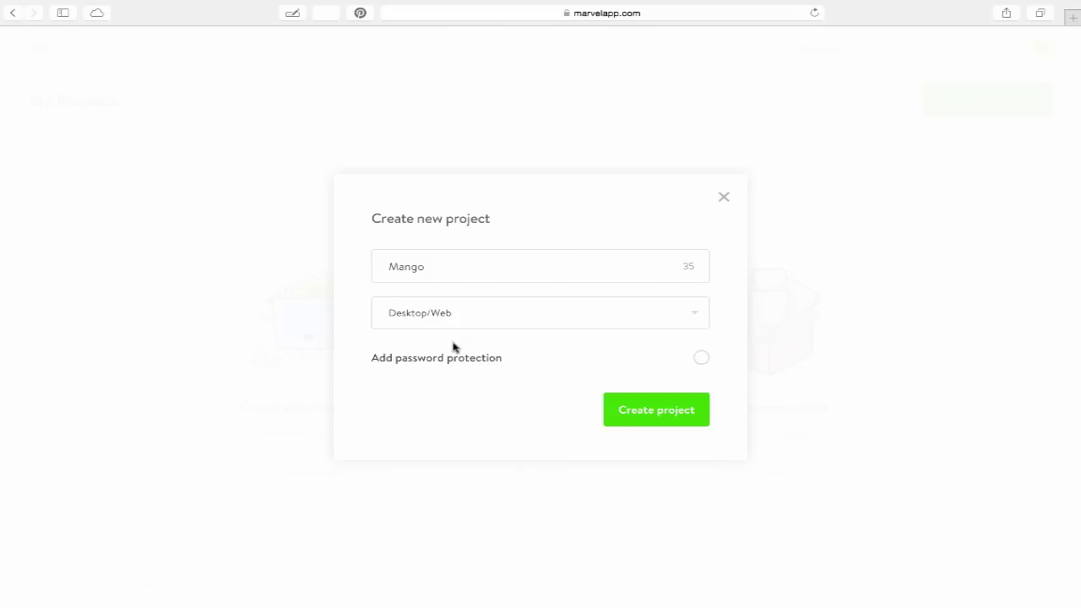
pyautogui.click(664, 411)
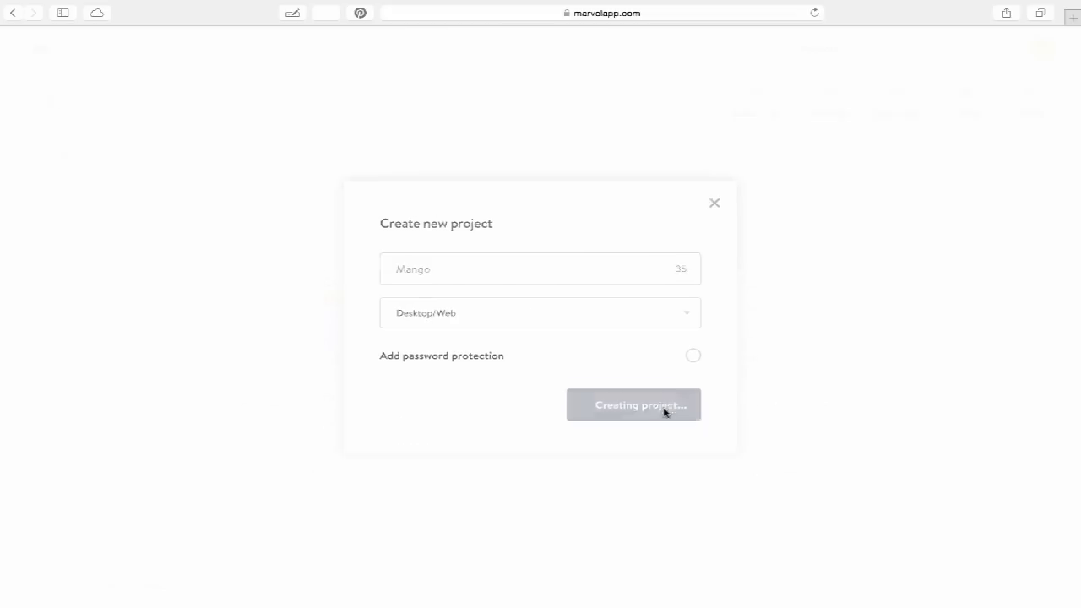
# - Upload About us.jpg and Main.jpg from the computer's Web Test folder to the Mango project
pyautogui.moveTo(85, 155)
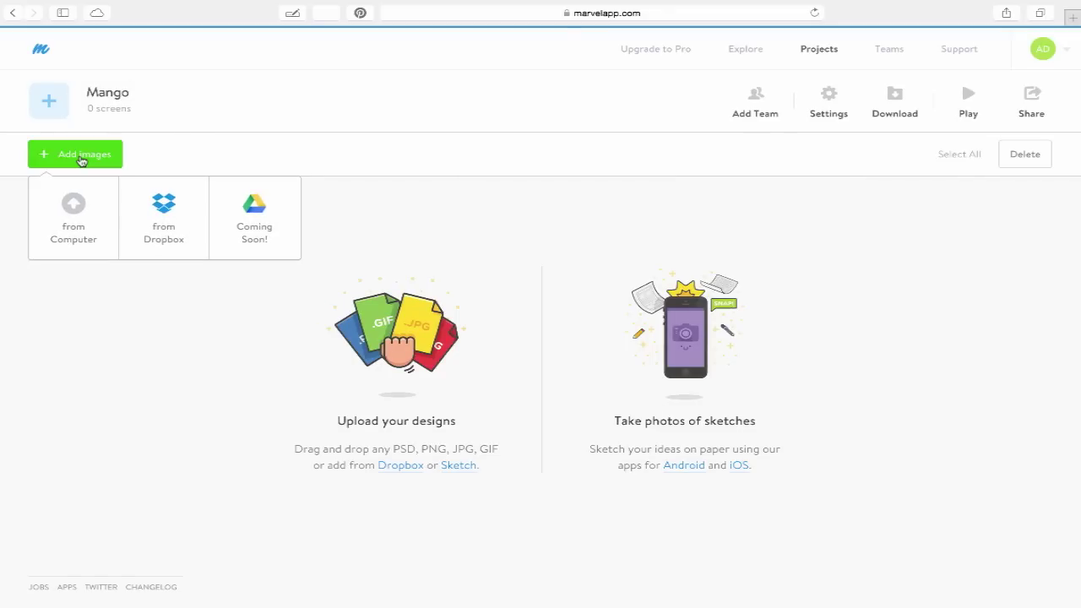
pyautogui.click(72, 203)
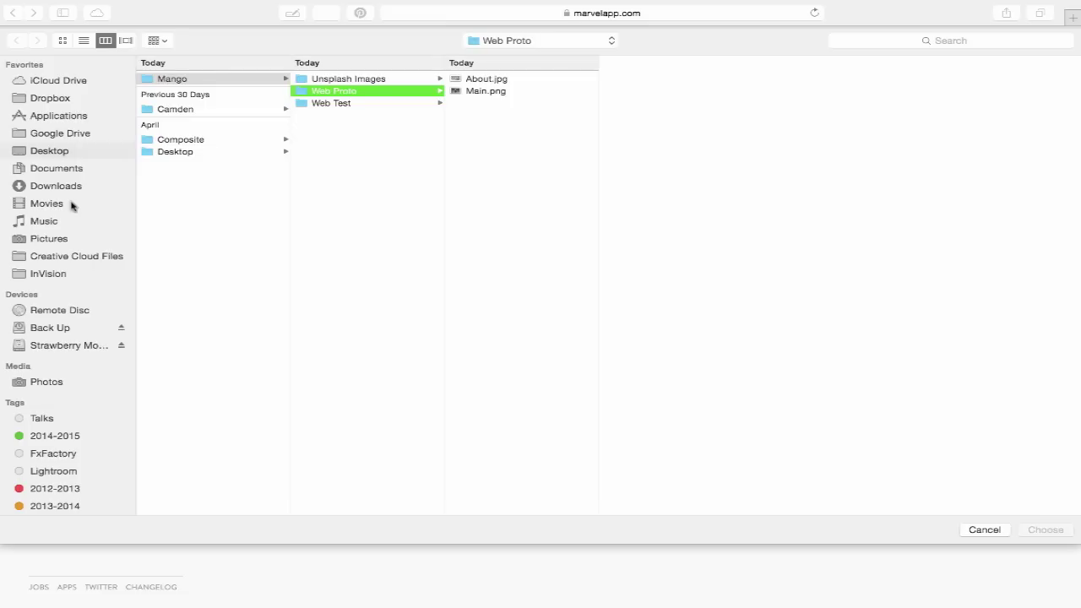
pyautogui.click(348, 105)
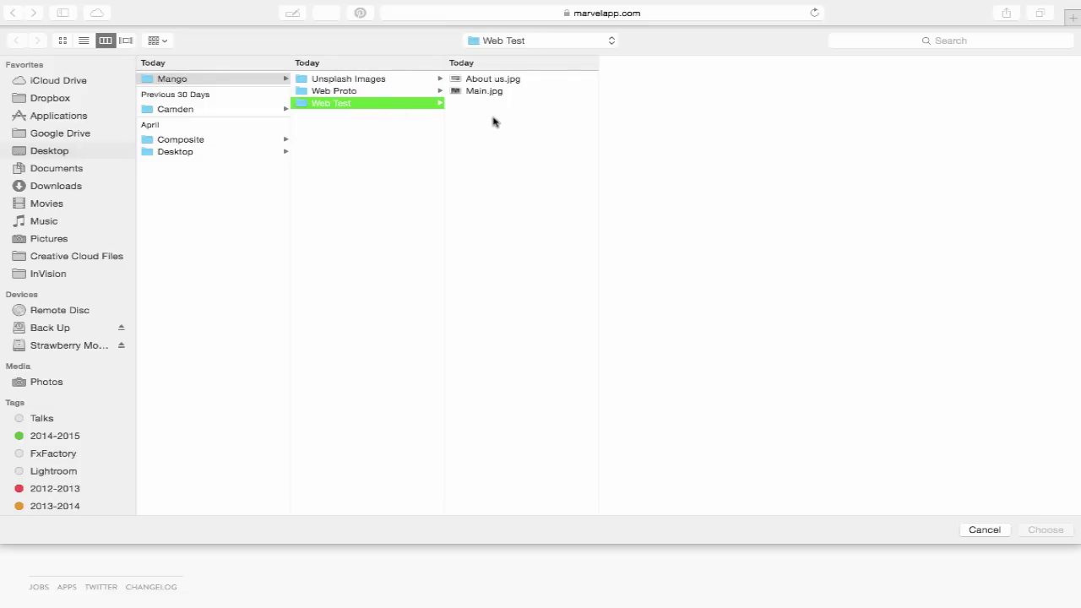
pyautogui.moveTo(493, 121); pyautogui.dragTo(495, 82)
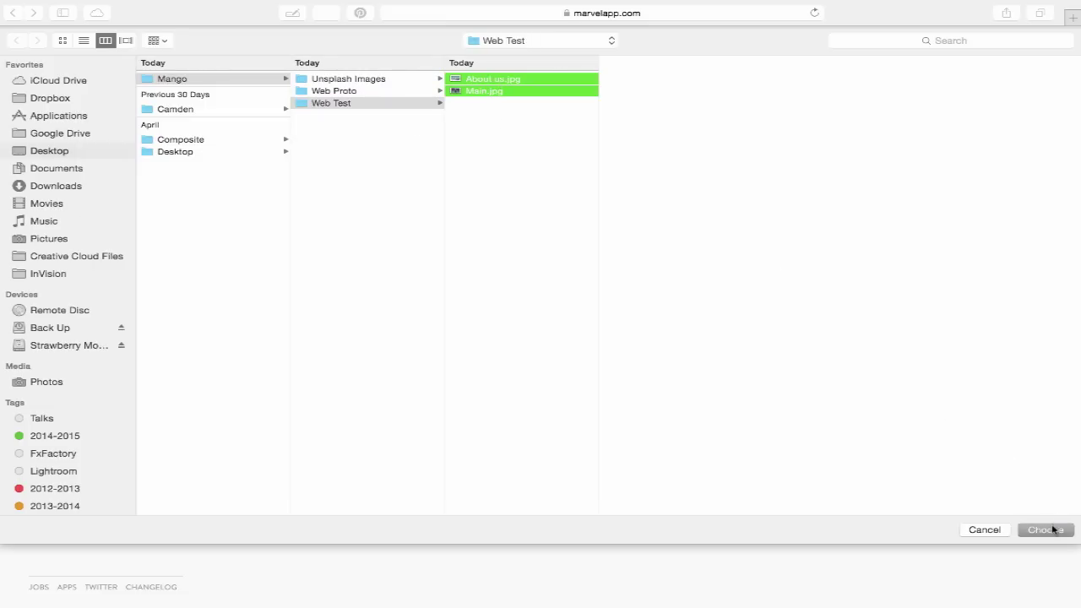
pyautogui.click(1053, 529)
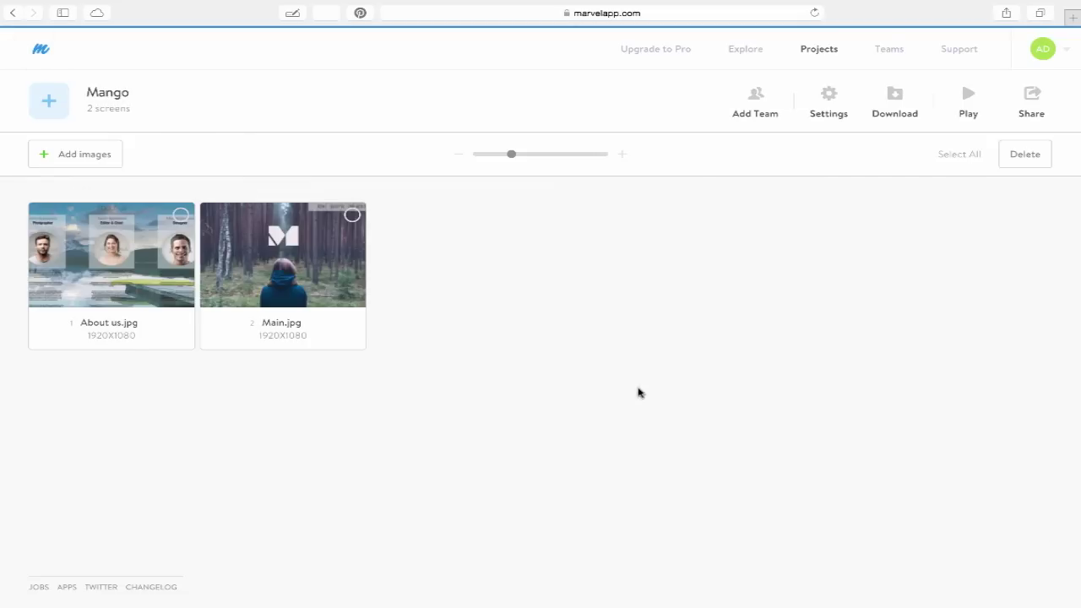
# - Move the Main.jpg screen ahead of About us.jpg and open it for editing
pyautogui.moveTo(330, 275)
pyautogui.moveTo(299, 278); pyautogui.dragTo(117, 279)
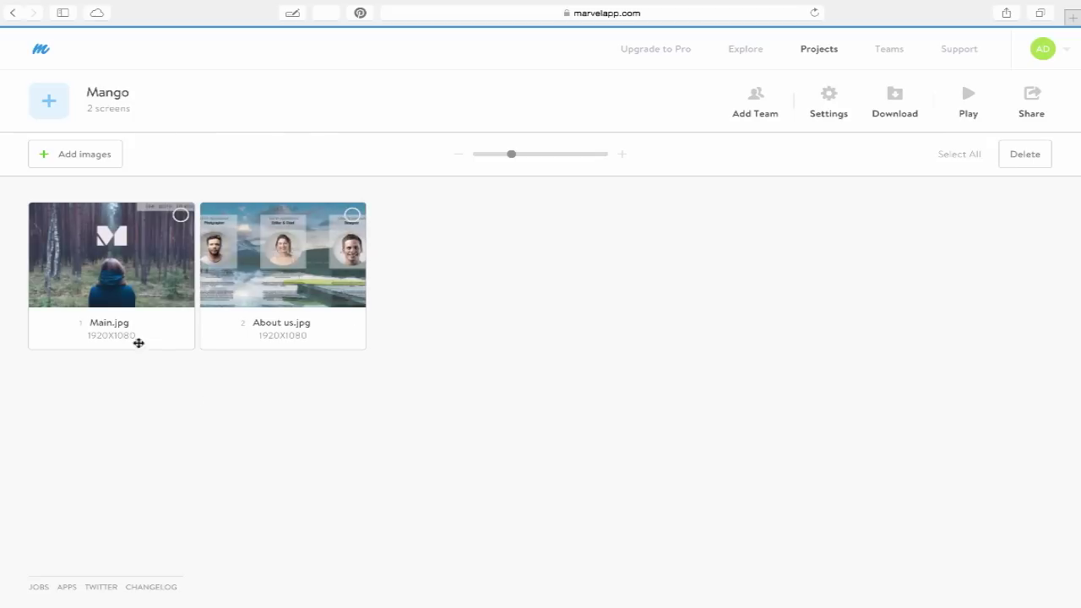
pyautogui.click(118, 256)
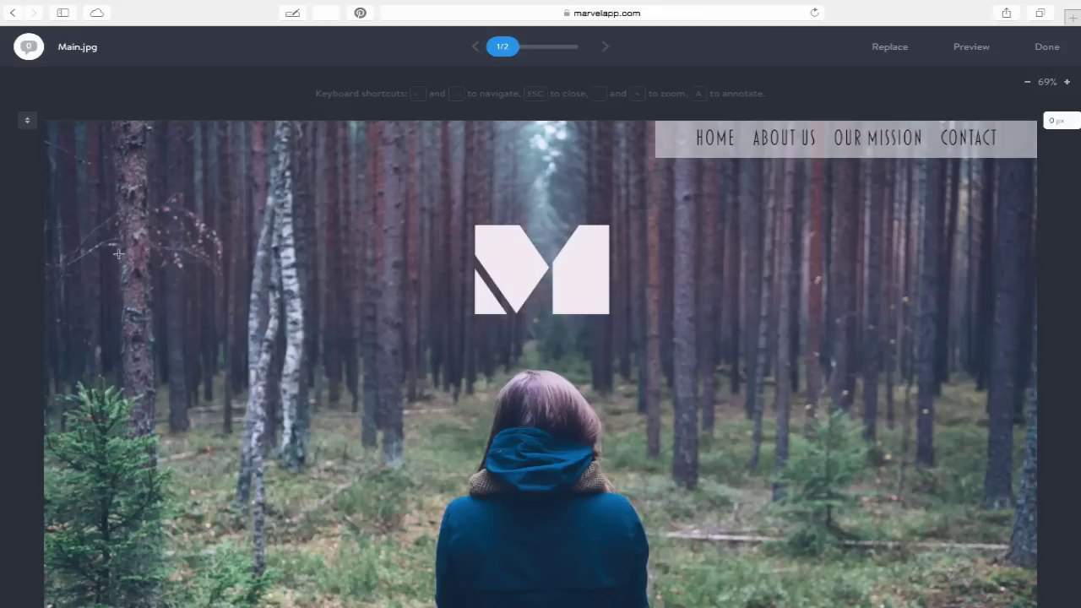
# - Draw a hotspot around the ABOUT US menu item on the Main.jpg screen and link it to About us.jpg
pyautogui.scroll(-2, 145, 325)
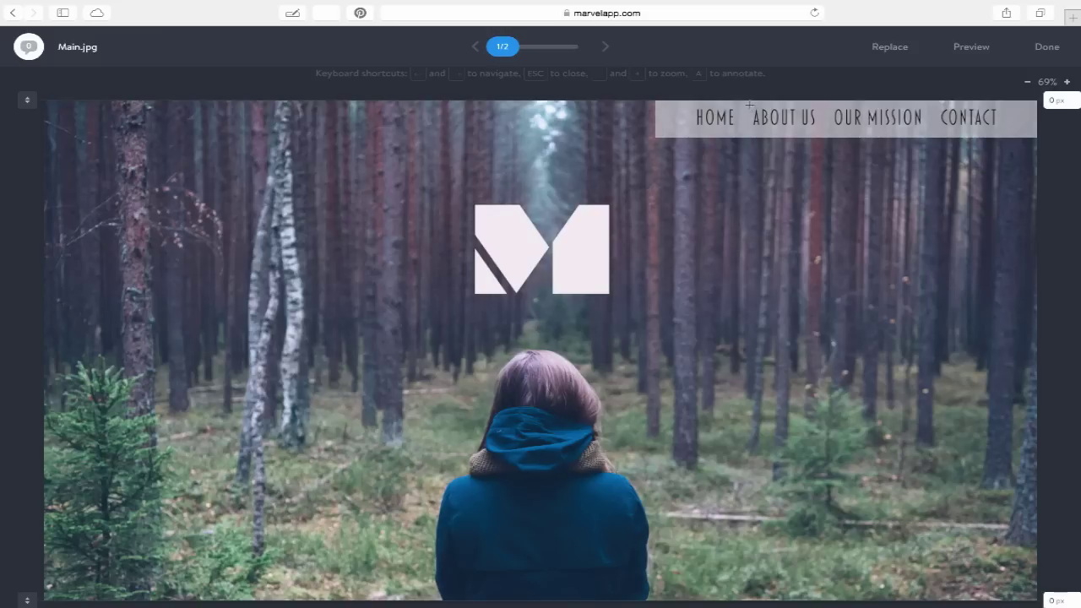
pyautogui.moveTo(748, 107); pyautogui.dragTo(821, 135)
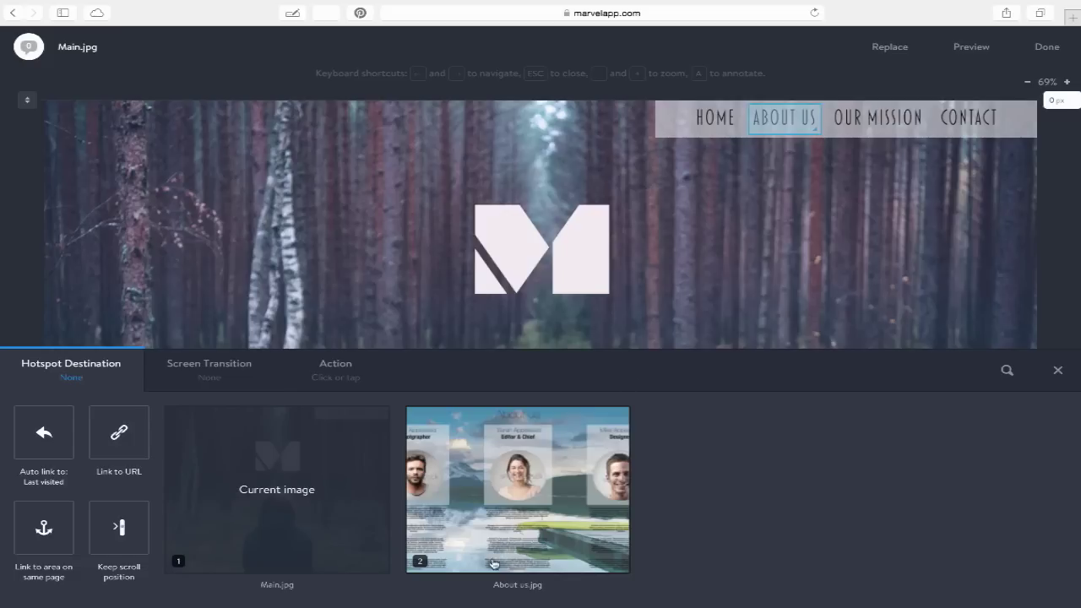
pyautogui.click(535, 538)
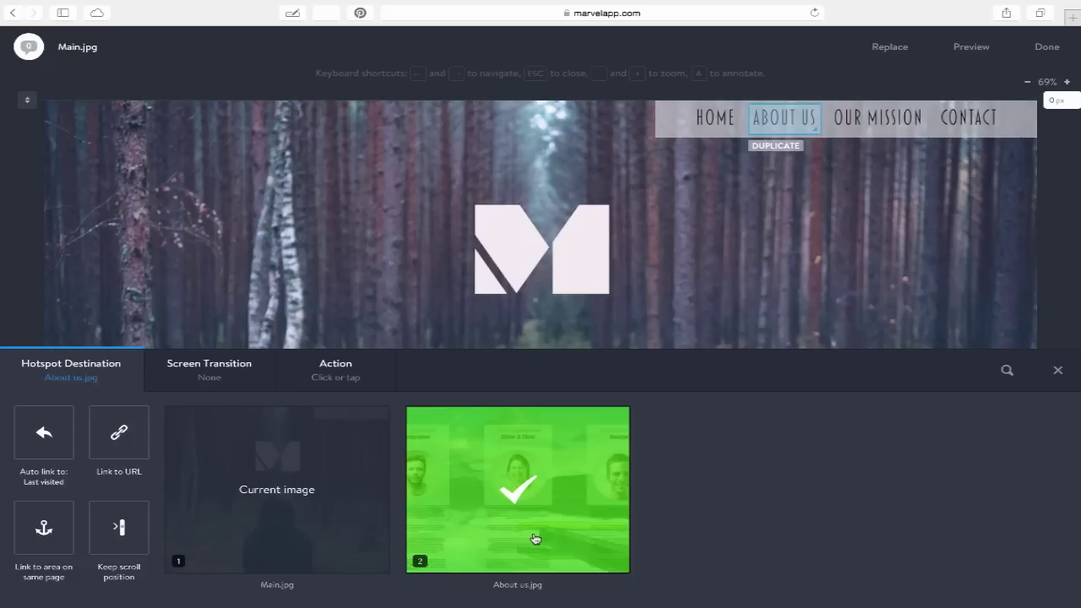
# - Give the ABOUT US hotspot a Slide Up screen transition and finish editing the Main.jpg screen
pyautogui.click(220, 377)
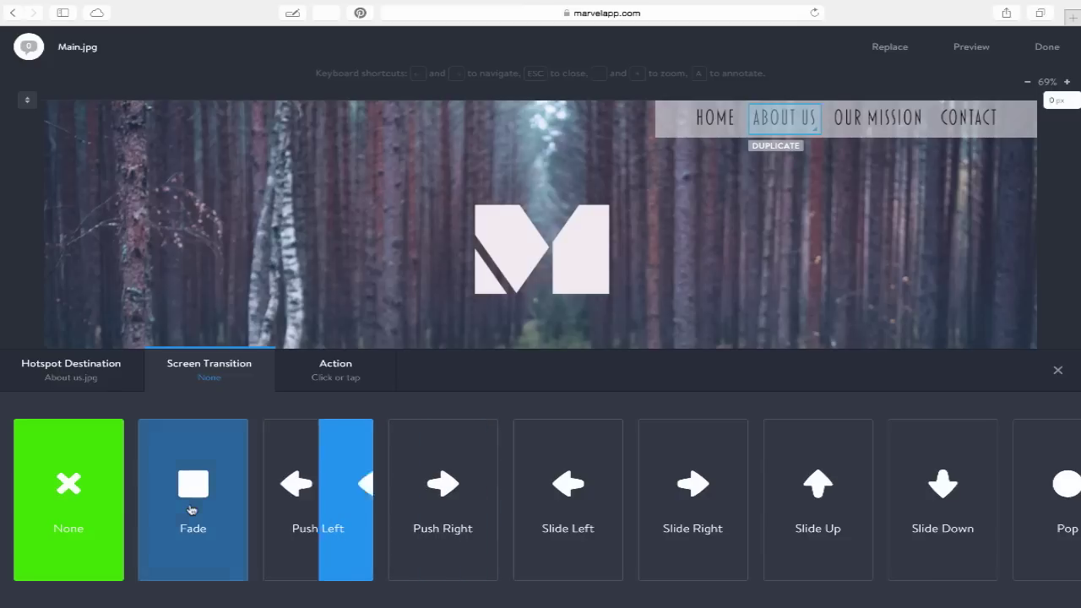
pyautogui.hscroll(3, 397, 490)
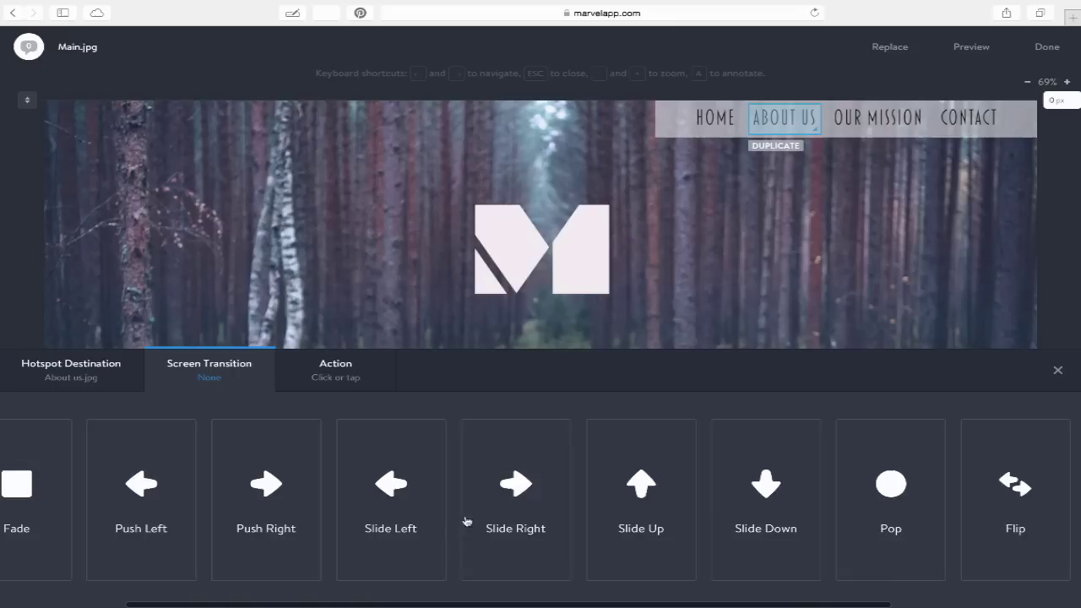
pyautogui.hscroll(3, 463, 511)
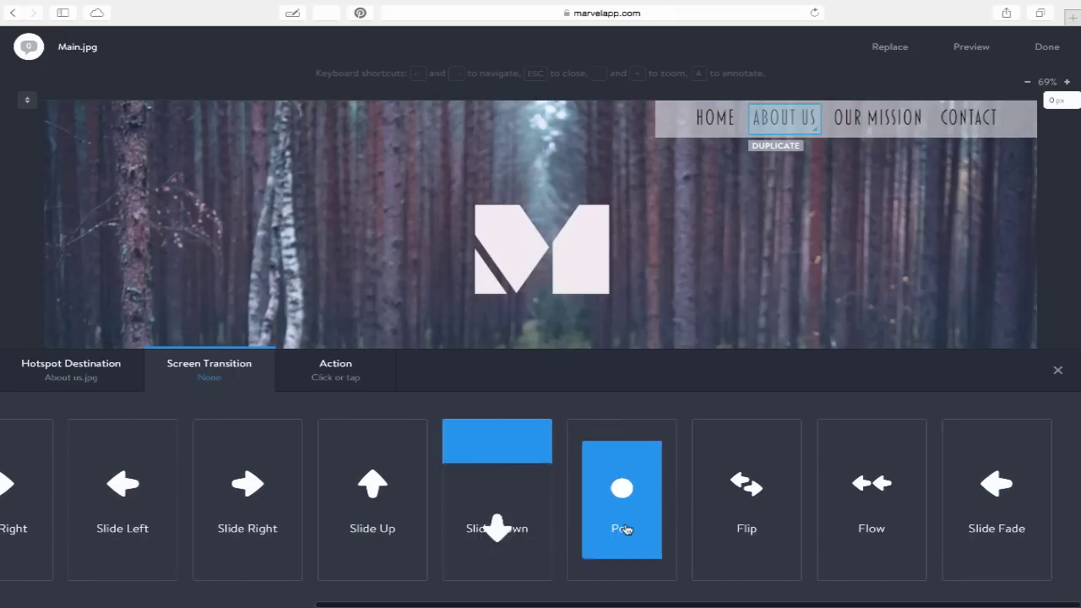
pyautogui.hscroll(-1, 549, 523)
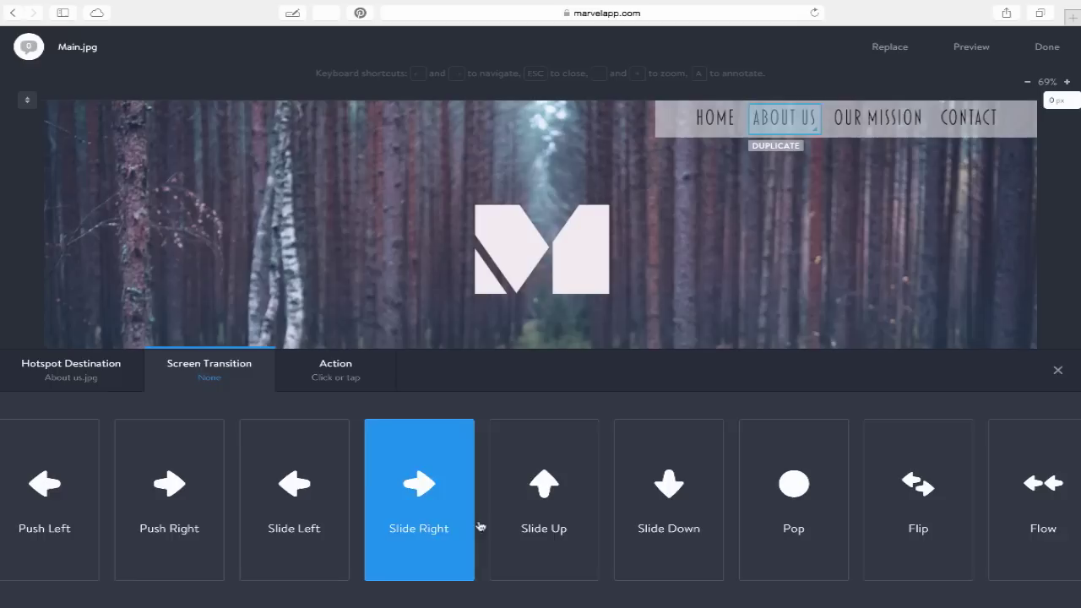
pyautogui.hscroll(3, 481, 524)
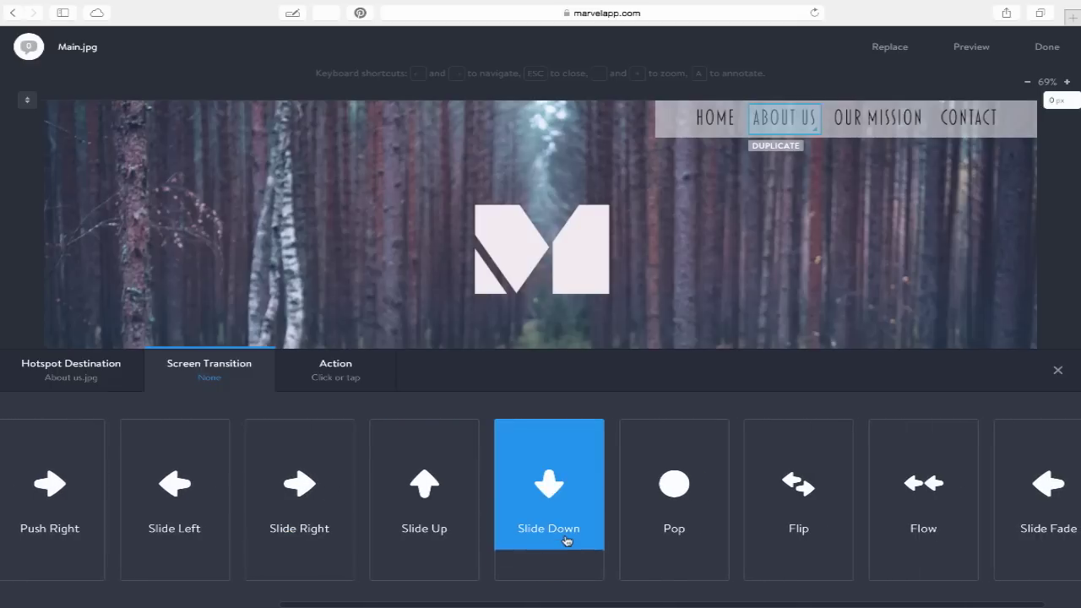
pyautogui.click(416, 523)
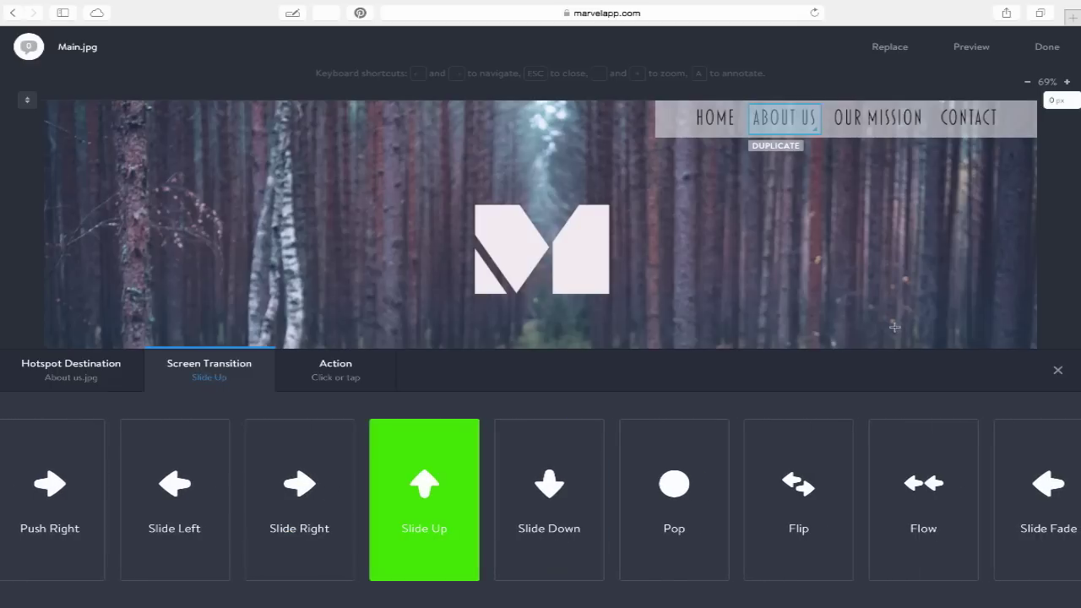
pyautogui.click(1045, 48)
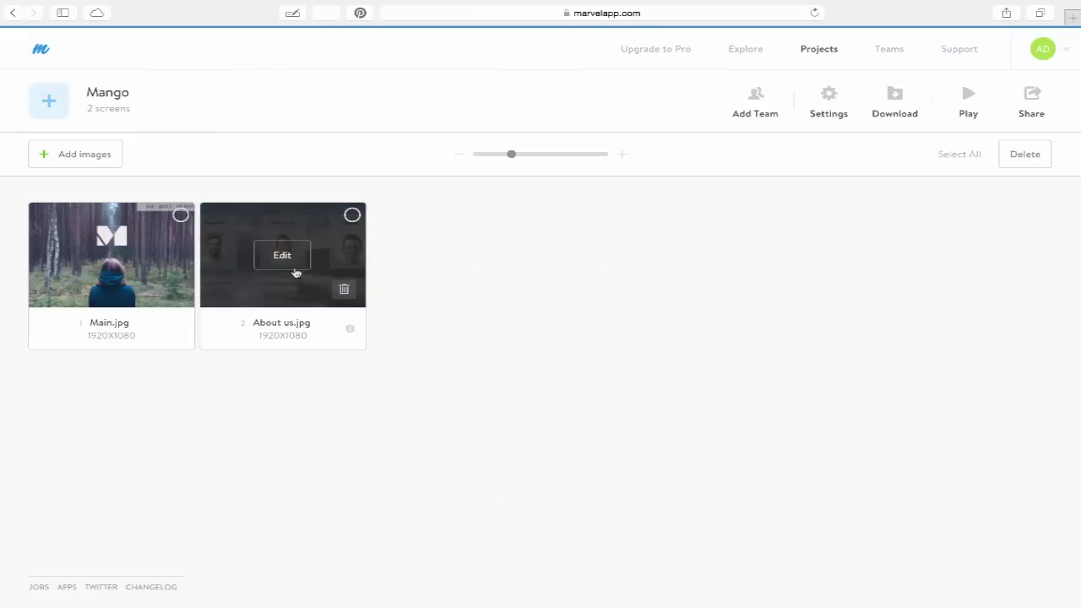
# - Open the About us.jpg screen for editing, draw a hotspot around its M logo and link it to Main.jpg
pyautogui.click(287, 261)
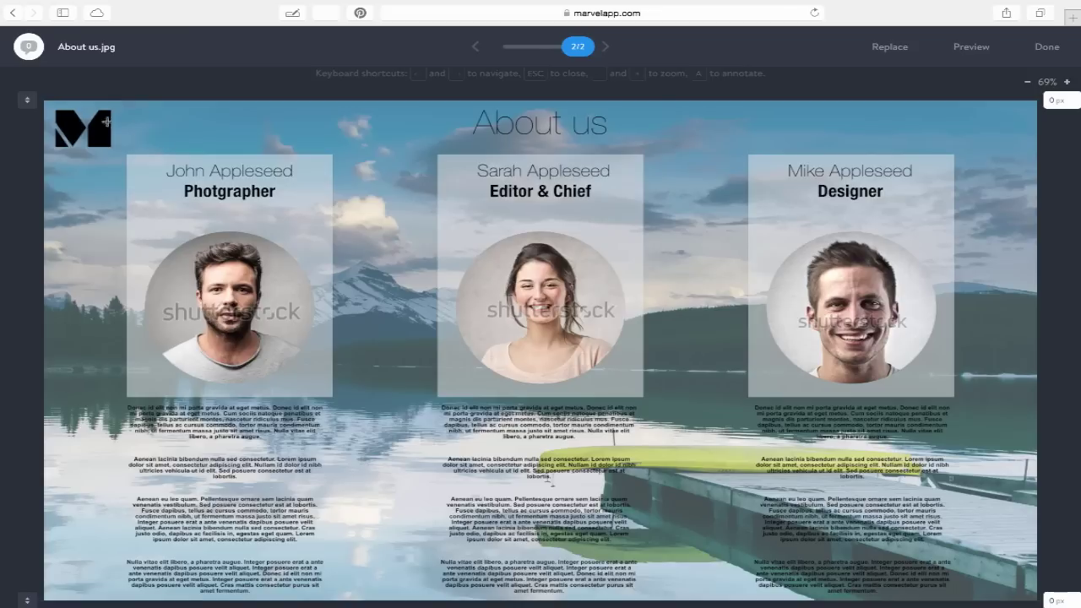
pyautogui.moveTo(47, 102)
pyautogui.mouseDown()
pyautogui.moveTo(87, 143)
pyautogui.moveTo(123, 152)
pyautogui.moveTo(115, 156)
pyautogui.mouseUp()
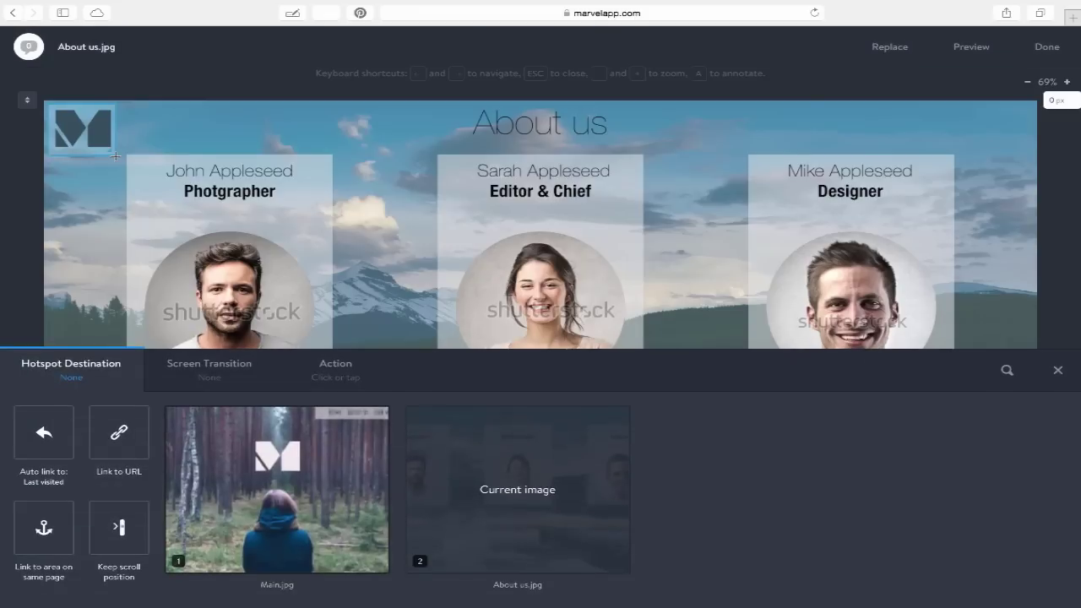
pyautogui.click(265, 445)
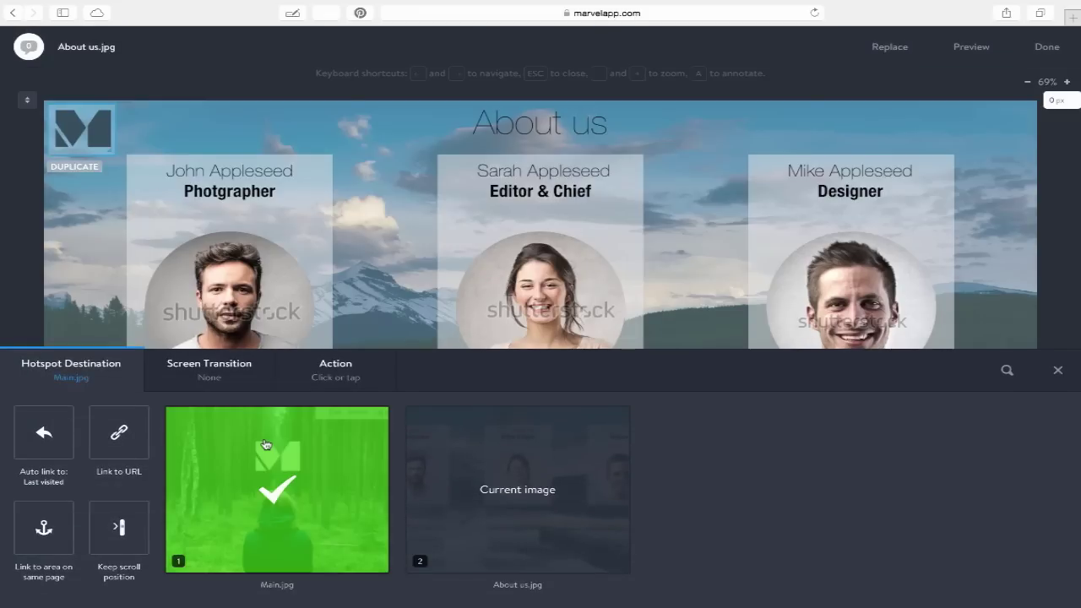
# - Give the M logo hotspot a Slide Left screen transition and finish editing the About us.jpg screen
pyautogui.click(227, 372)
pyautogui.click(468, 435)
pyautogui.hscroll(-5, 473, 473)
pyautogui.hscroll(-2, 474, 478)
pyautogui.click(474, 478)
pyautogui.hscroll(5, 474, 478)
pyautogui.click(474, 478)
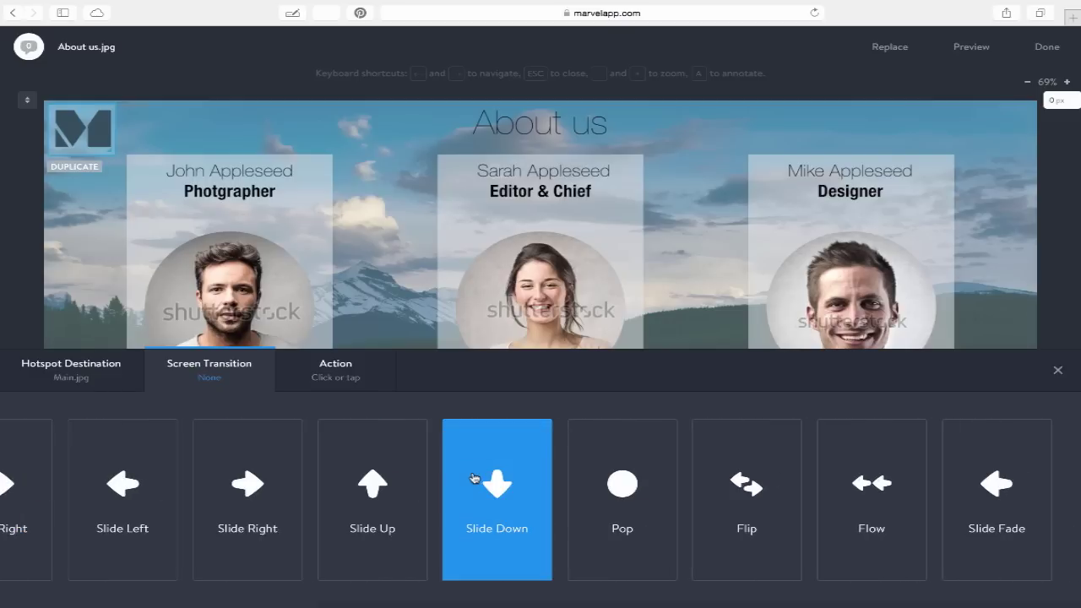
pyautogui.click(655, 490)
pyautogui.hscroll(-4, 655, 505)
pyautogui.click(419, 519)
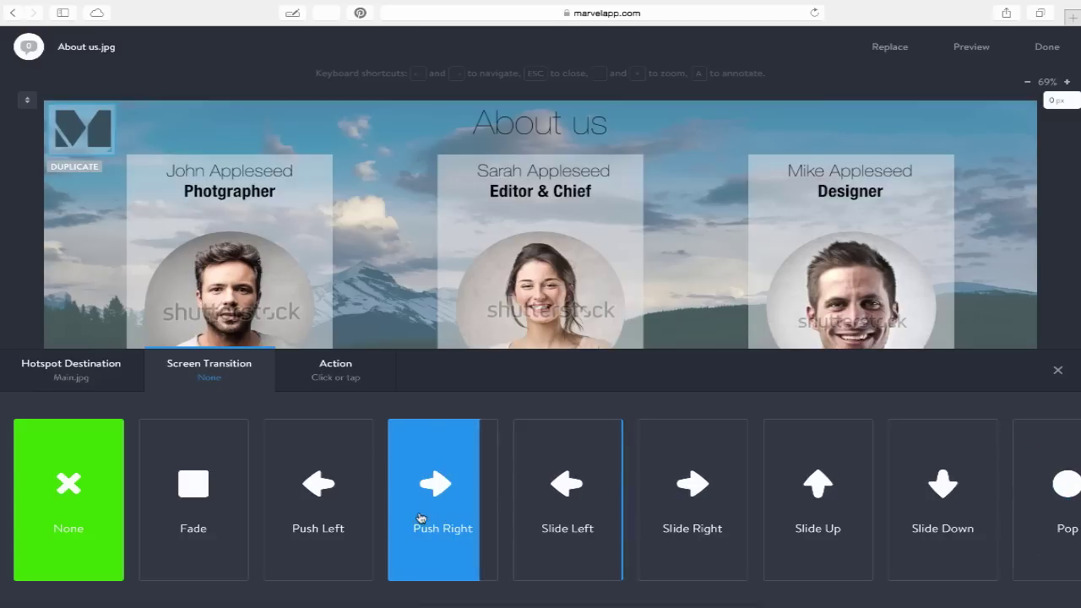
pyautogui.click(563, 519)
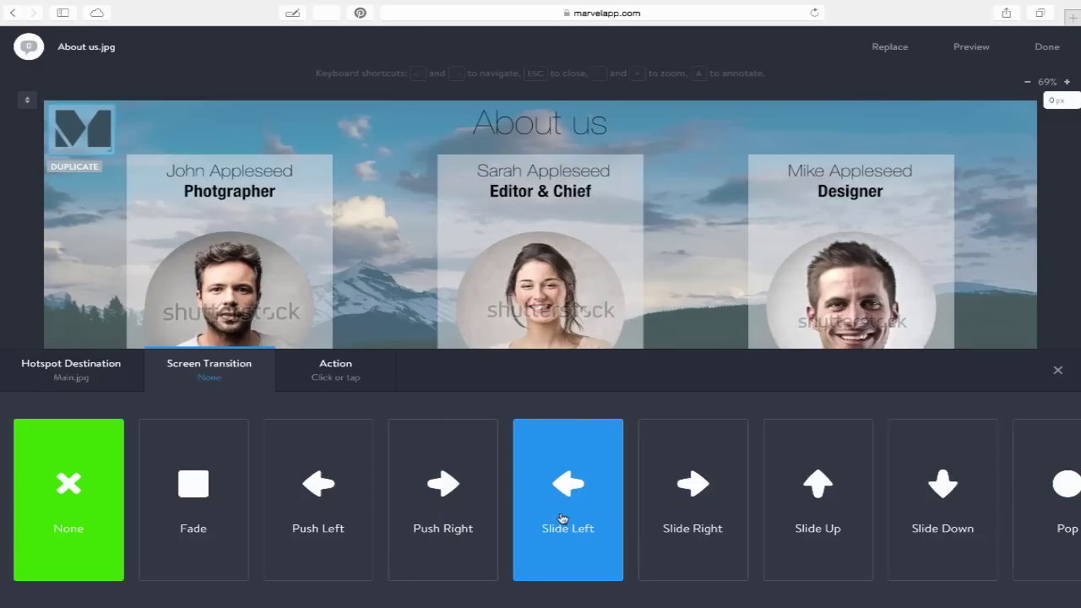
pyautogui.click(562, 519)
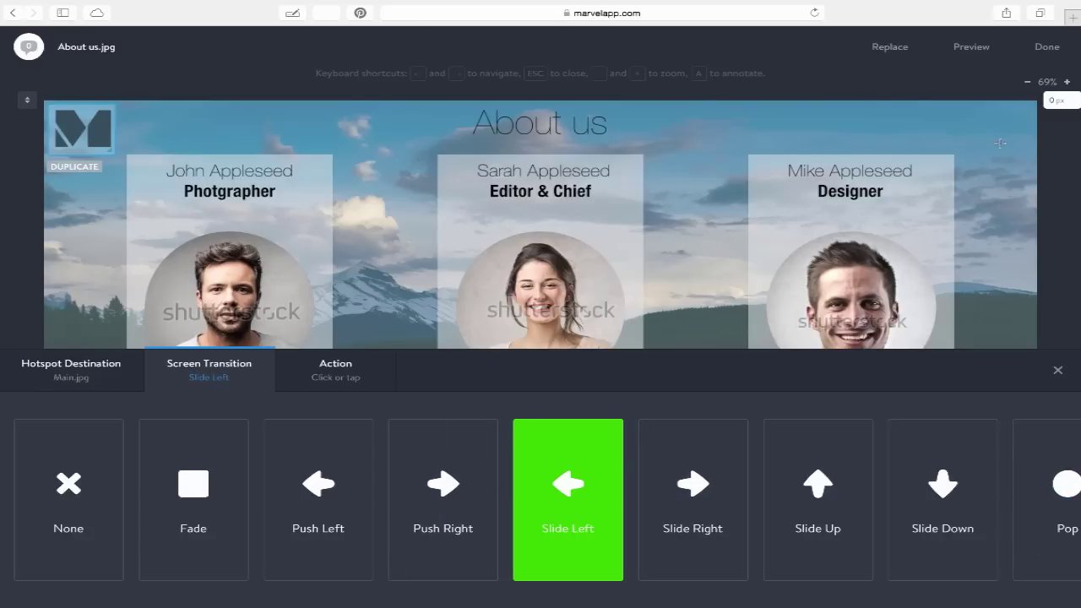
pyautogui.click(1049, 49)
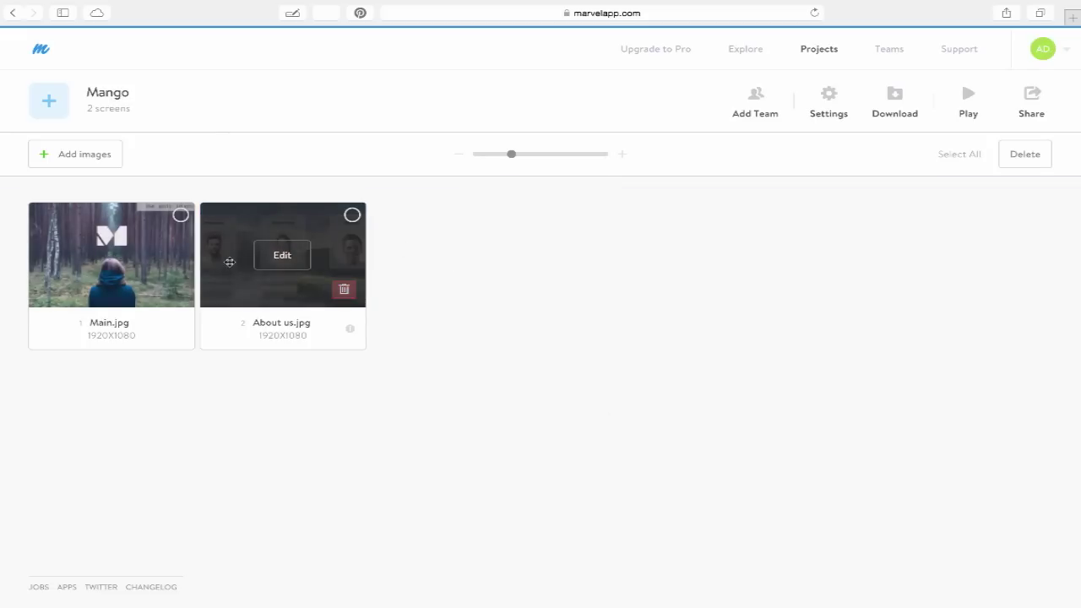
# - Open the Mango project's sharing options and copy the prototype's sharing URL
pyautogui.moveTo(123, 275)
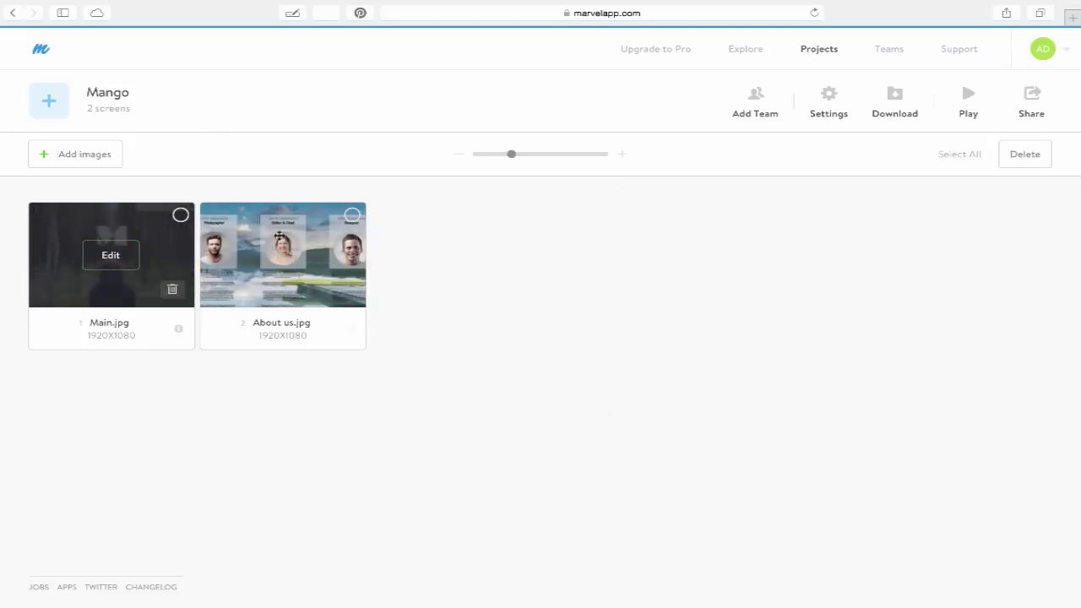
pyautogui.moveTo(290, 251)
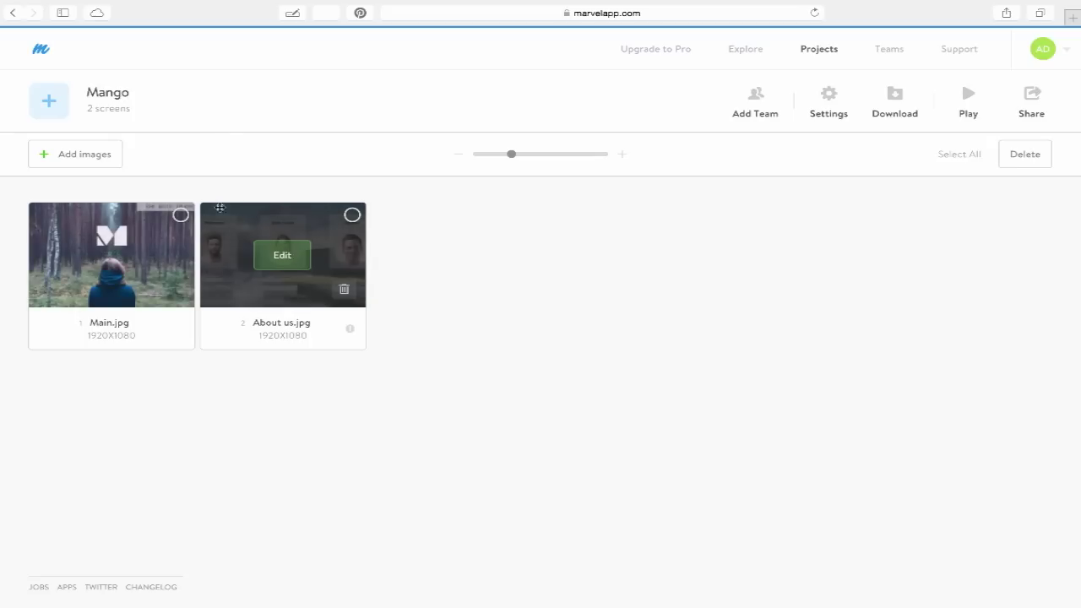
pyautogui.moveTo(100, 286)
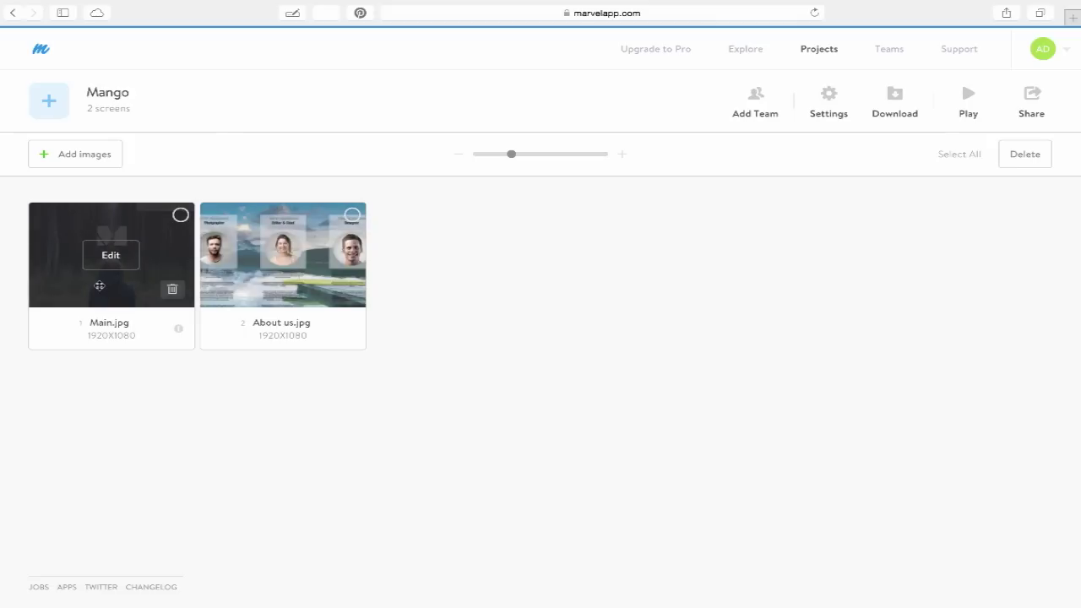
pyautogui.click(1025, 102)
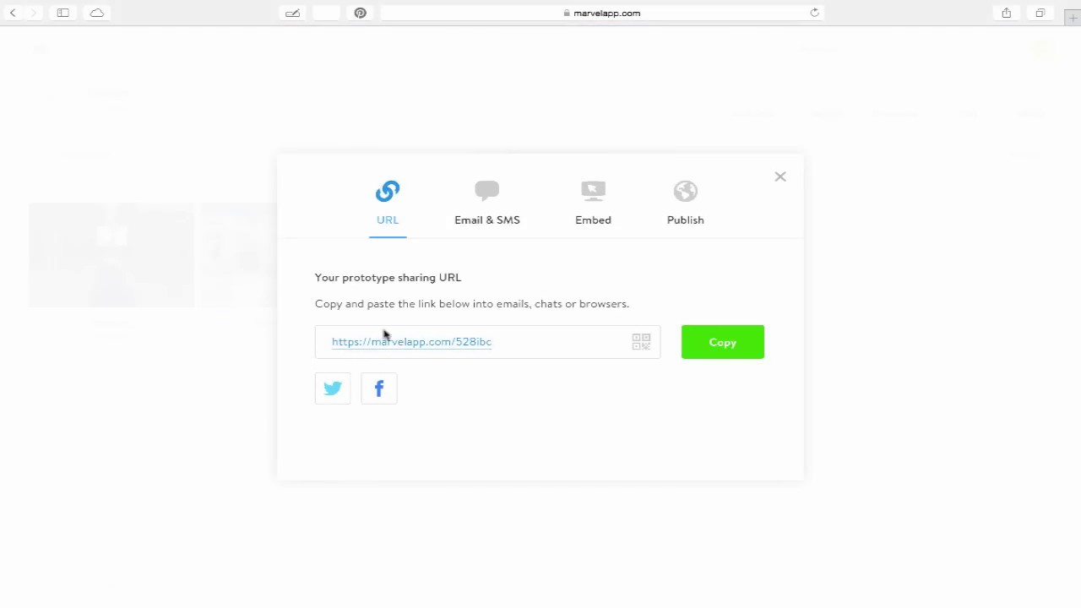
pyautogui.click(485, 222)
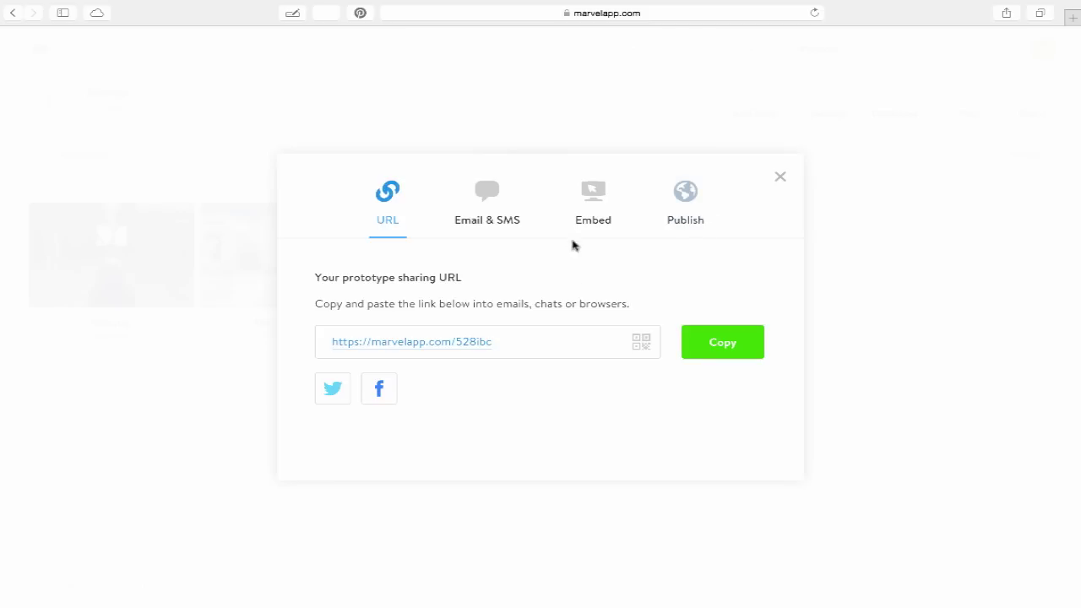
pyautogui.moveTo(516, 344); pyautogui.dragTo(317, 345)
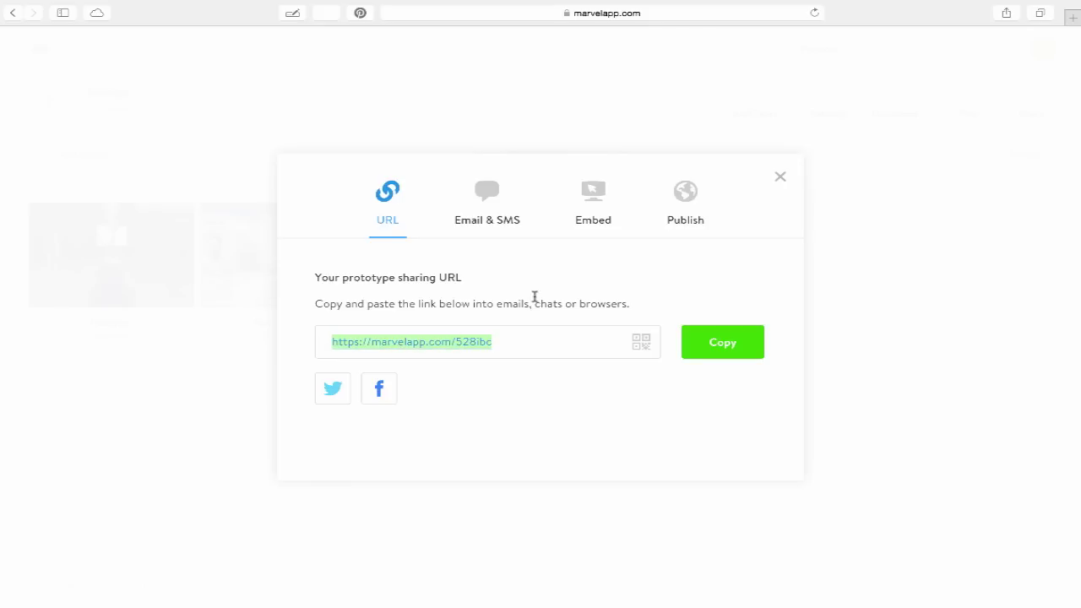
# - Load the copied prototype URL in a new browser tab
pyautogui.click(1072, 18)
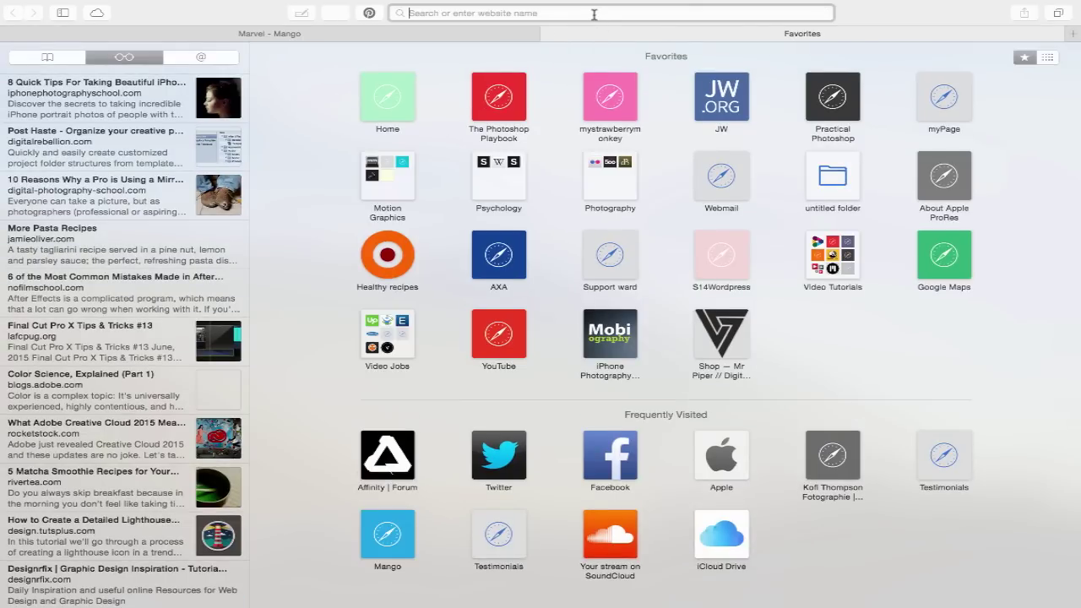
pyautogui.press('super+v')
pyautogui.press('Return')
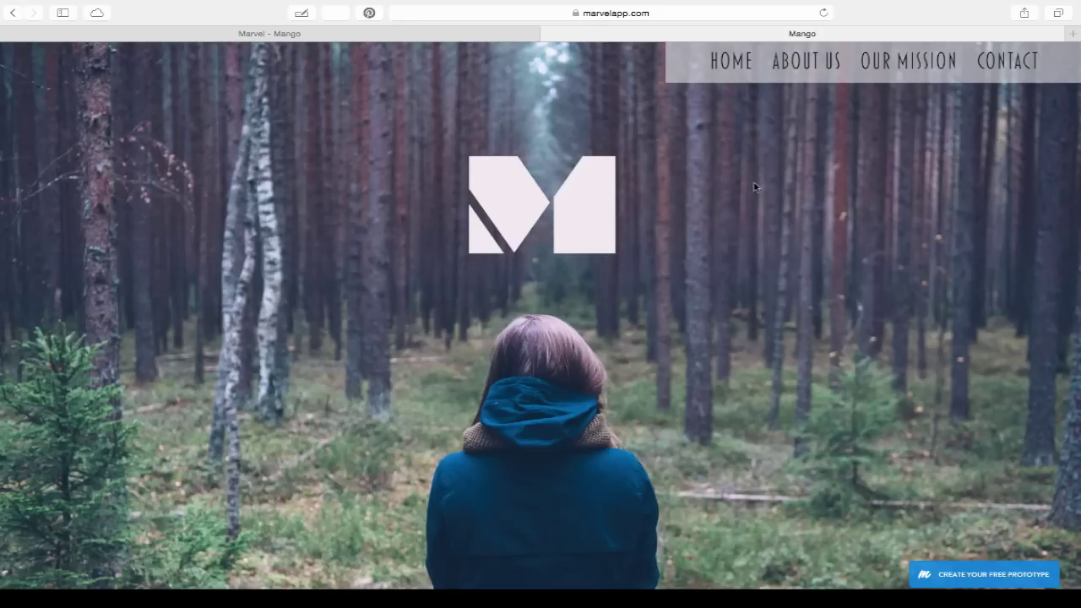
# - Test the prototype by repeatedly following the ABOUT US link to the About us page and the M logo back to Main
pyautogui.click(798, 63)
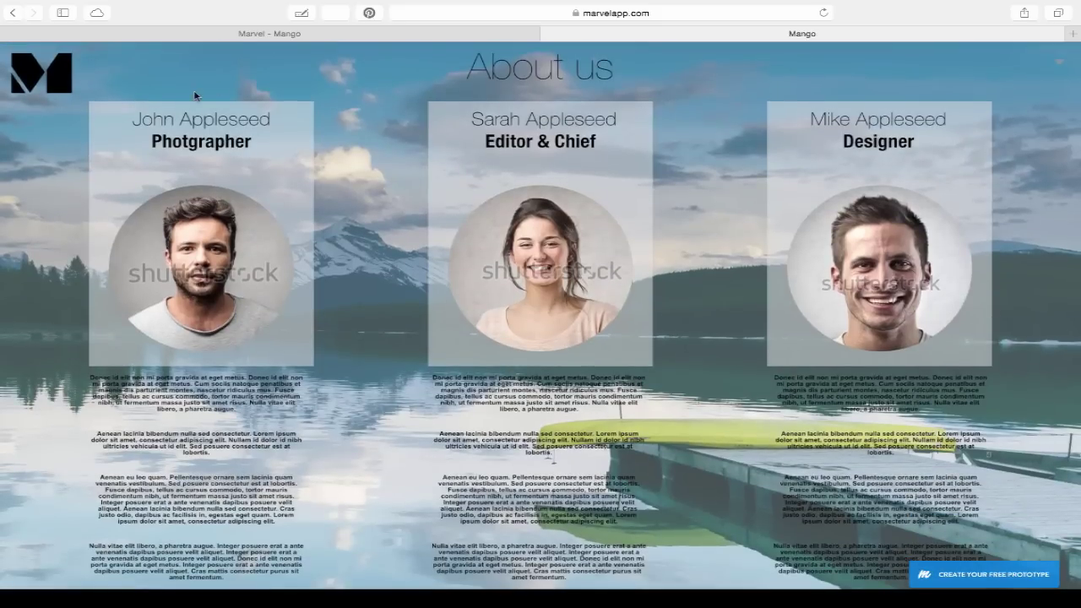
pyautogui.click(39, 78)
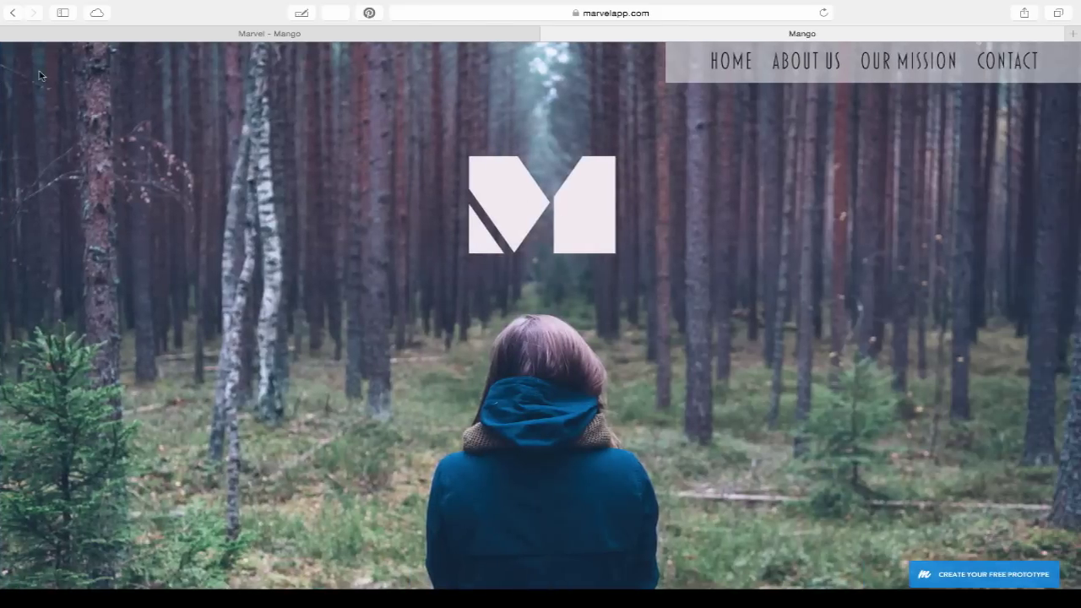
pyautogui.click(797, 62)
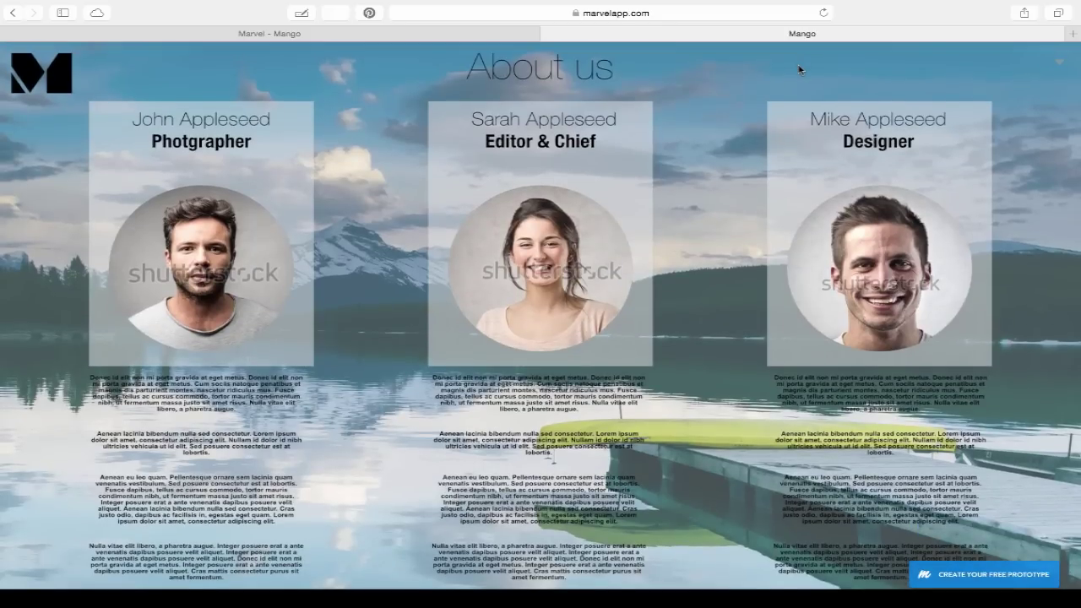
pyautogui.click(63, 80)
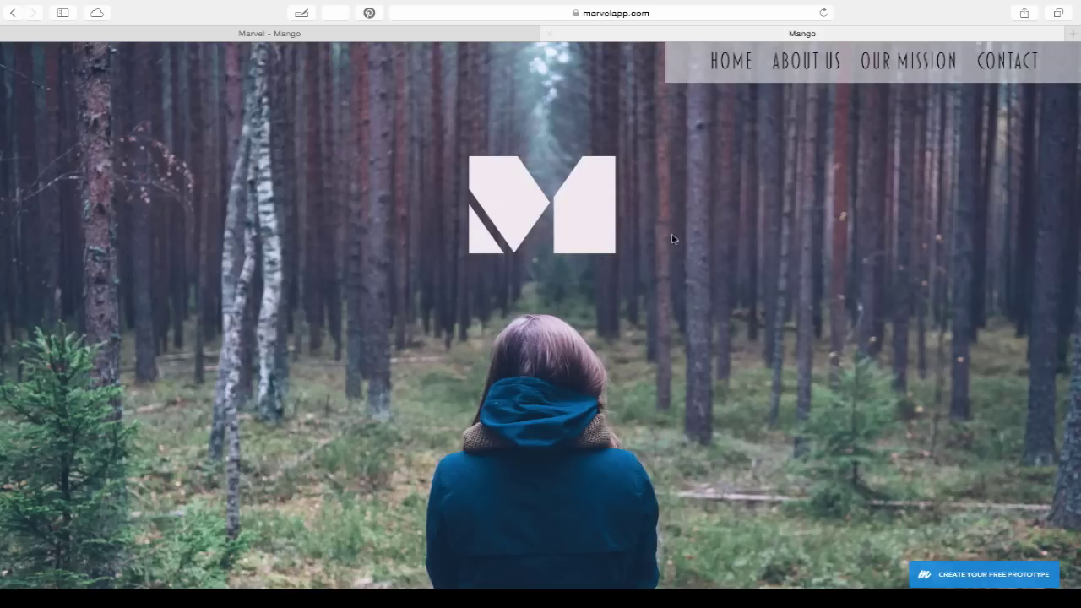
pyautogui.click(807, 66)
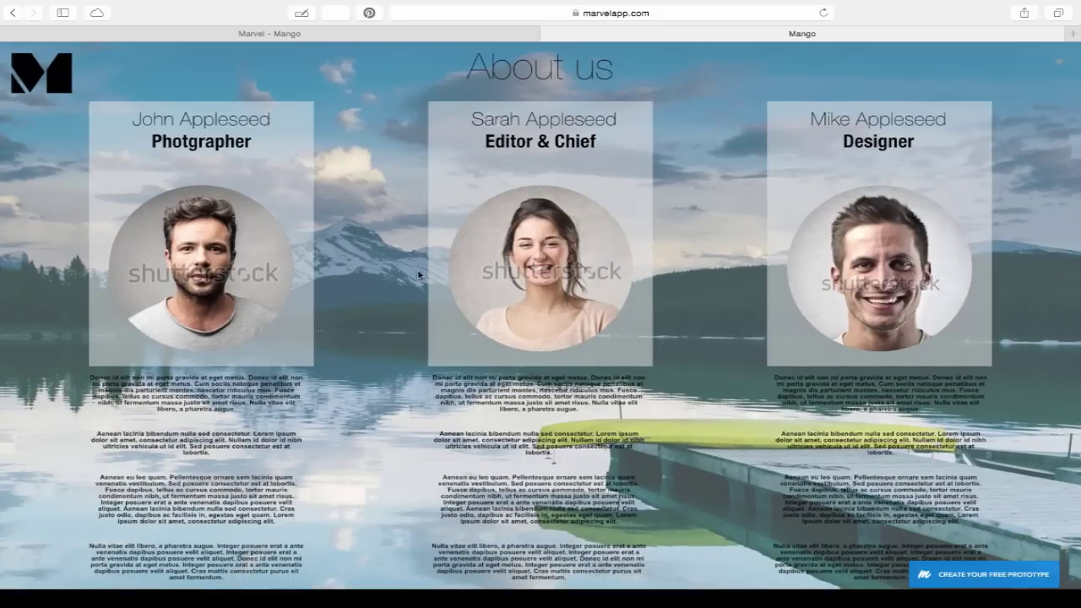
pyautogui.click(48, 79)
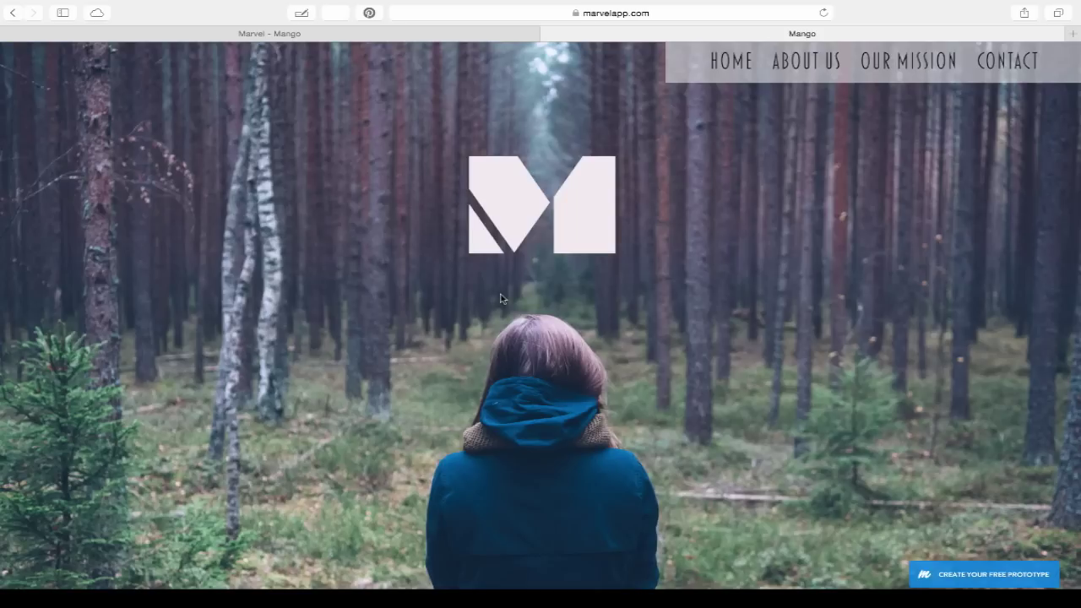
pyautogui.click(797, 60)
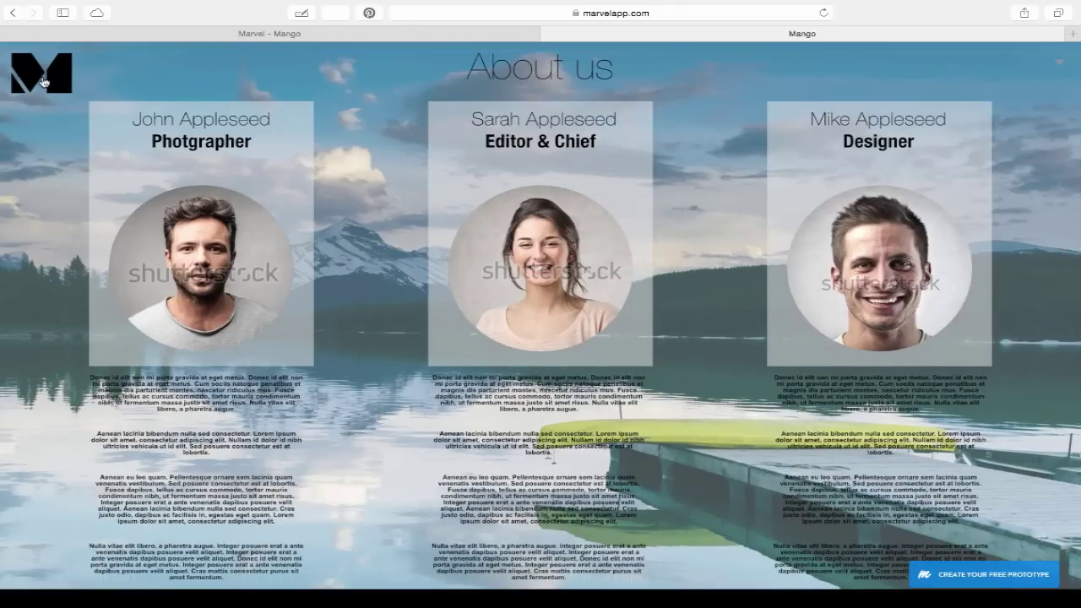
pyautogui.click(44, 81)
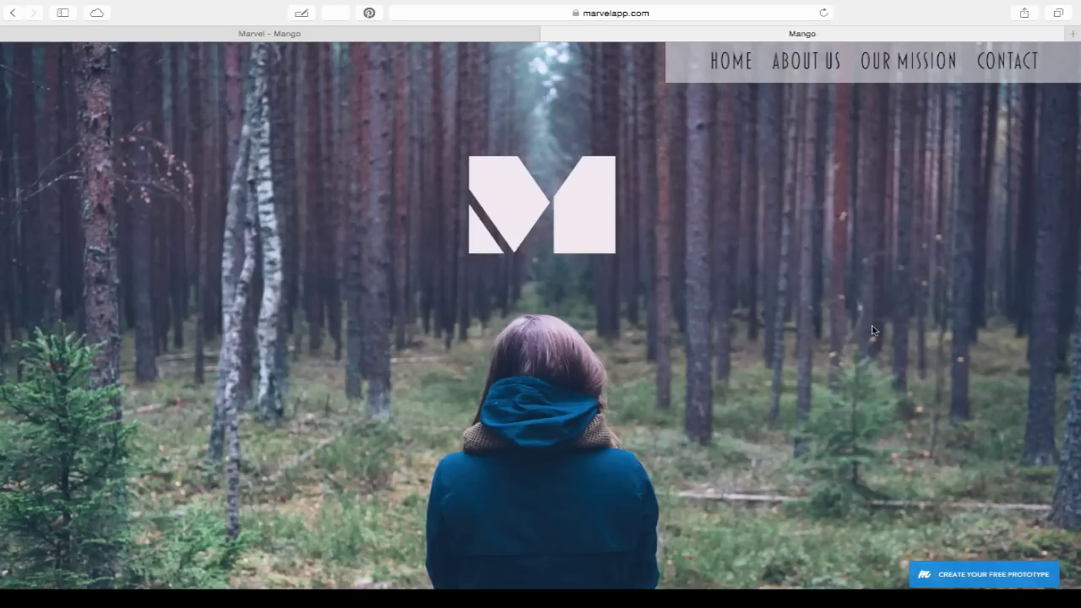
pyautogui.click(786, 61)
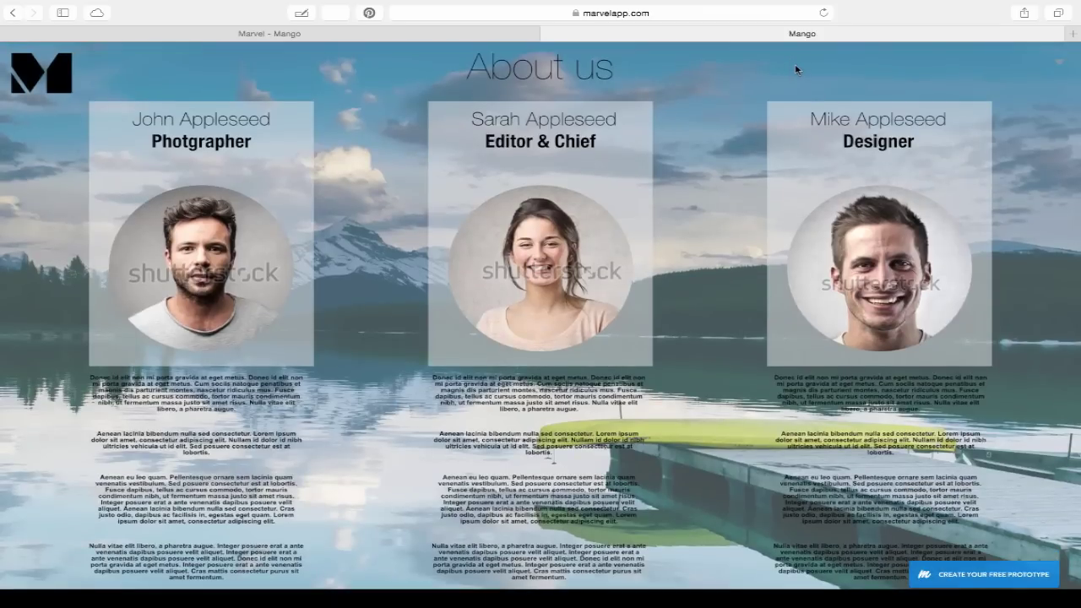
pyautogui.click(31, 77)
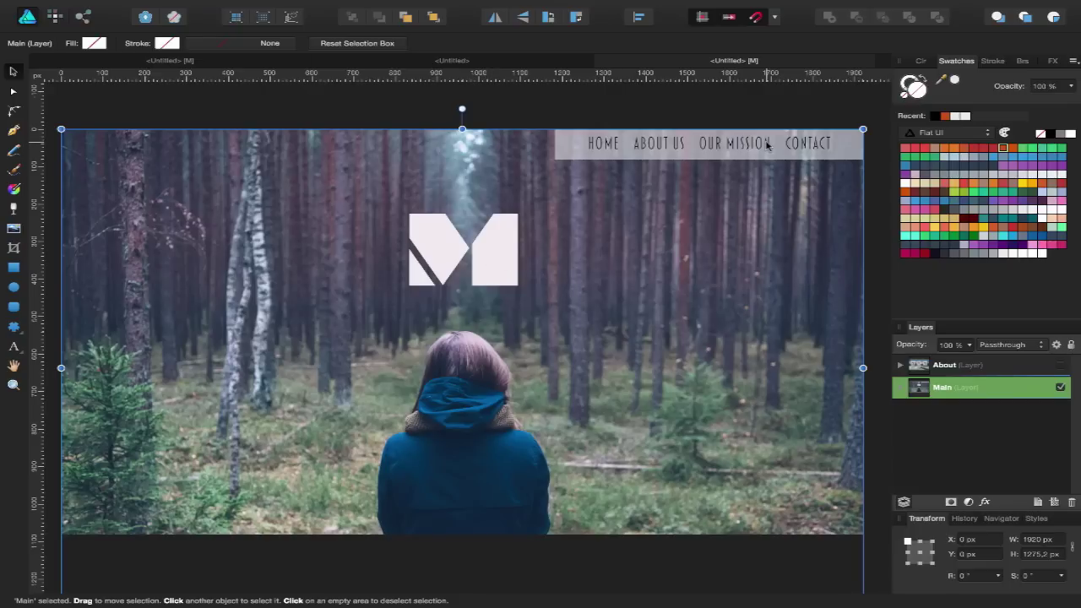
# - In Affinity Designer, show the About layer and hide the Main layer of the web mockup
pyautogui.click(1059, 364)
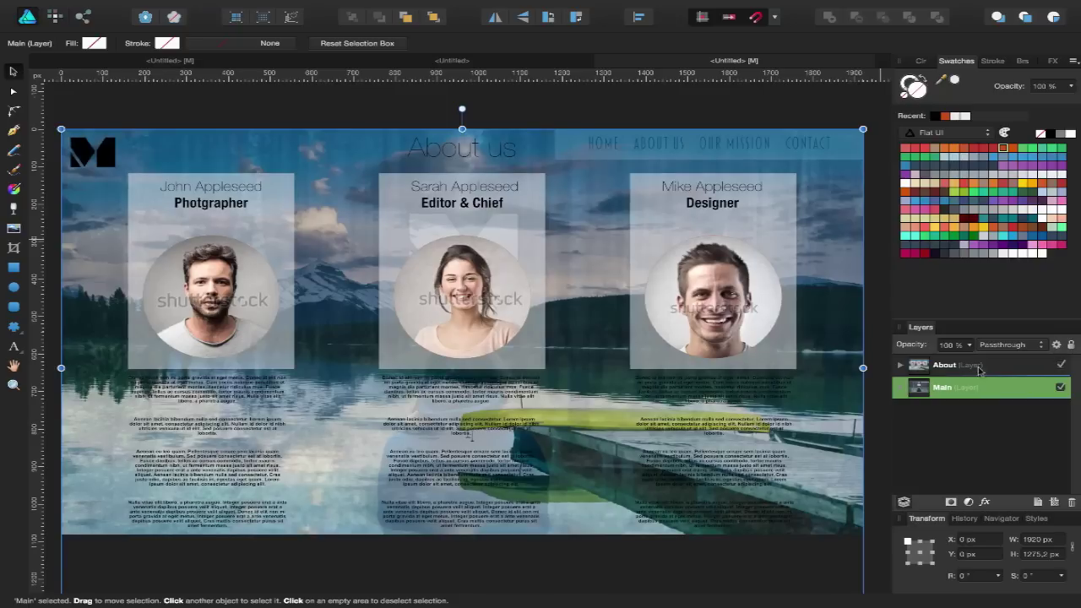
pyautogui.click(1061, 387)
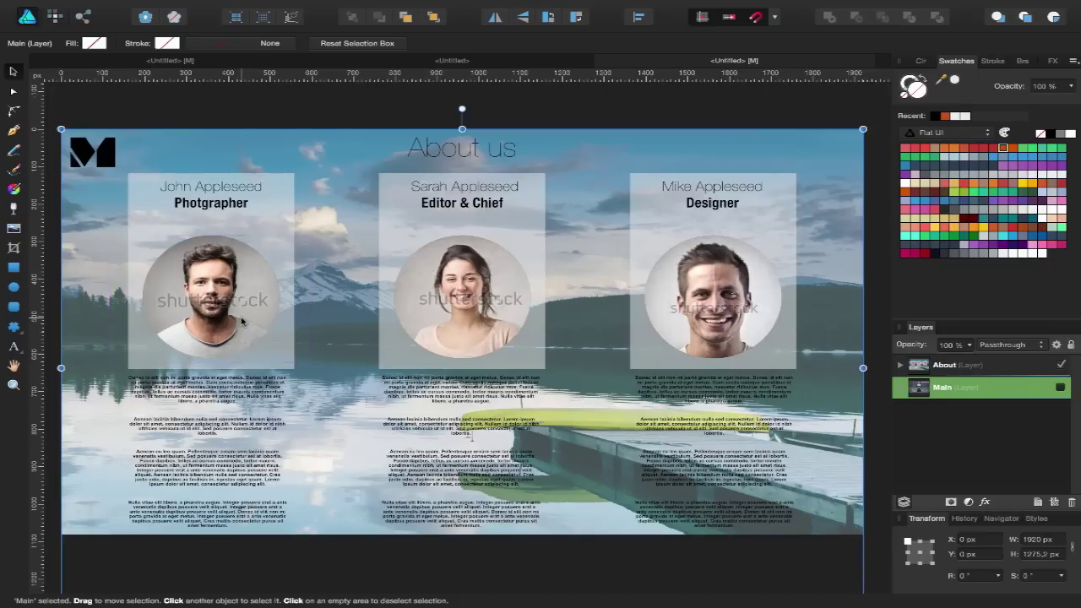
# - Compare the Mango prototype in the browser with the About us mockup in Affinity Designer, ending on the mockup
pyautogui.hotkey('ctrl', 'Right')
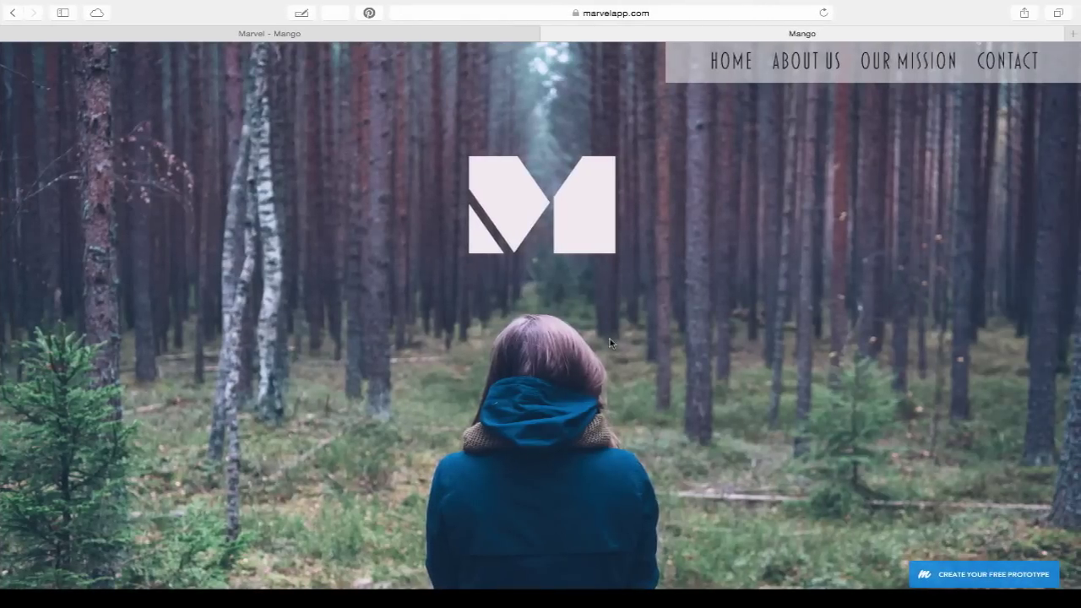
pyautogui.hotkey('ctrl', 'Left')
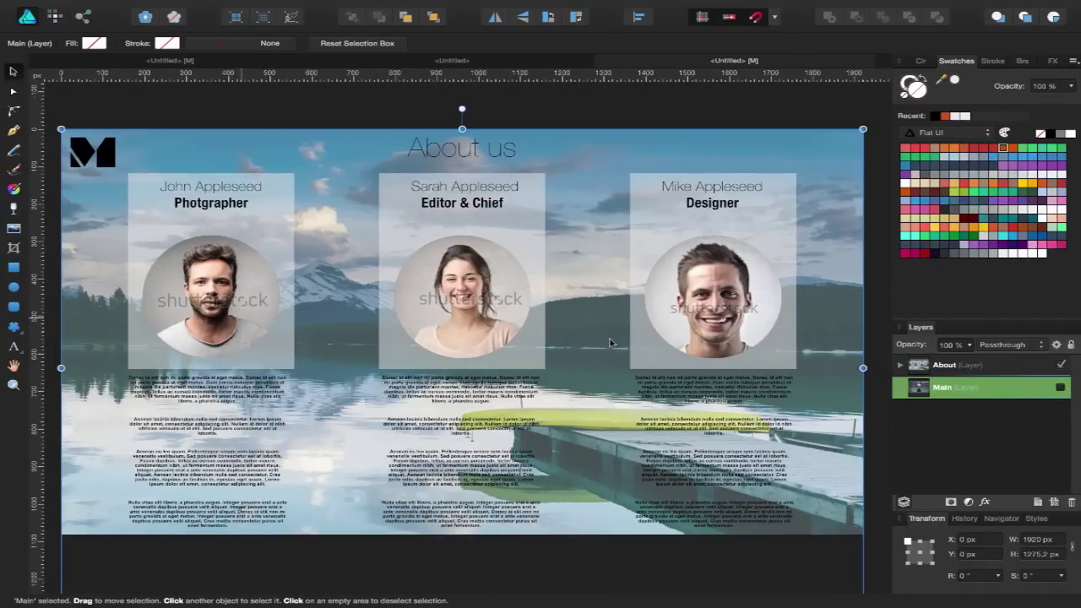
pyautogui.hotkey('ctrl', 'Right')
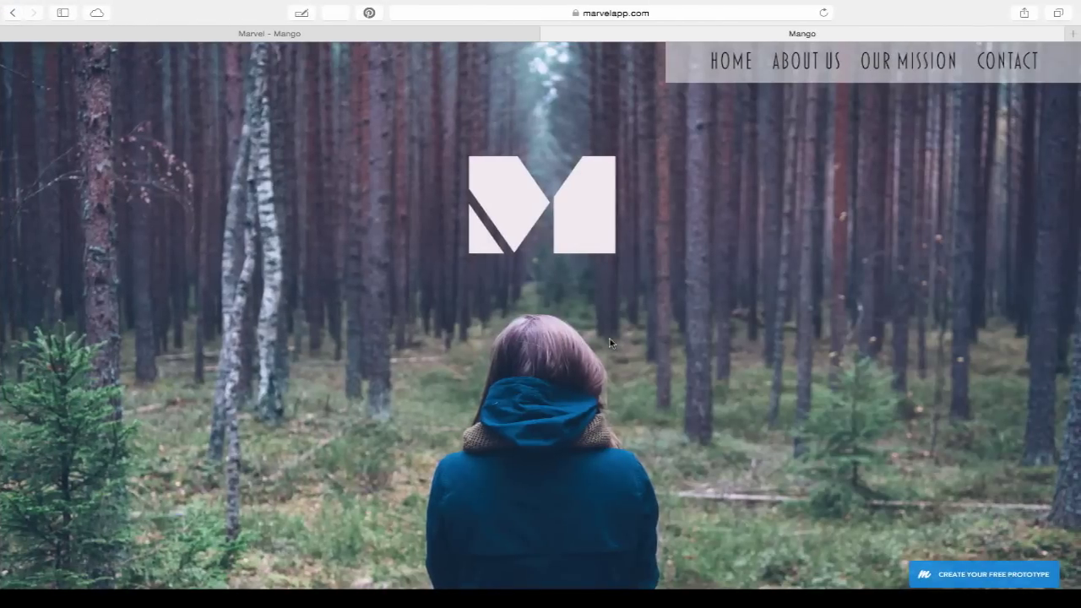
pyautogui.hotkey('ctrl', 'Left')
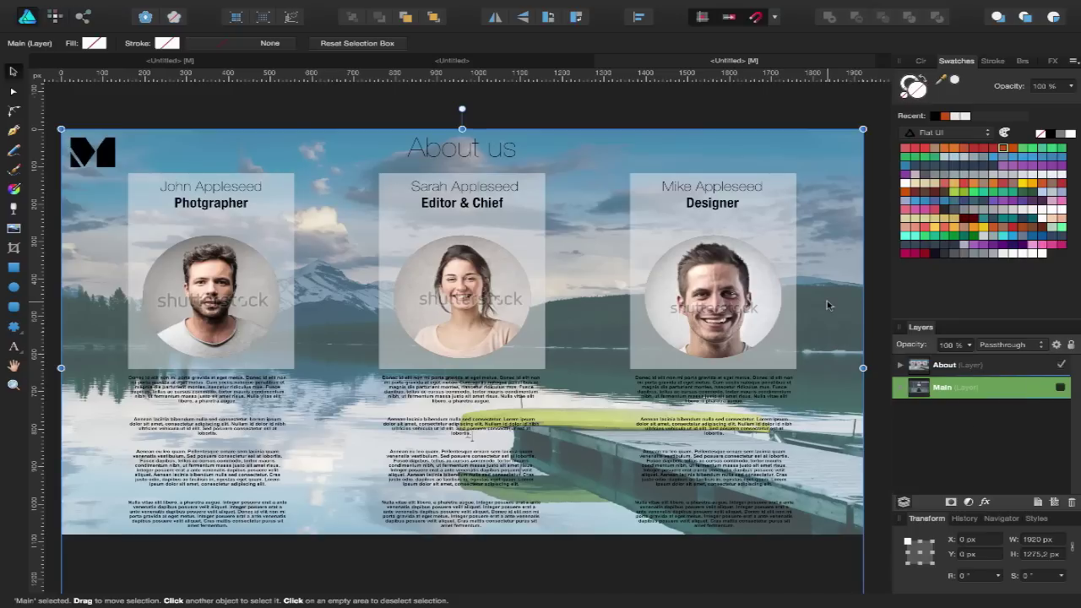
# - Deselect the Main layer in the About us mockup and switch to the Mango prototype in the browser
pyautogui.hscroll(10, 828, 306)
pyautogui.hscroll(-10, 827, 306)
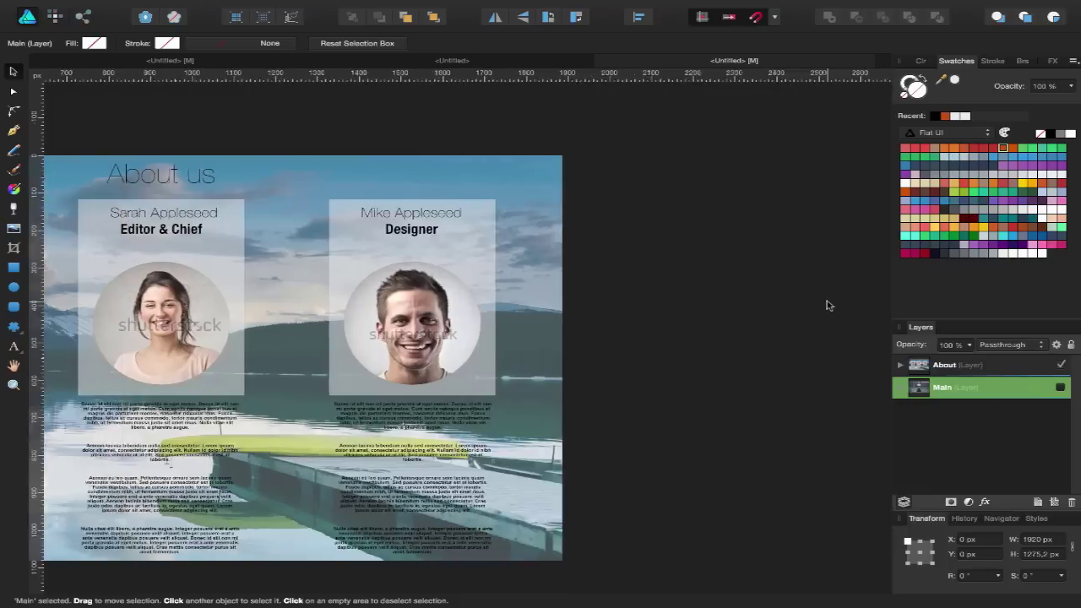
pyautogui.scroll(-1, 828, 306)
pyautogui.hscroll(-1, 828, 306)
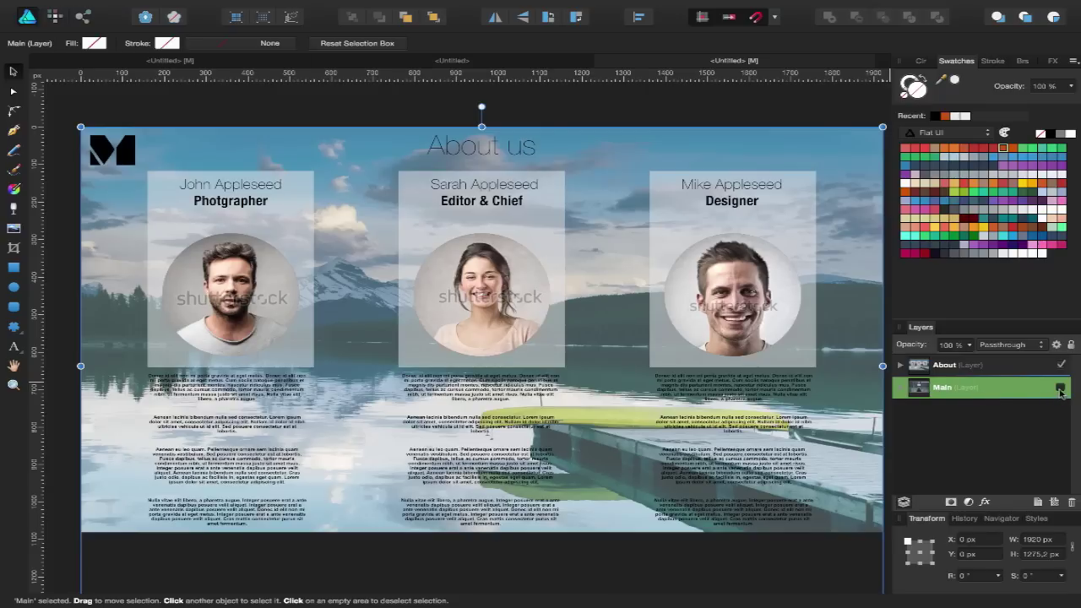
pyautogui.click(782, 110)
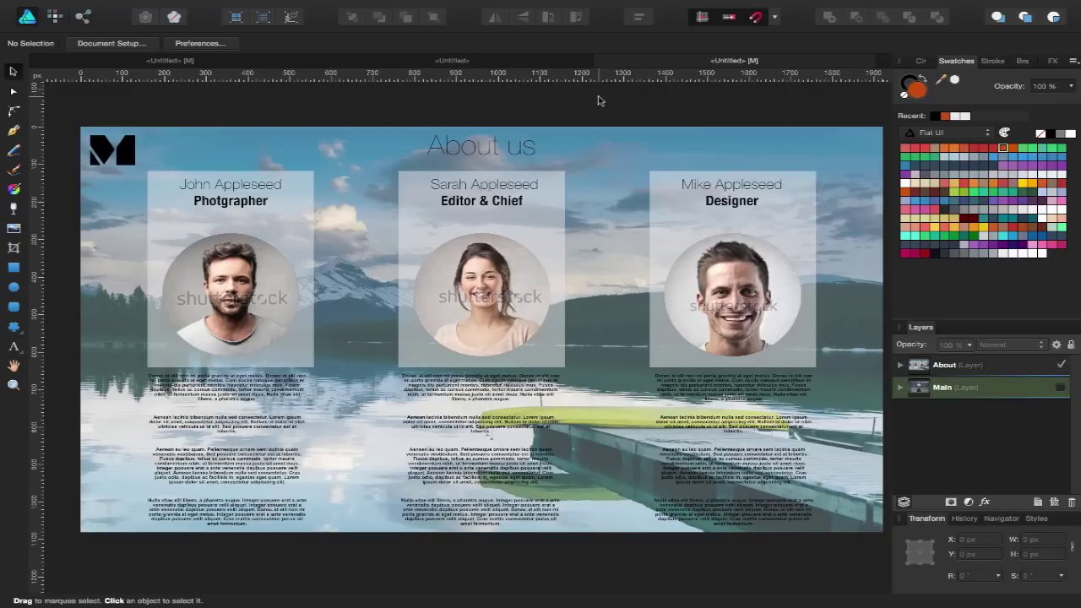
pyautogui.hotkey('ctrl', 'Right')
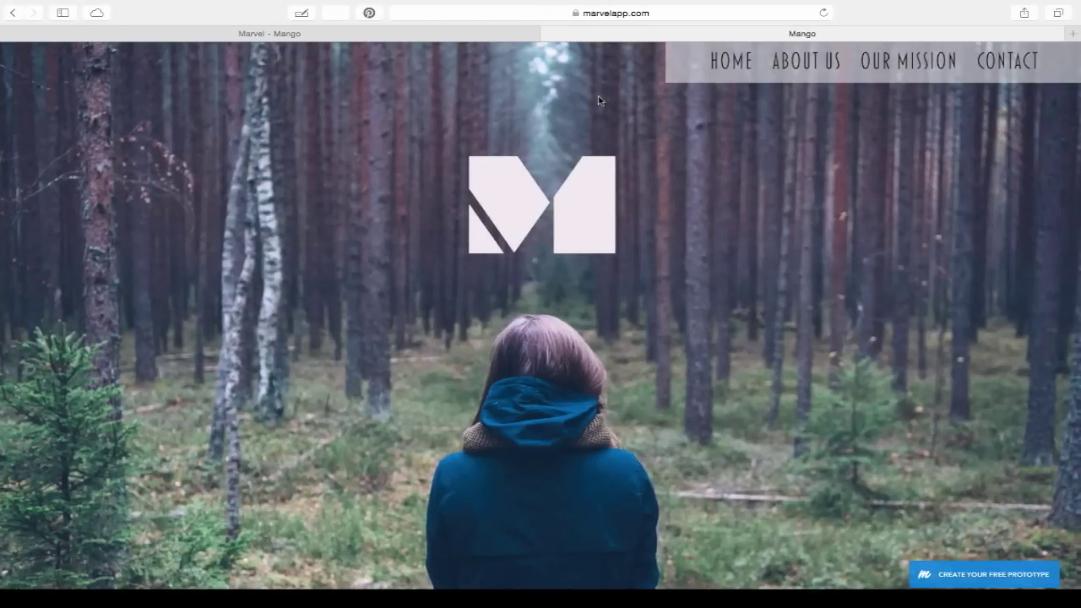